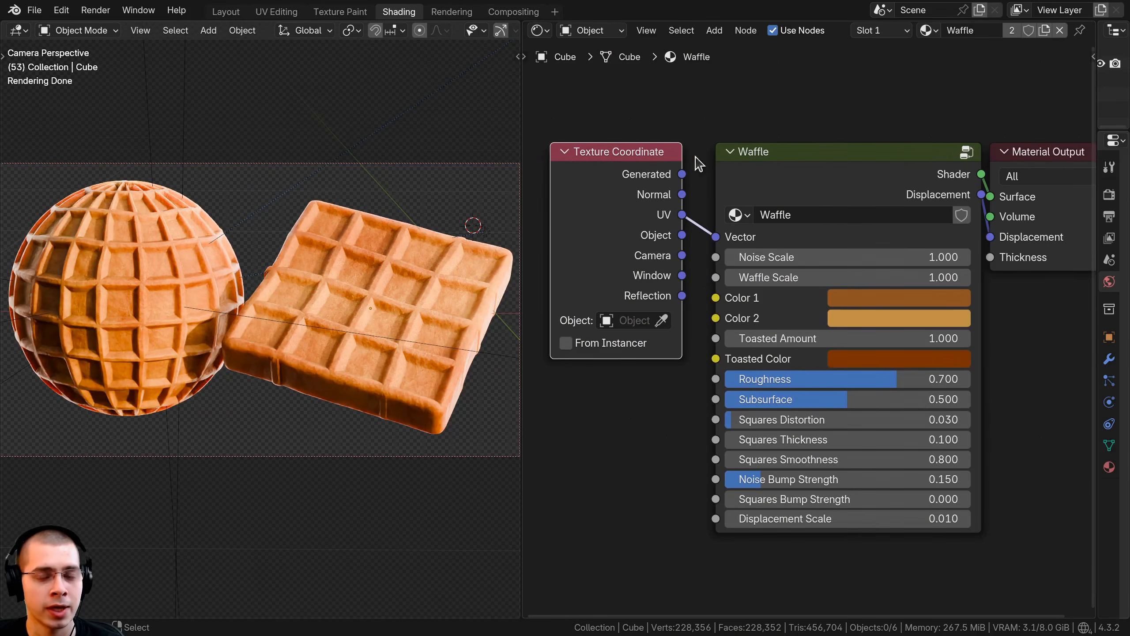
{"action": "scroll", "coordinate": [613, 210], "scroll_direction": "up", "scroll_amount": 1}
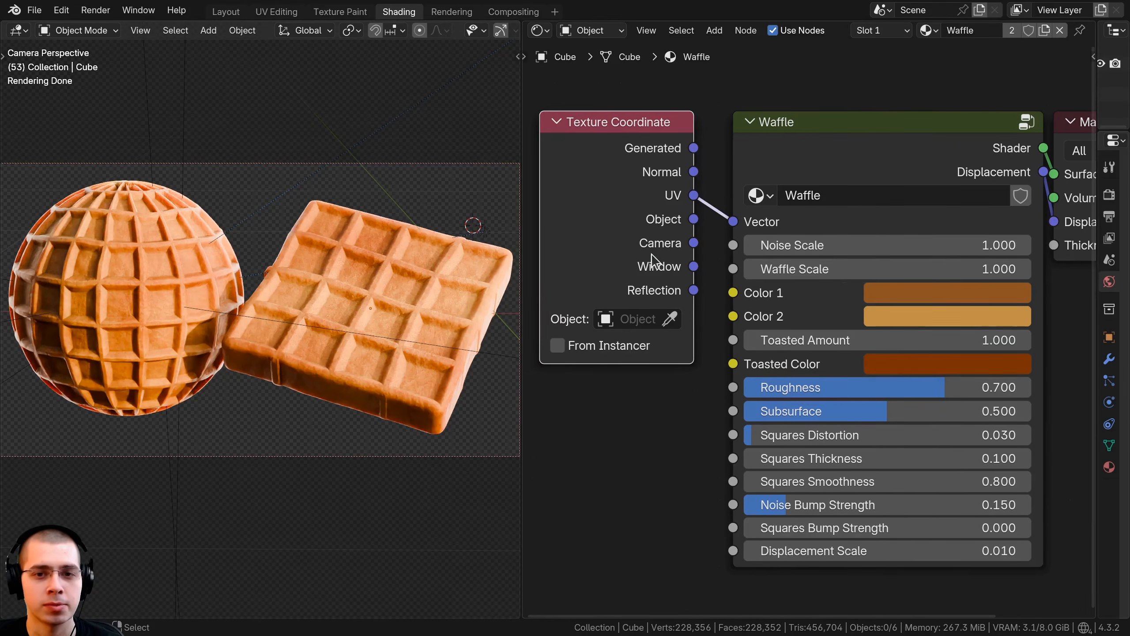
{"action": "scroll", "coordinate": [160, 234], "scroll_direction": "up", "scroll_amount": 2}
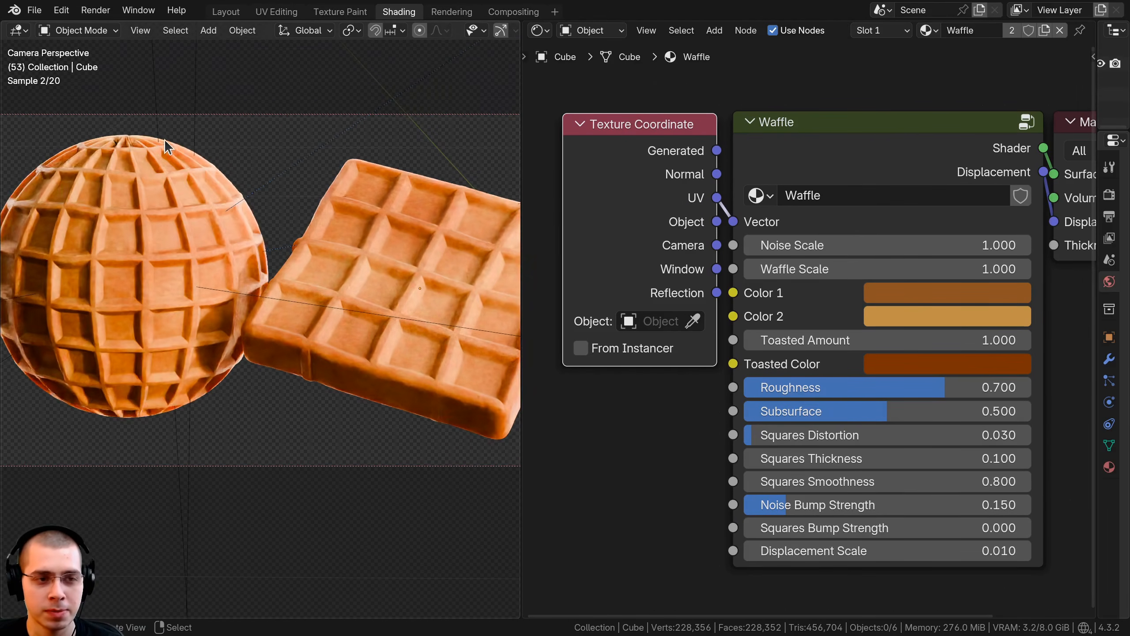
{"action": "middle_click_drag", "start_coordinate": [369, 243], "coordinate": [252, 184], "text": "shift"}
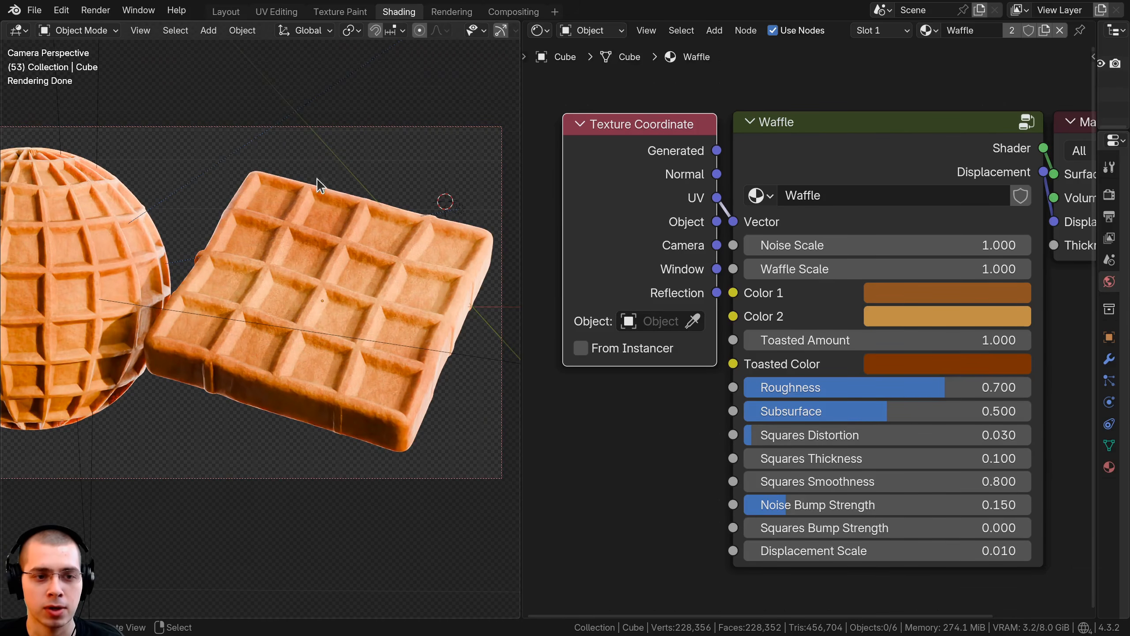
{"action": "scroll", "coordinate": [194, 314], "scroll_direction": "down", "scroll_amount": 1}
{"action": "scroll", "coordinate": [449, 368], "scroll_direction": "down", "scroll_amount": 4, "text": "ctrl"}
{"action": "scroll", "coordinate": [360, 381], "scroll_direction": "down", "scroll_amount": 3, "text": "ctrl"}
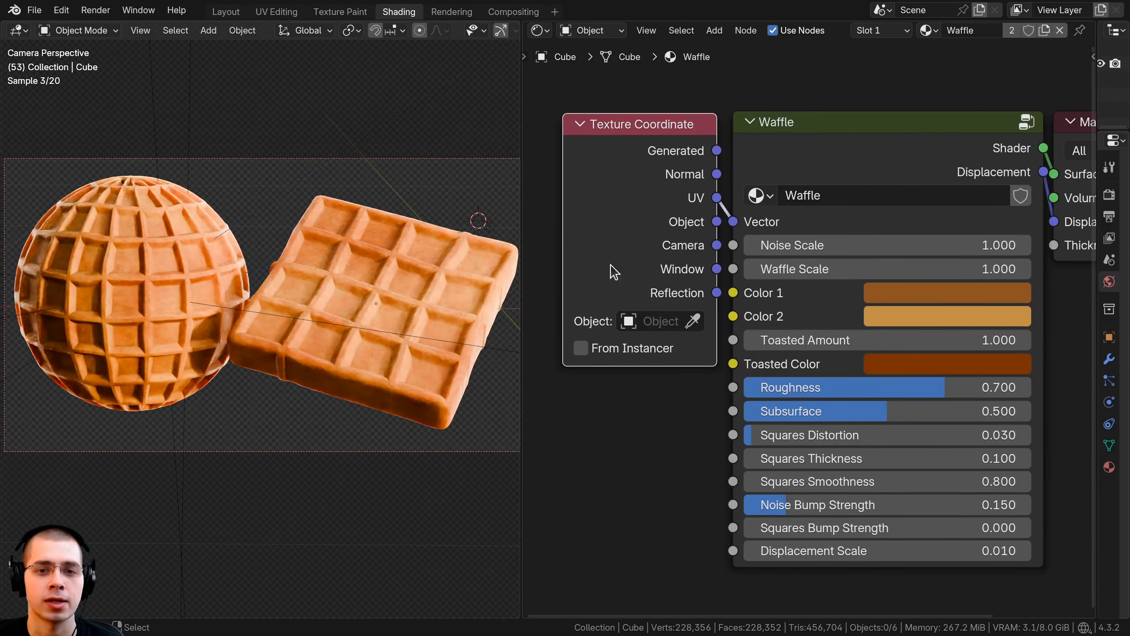
Try the Object texture coordinates as the Waffle node's vector and switch back to UV
{"action": "left_click_drag", "start_coordinate": [668, 224], "coordinate": [731, 221]}
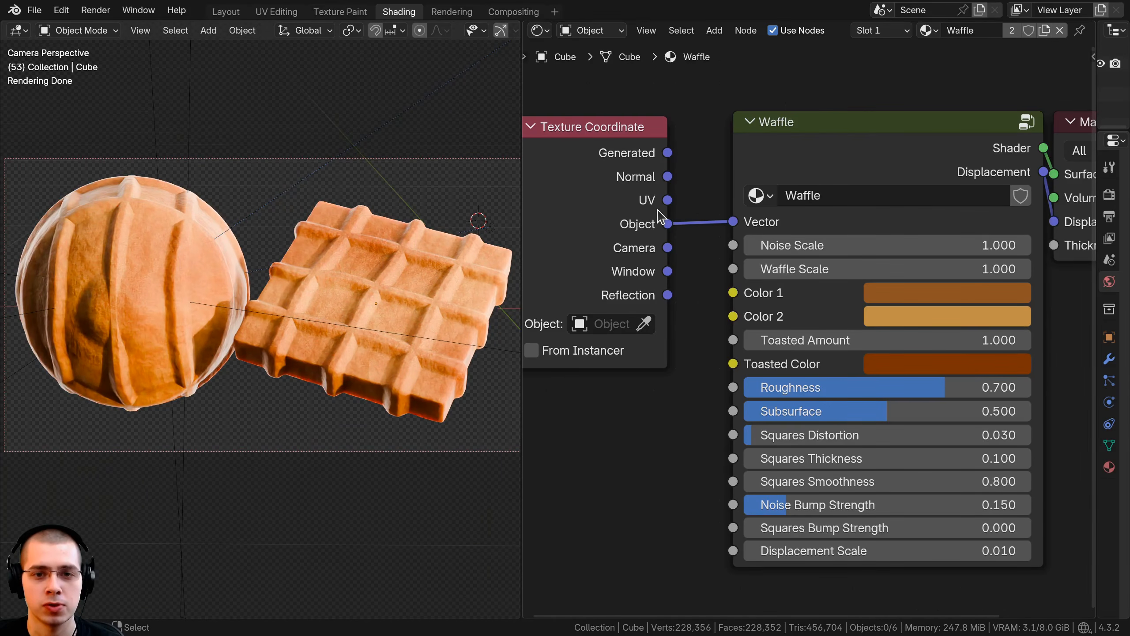
{"action": "left_click_drag", "start_coordinate": [629, 218], "coordinate": [680, 224]}
{"action": "middle_click_drag", "start_coordinate": [830, 246], "coordinate": [736, 212], "text": "shift"}
{"action": "scroll", "coordinate": [735, 212], "scroll_direction": "up", "scroll_amount": 1}
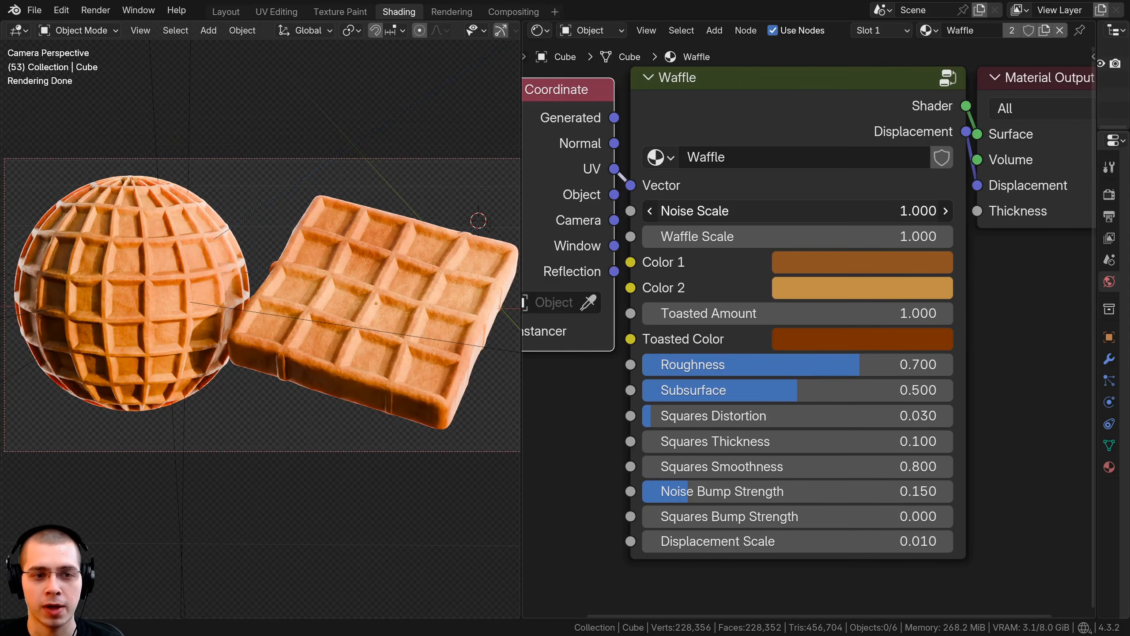
Try different Noise Scale and Waffle Scale values on the Waffle node and undo them
{"action": "left_click_drag", "start_coordinate": [796, 211], "coordinate": [826, 236]}
{"action": "key", "text": "ctrl+z"}
{"action": "key", "text": "ctrl+z"}
Try out different brightness for Color 1 and Toasted Color and a different Toasted Amount on the Waffle node
{"action": "left_click", "coordinate": [776, 261]}
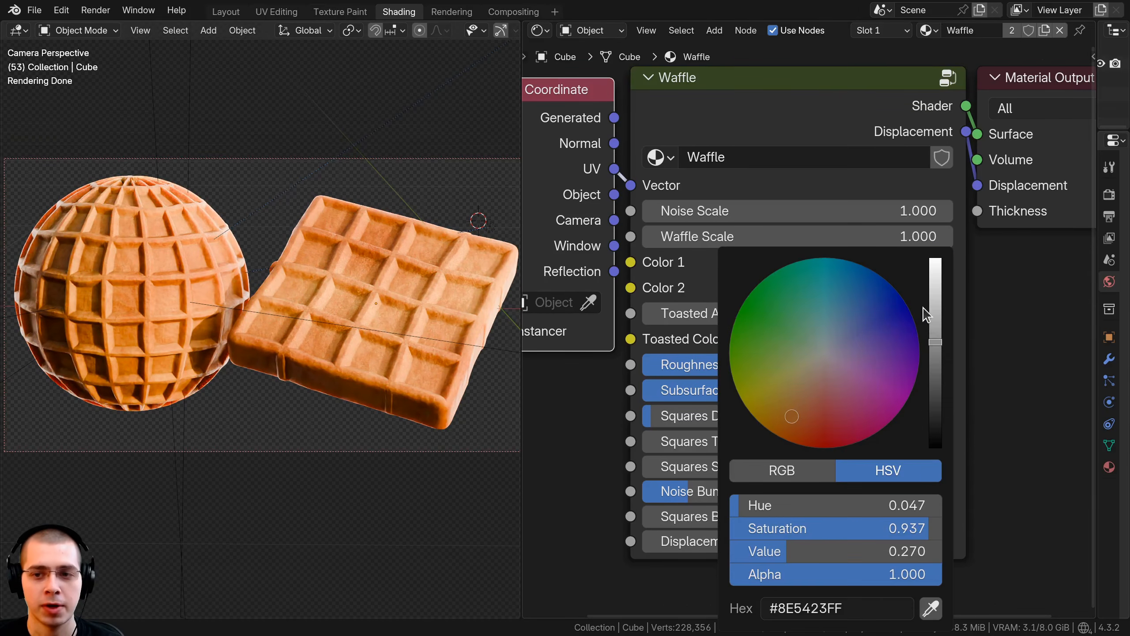
{"action": "mouse_move", "coordinate": [935, 342]}
{"action": "left_mouse_down"}
{"action": "mouse_move", "coordinate": [935, 279]}
{"action": "mouse_move", "coordinate": [935, 364]}
{"action": "mouse_move", "coordinate": [936, 349]}
{"action": "left_mouse_up"}
{"action": "key", "text": "Escape"}
{"action": "left_click_drag", "start_coordinate": [796, 313], "coordinate": [788, 337]}
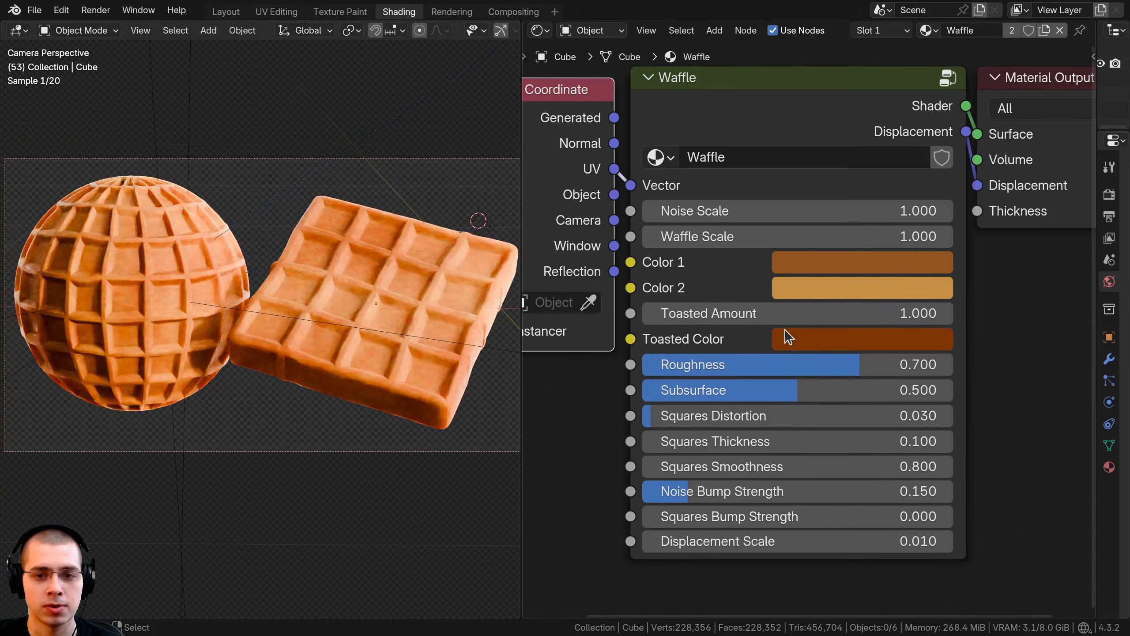
{"action": "left_click", "coordinate": [788, 337]}
{"action": "mouse_move", "coordinate": [931, 135]}
{"action": "left_mouse_down"}
{"action": "mouse_move", "coordinate": [934, 197]}
{"action": "mouse_move", "coordinate": [934, 114]}
{"action": "left_mouse_up"}
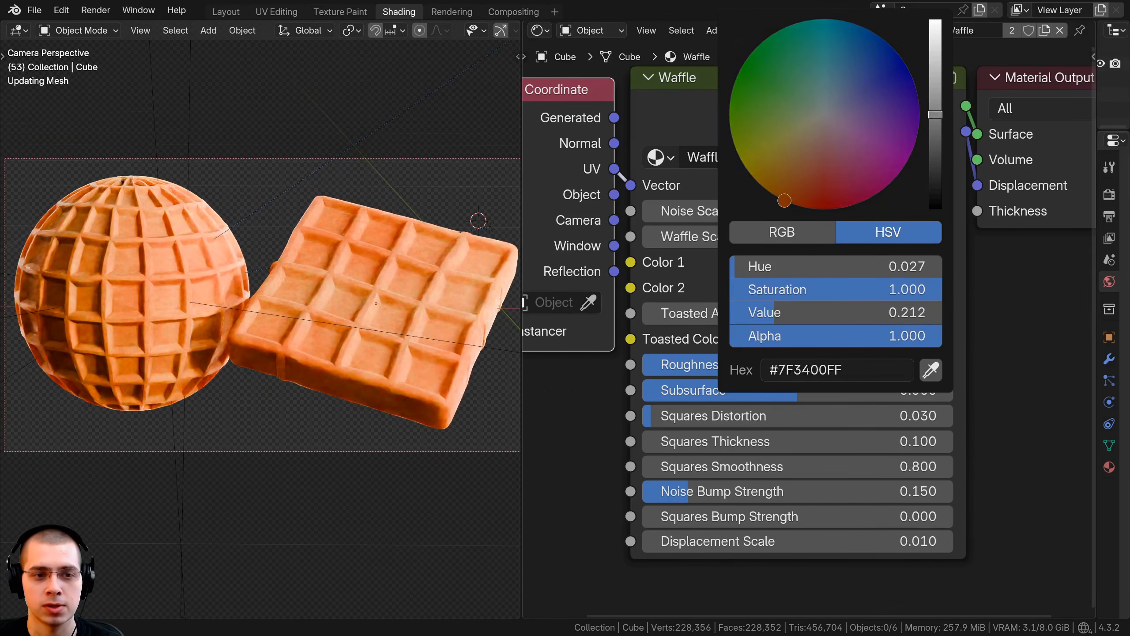
Try a Roughness of 1.000 and a higher Subsurface on the Waffle node, cancelling each change
{"action": "left_click_drag", "start_coordinate": [779, 364], "coordinate": [871, 364]}
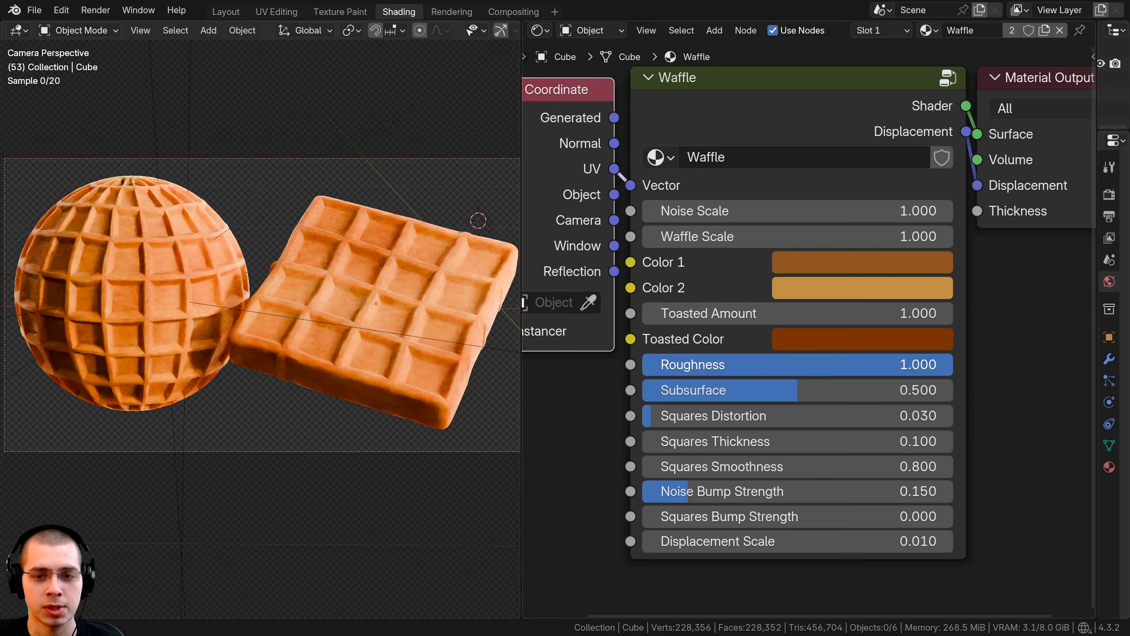
{"action": "right_click", "coordinate": [871, 365]}
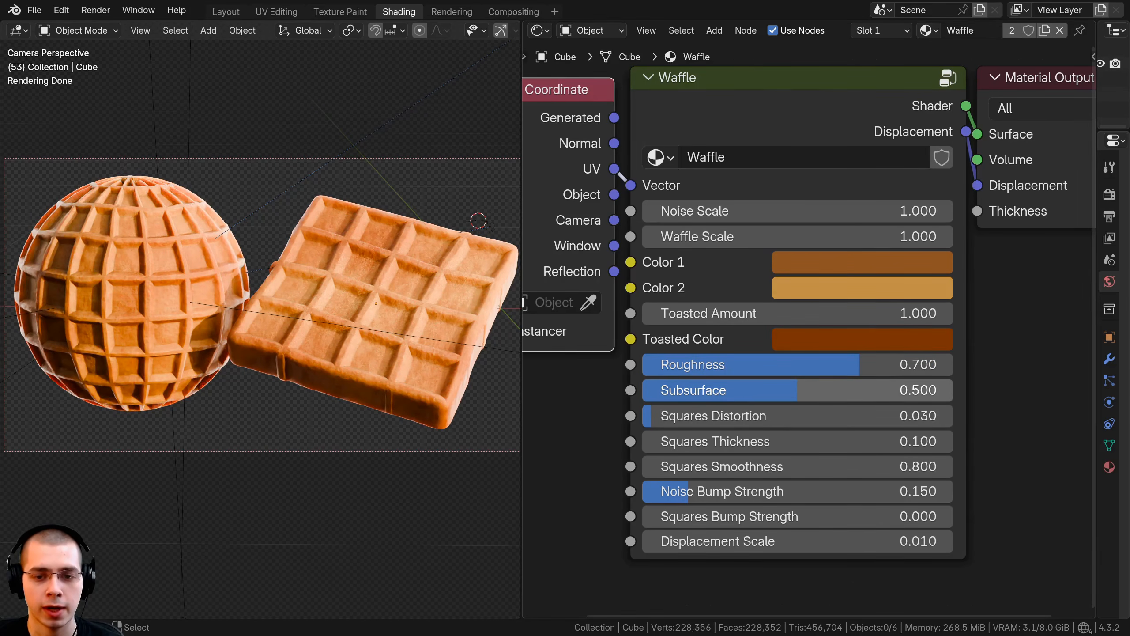
{"action": "left_click_drag", "start_coordinate": [797, 389], "coordinate": [901, 390]}
Try a Squares Distortion of 0.123, another Squares Thickness and a Squares Smoothness of 0.670, cancelling each change
{"action": "left_click_drag", "start_coordinate": [796, 325], "coordinate": [836, 325]}
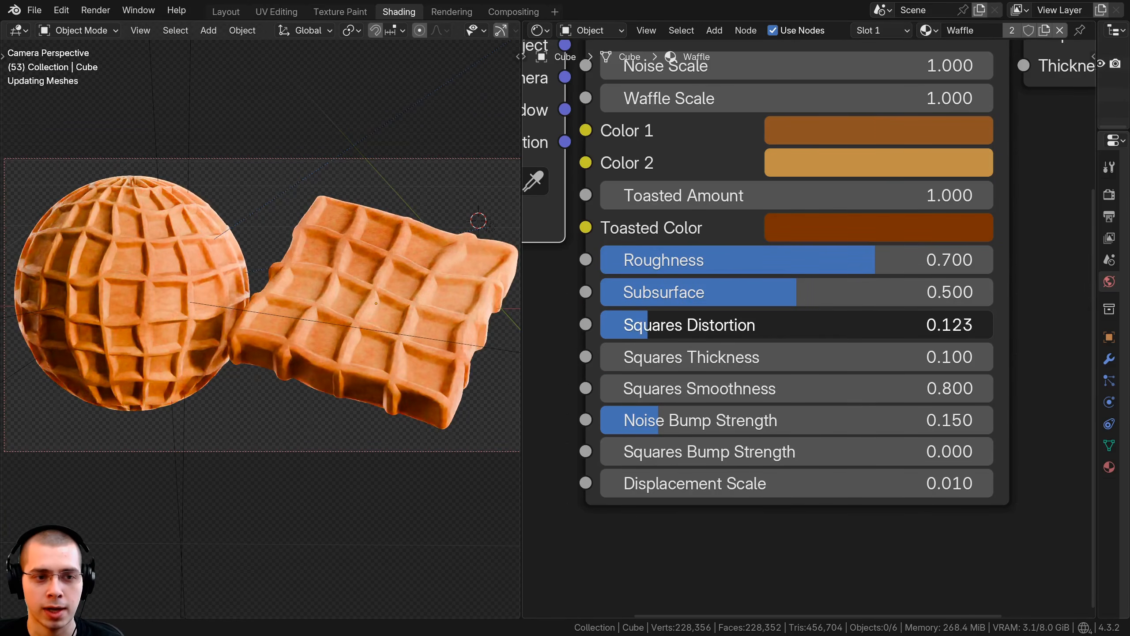
{"action": "key", "text": "Escape"}
{"action": "left_click_drag", "start_coordinate": [687, 358], "coordinate": [730, 388]}
{"action": "key", "text": "Escape"}
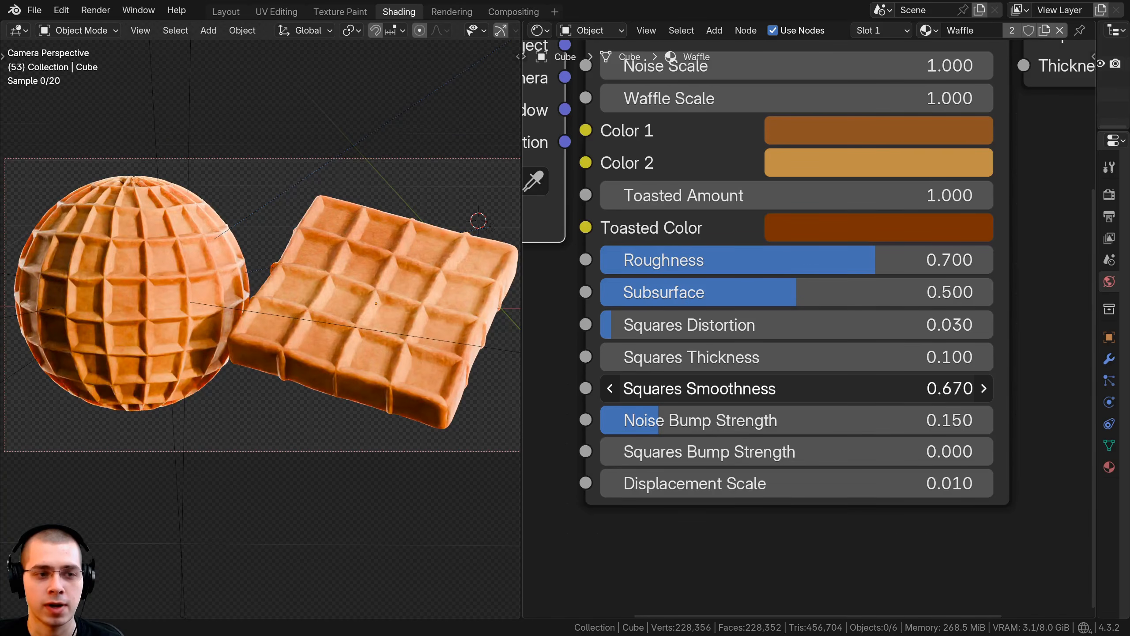
{"action": "key", "text": "Escape"}
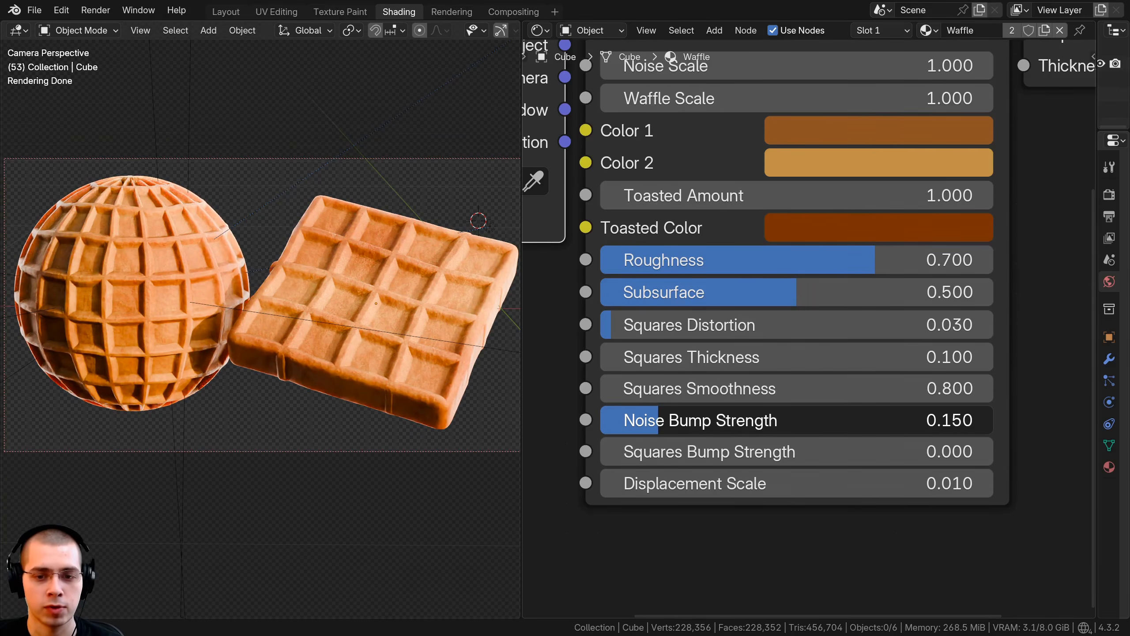
Try other values for Noise Bump Strength, Squares Bump Strength and Displacement Scale on the Waffle node
{"action": "left_click_drag", "start_coordinate": [658, 420], "coordinate": [808, 420]}
{"action": "key", "text": "Escape"}
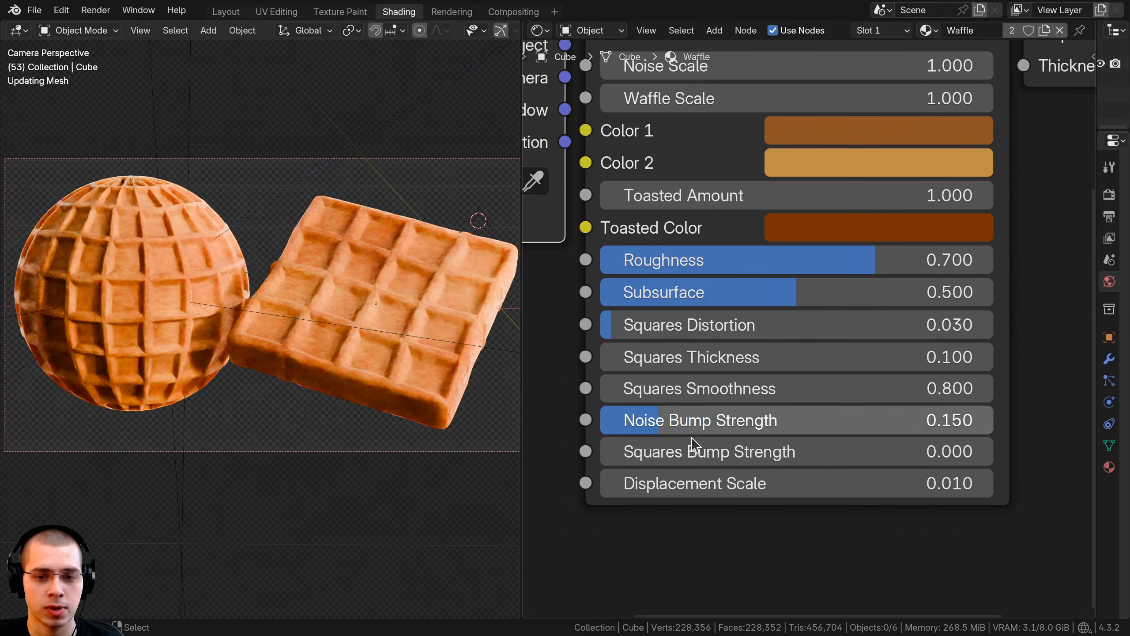
{"action": "left_click_drag", "start_coordinate": [631, 452], "coordinate": [597, 451]}
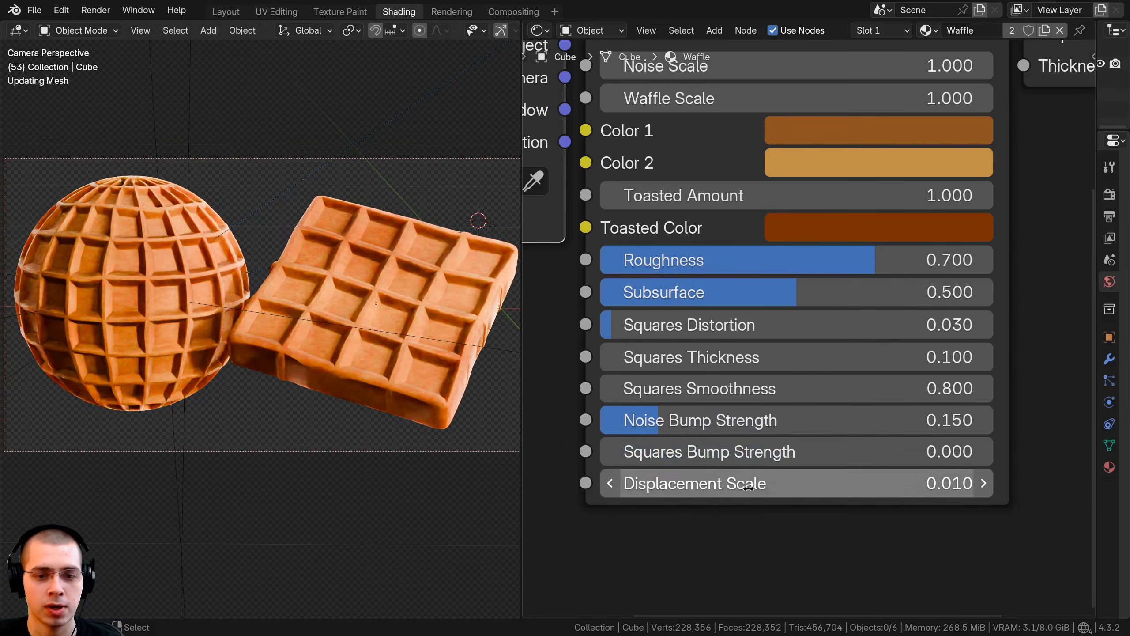
{"action": "left_click_drag", "start_coordinate": [783, 483], "coordinate": [872, 483]}
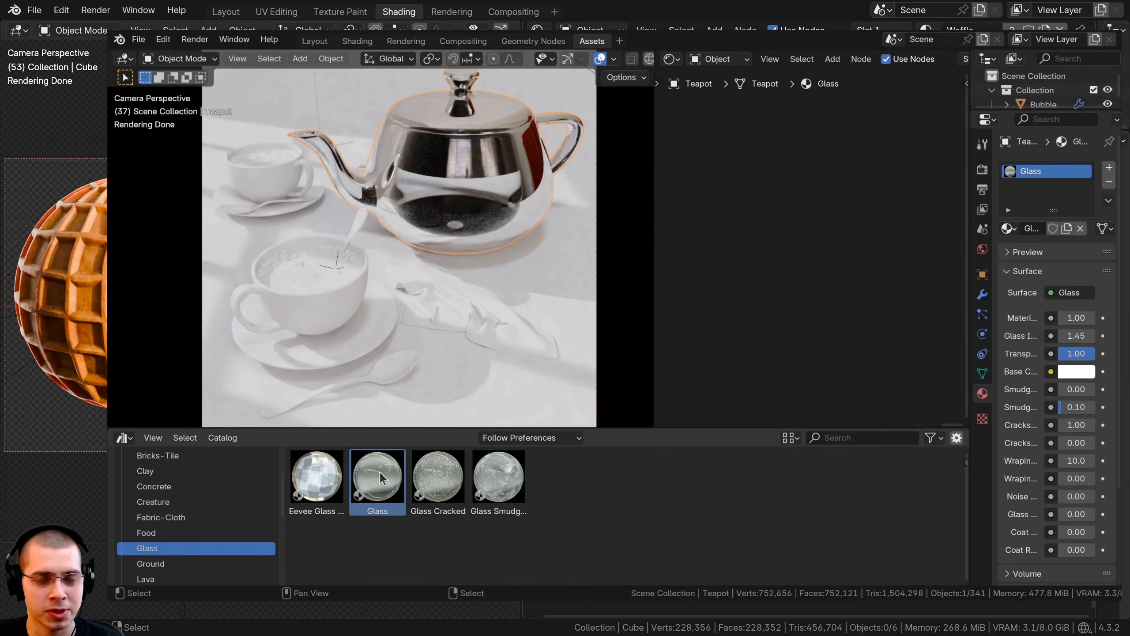
In the teapot scene, apply the library's Glass material to the rear teacup's saucer and Wood 1 to the tabletop
{"action": "left_click_drag", "start_coordinate": [379, 471], "coordinate": [271, 215]}
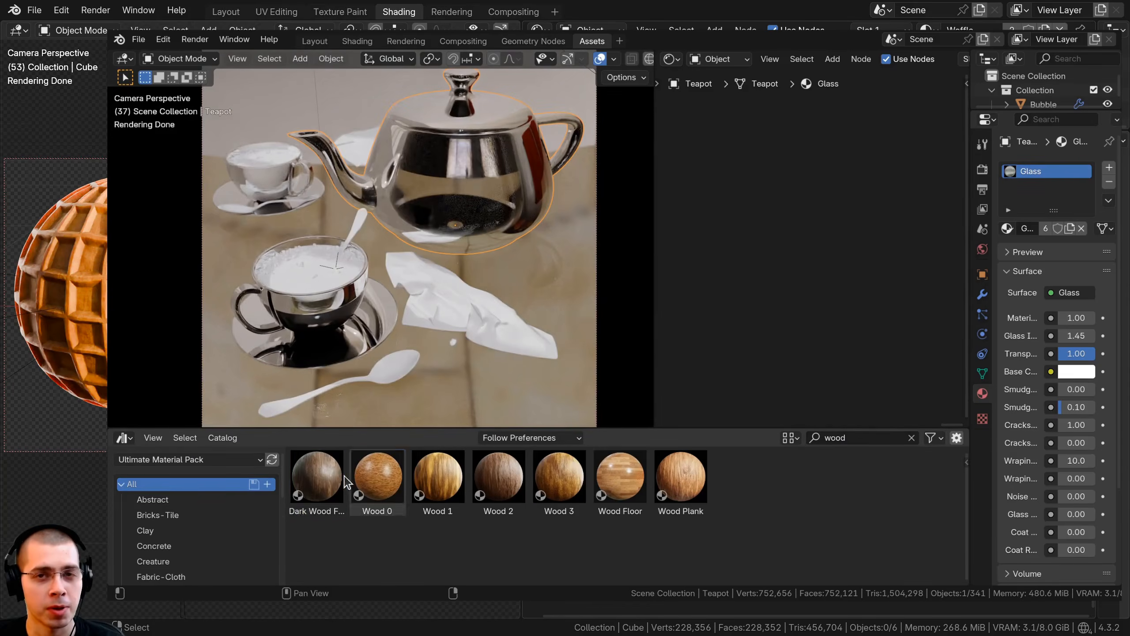
{"action": "left_click_drag", "start_coordinate": [569, 284], "coordinate": [561, 294]}
{"action": "left_click_drag", "start_coordinate": [438, 476], "coordinate": [545, 383]}
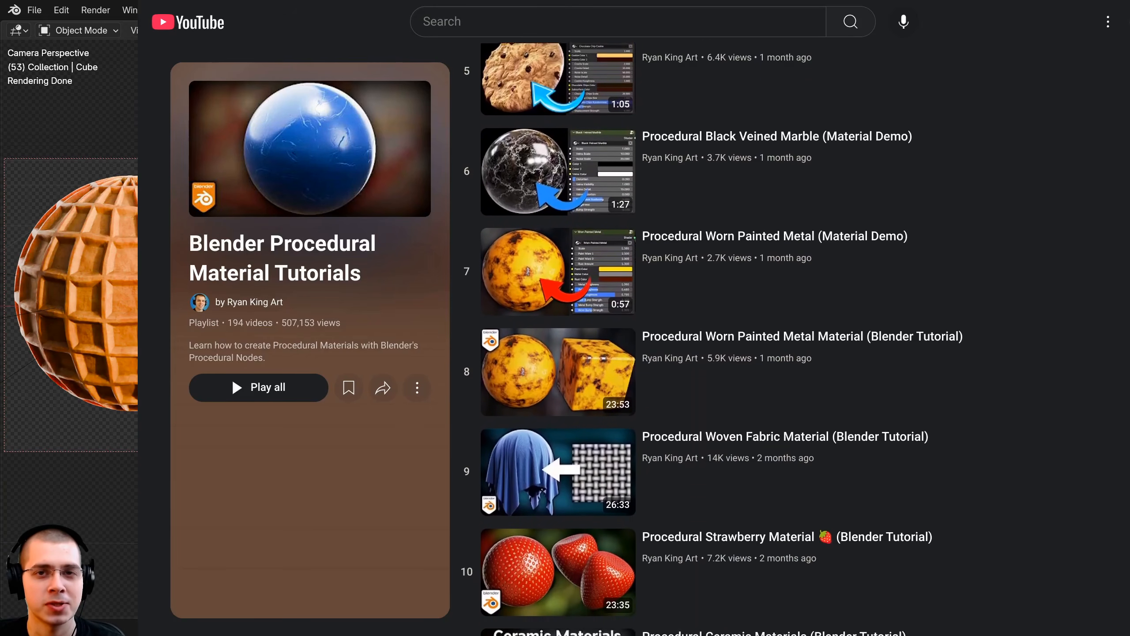
In the empty scene, center the 3D cursor at the world origin and add a UV sphere in solid shading
{"action": "key", "text": "shift+c"}
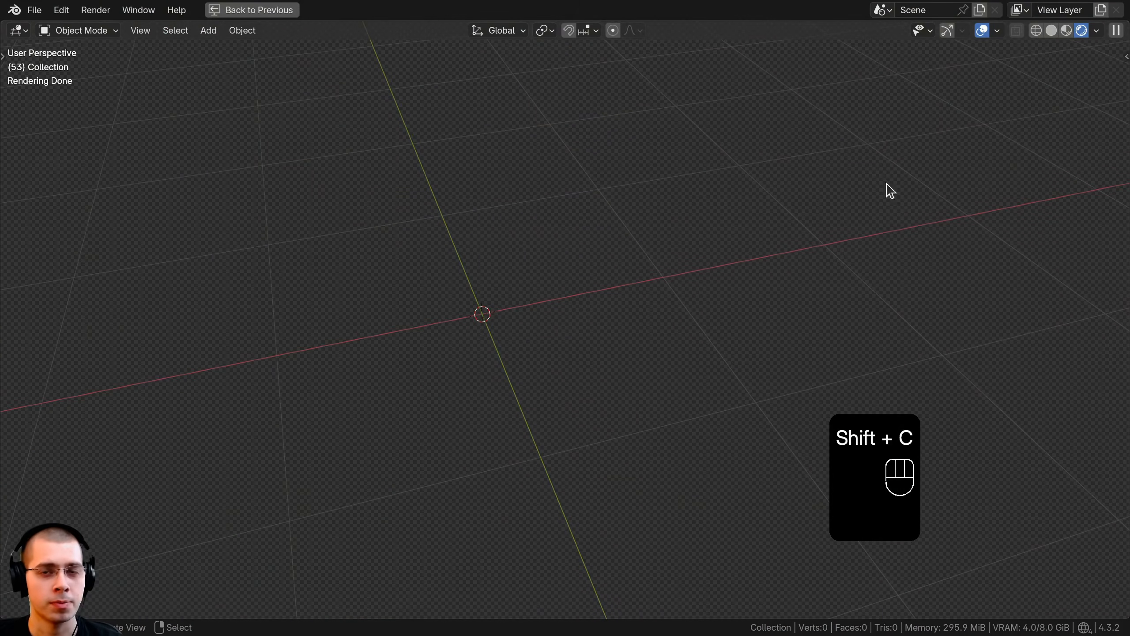
{"action": "mouse_move", "coordinate": [702, 258]}
{"action": "middle_mouse_down"}
{"action": "mouse_move", "coordinate": [691, 254]}
{"action": "mouse_move", "coordinate": [720, 259]}
{"action": "middle_mouse_up"}
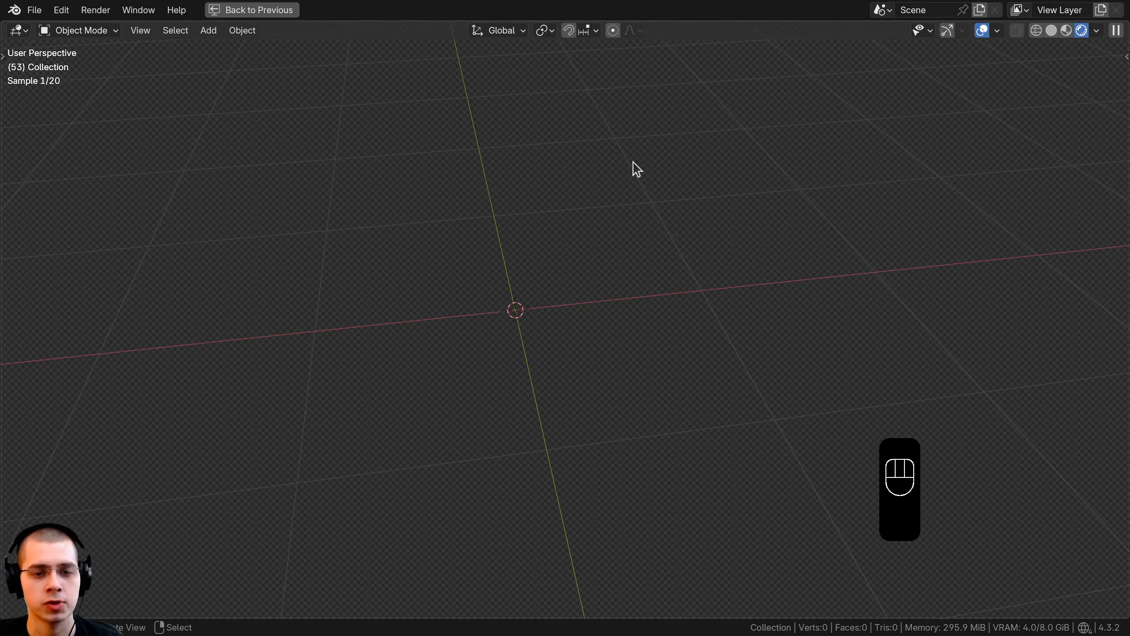
{"action": "middle_click_drag", "start_coordinate": [536, 275], "coordinate": [554, 275], "text": "shift"}
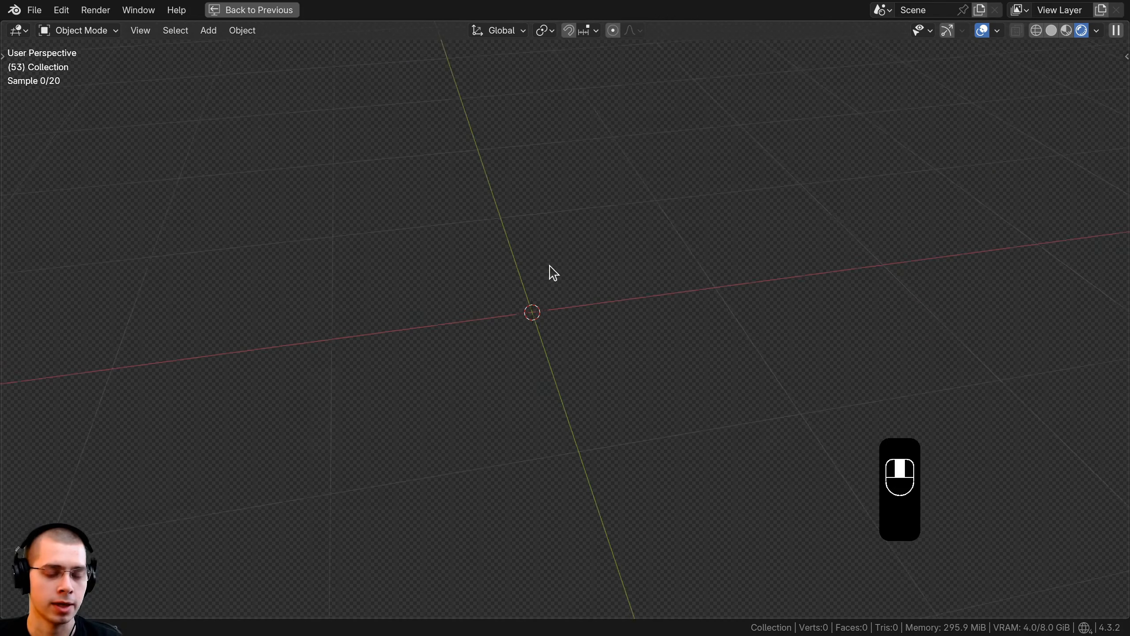
{"action": "key", "text": "shift+a"}
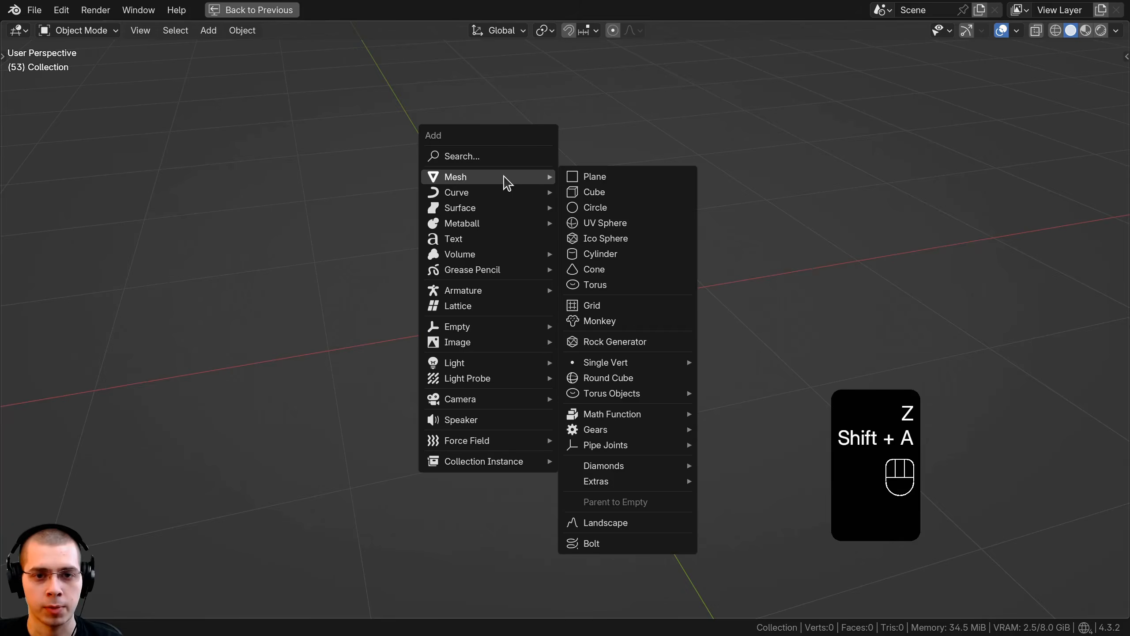
{"action": "left_click", "coordinate": [584, 220]}
Scale the UV sphere down to about one fifth of its size and apply its scale
{"action": "scroll", "coordinate": [712, 241], "scroll_direction": "down", "scroll_amount": 2}
{"action": "middle_click_drag", "start_coordinate": [824, 236], "coordinate": [789, 220]}
{"action": "key", "text": "s"}
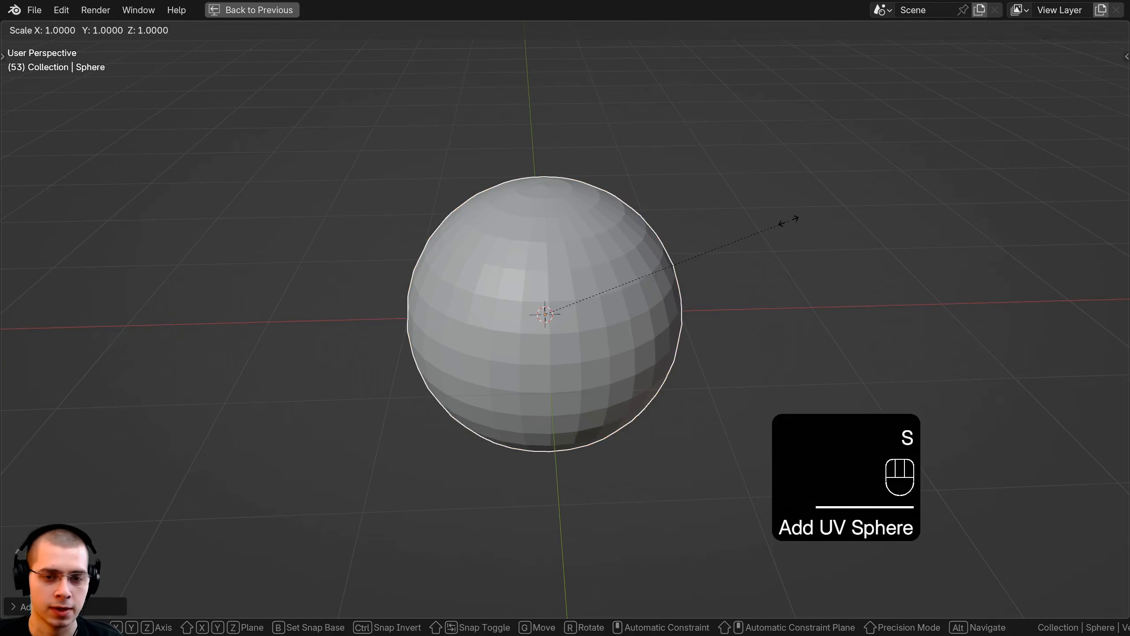
{"action": "left_click", "coordinate": [841, 238]}
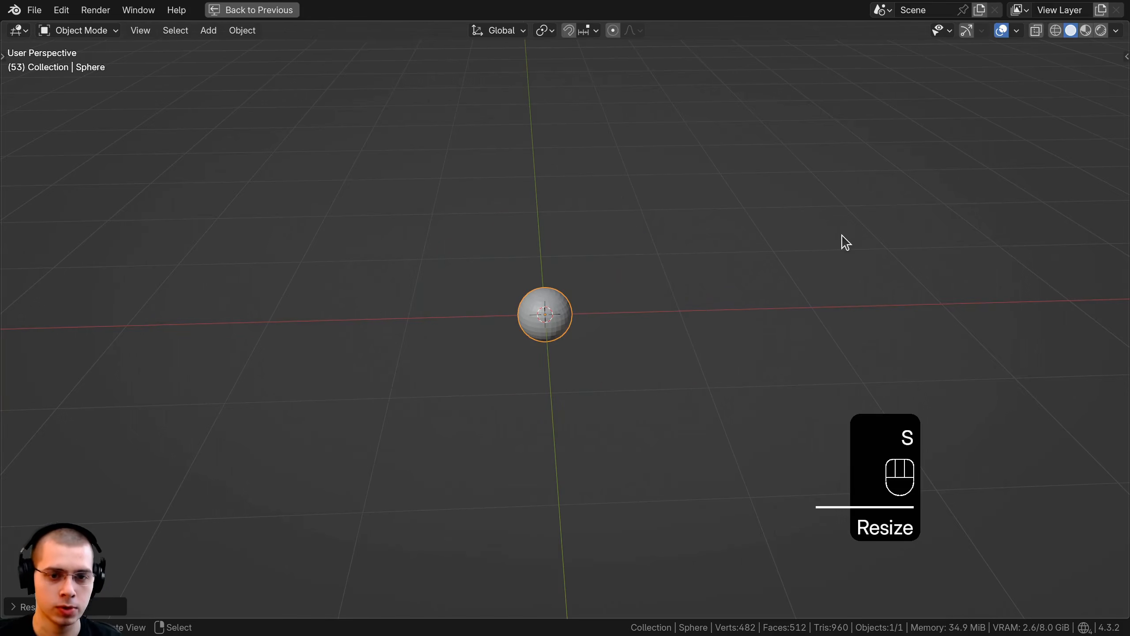
{"action": "scroll", "coordinate": [492, 265], "scroll_direction": "up", "scroll_amount": 3}
{"action": "key", "text": "ctrl+a"}
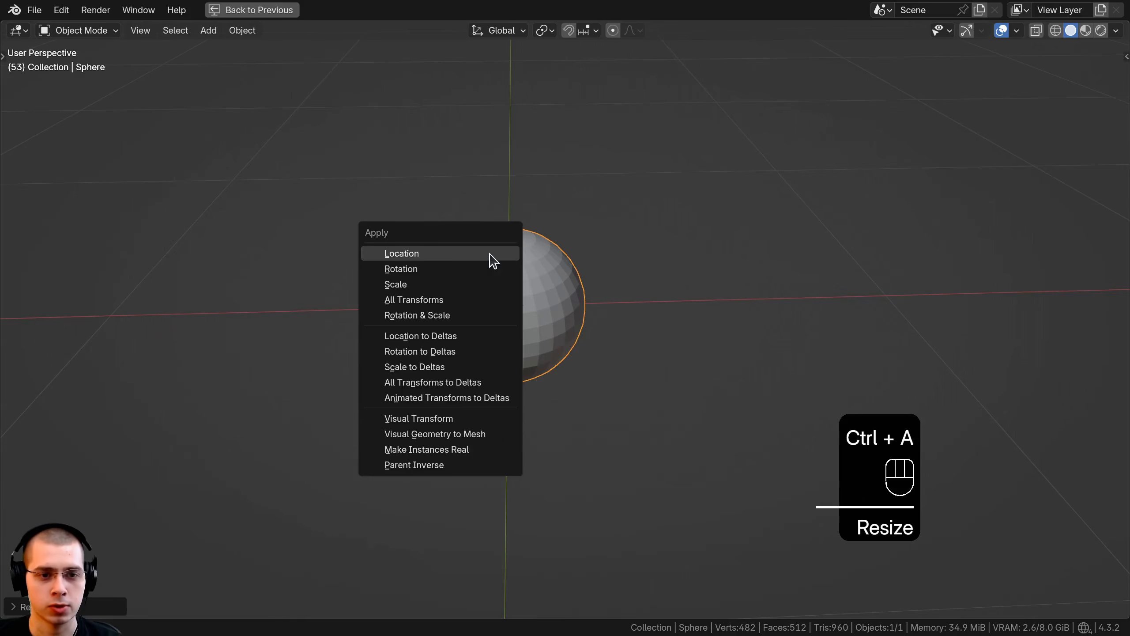
{"action": "left_click", "coordinate": [402, 285]}
Shade the sphere smooth and add a Subdivision modifier with 3 viewport and 3 render levels
{"action": "scroll", "coordinate": [445, 262], "scroll_direction": "up", "scroll_amount": 3}
{"action": "key", "text": "w"}
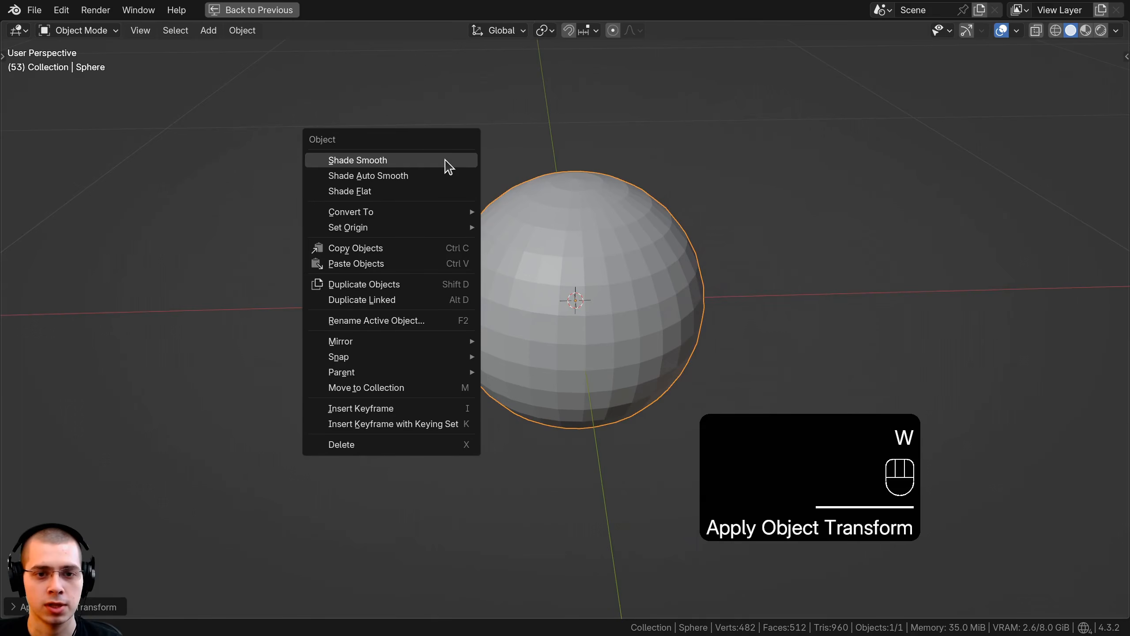
{"action": "left_click", "coordinate": [447, 165]}
{"action": "middle_click_drag", "start_coordinate": [258, 298], "coordinate": [158, 354], "text": "shift"}
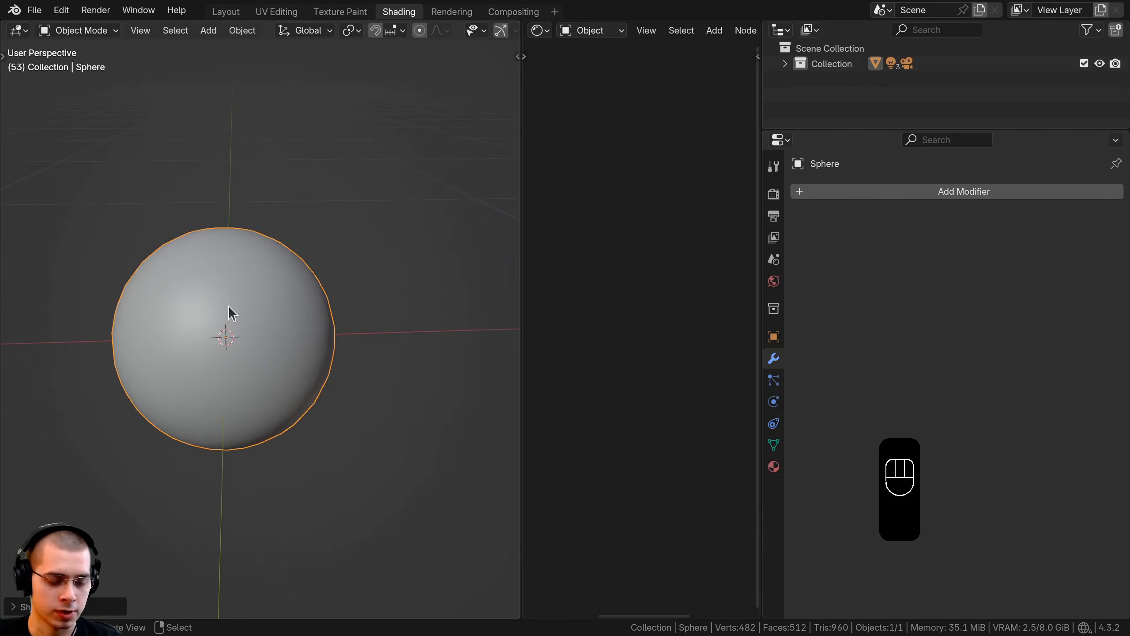
{"action": "key", "text": "ctrl+3"}
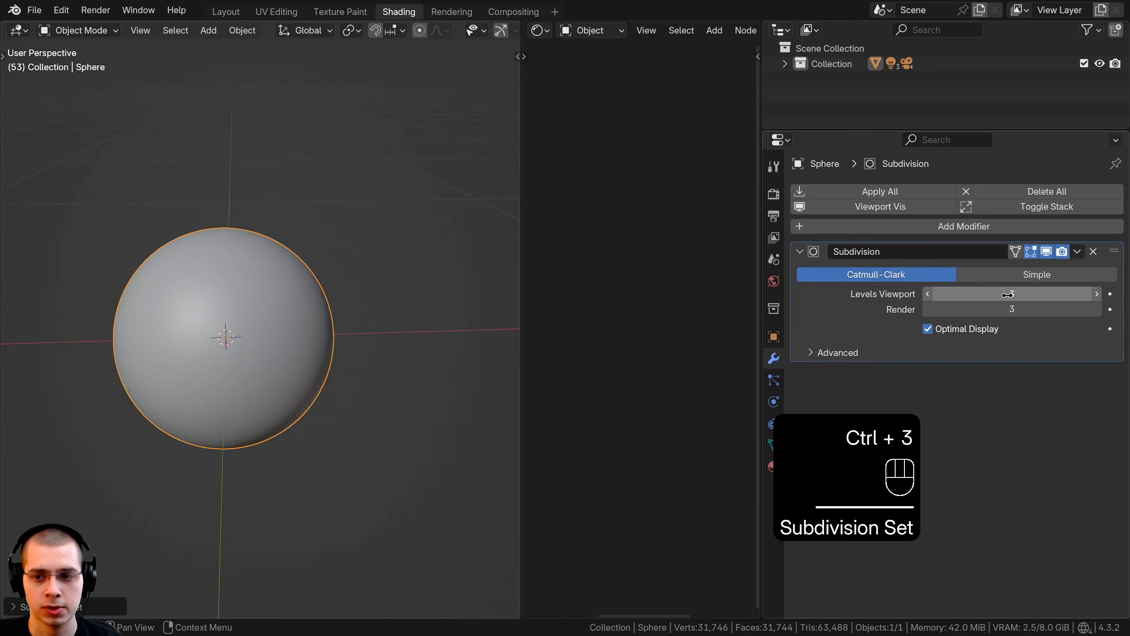
Add a cube at the world origin and scale it by 0.2
{"action": "scroll", "coordinate": [147, 307], "scroll_direction": "up", "scroll_amount": 2}
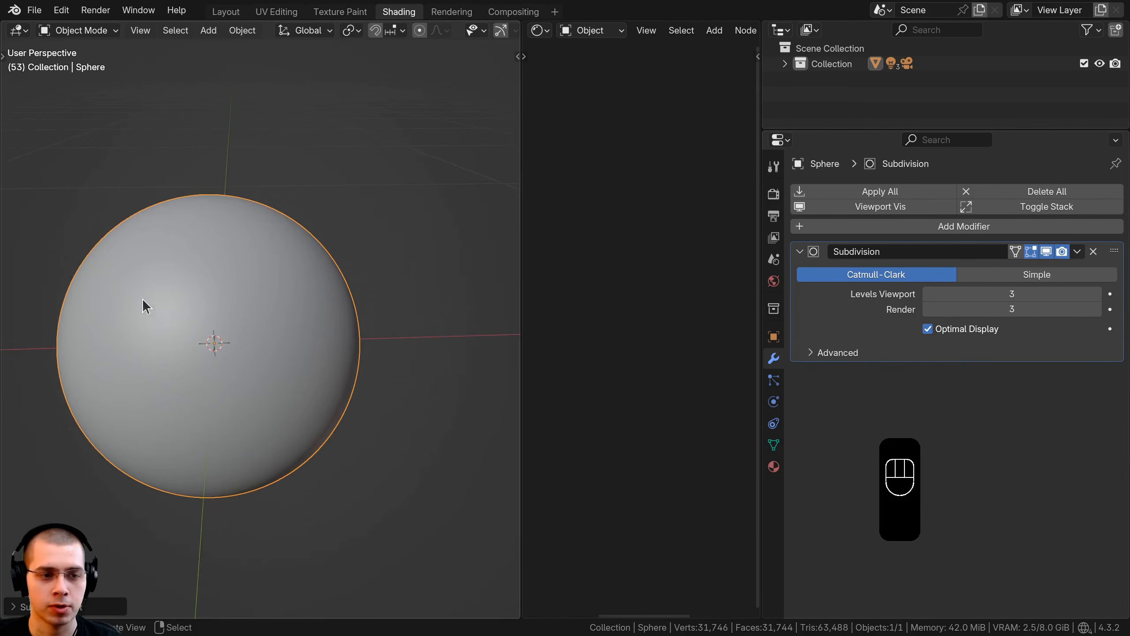
{"action": "middle_click_drag", "start_coordinate": [244, 310], "coordinate": [286, 311], "text": "shift"}
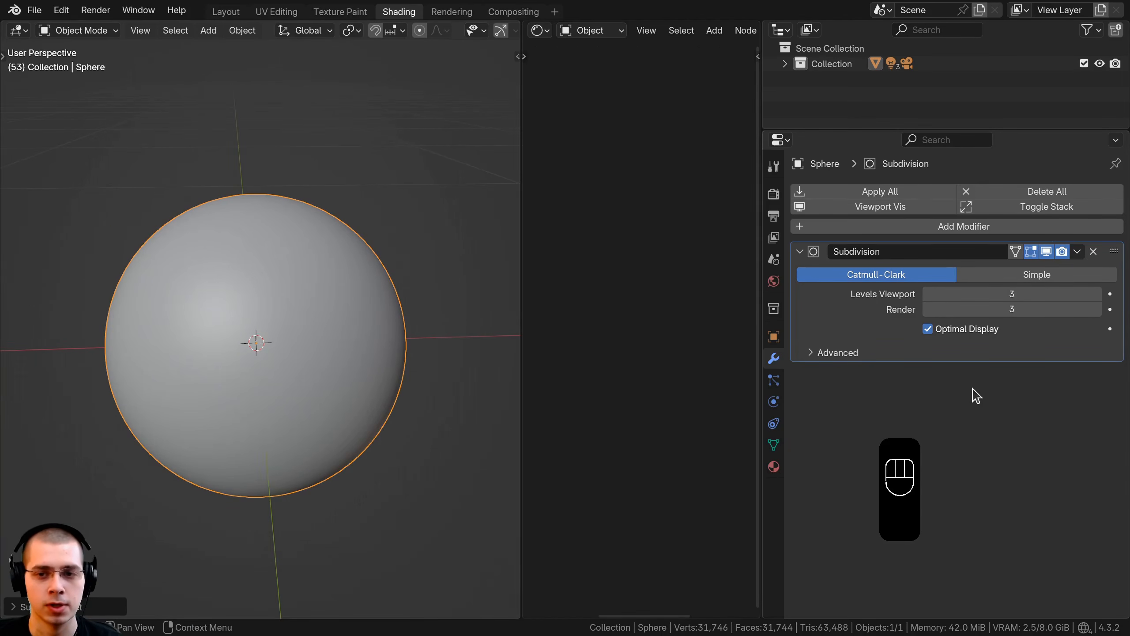
{"action": "middle_click_drag", "start_coordinate": [368, 343], "coordinate": [361, 330], "text": "shift"}
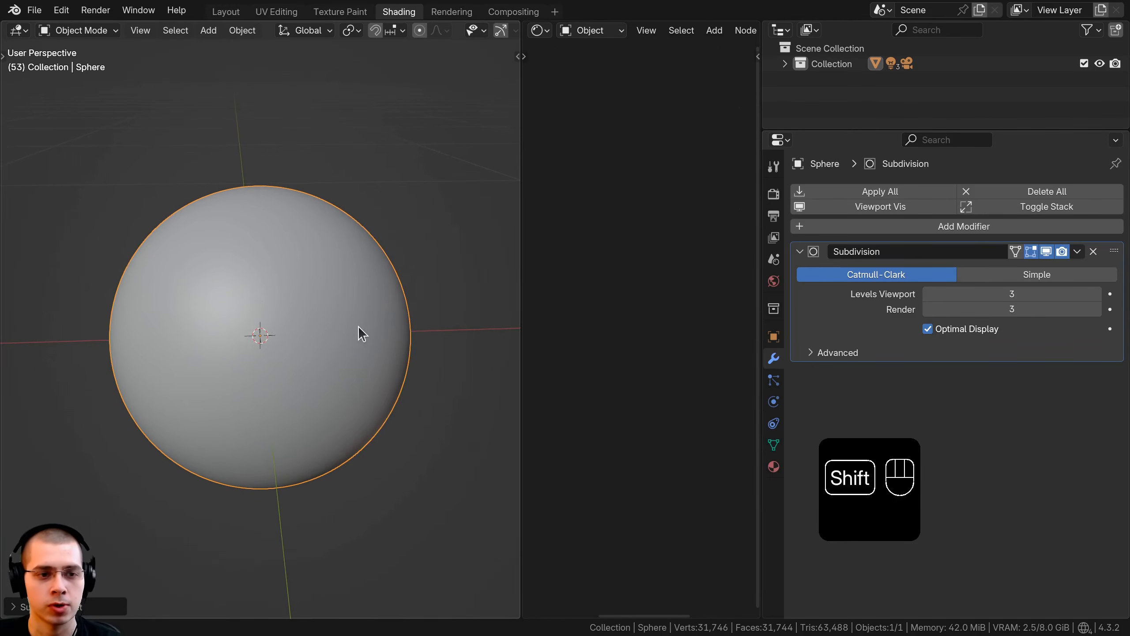
{"action": "key", "text": "ctrl+space"}
{"action": "key", "text": "shift+a"}
{"action": "mouse_move", "coordinate": [463, 151]}
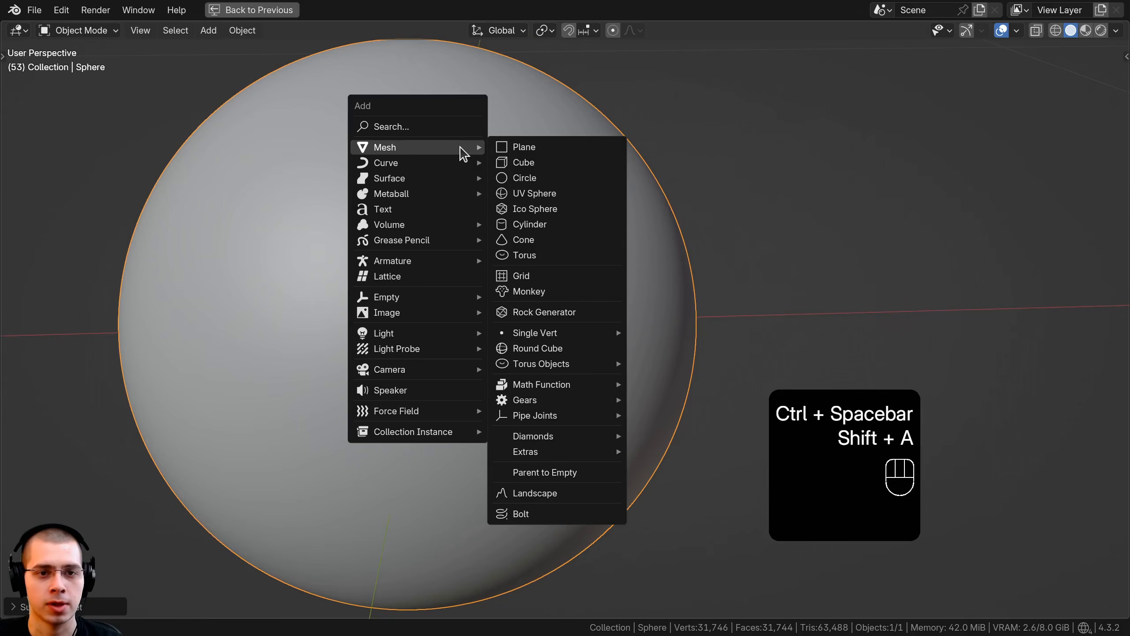
{"action": "left_click", "coordinate": [548, 163]}
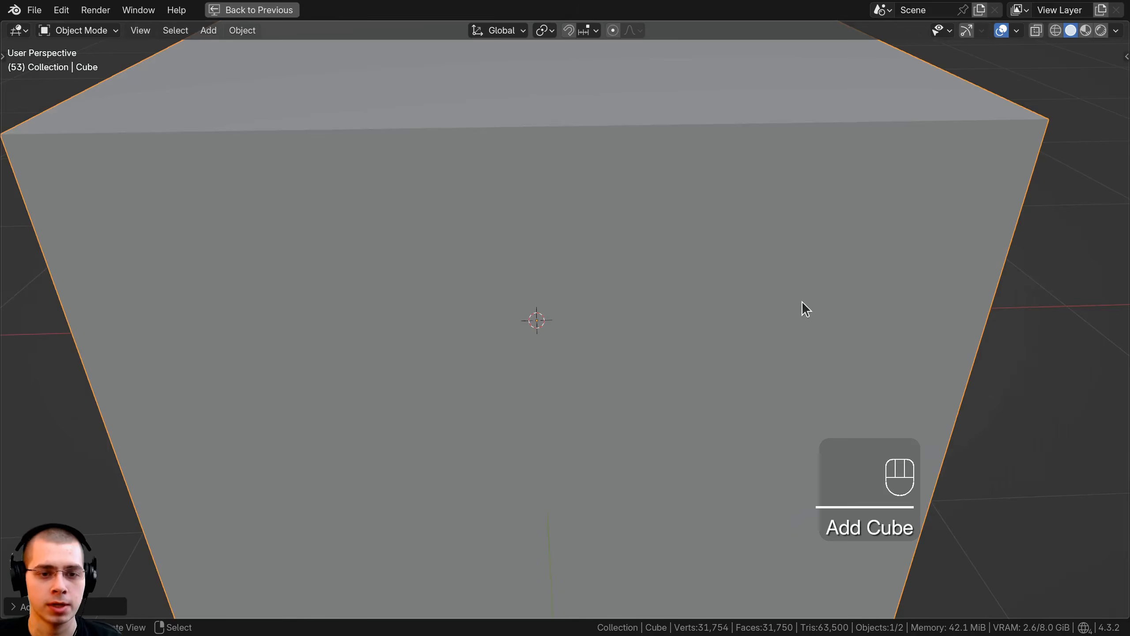
{"action": "type", "text": "s.2"}
{"action": "key", "text": "Return"}
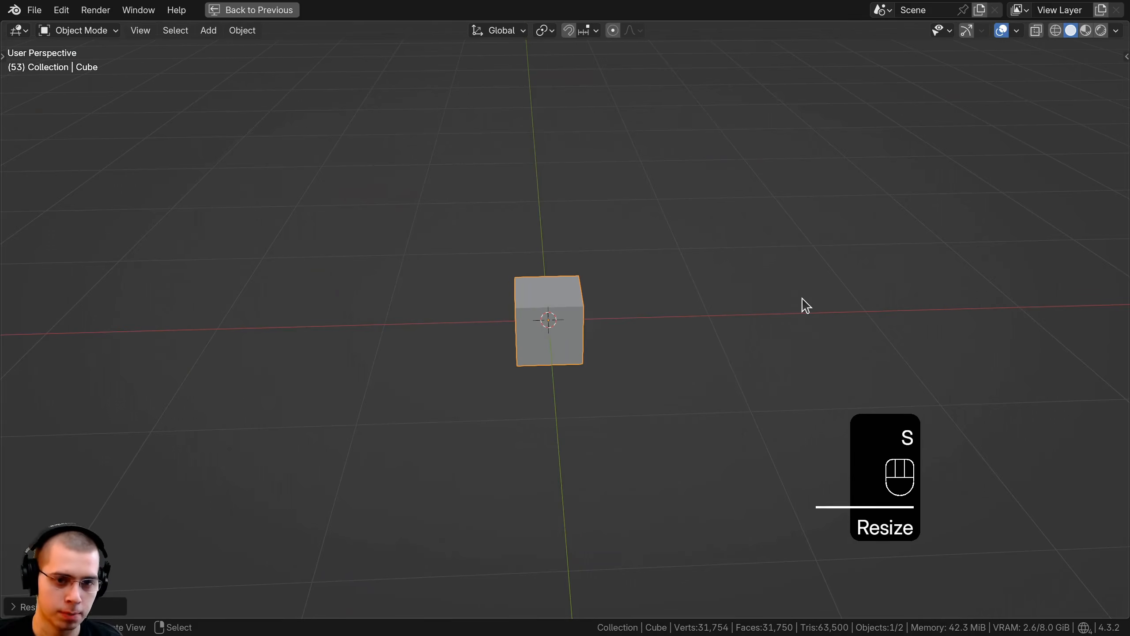
Apply the cube's scale
{"action": "scroll", "coordinate": [594, 305], "scroll_direction": "up", "scroll_amount": 6}
{"action": "key", "text": "ctrl+a"}
{"action": "left_click", "coordinate": [323, 288]}
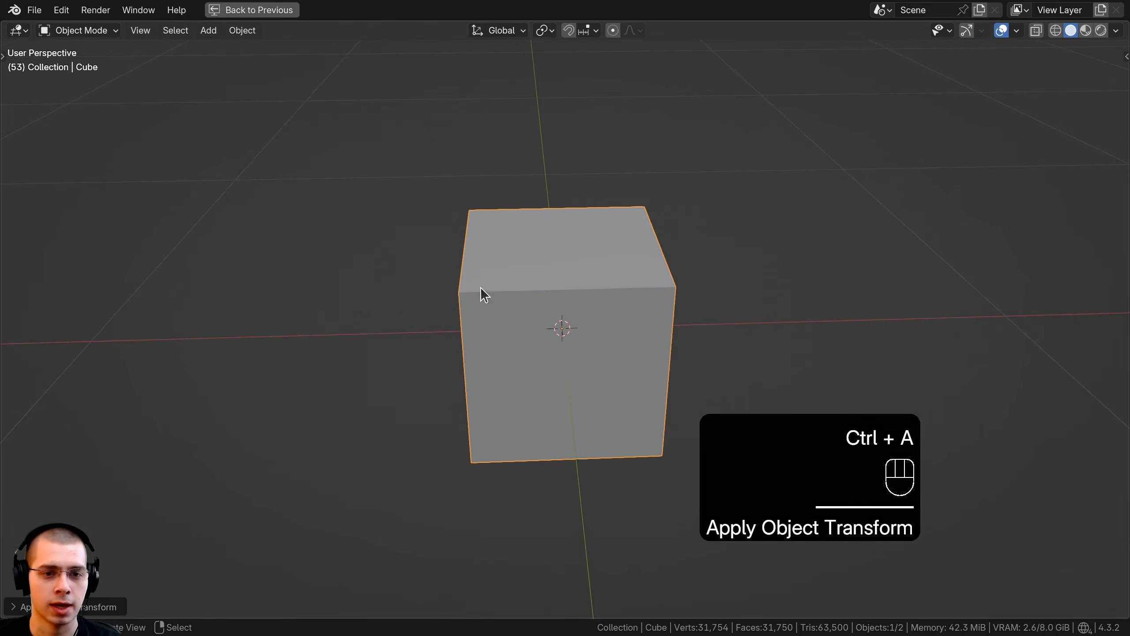
Flatten the cube's mesh into a slab in Edit Mode by scaling it by 0.2 along the Z axis
{"action": "key", "text": "Tab"}
{"action": "key", "text": "s"}
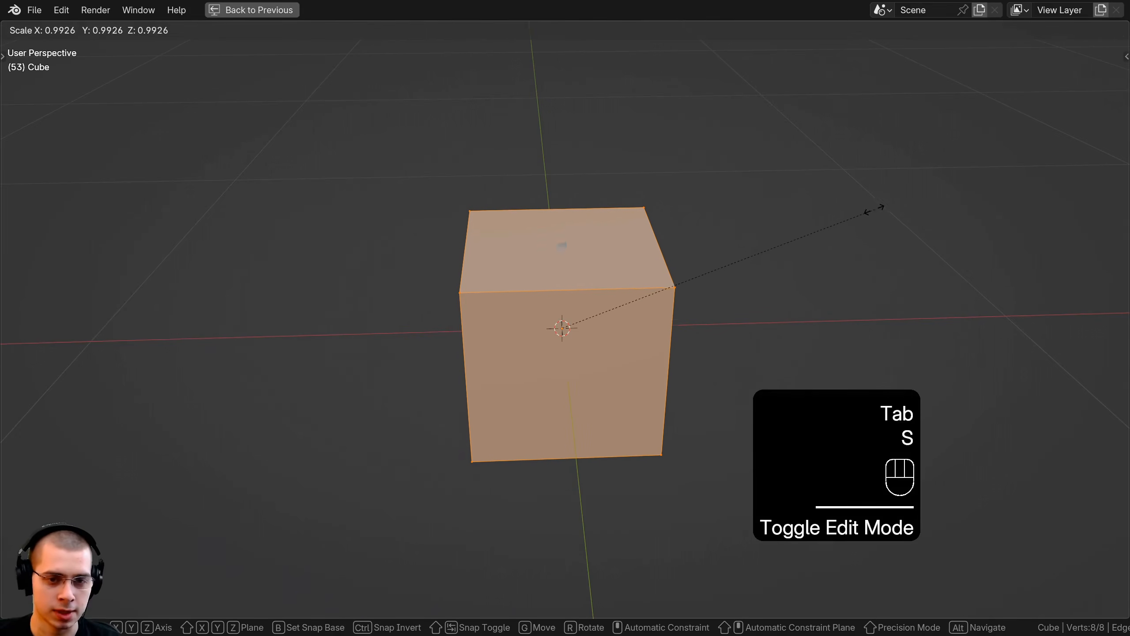
{"action": "type", "text": "z"}
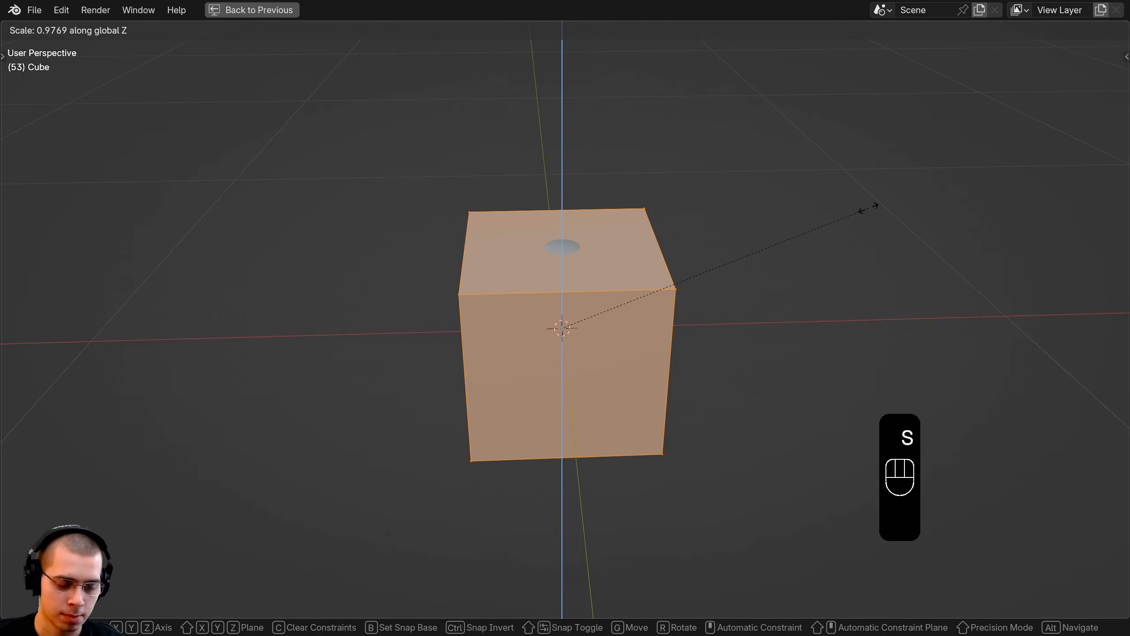
{"action": "type", "text": ".2"}
{"action": "key", "text": "Return"}
{"action": "scroll", "coordinate": [503, 312], "scroll_direction": "up", "scroll_amount": 2}
{"action": "key", "text": "Tab"}
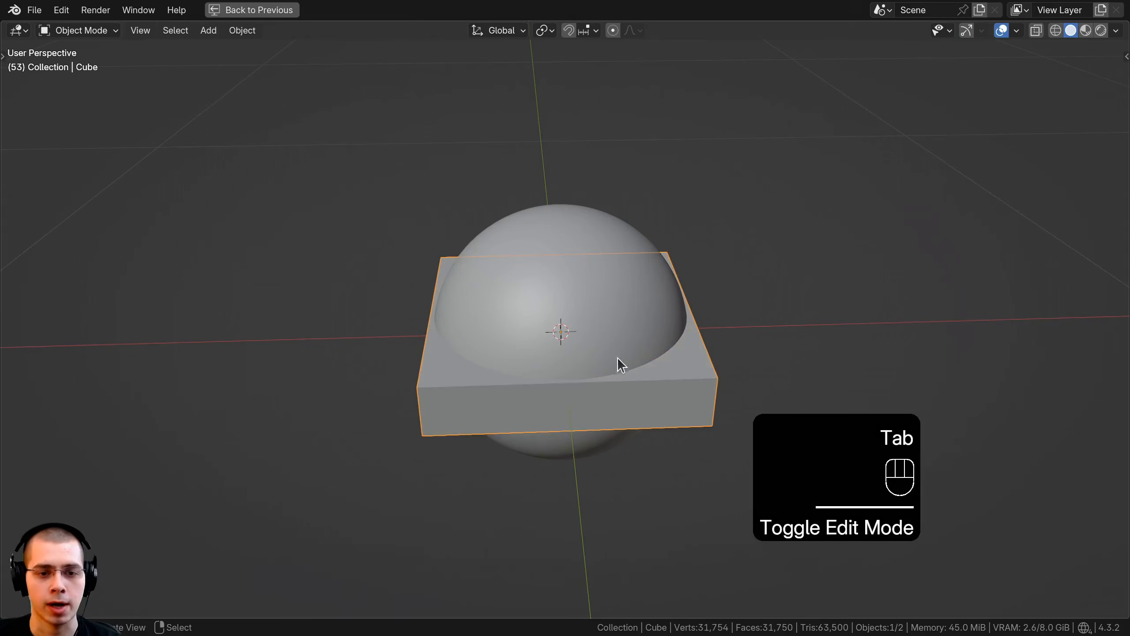
Move the flattened cube along the X axis so it sits beside the sphere
{"action": "scroll", "coordinate": [505, 306], "scroll_direction": "down", "scroll_amount": 3}
{"action": "middle_click_drag", "start_coordinate": [566, 325], "coordinate": [452, 311], "text": "shift"}
{"action": "key", "text": "g"}
{"action": "key", "text": "x"}
{"action": "left_click", "coordinate": [648, 295]}
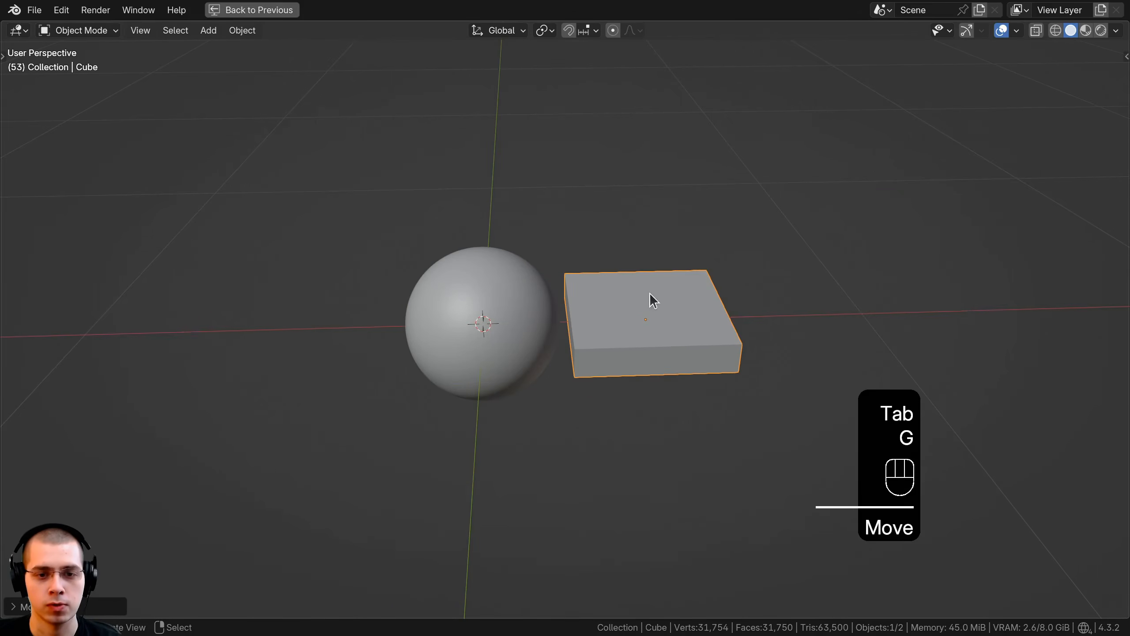
Add three evenly spaced loop cuts across the slab's width in Edit Mode
{"action": "middle_click_drag", "start_coordinate": [614, 316], "coordinate": [570, 241]}
{"action": "scroll", "coordinate": [601, 328], "scroll_direction": "up", "scroll_amount": 3}
{"action": "key", "text": "Tab"}
{"action": "key", "text": "ctrl+r"}
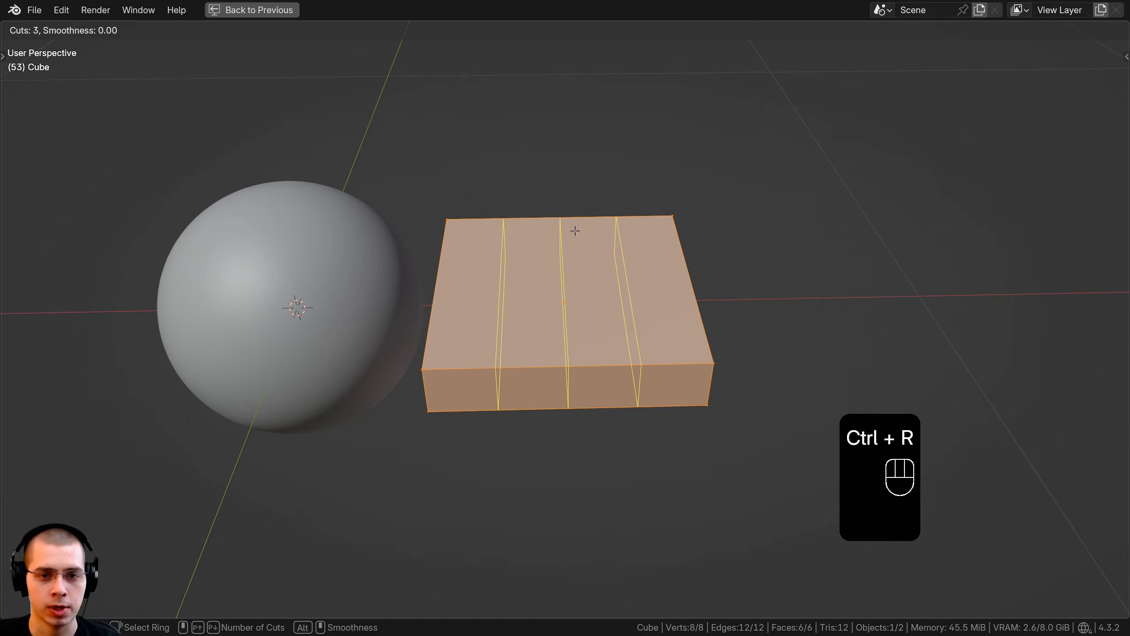
{"action": "left_click", "coordinate": [576, 220]}
{"action": "left_click", "coordinate": [587, 225]}
Add three more centred loop cuts perpendicular to the first set, dividing the slab's upper face into a 4 by 4 grid
{"action": "middle_click_drag", "start_coordinate": [596, 227], "coordinate": [685, 356]}
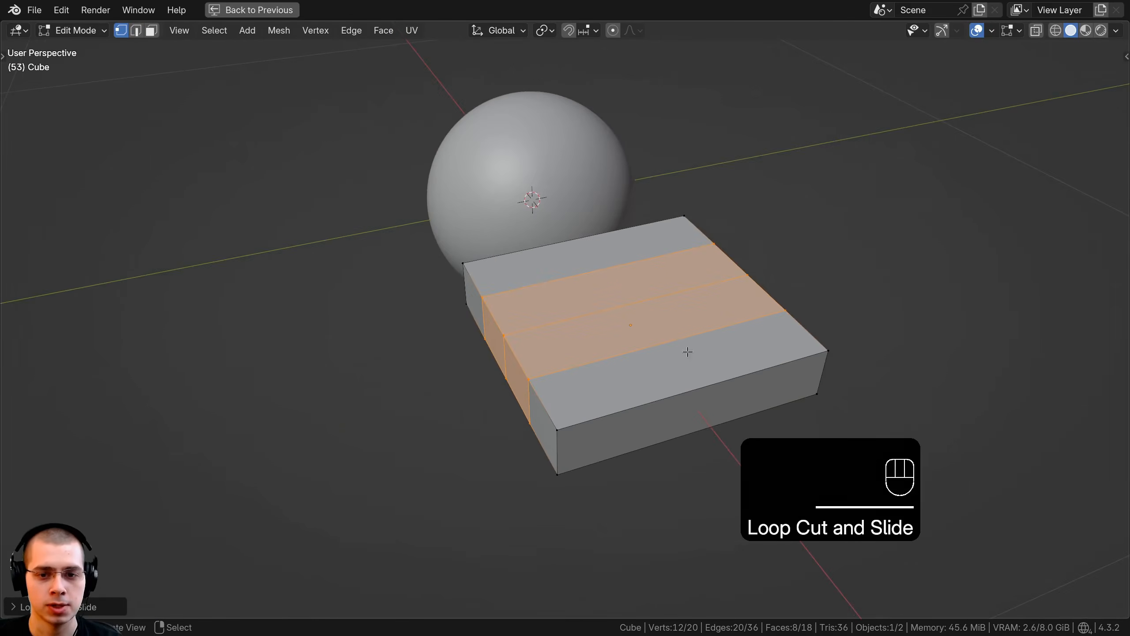
{"action": "key", "text": "ctrl+r"}
{"action": "scroll", "coordinate": [693, 377], "scroll_direction": "up", "scroll_amount": 1}
{"action": "left_click", "coordinate": [695, 377]}
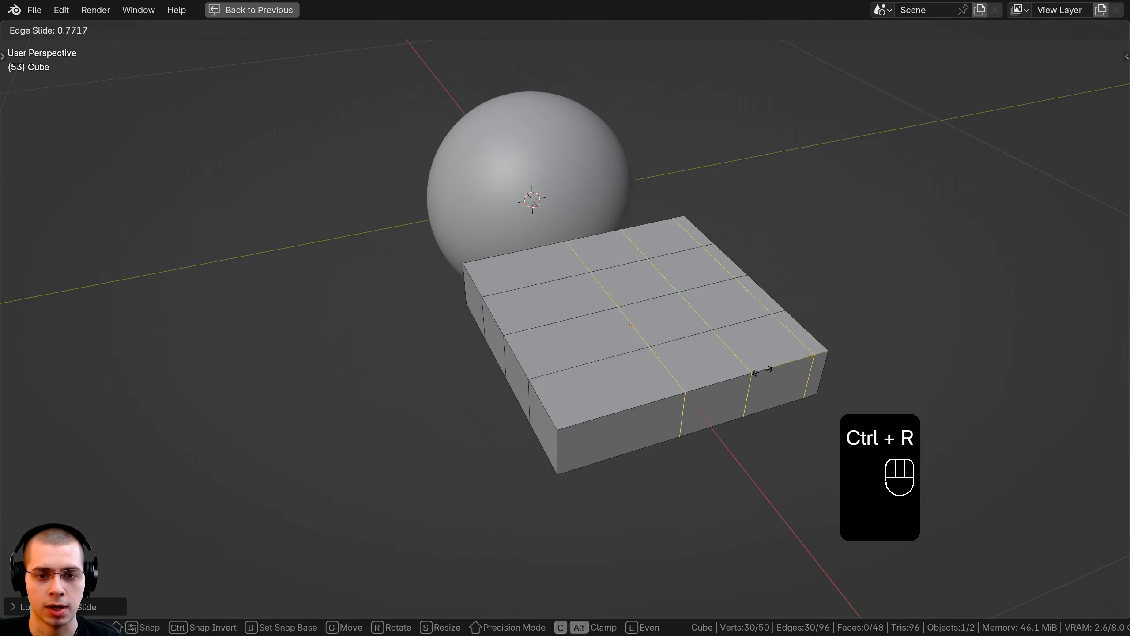
{"action": "right_click", "coordinate": [756, 367]}
Subdivide the slab's entire mesh twice and return to Object Mode
{"action": "middle_click_drag", "start_coordinate": [655, 359], "coordinate": [800, 332]}
{"action": "key", "text": "a"}
{"action": "key", "text": "a"}
{"action": "middle_click_drag", "start_coordinate": [642, 273], "coordinate": [567, 212], "text": "shift"}
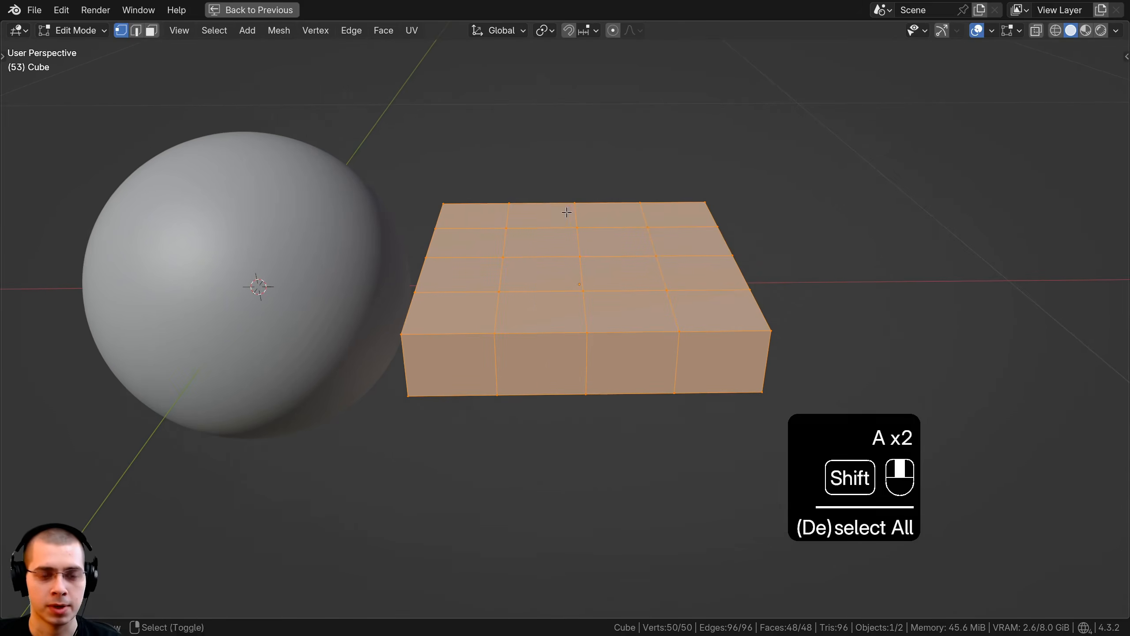
{"action": "key", "text": "w"}
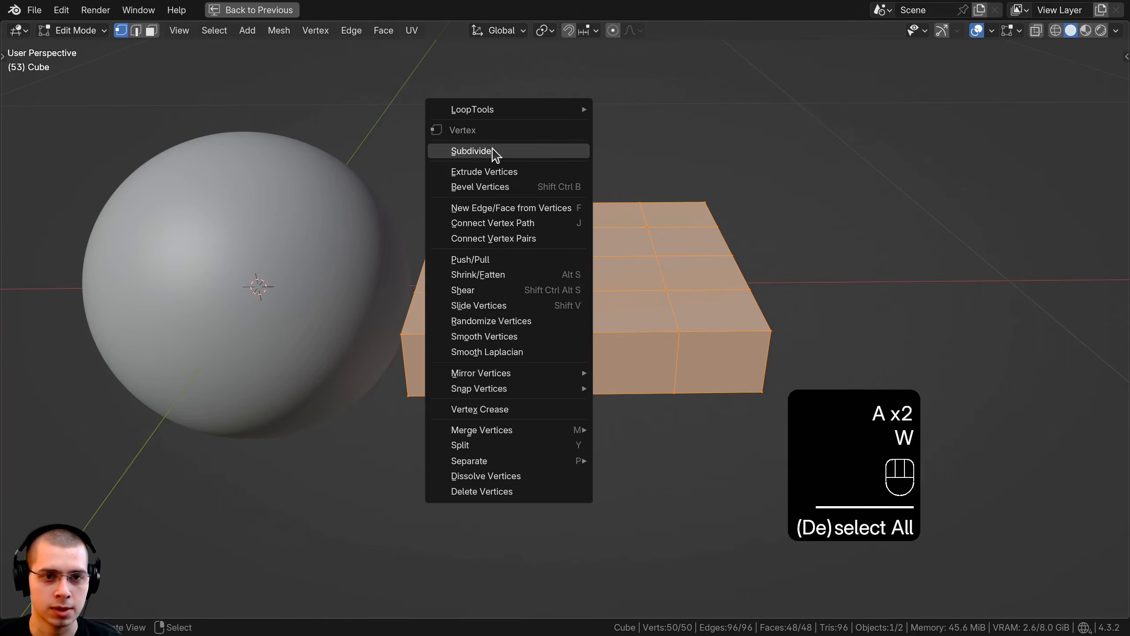
{"action": "left_click", "coordinate": [496, 152]}
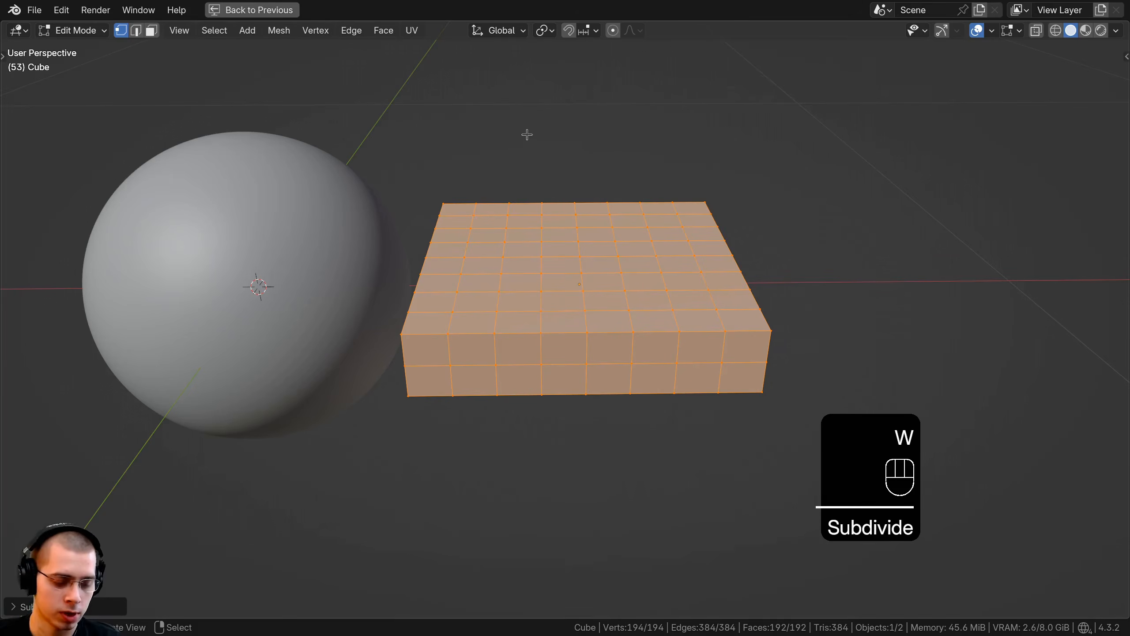
{"action": "key", "text": "ctrl+e"}
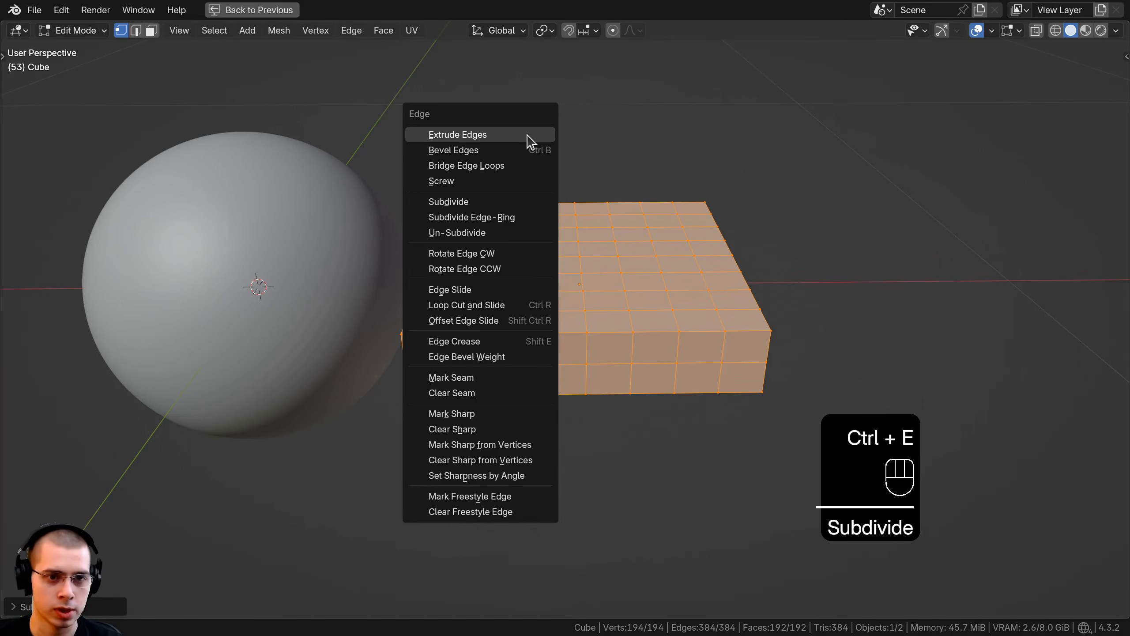
{"action": "left_click", "coordinate": [450, 201]}
{"action": "scroll", "coordinate": [595, 404], "scroll_direction": "down", "scroll_amount": 1}
{"action": "middle_click_drag", "start_coordinate": [516, 320], "coordinate": [562, 335], "text": "shift"}
{"action": "scroll", "coordinate": [563, 335], "scroll_direction": "up", "scroll_amount": 2}
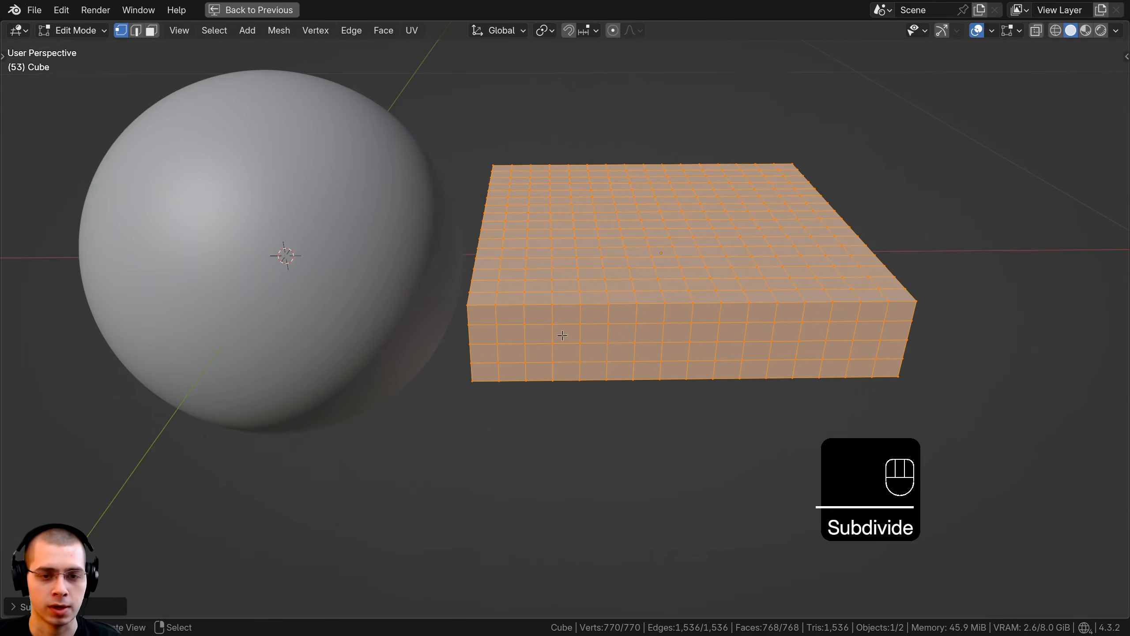
{"action": "middle_click_drag", "start_coordinate": [652, 303], "coordinate": [648, 323], "text": "shift"}
{"action": "key", "text": "Tab"}
Shade the slab smooth
{"action": "middle_click_drag", "start_coordinate": [597, 272], "coordinate": [558, 268]}
{"action": "middle_click_drag", "start_coordinate": [645, 276], "coordinate": [564, 275], "text": "shift"}
{"action": "key", "text": "w"}
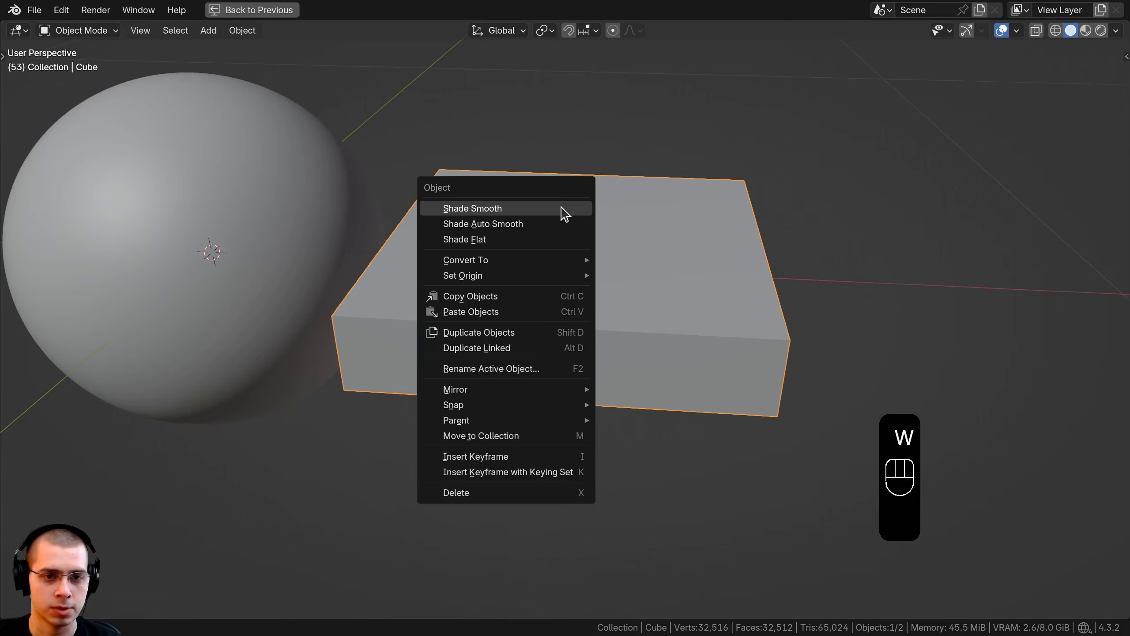
{"action": "left_click", "coordinate": [559, 209]}
Add a Subdivision modifier to the slab with 4 viewport levels and lower its render levels to 0
{"action": "key", "text": "ctrl+space"}
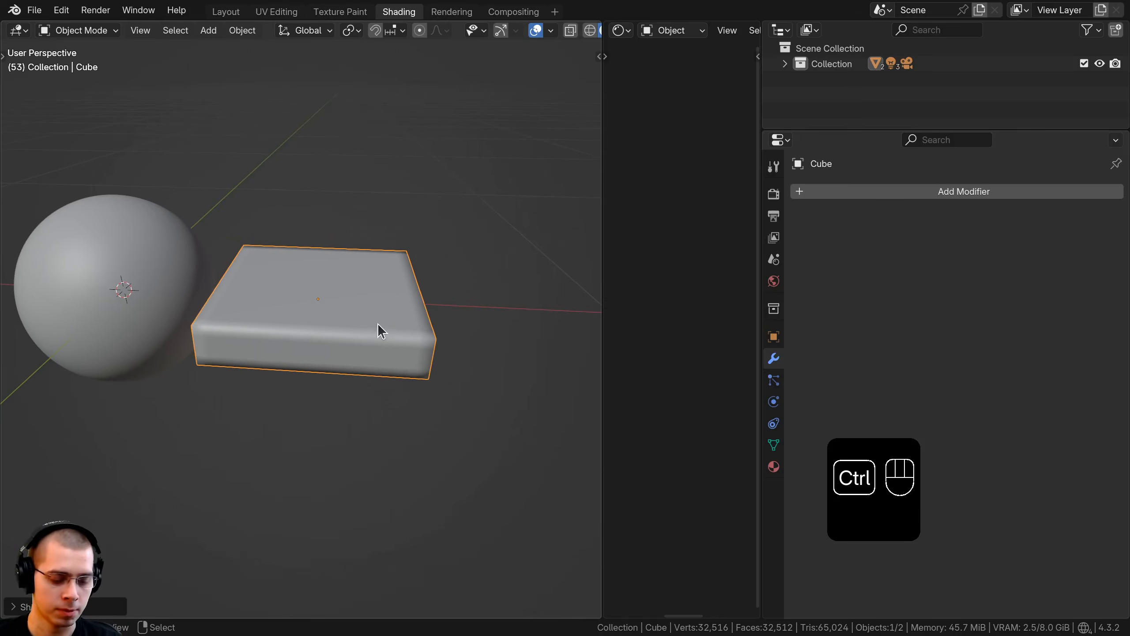
{"action": "key", "text": "ctrl+4"}
{"action": "scroll", "coordinate": [422, 287], "scroll_direction": "up", "scroll_amount": 2}
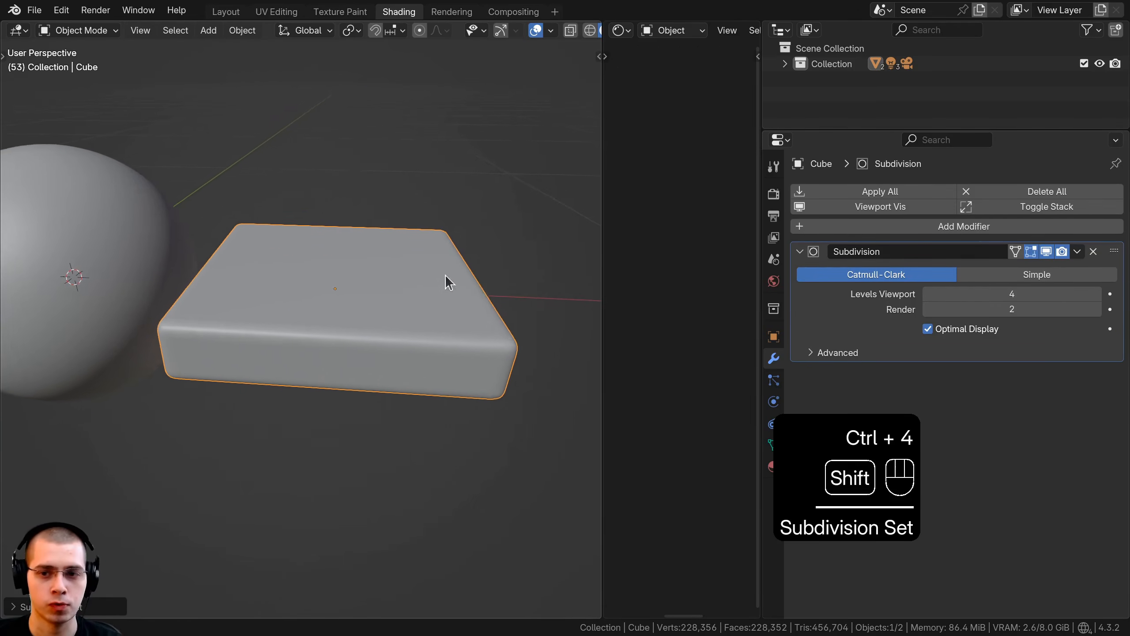
{"action": "middle_click_drag", "start_coordinate": [445, 274], "coordinate": [507, 249], "text": "shift"}
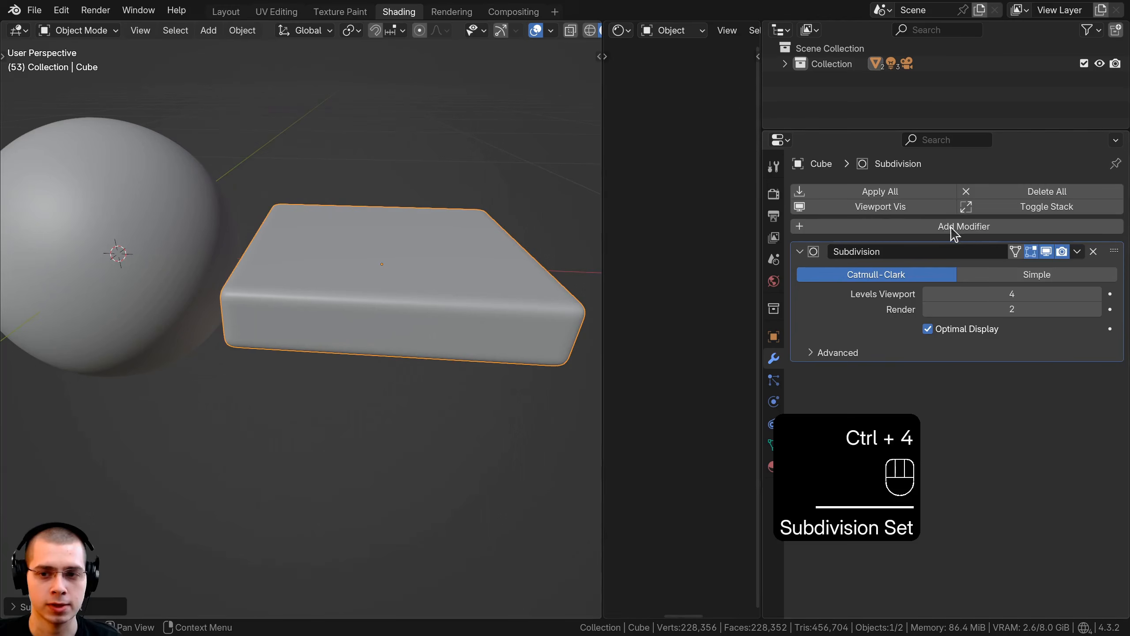
{"action": "left_click", "coordinate": [927, 309]}
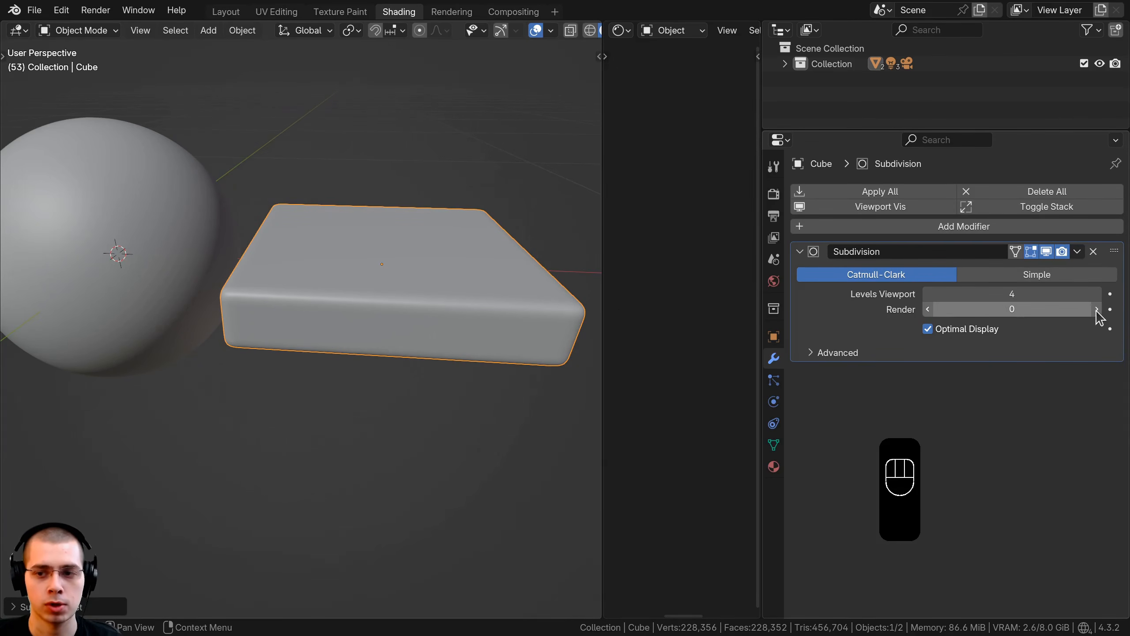
Look through the camera to check how it frames the sphere and slab
{"action": "middle_click_drag", "start_coordinate": [414, 320], "coordinate": [413, 330], "text": "shift"}
{"action": "key", "text": "g"}
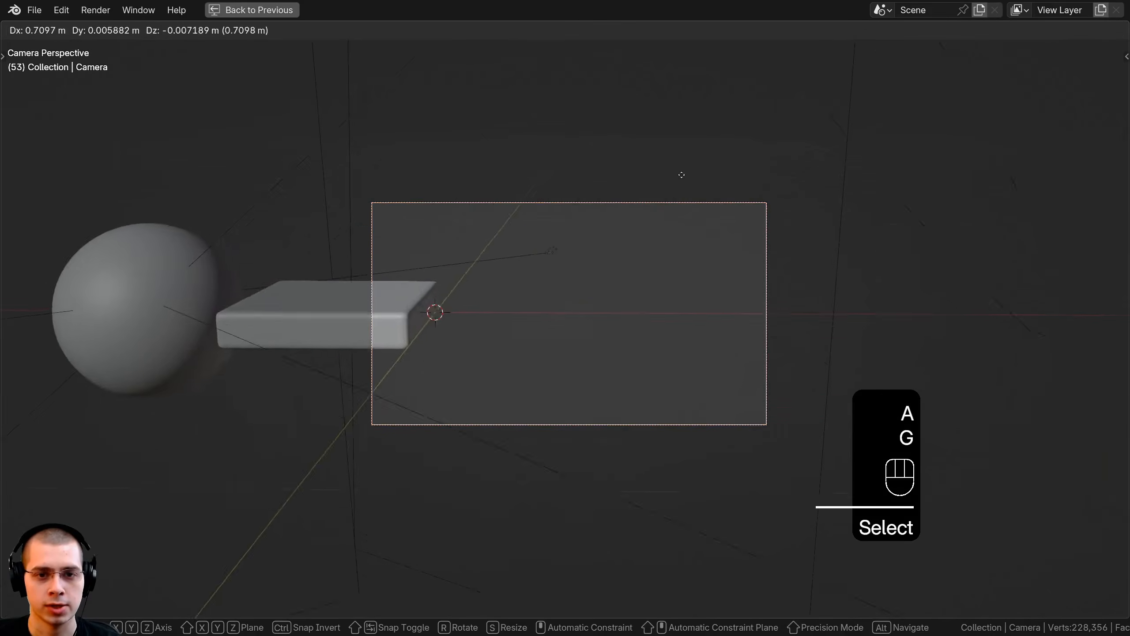
{"action": "right_click", "coordinate": [618, 207]}
{"action": "scroll", "coordinate": [489, 338], "scroll_direction": "up", "scroll_amount": 3}
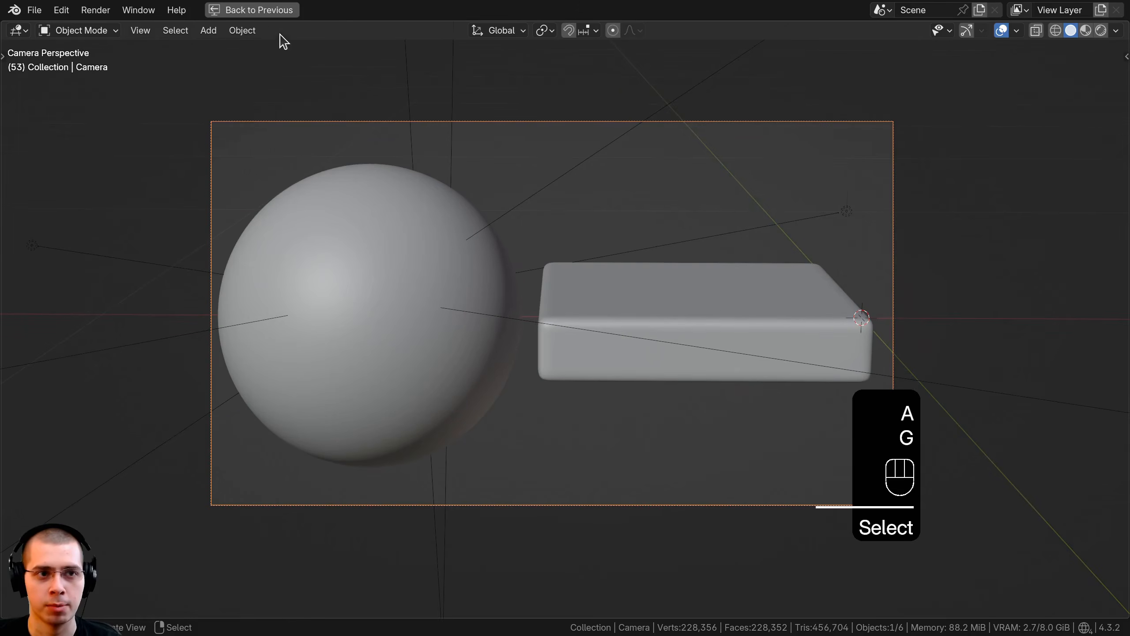
Examine the camera's lens type, focal length and clipping settings with the full workspace layout shown
{"action": "left_click", "coordinate": [252, 10]}
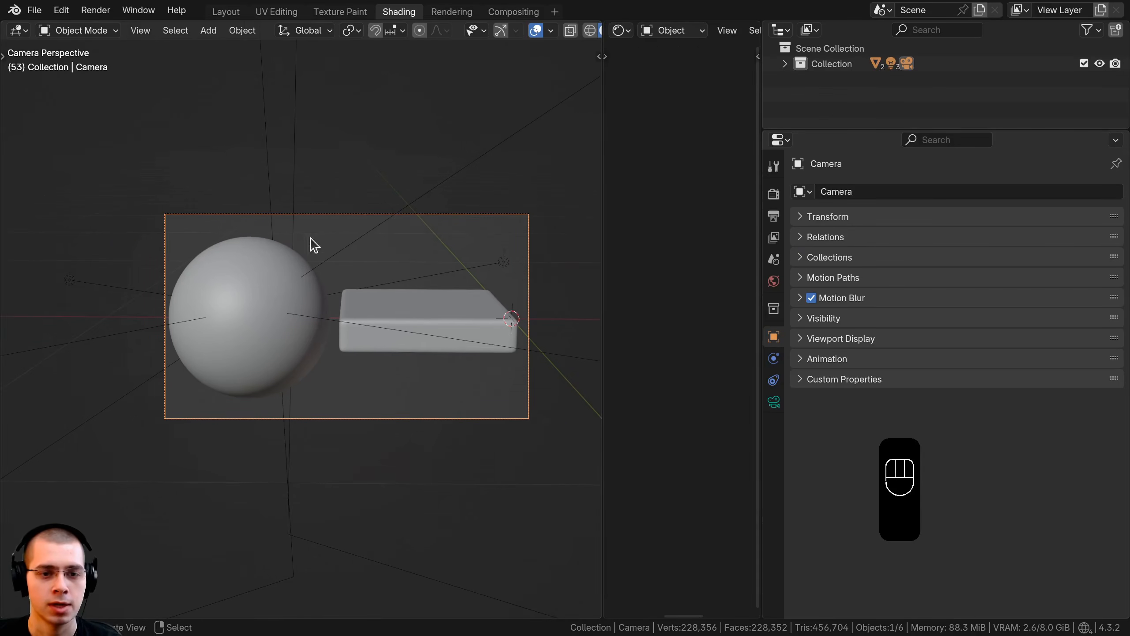
{"action": "left_click", "coordinate": [774, 403]}
{"action": "left_click_drag", "start_coordinate": [760, 381], "coordinate": [734, 383]}
{"action": "scroll", "coordinate": [1030, 218], "scroll_direction": "down", "scroll_amount": 2}
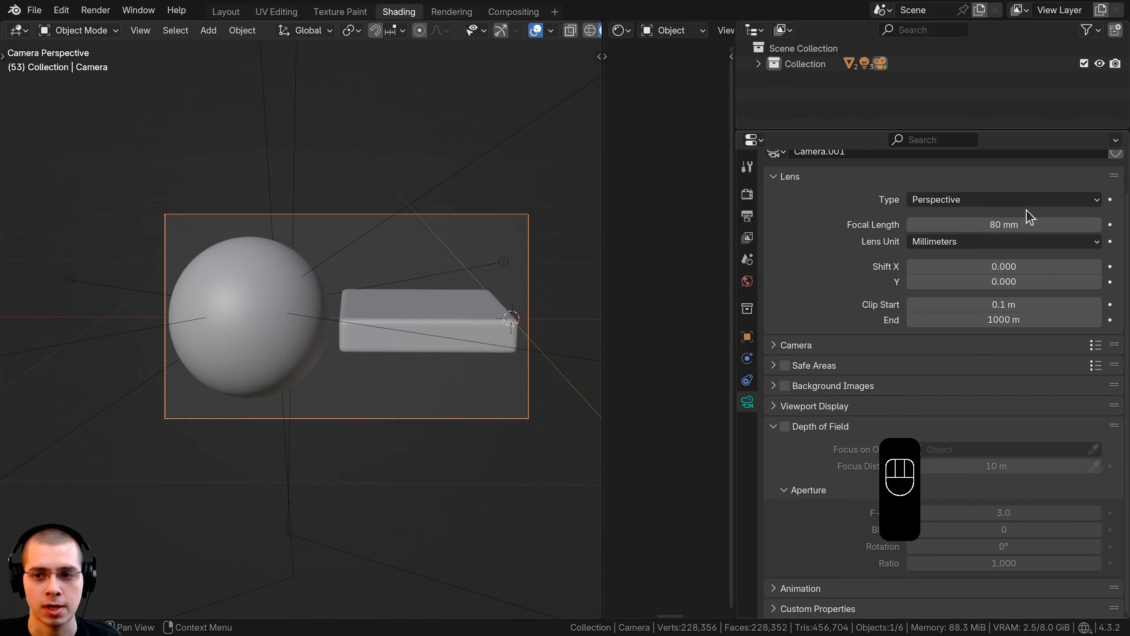
{"action": "scroll", "coordinate": [334, 296], "scroll_direction": "up", "scroll_amount": 2}
Examine the placement, power, shape and size of the two rectangular area lights around the sphere and slab
{"action": "middle_click_drag", "start_coordinate": [349, 293], "coordinate": [347, 339], "text": "shift"}
{"action": "scroll", "coordinate": [307, 359], "scroll_direction": "down", "scroll_amount": 4}
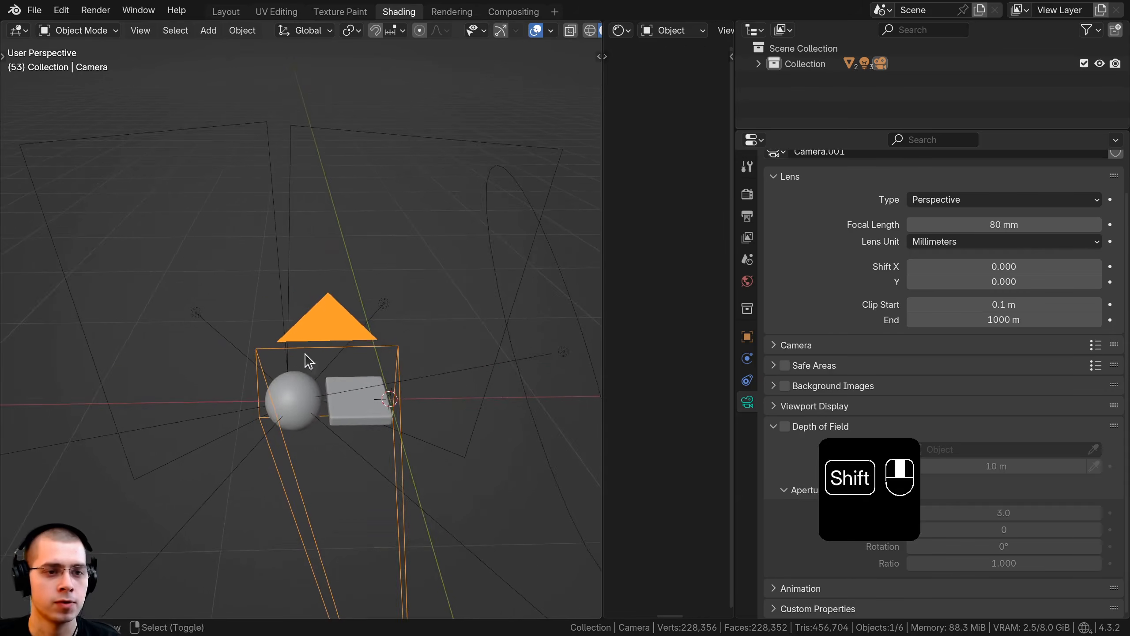
{"action": "left_click", "coordinate": [201, 321]}
{"action": "key", "text": "g"}
{"action": "right_click", "coordinate": [203, 251]}
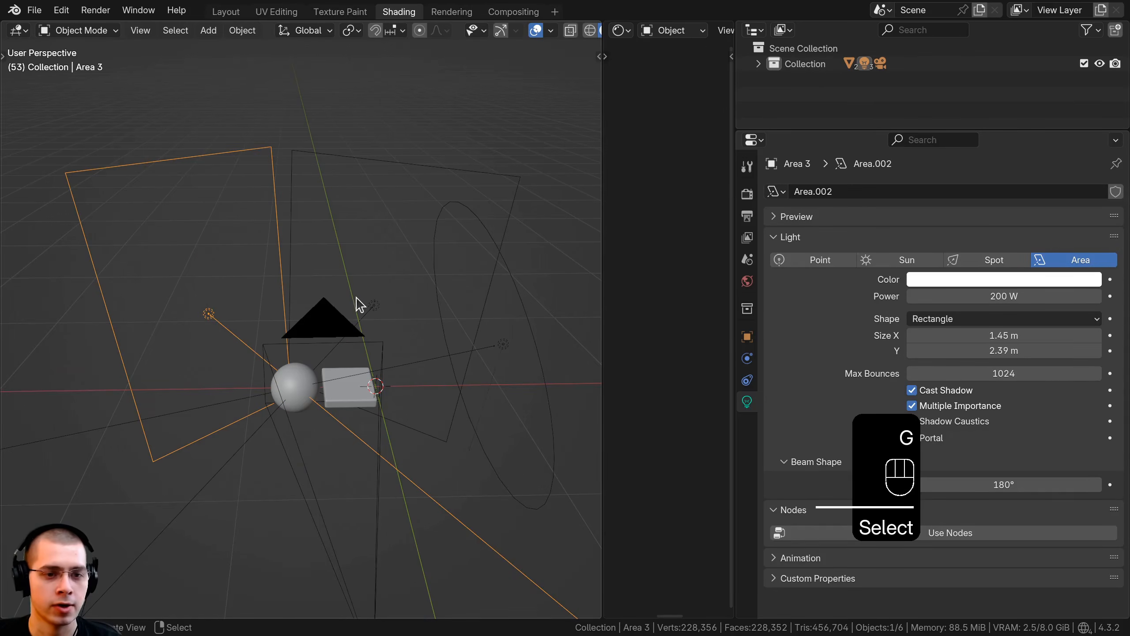
{"action": "right_click", "coordinate": [378, 305], "text": "shift"}
{"action": "key", "text": "g"}
{"action": "right_click", "coordinate": [377, 264]}
{"action": "middle_click_drag", "start_coordinate": [287, 236], "coordinate": [392, 218]}
{"action": "middle_click_drag", "start_coordinate": [137, 358], "coordinate": [173, 327]}
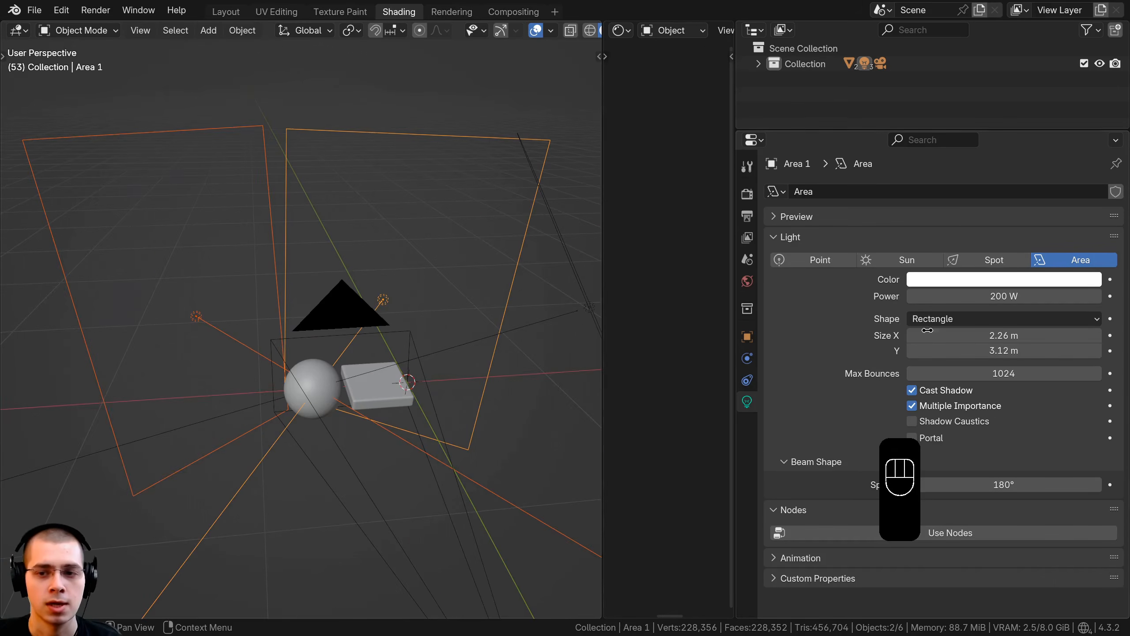
{"action": "middle_click_drag", "start_coordinate": [170, 366], "coordinate": [209, 311]}
{"action": "left_click", "coordinate": [262, 356]}
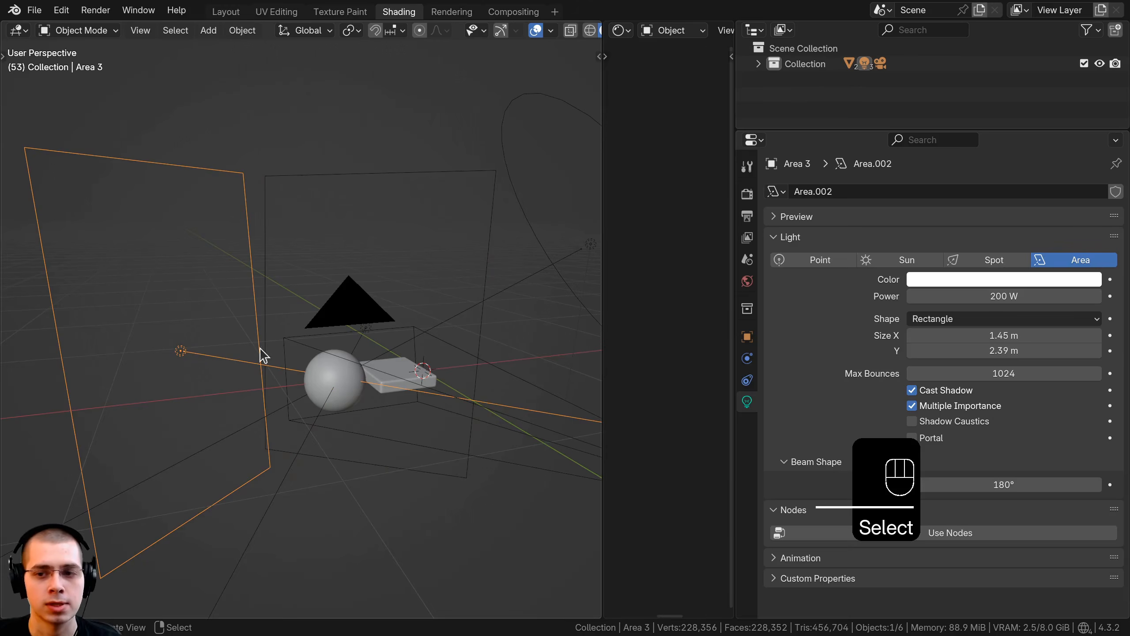
{"action": "middle_click_drag", "start_coordinate": [262, 356], "coordinate": [418, 294]}
Examine the disk-shaped area light's placement, color, power and size
{"action": "left_click", "coordinate": [397, 271]}
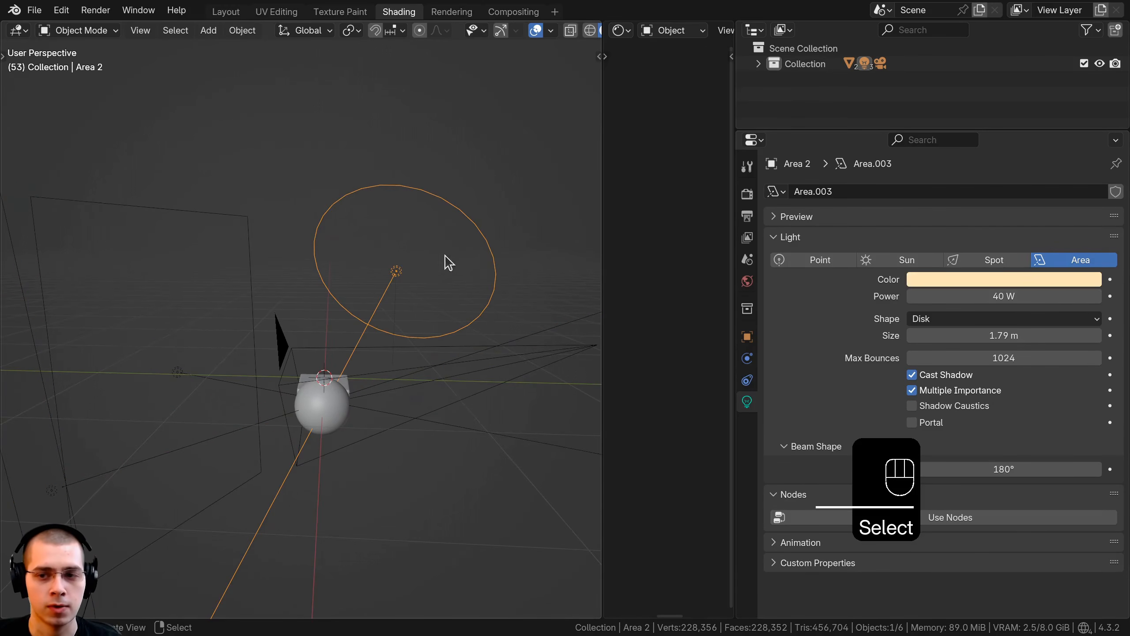
{"action": "left_click", "coordinate": [970, 280]}
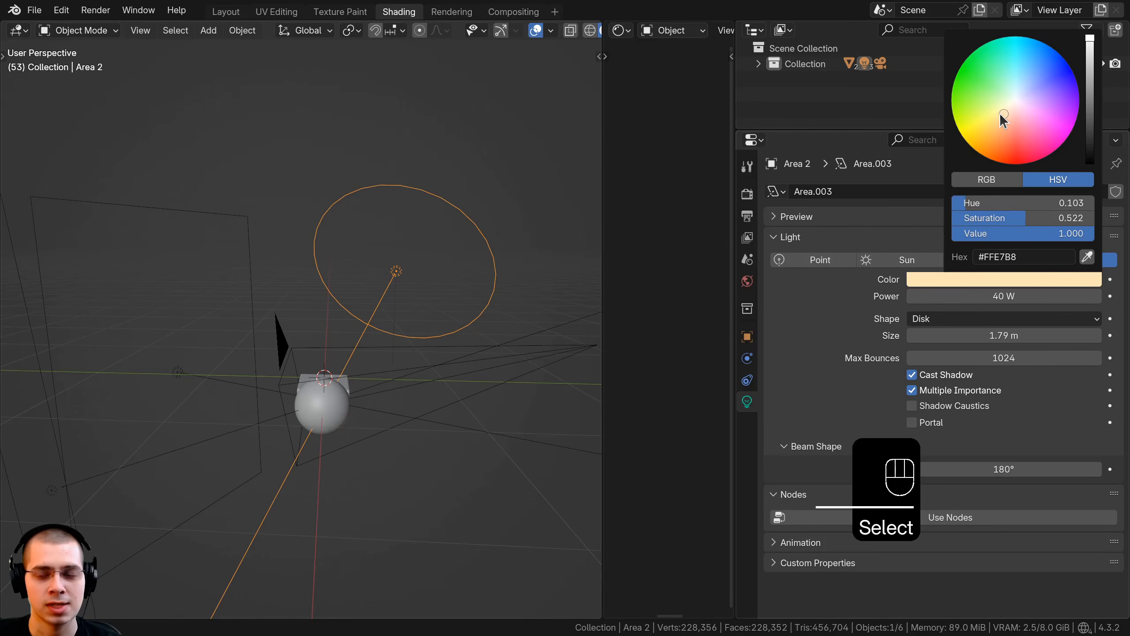
{"action": "middle_click_drag", "start_coordinate": [398, 428], "coordinate": [474, 137]}
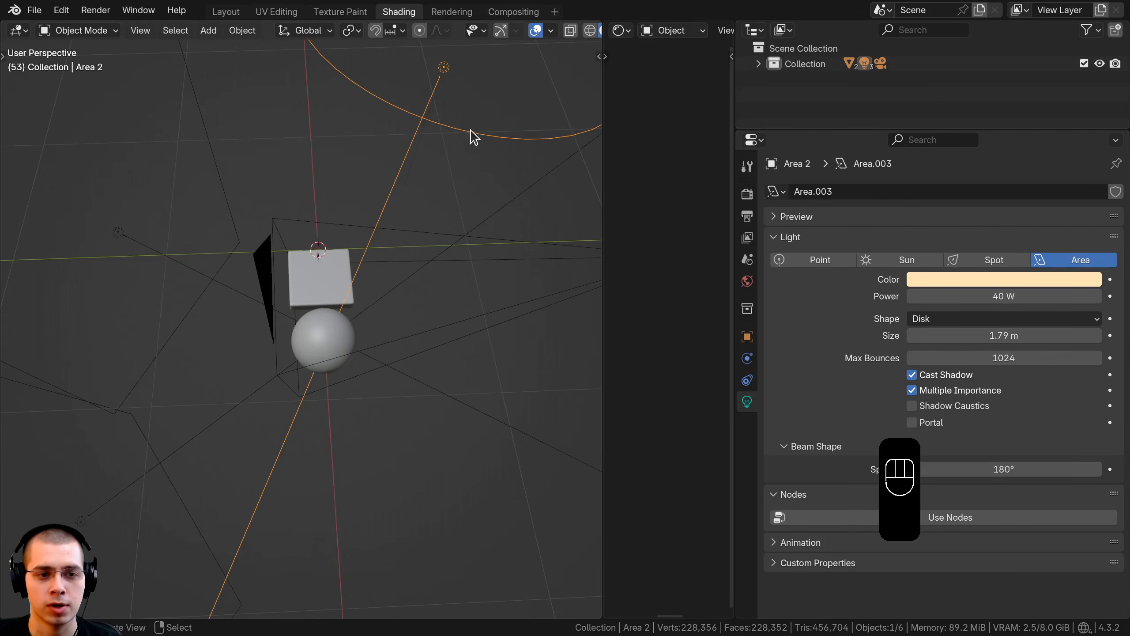
{"action": "middle_click_drag", "start_coordinate": [328, 303], "coordinate": [312, 249], "text": "shift"}
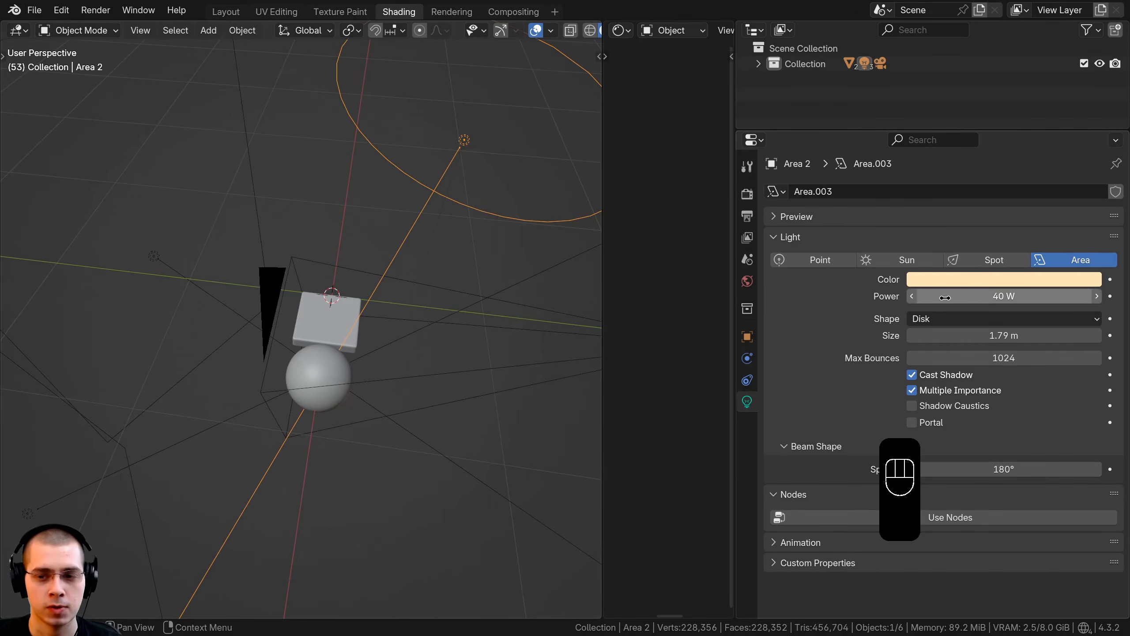
{"action": "middle_click_drag", "start_coordinate": [512, 305], "coordinate": [340, 420]}
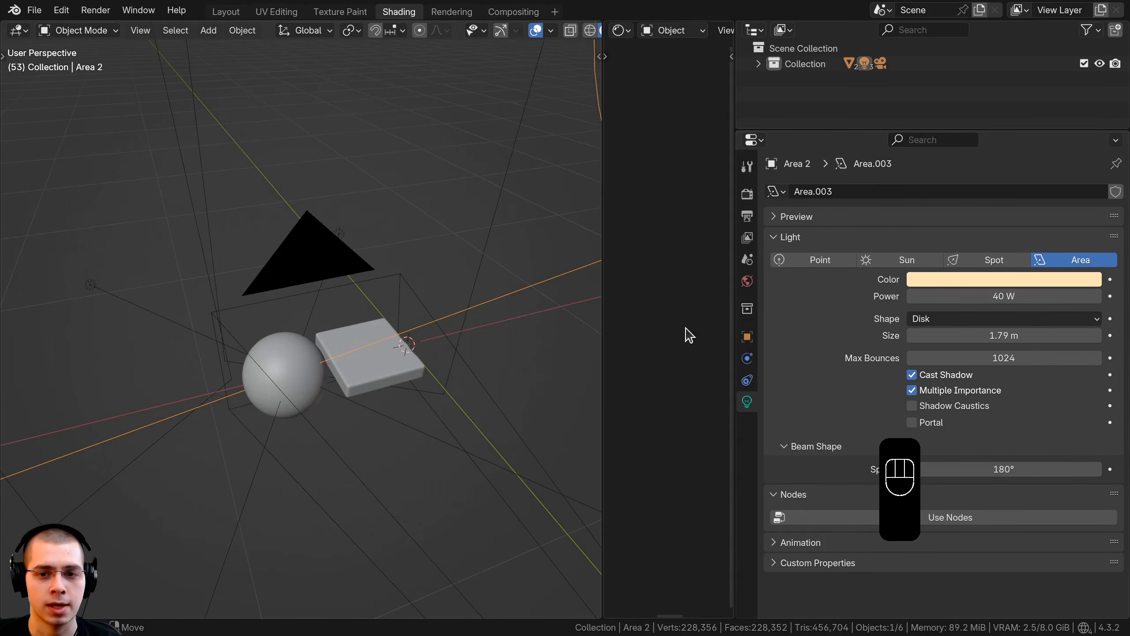
Examine the world's surface color, its environment texture type and the HDR image it uses
{"action": "left_click", "coordinate": [747, 281]}
{"action": "left_click_drag", "start_coordinate": [735, 316], "coordinate": [702, 317]}
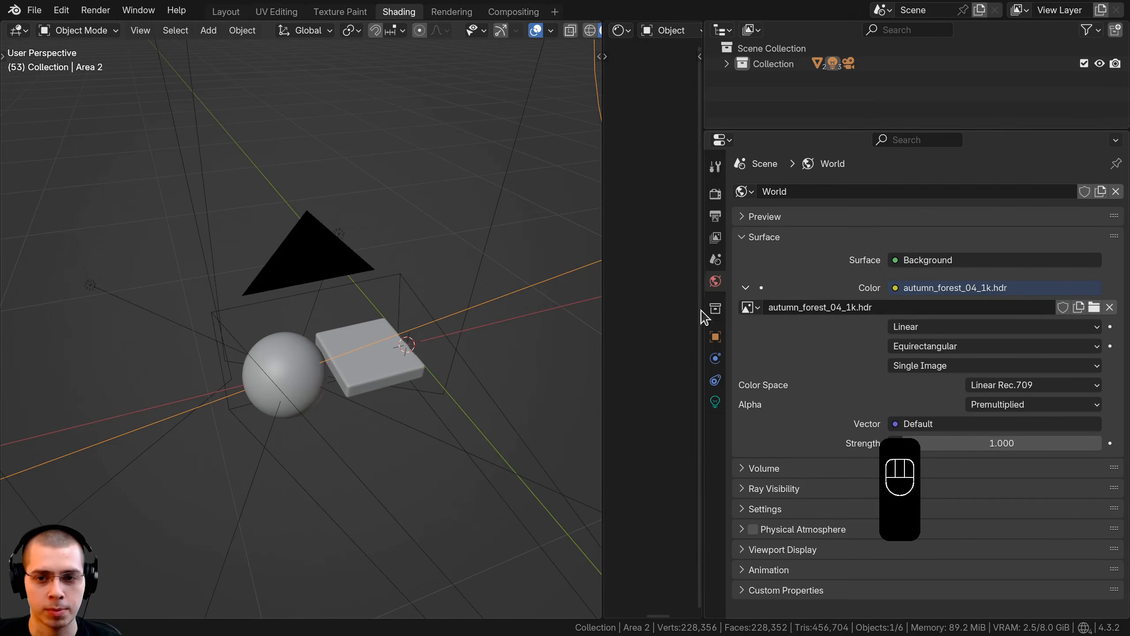
{"action": "left_click", "coordinate": [784, 308]}
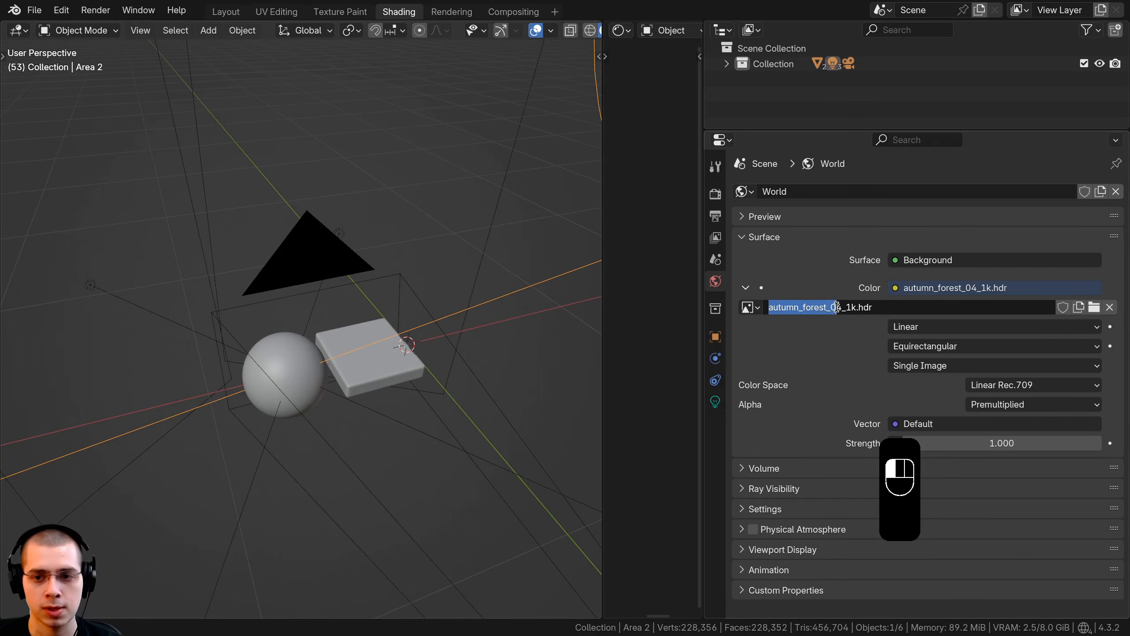
{"action": "left_click", "coordinate": [832, 358]}
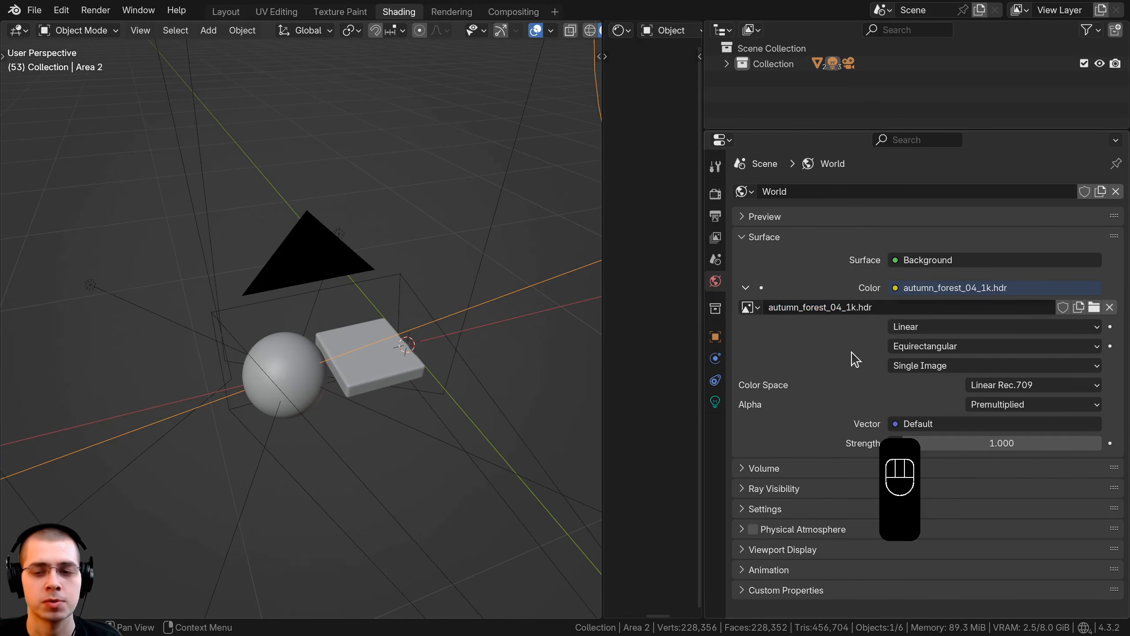
{"action": "left_click", "coordinate": [897, 289]}
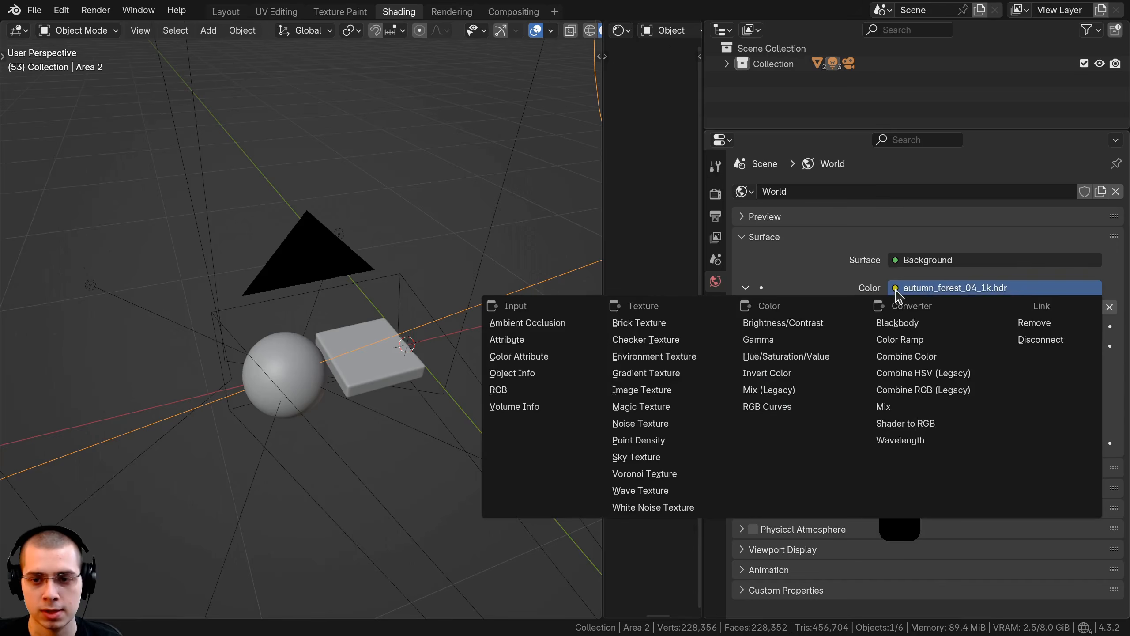
{"action": "left_click", "coordinate": [659, 357]}
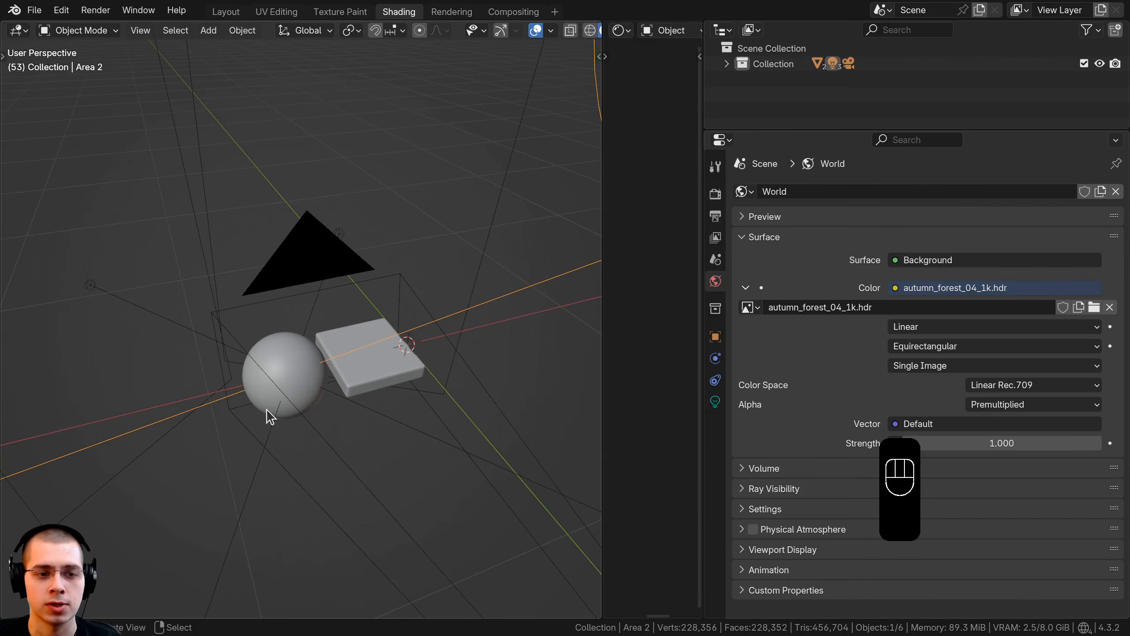
Show the render engine and film settings and switch the viewport to rendered shading
{"action": "middle_click_drag", "start_coordinate": [269, 416], "coordinate": [285, 401]}
{"action": "left_click", "coordinate": [715, 216]}
{"action": "left_click", "coordinate": [715, 194]}
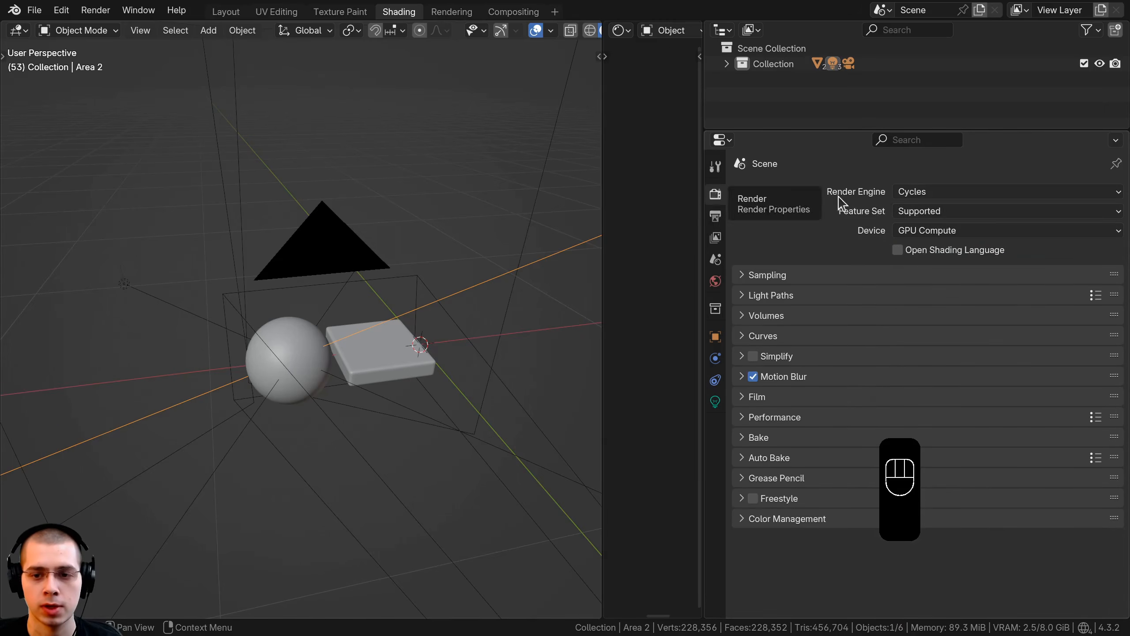
{"action": "left_click", "coordinate": [767, 396]}
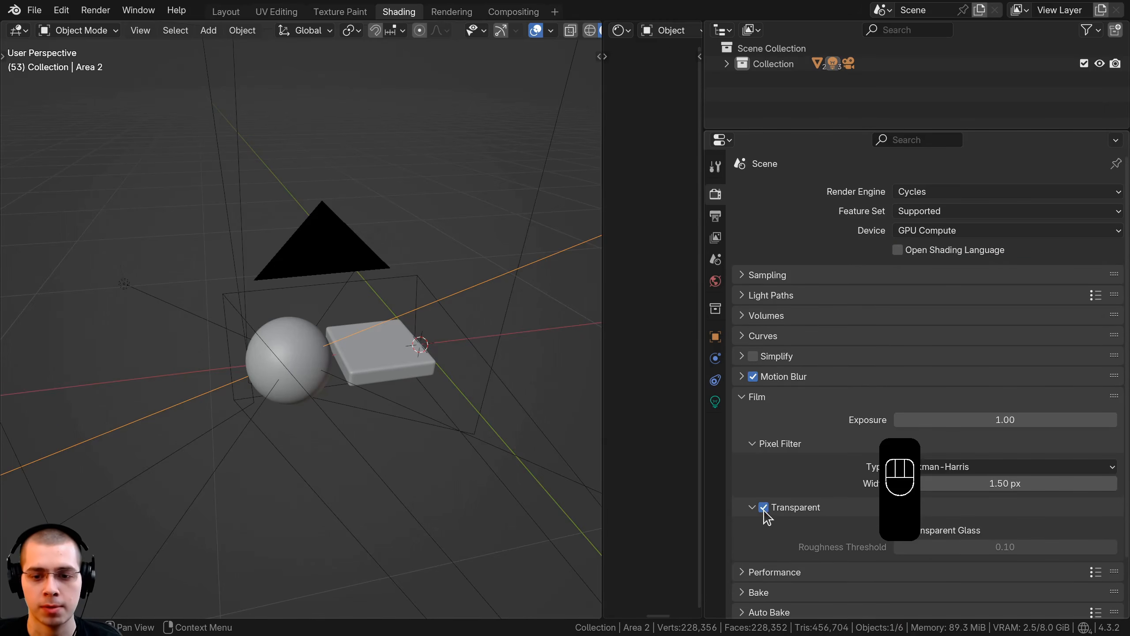
{"action": "key", "text": "z"}
{"action": "left_click", "coordinate": [595, 429]}
Compare the rendered background with transparent film off and on, and check the render engine
{"action": "left_click", "coordinate": [763, 507]}
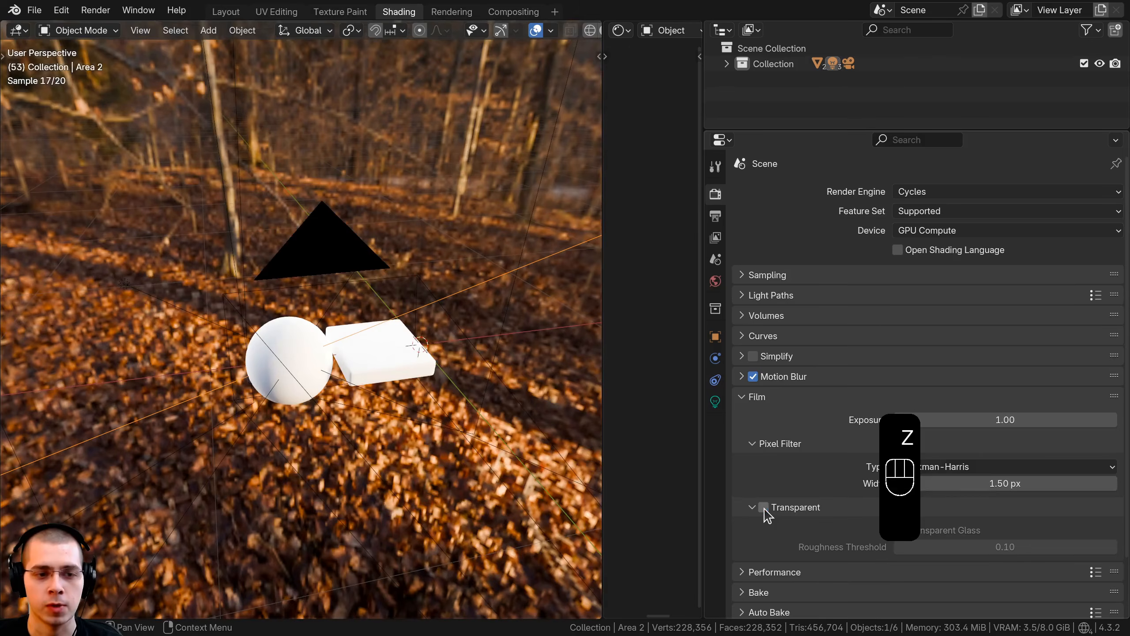
{"action": "left_click", "coordinate": [764, 507]}
{"action": "left_click", "coordinate": [764, 508]}
{"action": "left_click", "coordinate": [764, 508]}
{"action": "middle_click_drag", "start_coordinate": [293, 303], "coordinate": [356, 332]}
{"action": "left_click", "coordinate": [952, 191]}
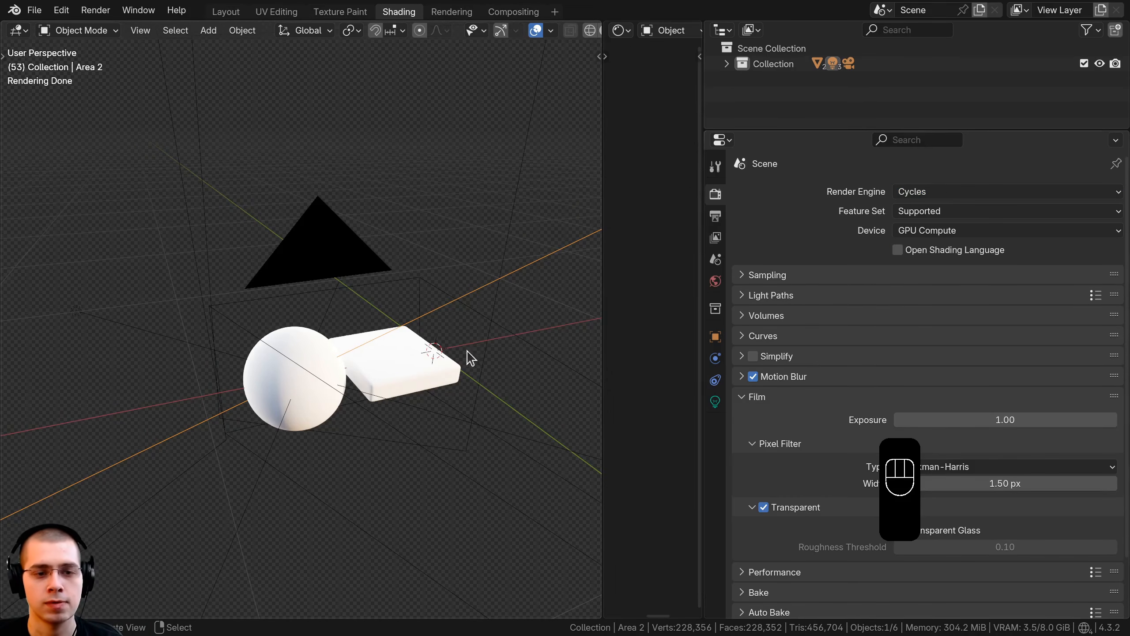
{"action": "middle_click_drag", "start_coordinate": [467, 354], "coordinate": [484, 329], "text": "shift"}
{"action": "left_click", "coordinate": [776, 396]}
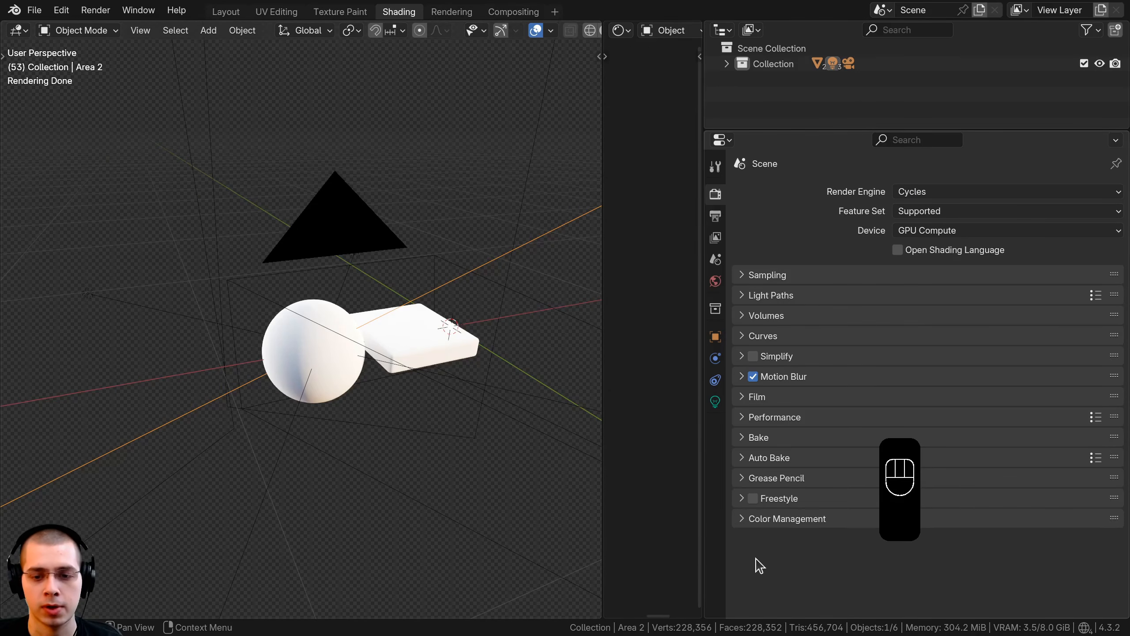
Examine the color management's view transform options and choose the Very High Contrast look
{"action": "left_click", "coordinate": [741, 519]}
{"action": "left_click_drag", "start_coordinate": [702, 498], "coordinate": [816, 499]}
{"action": "scroll", "coordinate": [930, 413], "scroll_direction": "down", "scroll_amount": 5}
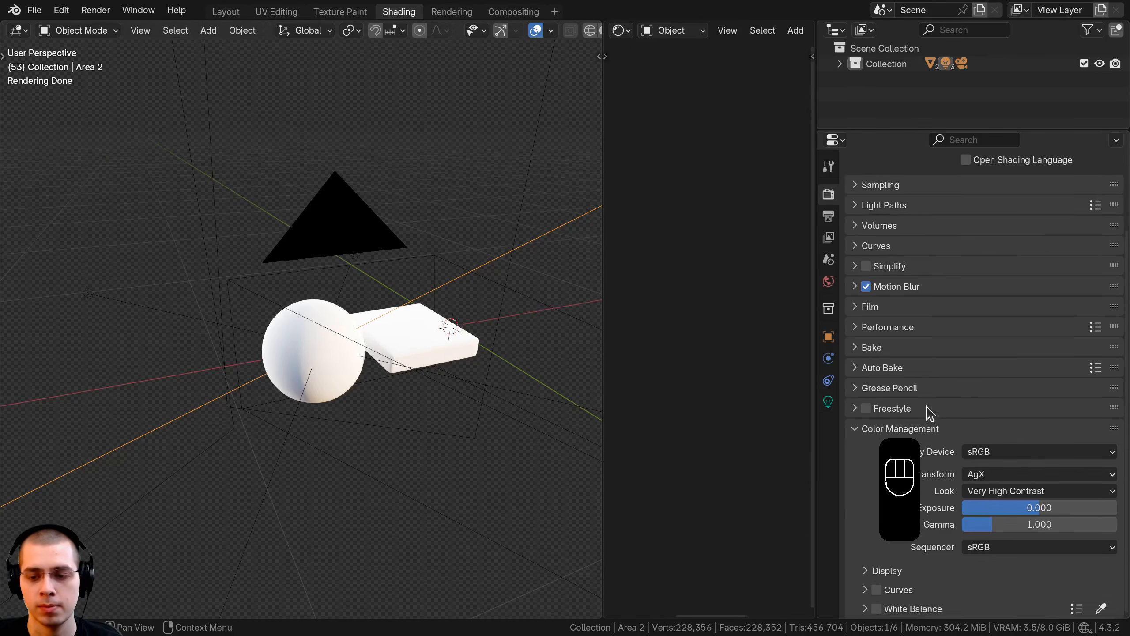
{"action": "scroll", "coordinate": [923, 445], "scroll_direction": "up", "scroll_amount": 2}
{"action": "scroll", "coordinate": [912, 487], "scroll_direction": "down", "scroll_amount": 2}
{"action": "left_click", "coordinate": [984, 480]}
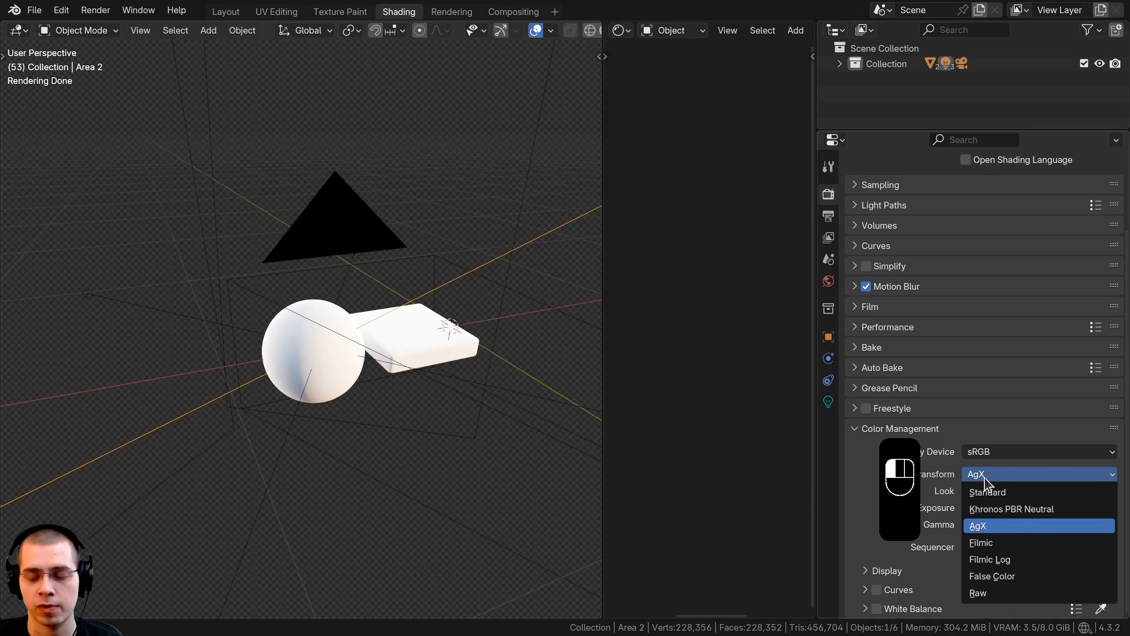
{"action": "left_click", "coordinate": [986, 481]}
{"action": "left_click", "coordinate": [1005, 489]}
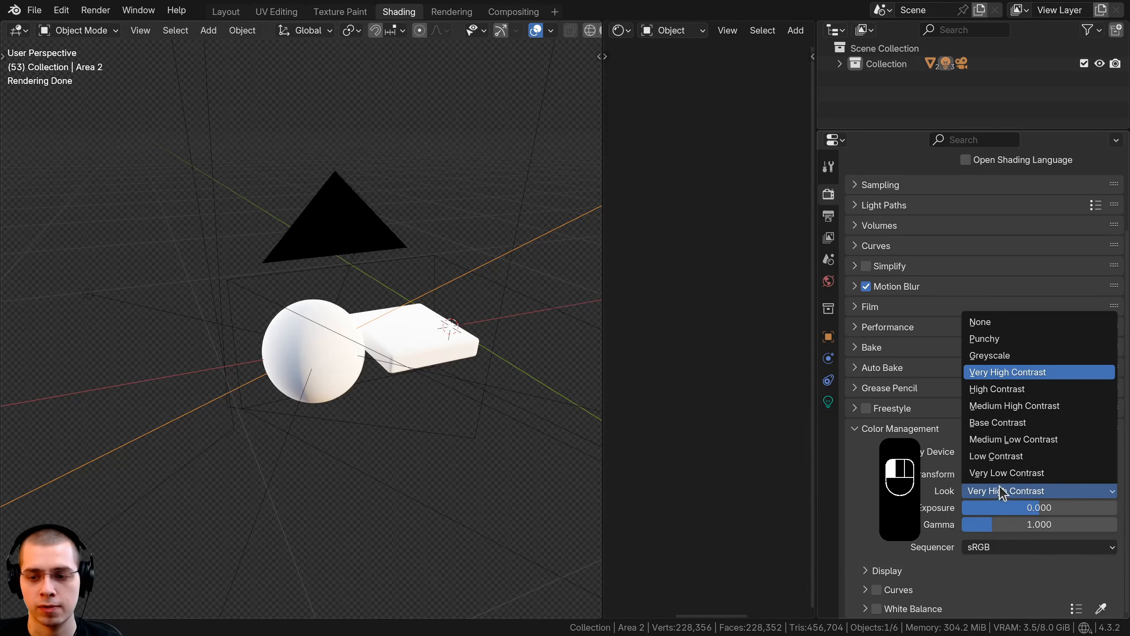
{"action": "left_click", "coordinate": [1003, 369]}
View the sphere through the camera and enlarge the shader editor by shrinking the viewport and properties areas
{"action": "middle_click_drag", "start_coordinate": [578, 219], "coordinate": [384, 403]}
{"action": "key", "text": "KP_0"}
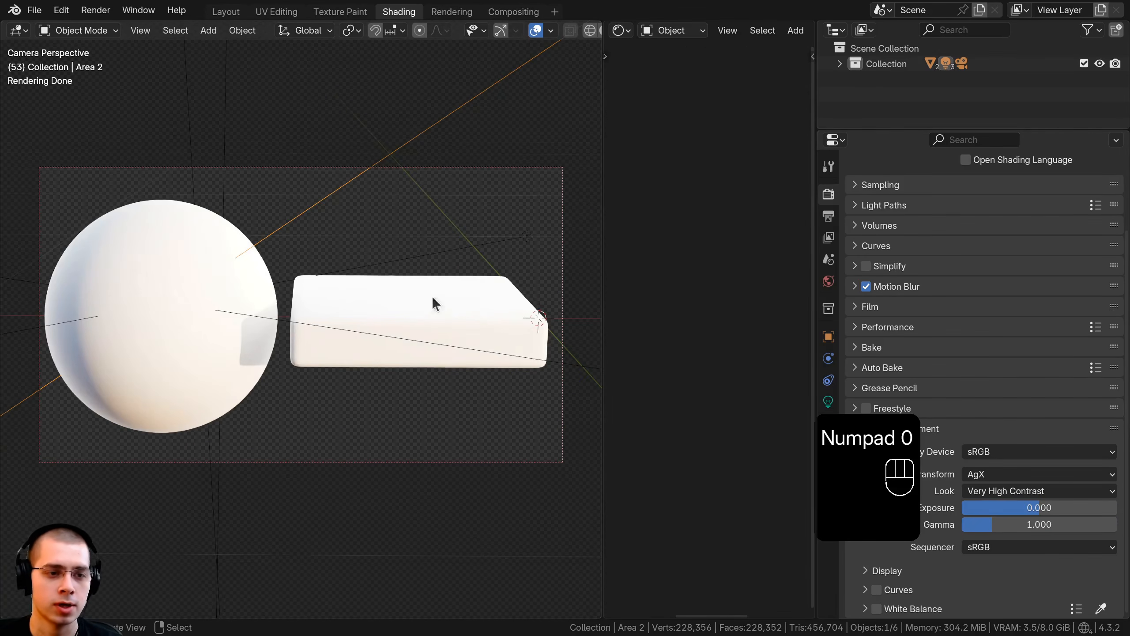
{"action": "middle_click_drag", "start_coordinate": [433, 298], "coordinate": [426, 317], "text": "shift"}
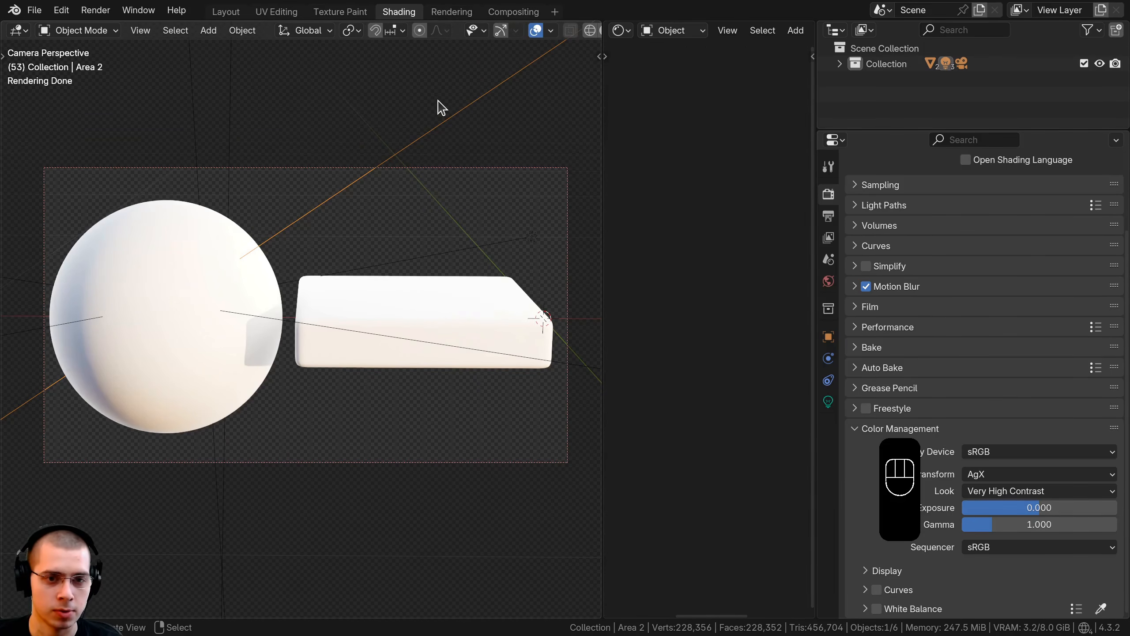
{"action": "key", "text": "z"}
{"action": "left_click_drag", "start_coordinate": [603, 200], "coordinate": [390, 221]}
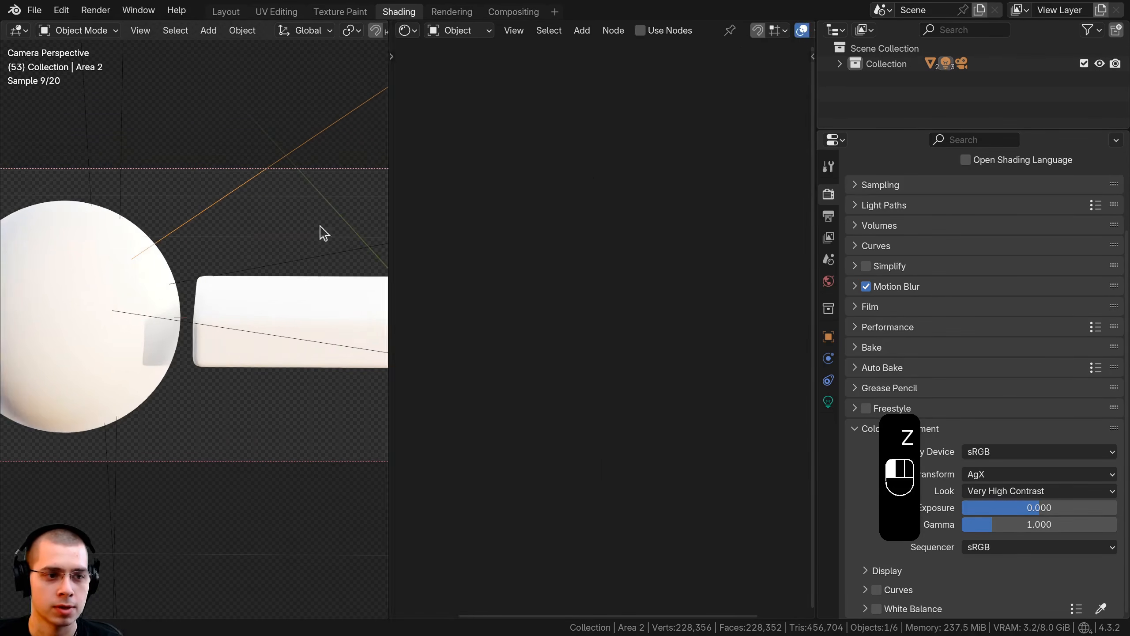
{"action": "scroll", "coordinate": [219, 278], "scroll_direction": "up", "scroll_amount": 1}
{"action": "middle_click_drag", "start_coordinate": [129, 285], "coordinate": [206, 276], "text": "shift"}
{"action": "key", "text": "a"}
{"action": "left_click_drag", "start_coordinate": [816, 234], "coordinate": [1070, 237]}
{"action": "middle_click_drag", "start_coordinate": [242, 262], "coordinate": [222, 267], "text": "shift"}
Create a new material on the sphere and name it Waffle
{"action": "left_click", "coordinate": [223, 268]}
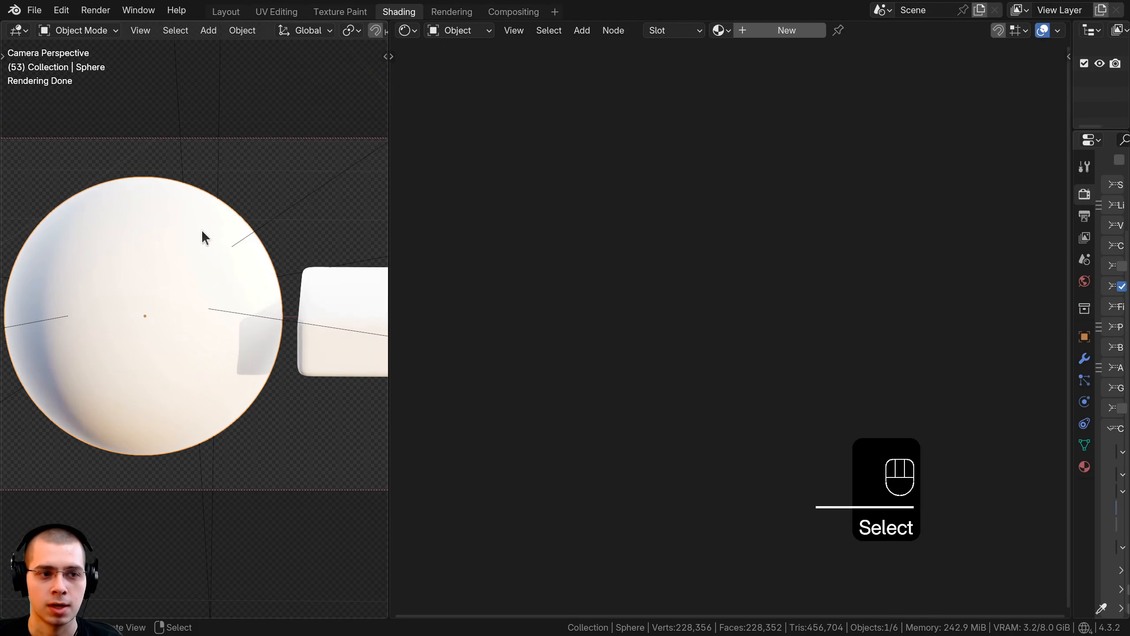
{"action": "left_click", "coordinate": [758, 31]}
{"action": "double_click", "coordinate": [849, 30]}
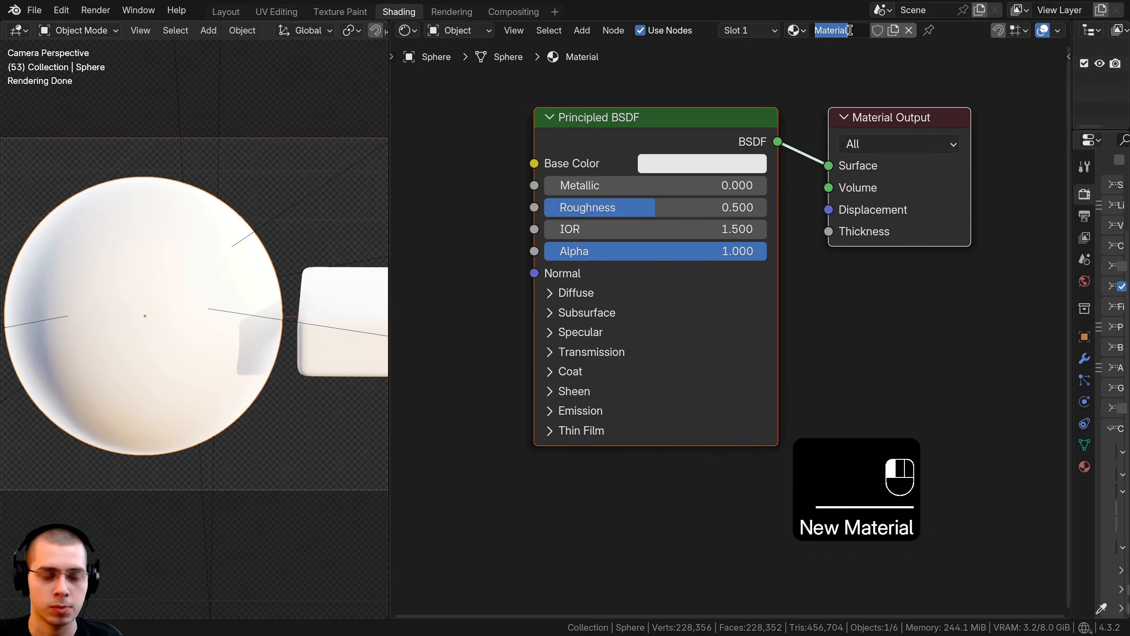
{"action": "type", "text": "Wa"}
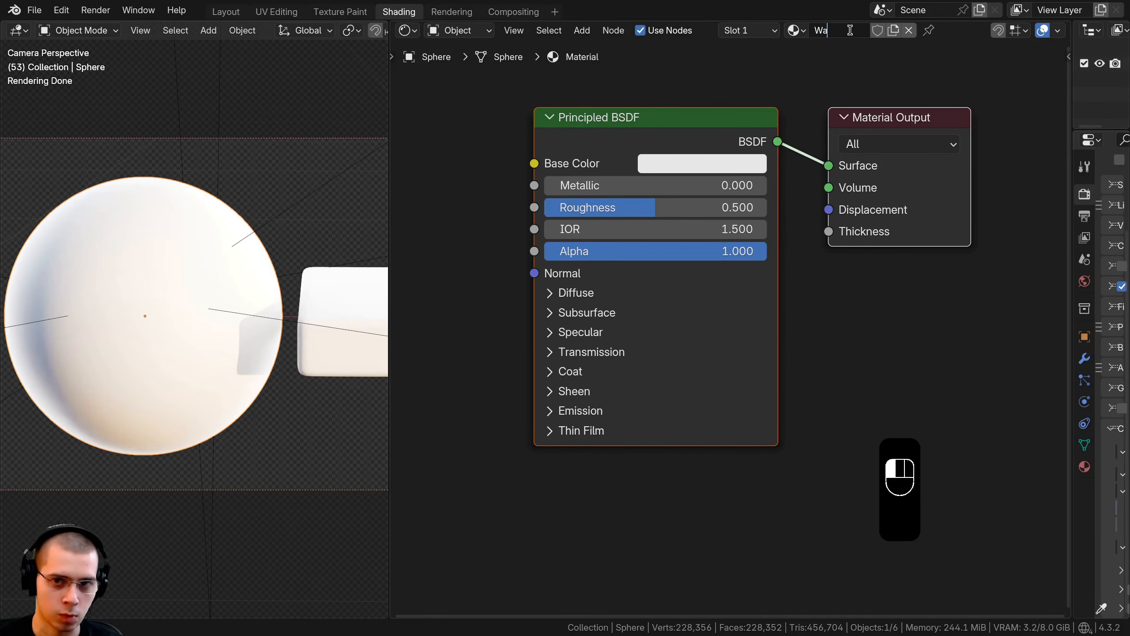
{"action": "key", "text": "BackSpace"}
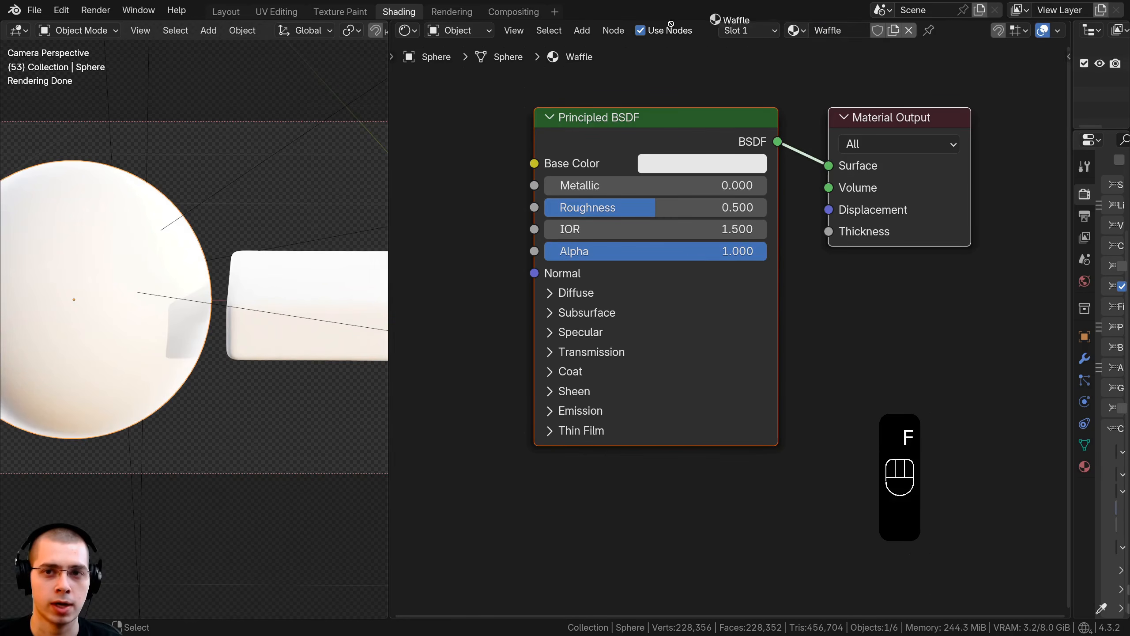
Assign the Waffle material to the slab as well and reselect the sphere with its nodes in view
{"action": "left_click_drag", "start_coordinate": [671, 23], "coordinate": [335, 303]}
{"action": "left_click", "coordinate": [335, 303]}
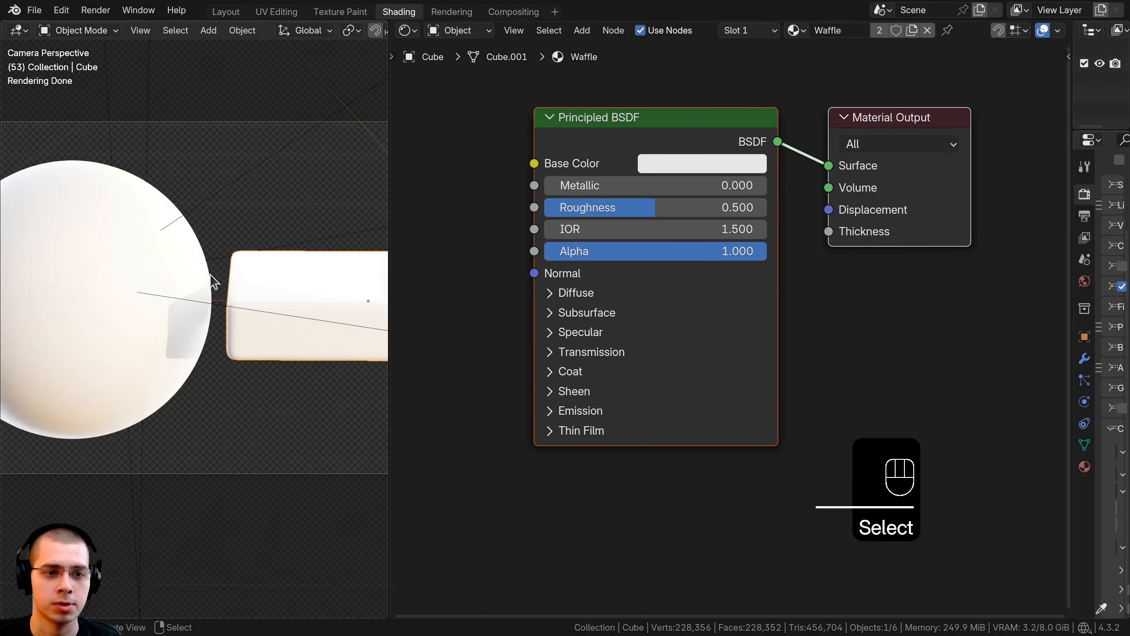
{"action": "left_click", "coordinate": [90, 253]}
{"action": "middle_click_drag", "start_coordinate": [120, 262], "coordinate": [267, 264], "text": "shift"}
{"action": "scroll", "coordinate": [262, 263], "scroll_direction": "up", "scroll_amount": 1}
{"action": "middle_click_drag", "start_coordinate": [245, 261], "coordinate": [202, 258], "text": "shift"}
{"action": "middle_click_drag", "start_coordinate": [583, 263], "coordinate": [590, 274]}
{"action": "left_click_drag", "start_coordinate": [662, 149], "coordinate": [696, 150]}
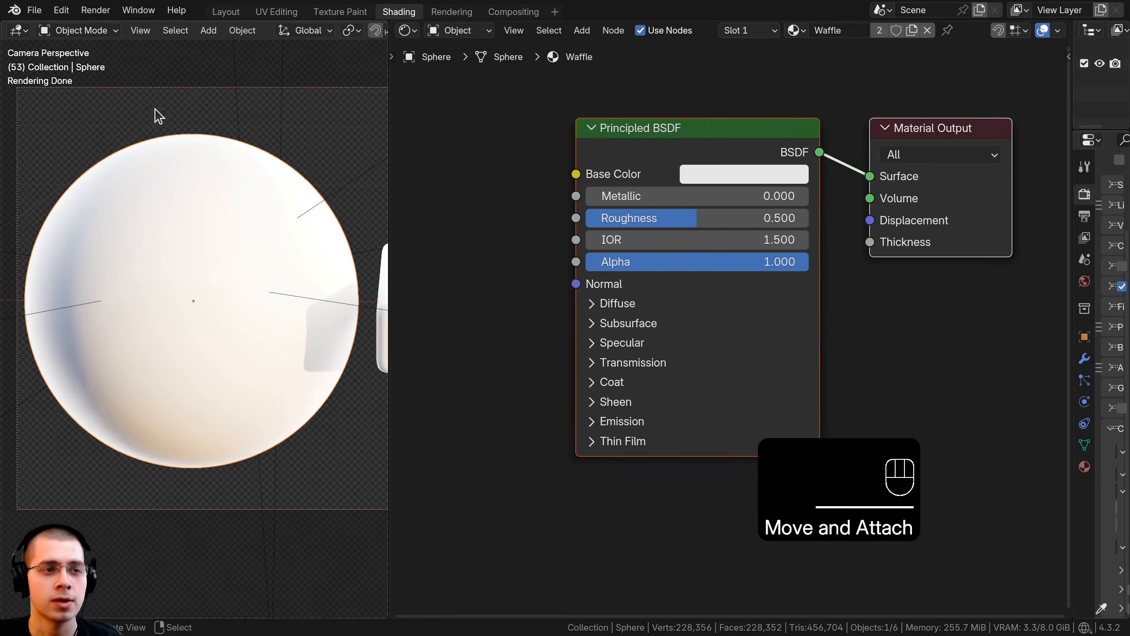
Look up the Node Wrangler add-on in the preferences to check whether it is enabled
{"action": "left_click", "coordinate": [60, 14]}
{"action": "left_click", "coordinate": [122, 210]}
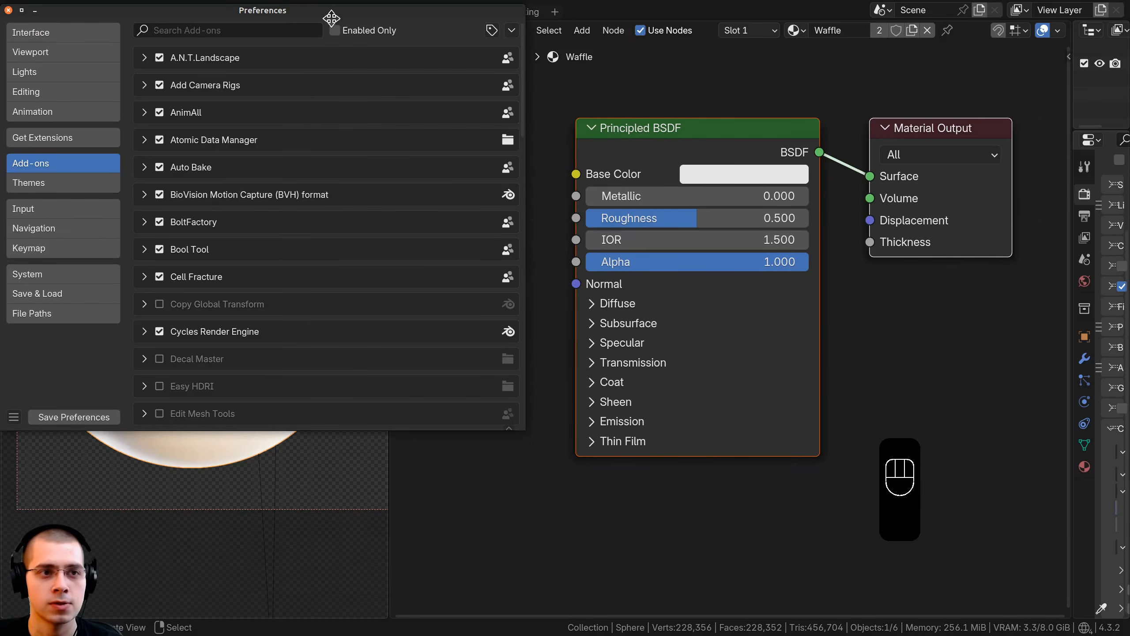
{"action": "left_click_drag", "start_coordinate": [331, 17], "coordinate": [541, 75]}
{"action": "left_click", "coordinate": [418, 88]}
{"action": "type", "text": "node"}
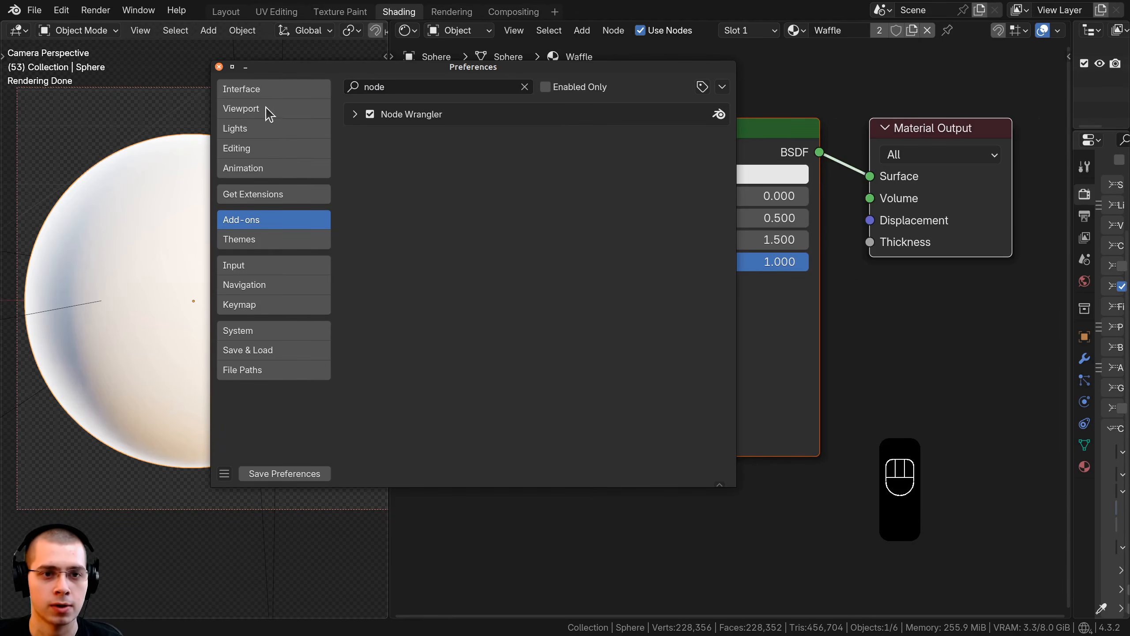
{"action": "left_click", "coordinate": [219, 66]}
Add a Brick Texture node in the empty space before the Principled BSDF
{"action": "scroll", "coordinate": [584, 276], "scroll_direction": "down", "scroll_amount": 3}
{"action": "middle_click_drag", "start_coordinate": [574, 260], "coordinate": [726, 302]}
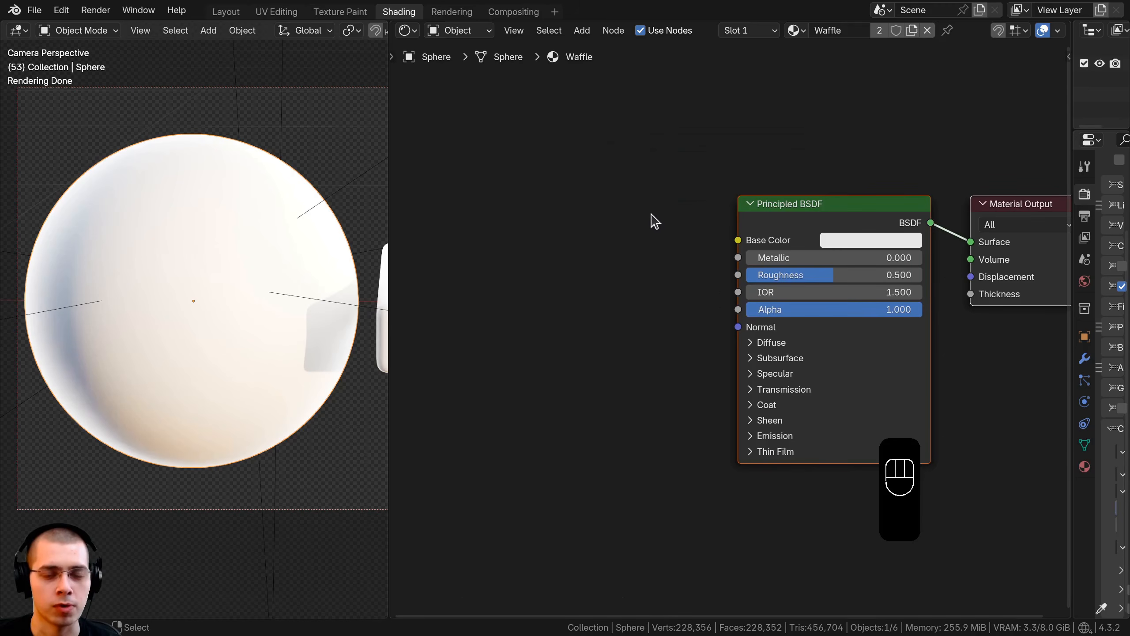
{"action": "key", "text": "shift+a"}
{"action": "left_click", "coordinate": [637, 167]}
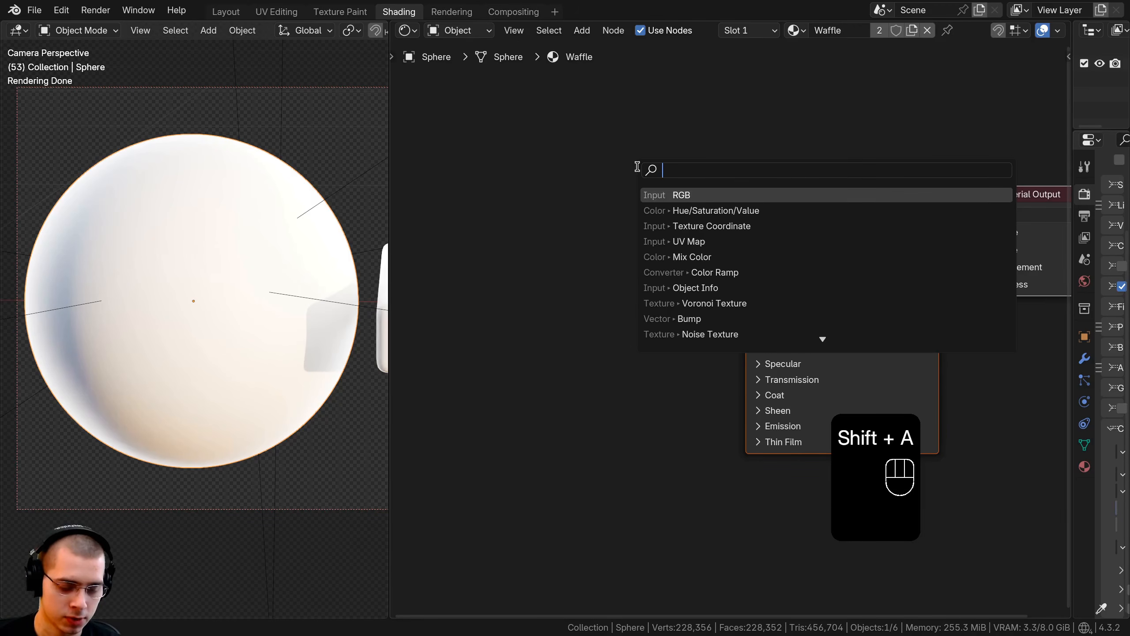
{"action": "type", "text": "bri"}
{"action": "key", "text": "Return"}
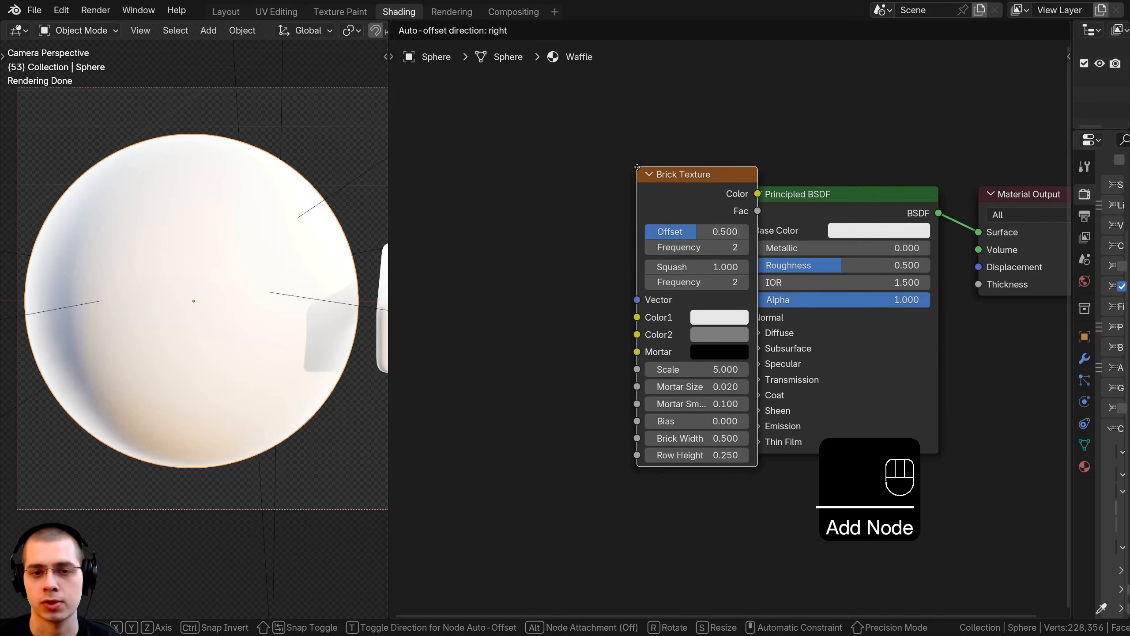
{"action": "left_click", "coordinate": [469, 284]}
{"action": "scroll", "coordinate": [490, 346], "scroll_direction": "down", "scroll_amount": 2}
{"action": "middle_click_drag", "start_coordinate": [488, 344], "coordinate": [551, 297]}
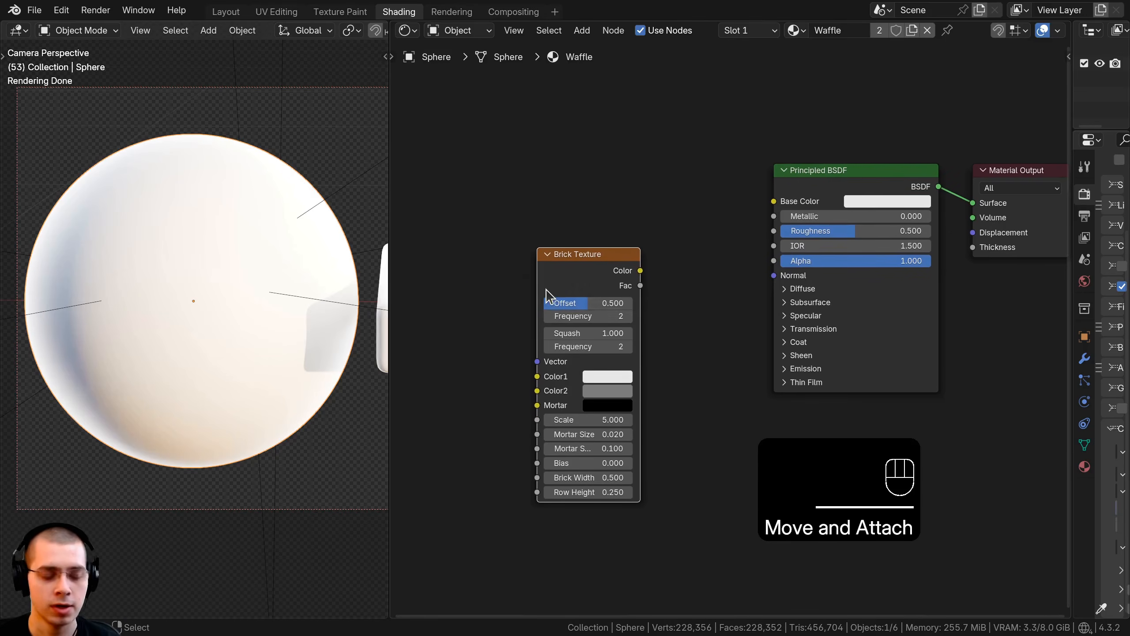
Preview the Brick Texture directly on the material output and add Texture Coordinate and Mapping nodes to it
{"action": "left_click", "coordinate": [574, 276], "text": "ctrl+shift"}
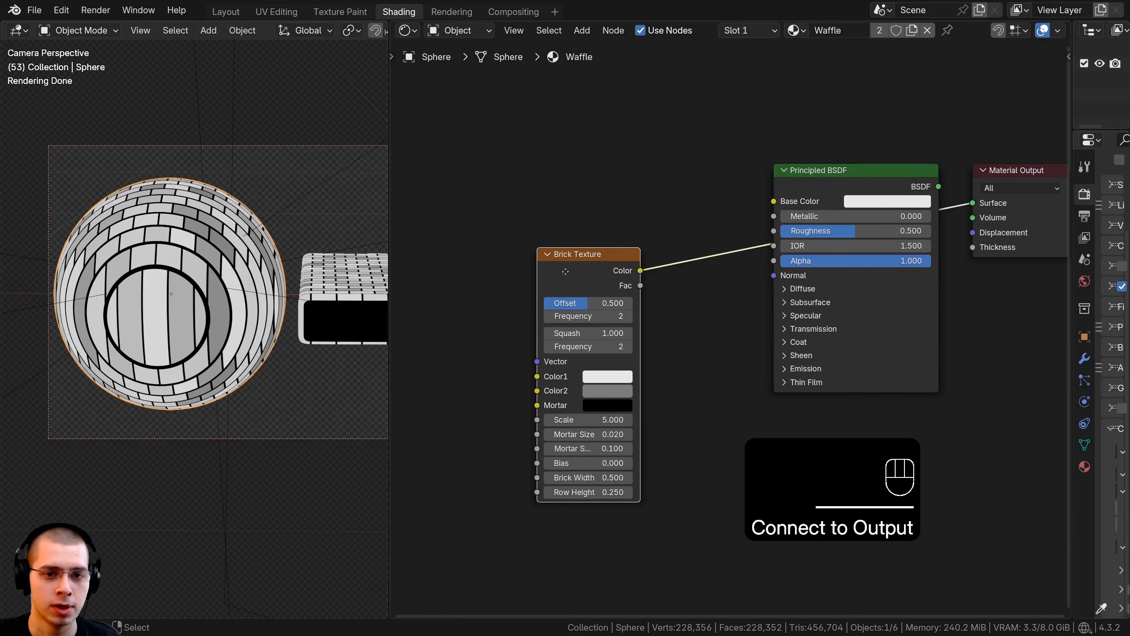
{"action": "left_click_drag", "start_coordinate": [565, 271], "coordinate": [623, 265]}
{"action": "key", "text": "ctrl+t"}
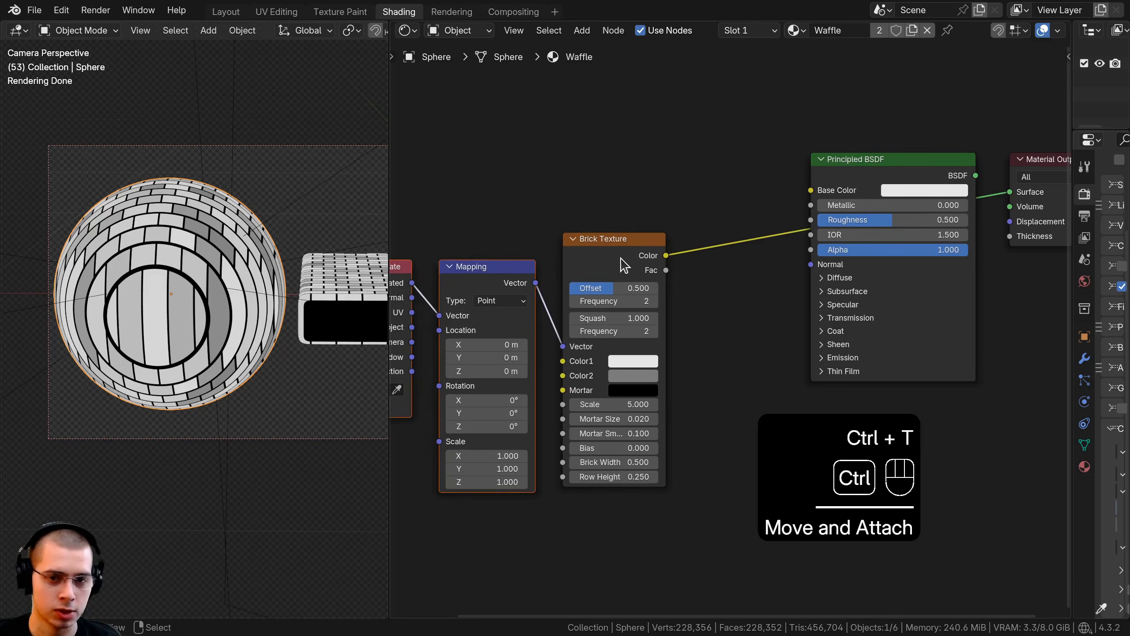
Feed the Mapping node's vector from the Texture Coordinate's Object output
{"action": "key", "text": "a"}
{"action": "middle_click_drag", "start_coordinate": [584, 292], "coordinate": [556, 287]}
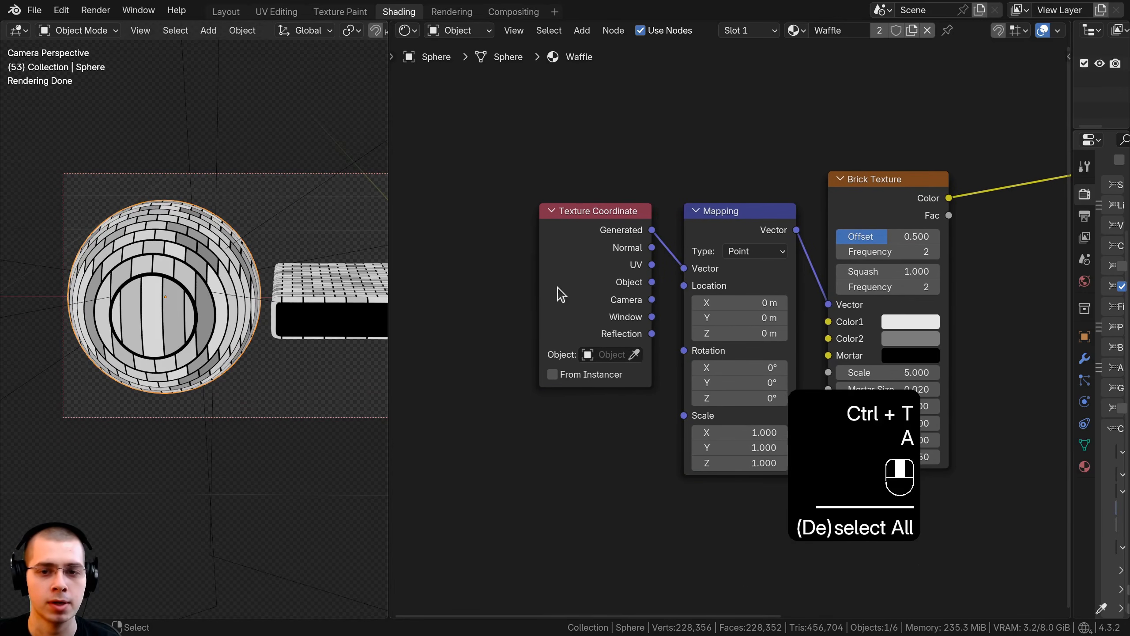
{"action": "left_click_drag", "start_coordinate": [643, 276], "coordinate": [684, 267]}
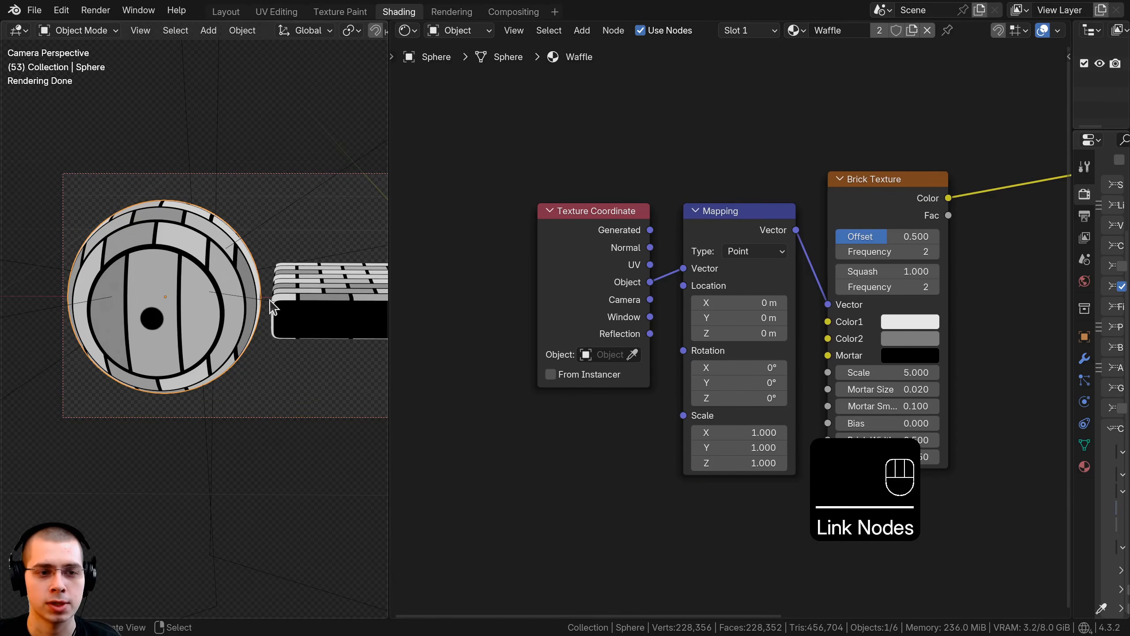
Examine how the brick pattern wraps the top and sides of the sphere and slab from several angles
{"action": "middle_click_drag", "start_coordinate": [240, 233], "coordinate": [220, 378]}
{"action": "scroll", "coordinate": [220, 374], "scroll_direction": "up", "scroll_amount": 3}
{"action": "middle_click_drag", "start_coordinate": [227, 280], "coordinate": [231, 314], "text": "shift"}
{"action": "middle_click_drag", "start_coordinate": [231, 307], "coordinate": [260, 171]}
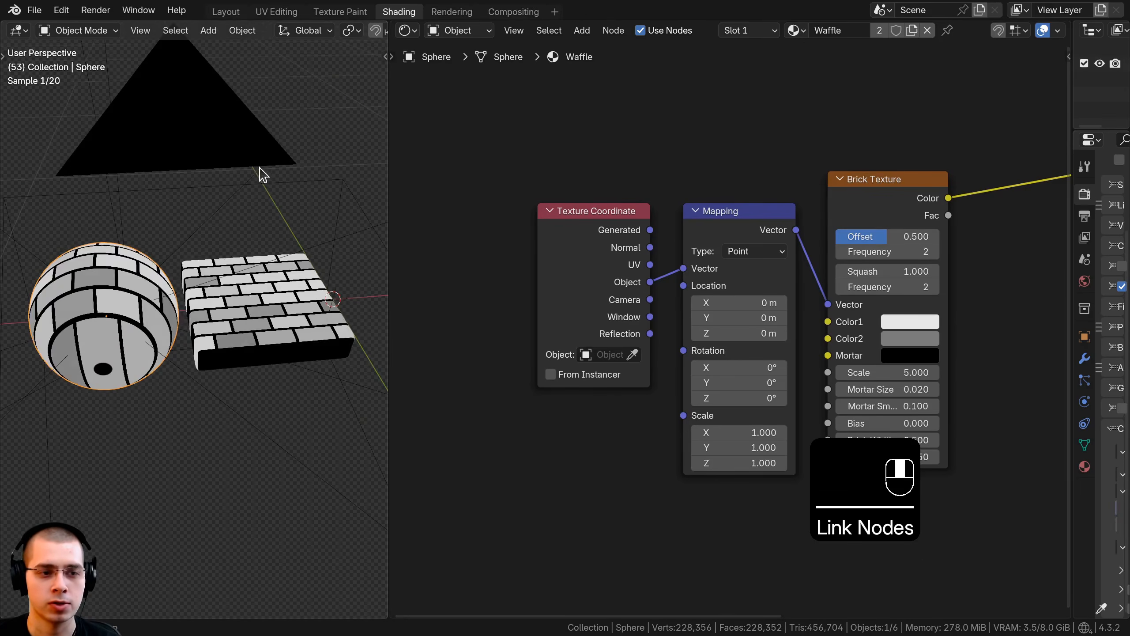
{"action": "middle_click_drag", "start_coordinate": [166, 290], "coordinate": [186, 254]}
{"action": "middle_click_drag", "start_coordinate": [118, 343], "coordinate": [77, 370], "text": "shift"}
{"action": "scroll", "coordinate": [120, 363], "scroll_direction": "up", "scroll_amount": 3}
{"action": "scroll", "coordinate": [101, 357], "scroll_direction": "down", "scroll_amount": 3}
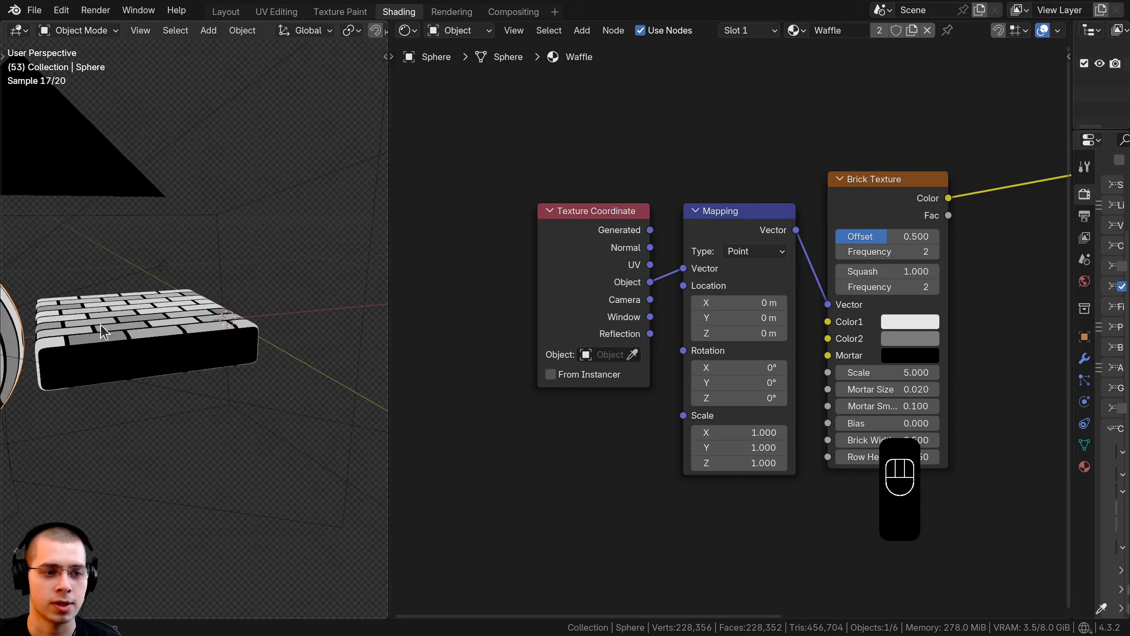
{"action": "middle_click_drag", "start_coordinate": [101, 324], "coordinate": [165, 530]}
{"action": "scroll", "coordinate": [133, 445], "scroll_direction": "up", "scroll_amount": 2}
{"action": "scroll", "coordinate": [172, 414], "scroll_direction": "down", "scroll_amount": 3}
{"action": "middle_click_drag", "start_coordinate": [134, 378], "coordinate": [134, 249], "text": "shift"}
{"action": "middle_click_drag", "start_coordinate": [178, 369], "coordinate": [303, 356], "text": "shift"}
{"action": "middle_click_drag", "start_coordinate": [303, 356], "coordinate": [95, 480]}
{"action": "middle_click_drag", "start_coordinate": [95, 481], "coordinate": [73, 418], "text": "shift"}
{"action": "scroll", "coordinate": [596, 287], "scroll_direction": "up", "scroll_amount": 3}
{"action": "middle_click_drag", "start_coordinate": [598, 284], "coordinate": [574, 254]}
{"action": "left_click_drag", "start_coordinate": [574, 256], "coordinate": [569, 256]}
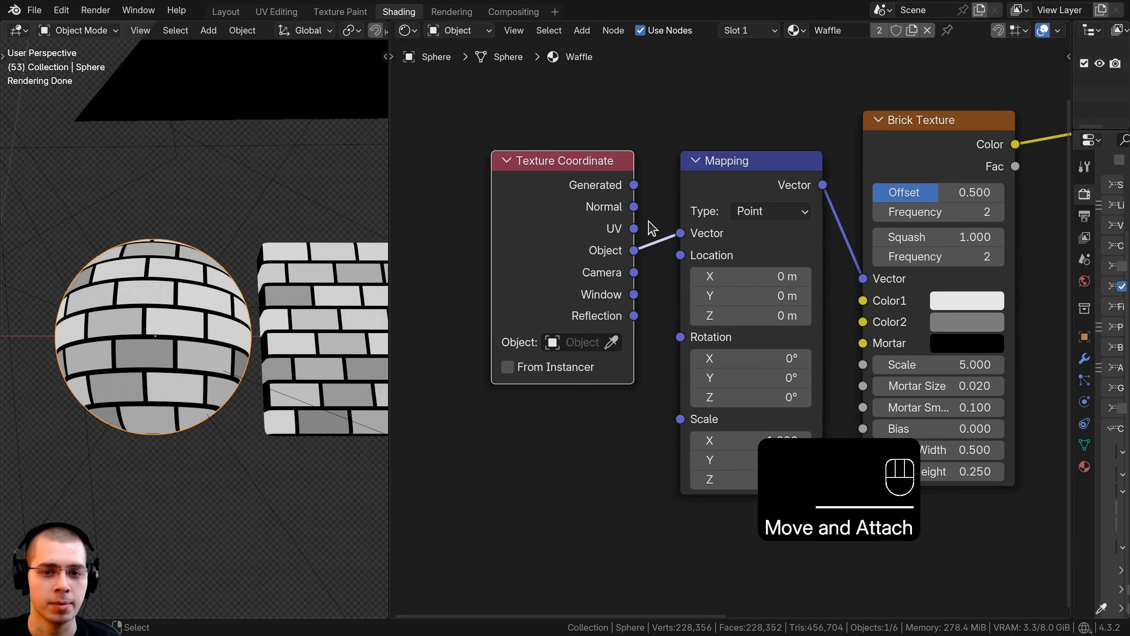
Feed the Mapping node's vector from the Texture Coordinate's UV output and check the bricks on the sphere and slab
{"action": "left_click_drag", "start_coordinate": [634, 227], "coordinate": [683, 235]}
{"action": "left_click_drag", "start_coordinate": [572, 234], "coordinate": [592, 235]}
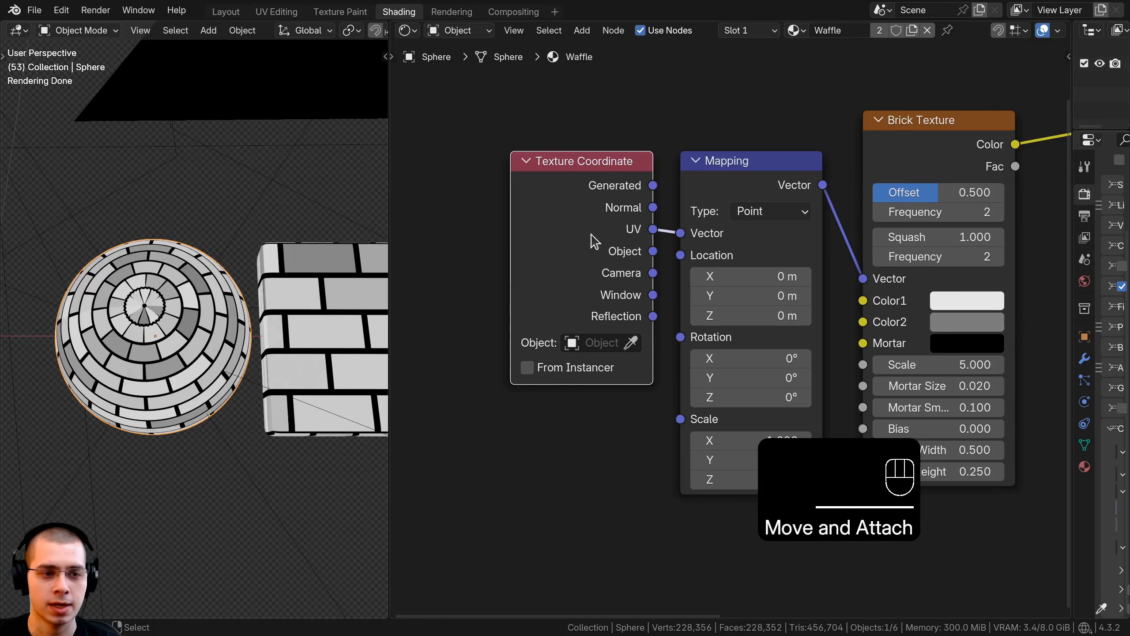
{"action": "middle_click_drag", "start_coordinate": [226, 334], "coordinate": [175, 314]}
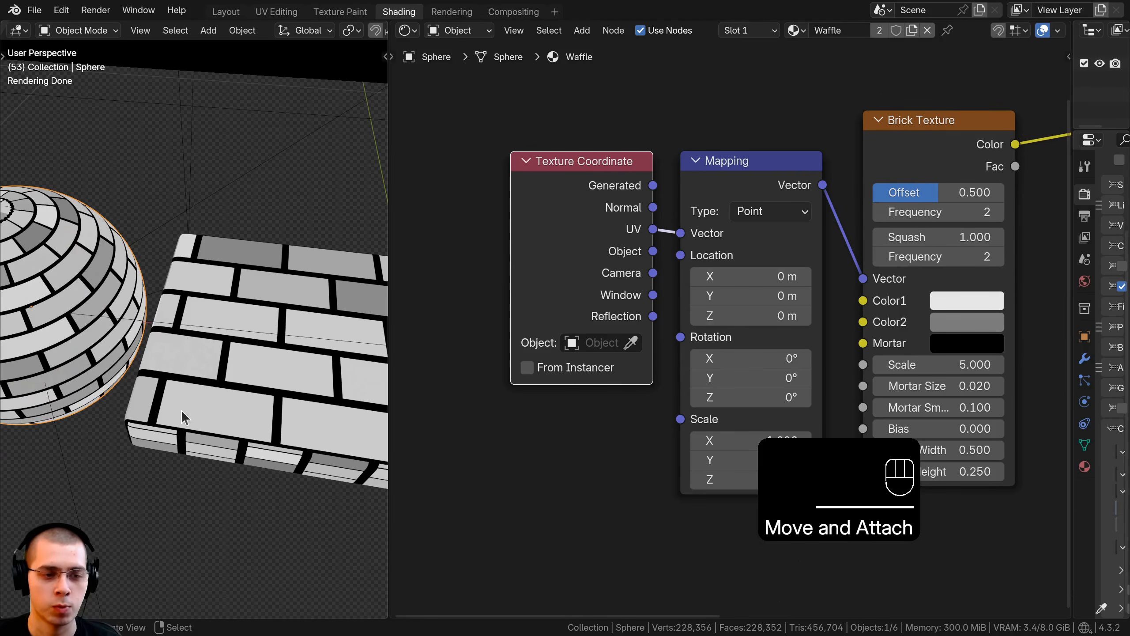
{"action": "middle_click_drag", "start_coordinate": [155, 378], "coordinate": [242, 407]}
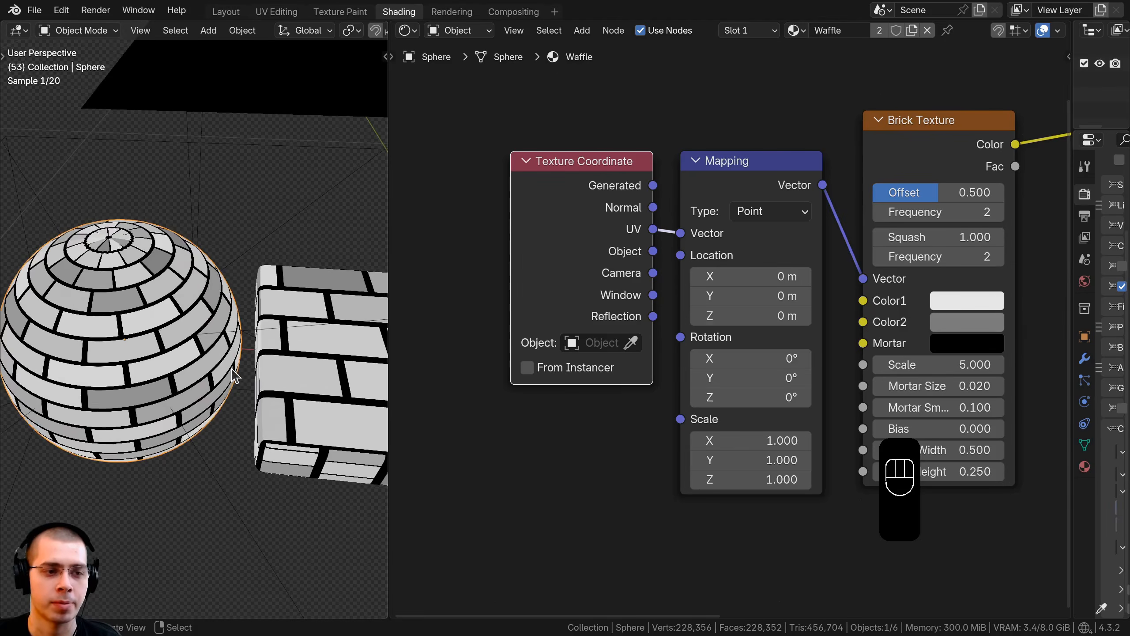
{"action": "scroll", "coordinate": [666, 201], "scroll_direction": "down", "scroll_amount": 2}
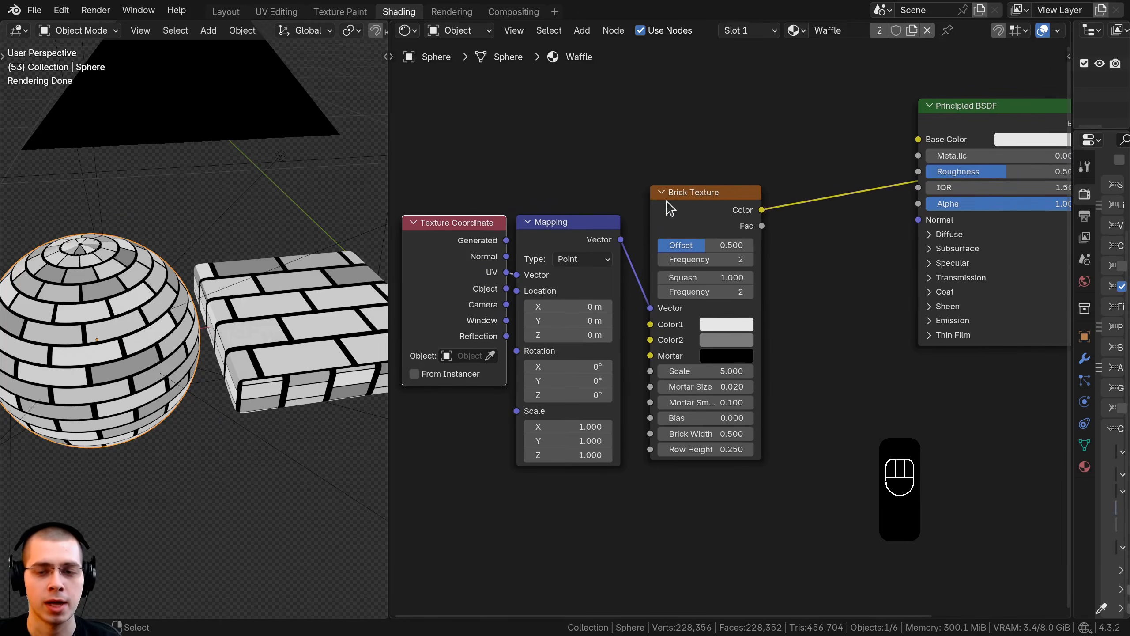
Shift the Brick Texture node slightly and set its Offset to 0 so the bricks line up in a grid
{"action": "left_click_drag", "start_coordinate": [686, 192], "coordinate": [694, 206]}
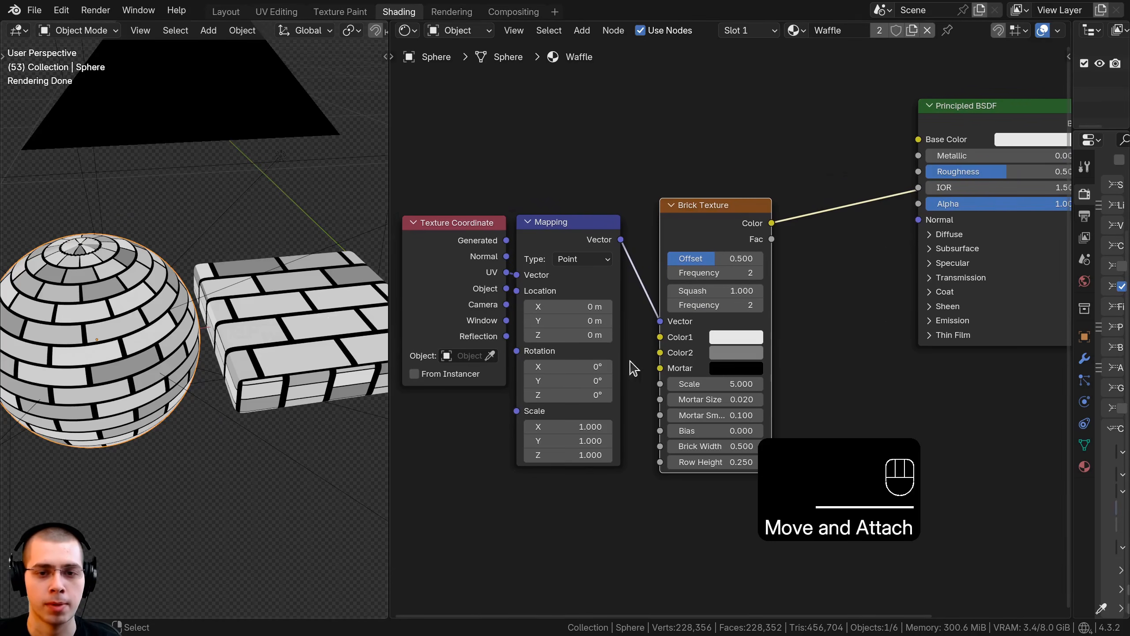
{"action": "scroll", "coordinate": [734, 374], "scroll_direction": "up", "scroll_amount": 2}
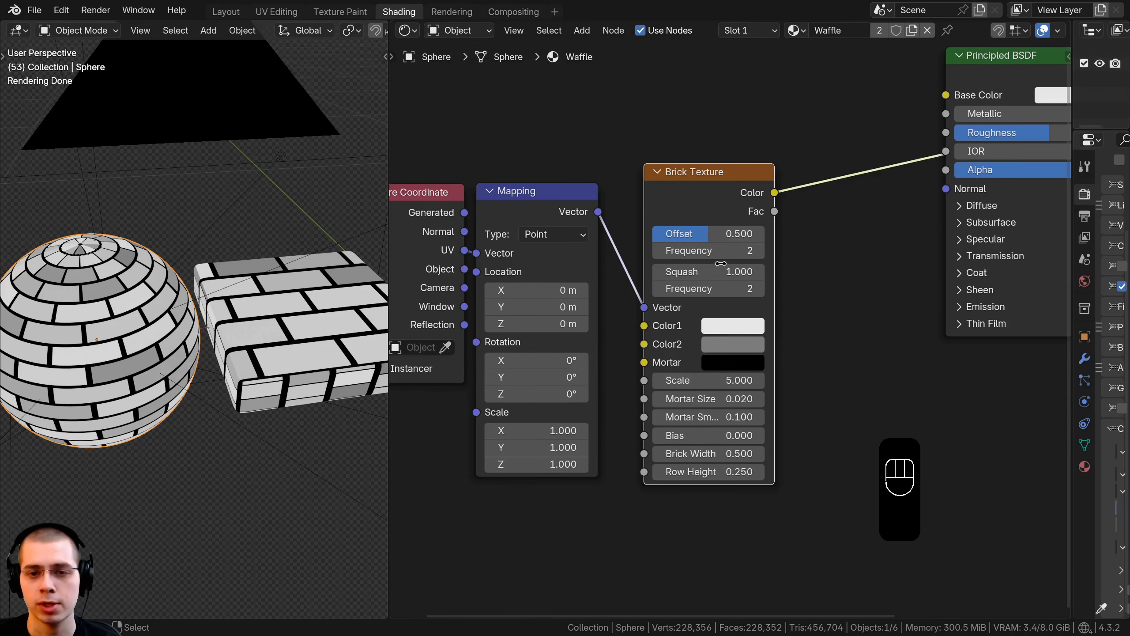
{"action": "left_click_drag", "start_coordinate": [722, 234], "coordinate": [667, 234]}
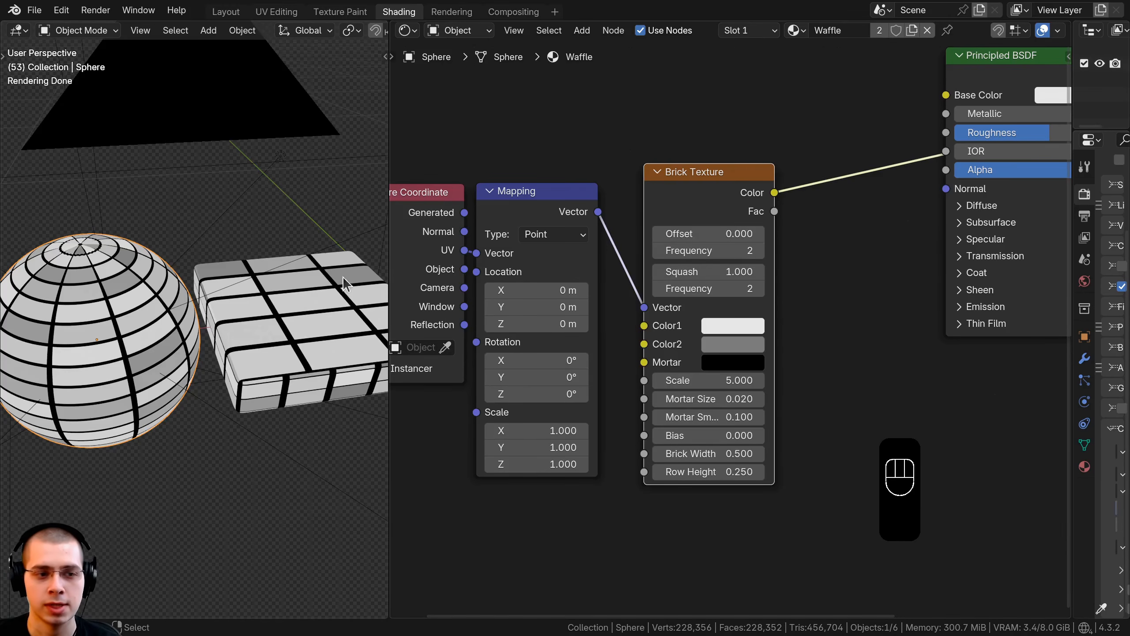
{"action": "middle_click_drag", "start_coordinate": [343, 276], "coordinate": [213, 289]}
{"action": "middle_click_drag", "start_coordinate": [214, 289], "coordinate": [196, 379]}
{"action": "middle_click_drag", "start_coordinate": [195, 378], "coordinate": [256, 327], "text": "shift"}
Set the Brick Texture's Row Height to 0.5
{"action": "middle_click_drag", "start_coordinate": [690, 368], "coordinate": [682, 293]}
{"action": "scroll", "coordinate": [675, 311], "scroll_direction": "up", "scroll_amount": 3}
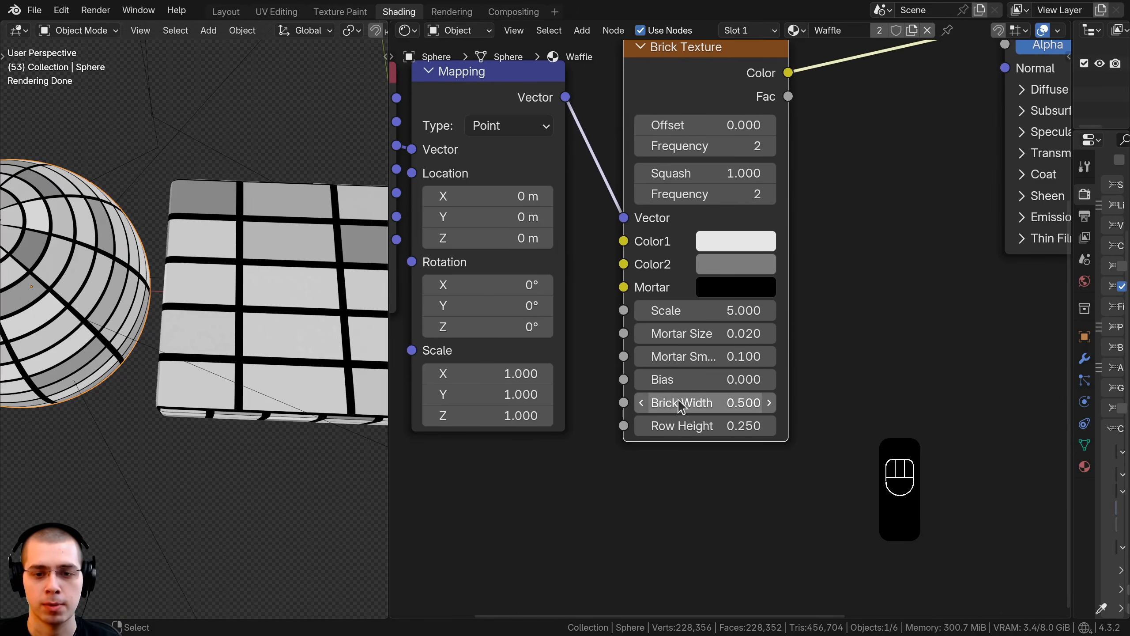
{"action": "left_click", "coordinate": [685, 426]}
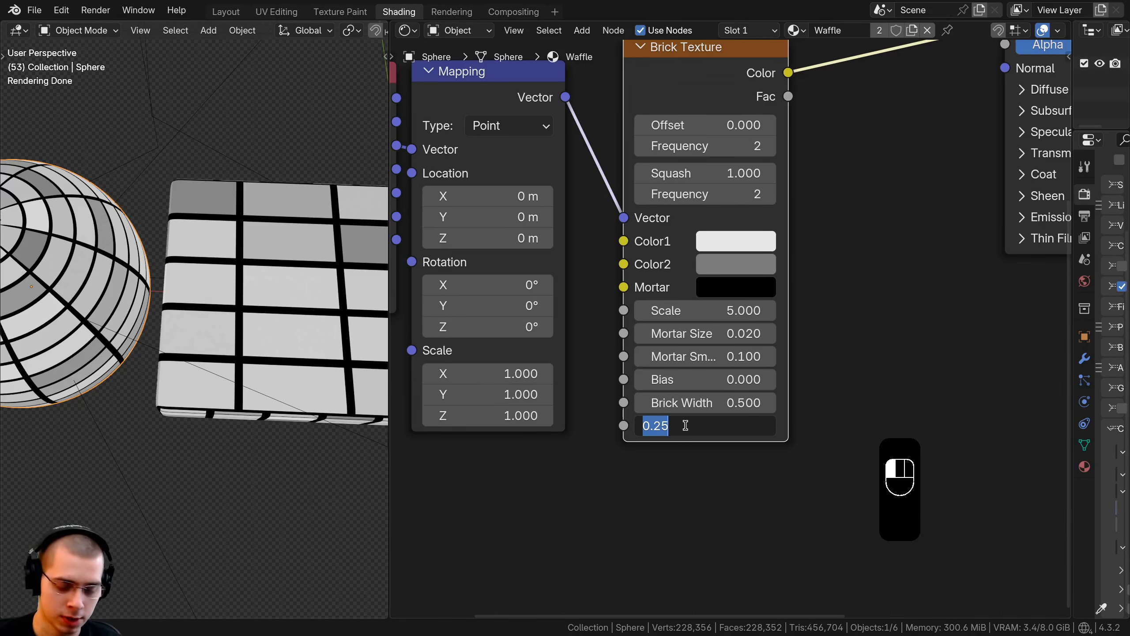
{"action": "type", "text": ".5"}
{"action": "key", "text": "Return"}
Set the Brick Texture's Mortar Smooth to 0.6 and its Mortar Size to 0.08
{"action": "middle_click_drag", "start_coordinate": [325, 261], "coordinate": [257, 262], "text": "shift"}
{"action": "scroll", "coordinate": [656, 287], "scroll_direction": "down", "scroll_amount": 2}
{"action": "middle_click_drag", "start_coordinate": [701, 301], "coordinate": [716, 357]}
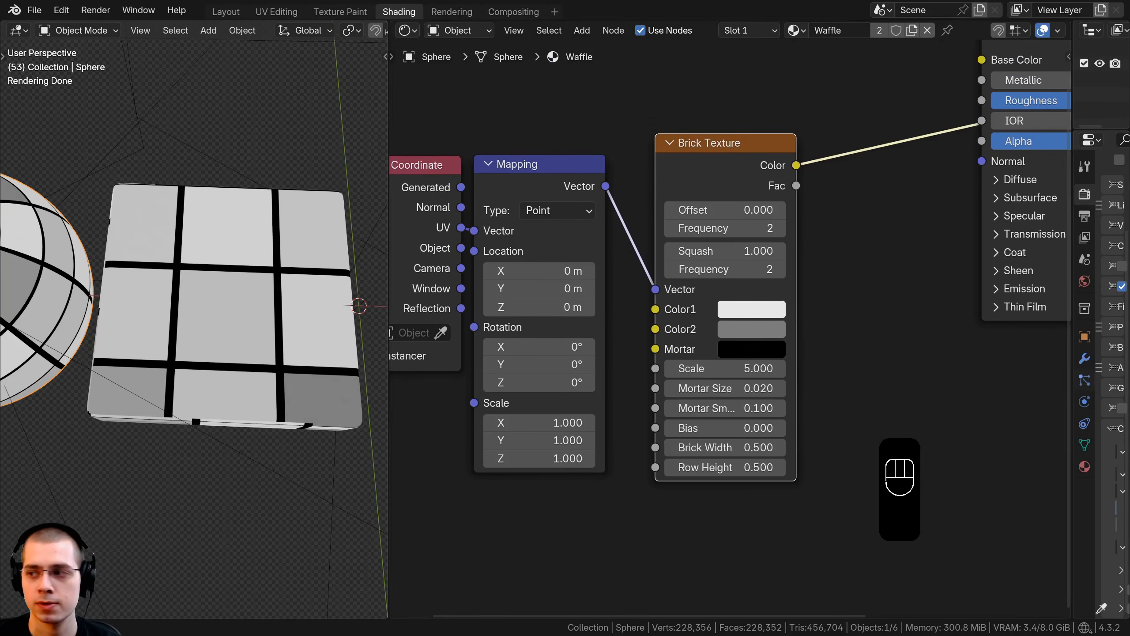
{"action": "left_click", "coordinate": [738, 408]}
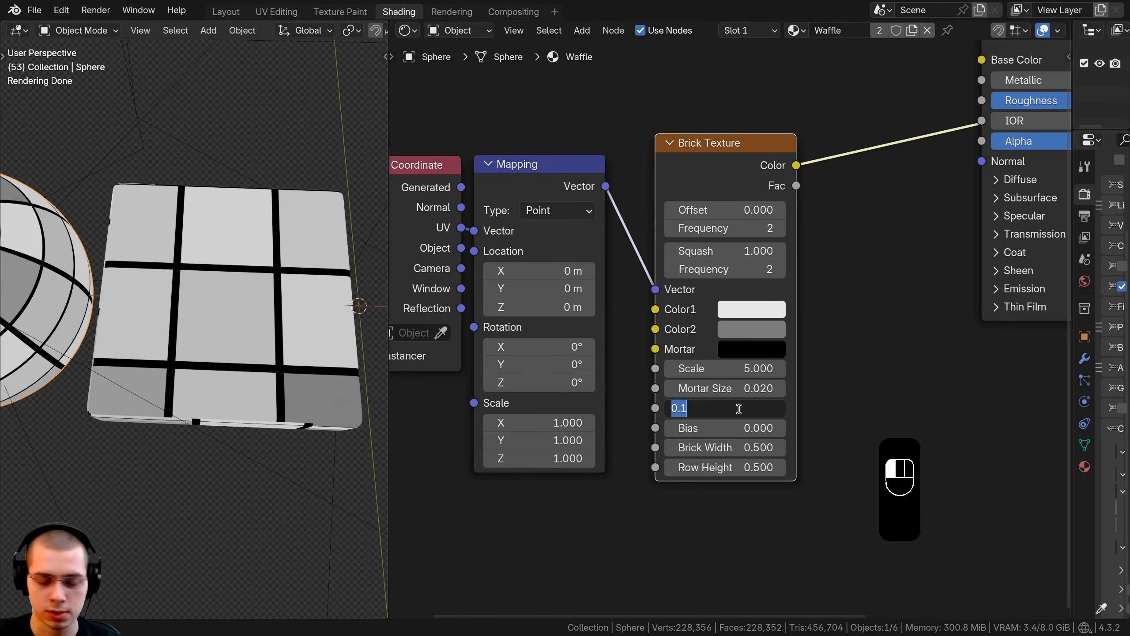
{"action": "type", "text": "0.6"}
{"action": "key", "text": "Return"}
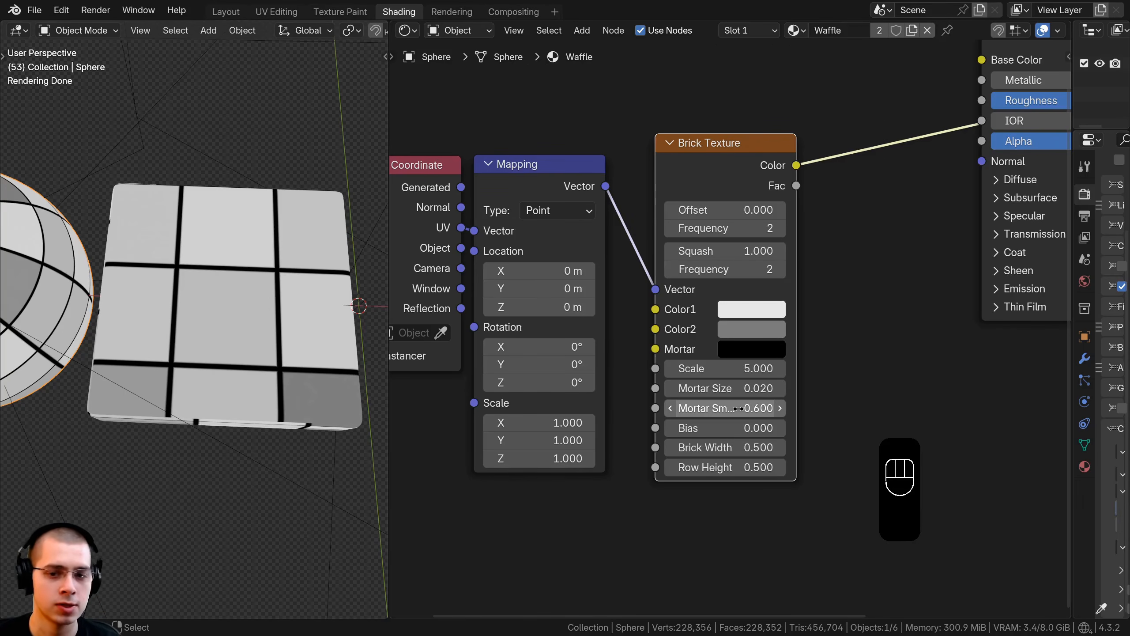
{"action": "left_click", "coordinate": [735, 389]}
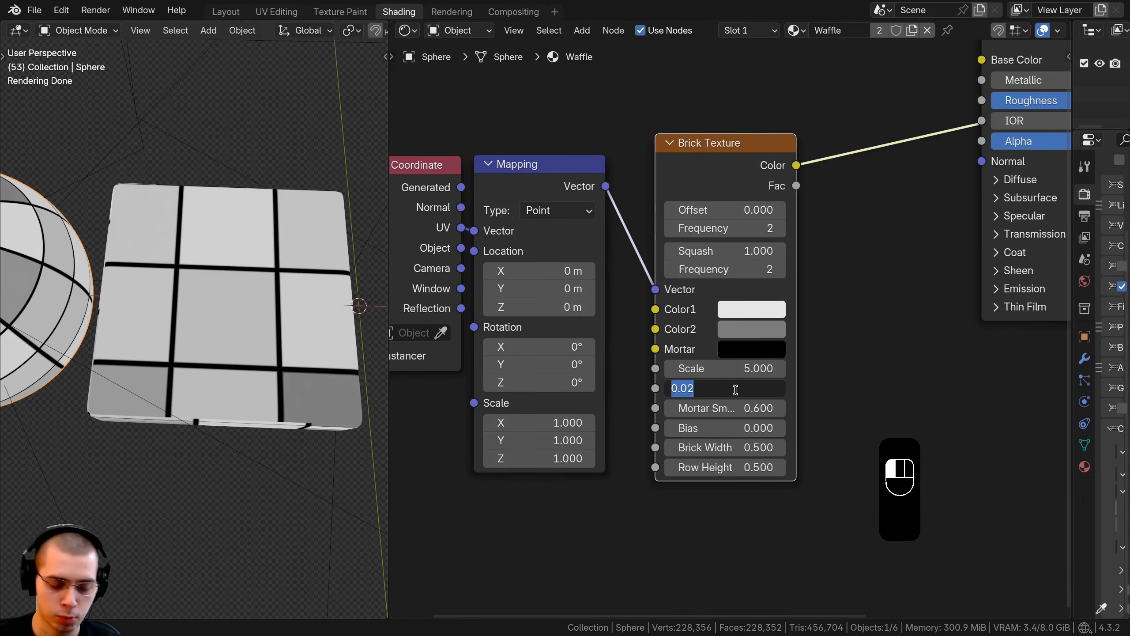
{"action": "key", "text": "Return"}
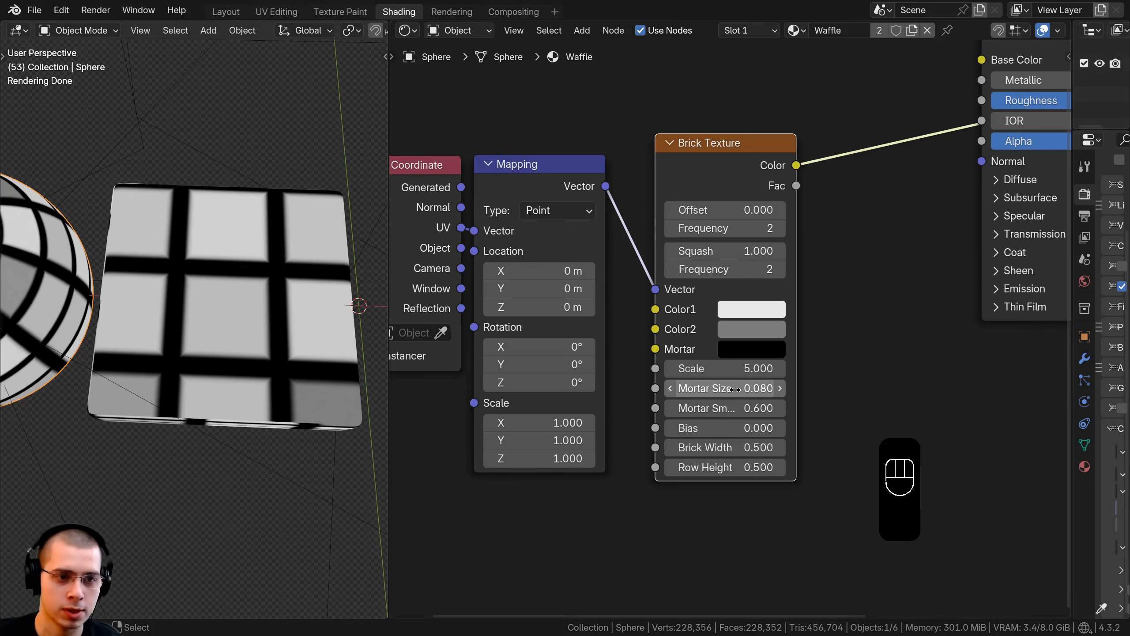
Make the Brick Texture's Mortar color white and both Color1 and Color2 black
{"action": "scroll", "coordinate": [312, 335], "scroll_direction": "up", "scroll_amount": 2}
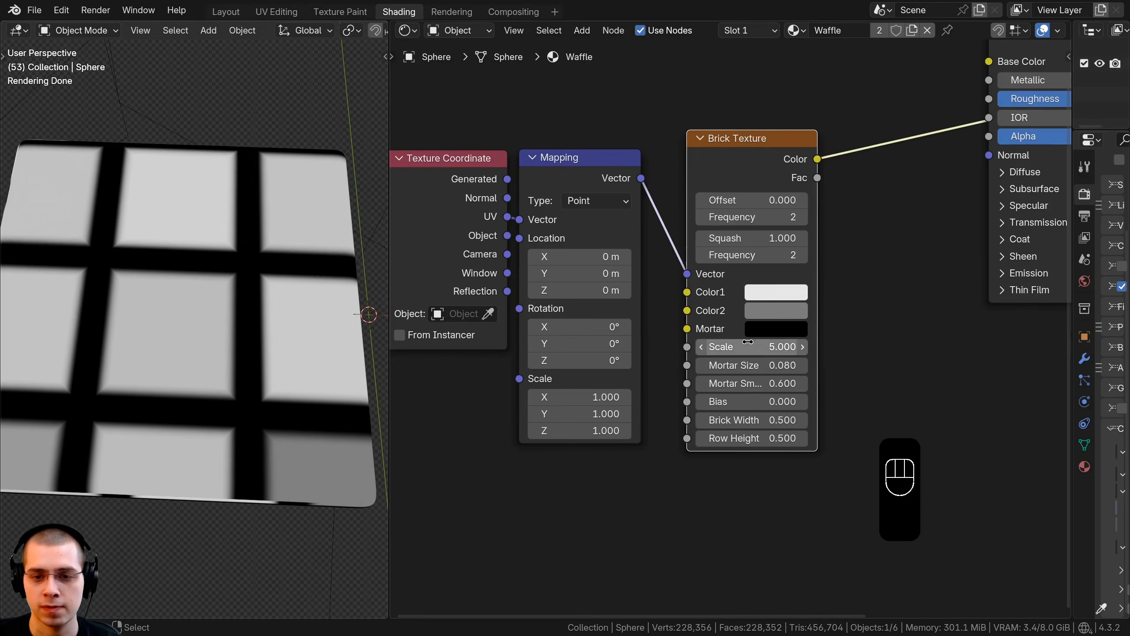
{"action": "scroll", "coordinate": [249, 343], "scroll_direction": "down", "scroll_amount": 2}
{"action": "middle_click_drag", "start_coordinate": [115, 240], "coordinate": [143, 235], "text": "shift"}
{"action": "scroll", "coordinate": [146, 221], "scroll_direction": "up", "scroll_amount": 1}
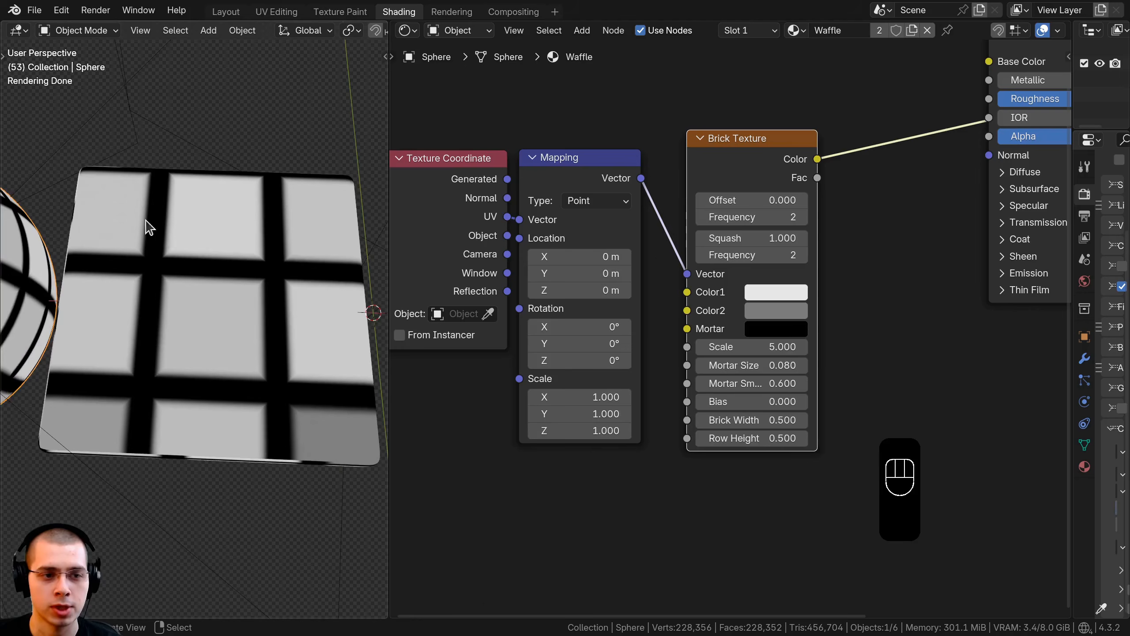
{"action": "scroll", "coordinate": [782, 404], "scroll_direction": "up", "scroll_amount": 1}
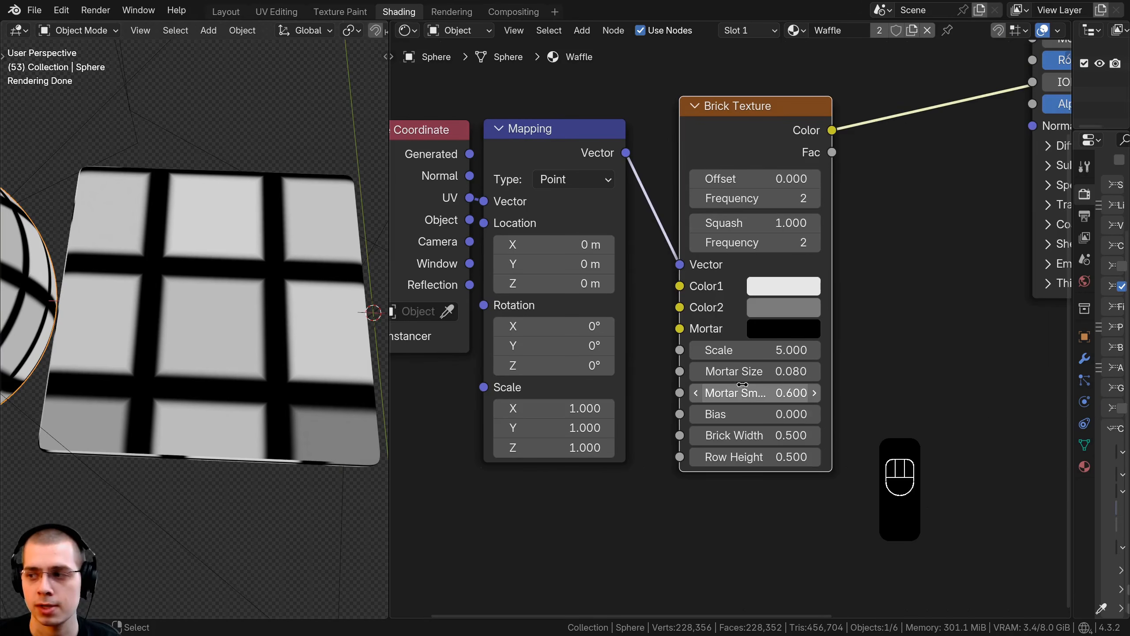
{"action": "left_click", "coordinate": [775, 329]}
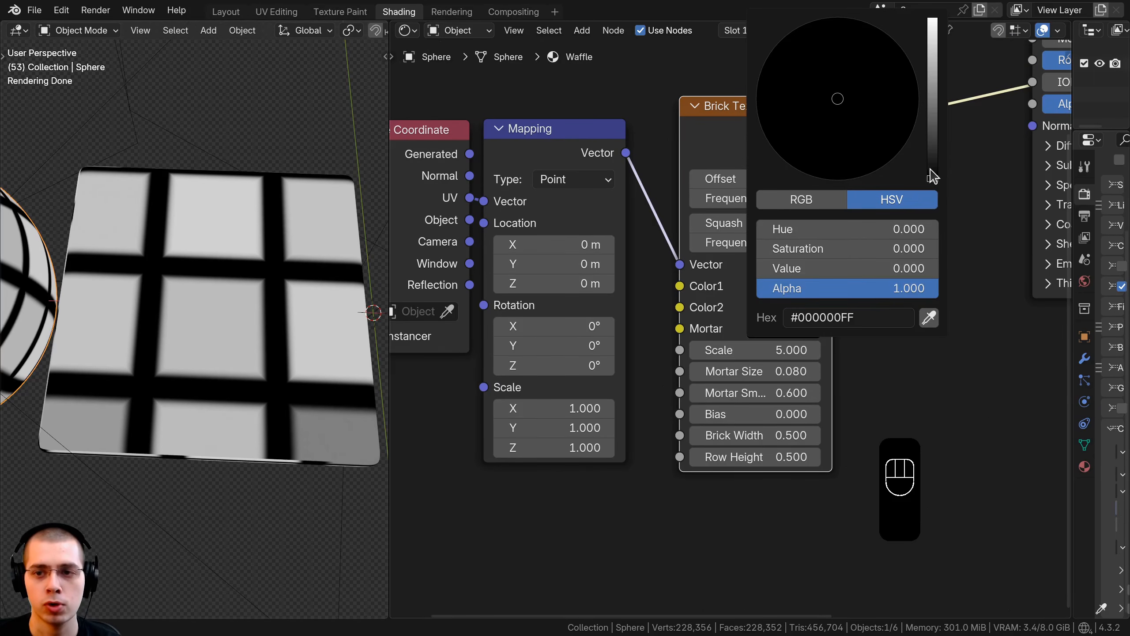
{"action": "left_click_drag", "start_coordinate": [933, 176], "coordinate": [931, 20]}
{"action": "left_click", "coordinate": [775, 308]}
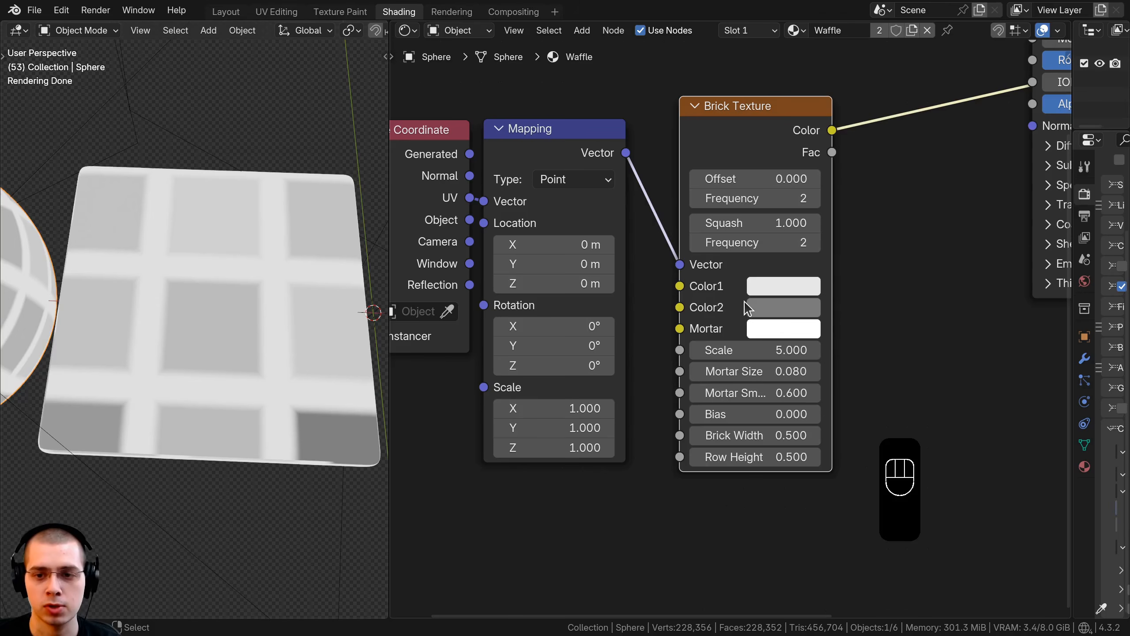
{"action": "left_click", "coordinate": [772, 308]}
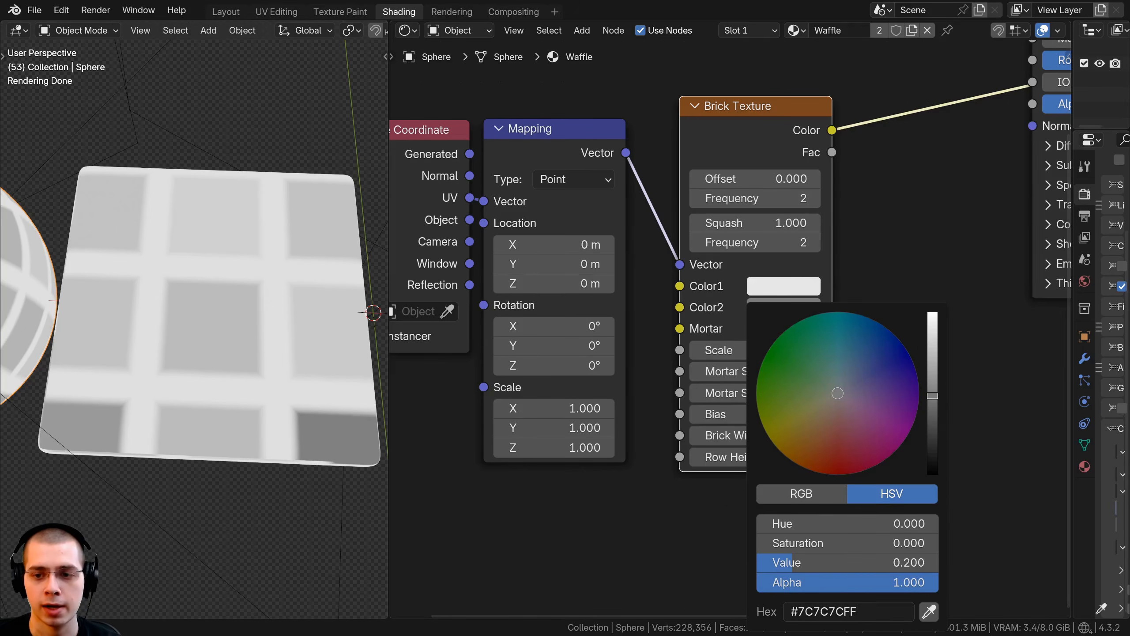
{"action": "left_click_drag", "start_coordinate": [931, 460], "coordinate": [932, 471]}
Examine the grid's soft edges and the pattern's layout on the slab and the sphere
{"action": "middle_click_drag", "start_coordinate": [208, 339], "coordinate": [207, 449]}
{"action": "scroll", "coordinate": [209, 214], "scroll_direction": "up", "scroll_amount": 2}
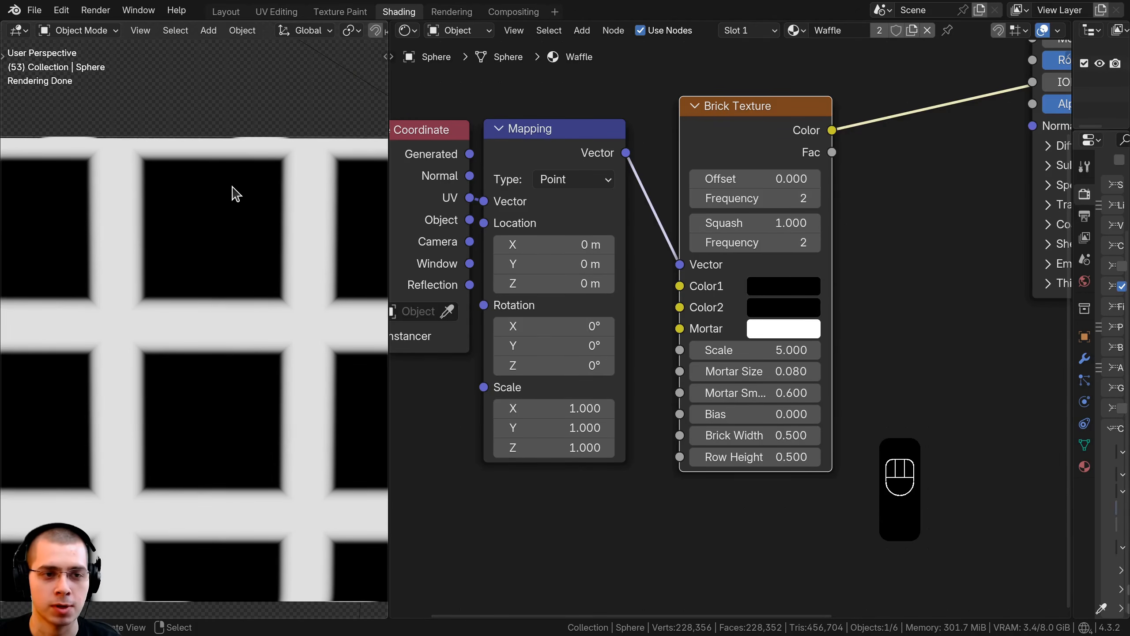
{"action": "middle_click_drag", "start_coordinate": [177, 307], "coordinate": [249, 288], "text": "shift"}
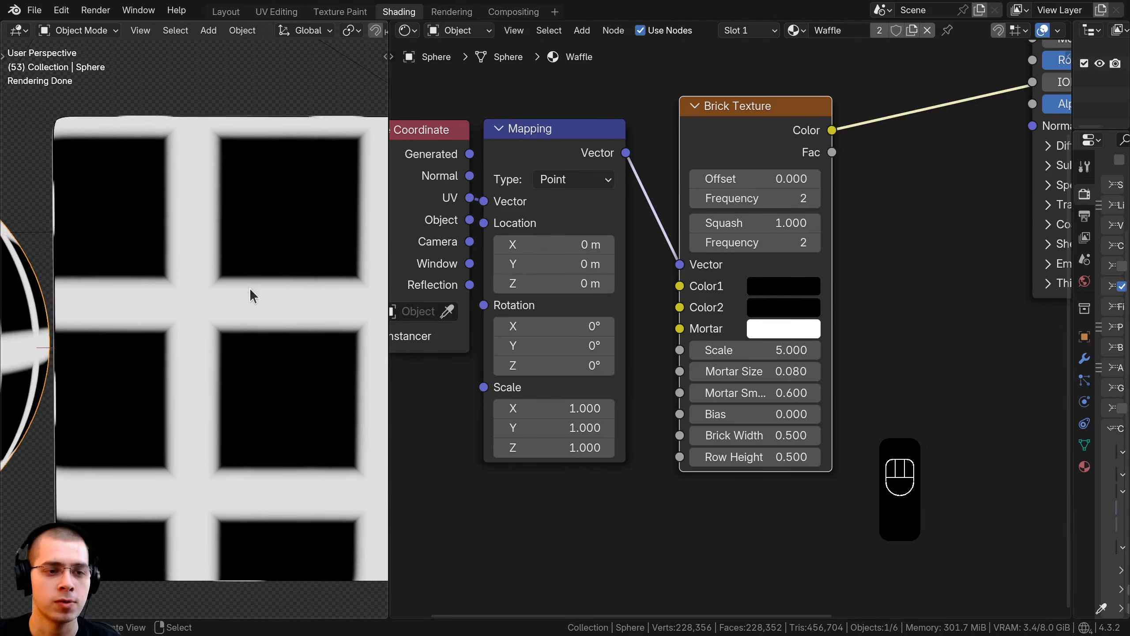
{"action": "middle_click_drag", "start_coordinate": [238, 352], "coordinate": [217, 296]}
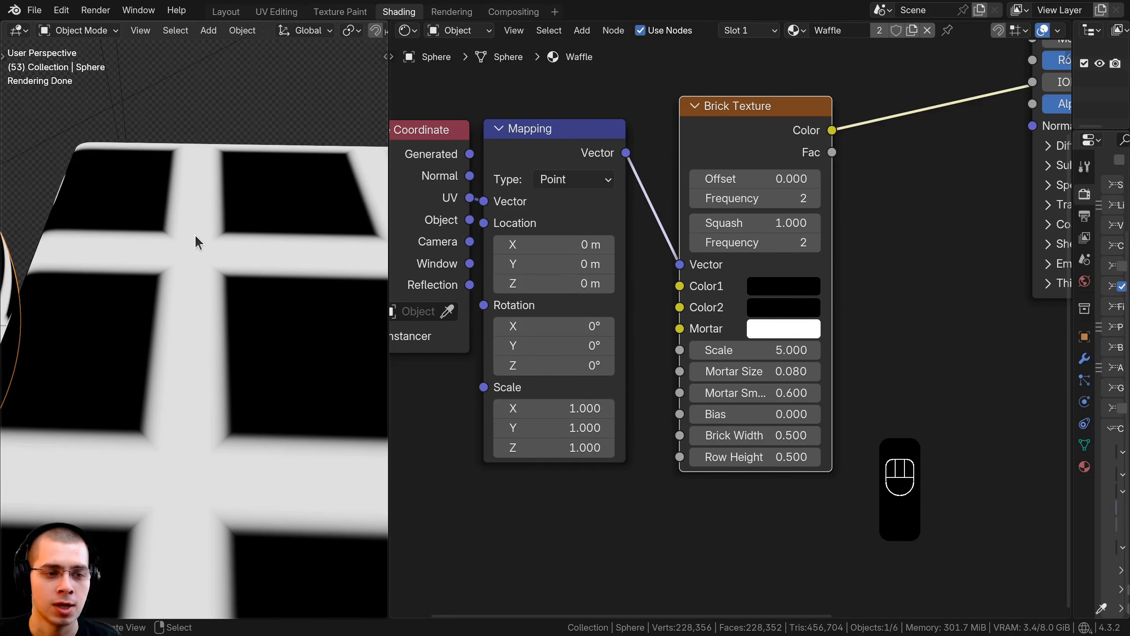
{"action": "scroll", "coordinate": [189, 237], "scroll_direction": "down", "scroll_amount": 2}
{"action": "scroll", "coordinate": [166, 391], "scroll_direction": "down", "scroll_amount": 3}
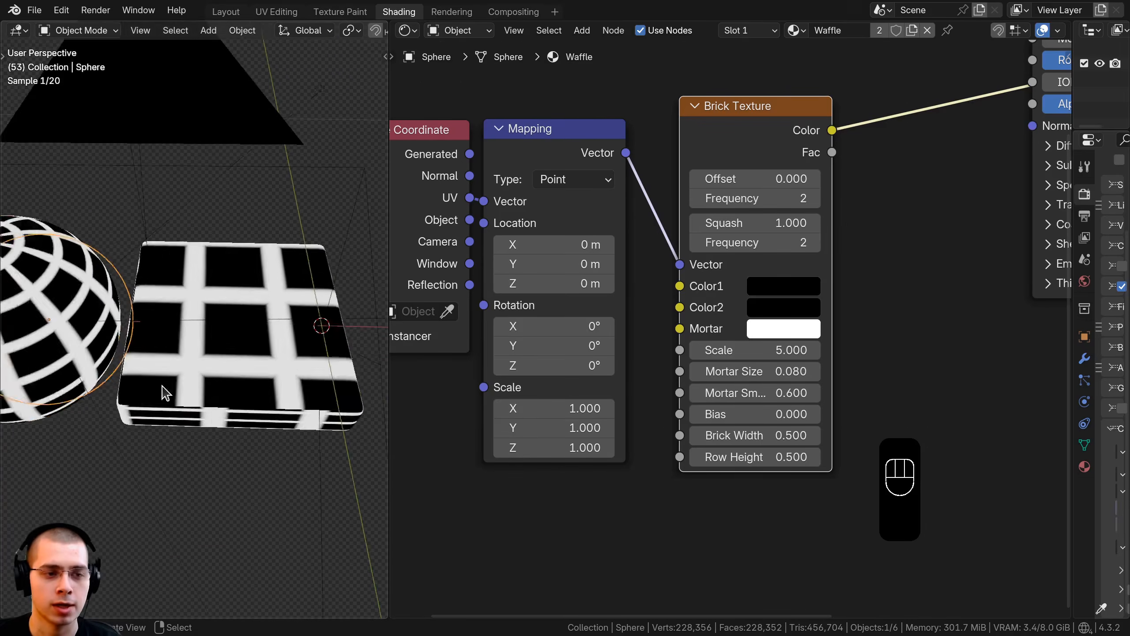
{"action": "middle_click_drag", "start_coordinate": [166, 392], "coordinate": [227, 390], "text": "shift"}
{"action": "middle_click_drag", "start_coordinate": [227, 390], "coordinate": [245, 351]}
{"action": "scroll", "coordinate": [187, 340], "scroll_direction": "up", "scroll_amount": 4}
{"action": "scroll", "coordinate": [641, 348], "scroll_direction": "down", "scroll_amount": 4}
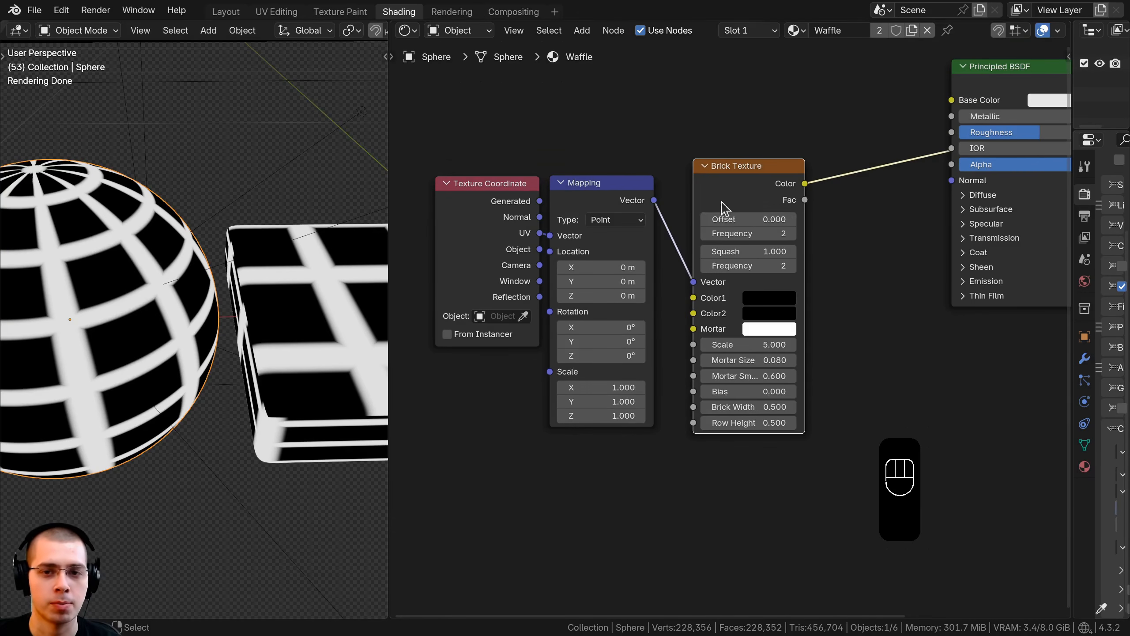
Move the Brick Texture node slightly closer to the Mapping node
{"action": "left_click_drag", "start_coordinate": [722, 201], "coordinate": [708, 204]}
{"action": "scroll", "coordinate": [693, 255], "scroll_direction": "down", "scroll_amount": 5}
{"action": "scroll", "coordinate": [689, 252], "scroll_direction": "down", "scroll_amount": 1}
{"action": "middle_click_drag", "start_coordinate": [690, 252], "coordinate": [699, 253]}
{"action": "scroll", "coordinate": [178, 241], "scroll_direction": "down", "scroll_amount": 4}
Open the sphere in the UV Editing workspace with rendered viewport shading and widen the UV editor
{"action": "middle_click_drag", "start_coordinate": [176, 241], "coordinate": [178, 174]}
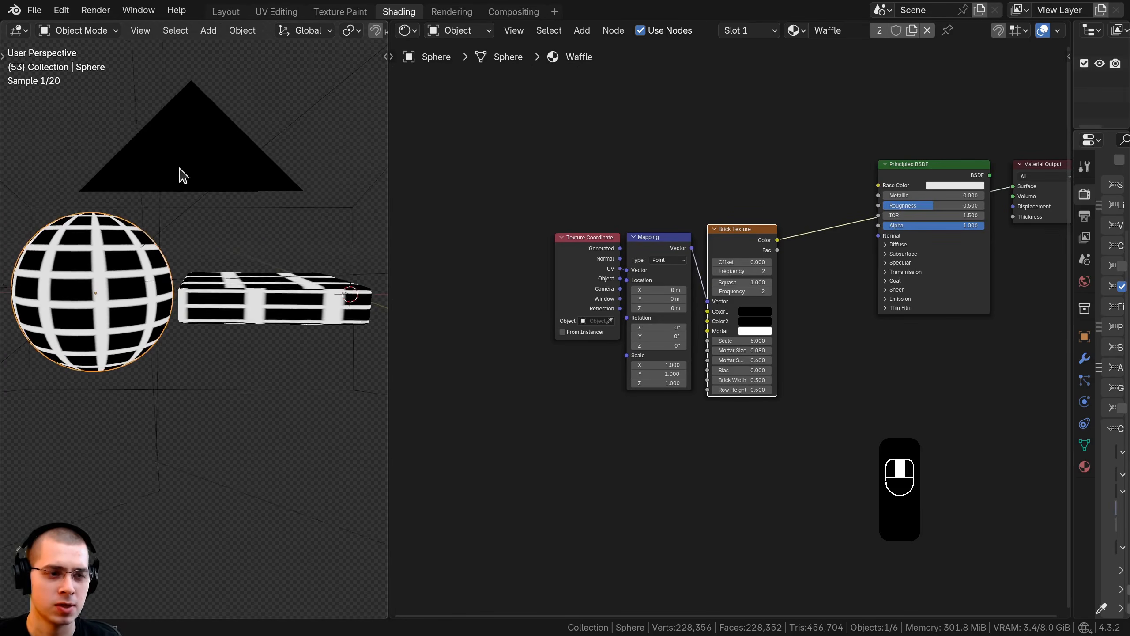
{"action": "scroll", "coordinate": [225, 250], "scroll_direction": "up", "scroll_amount": 3}
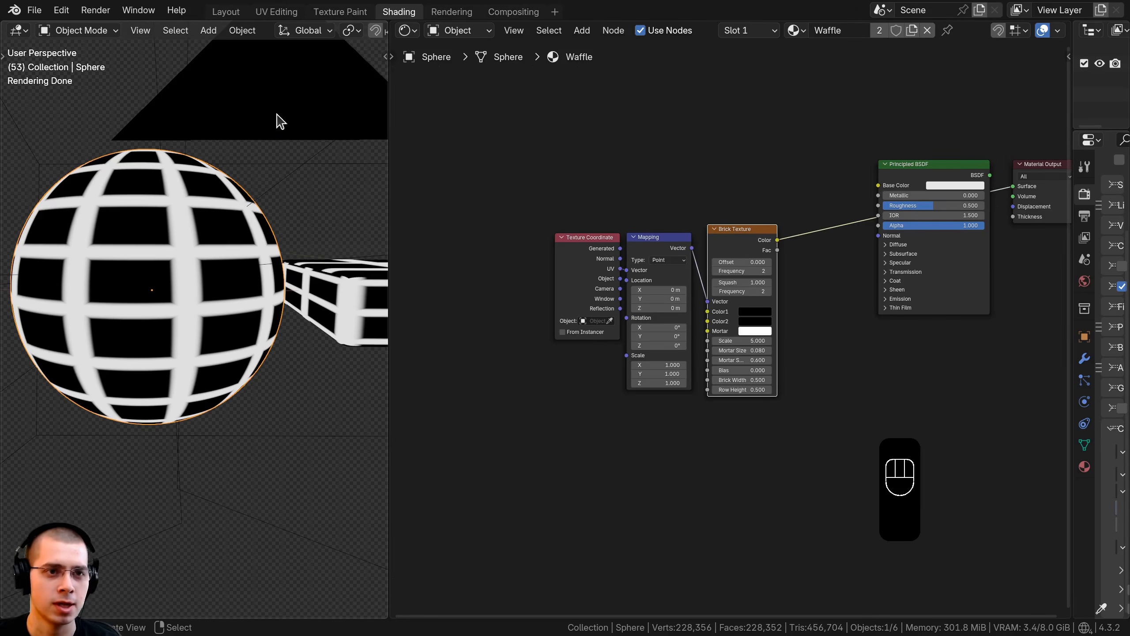
{"action": "left_click", "coordinate": [272, 12]}
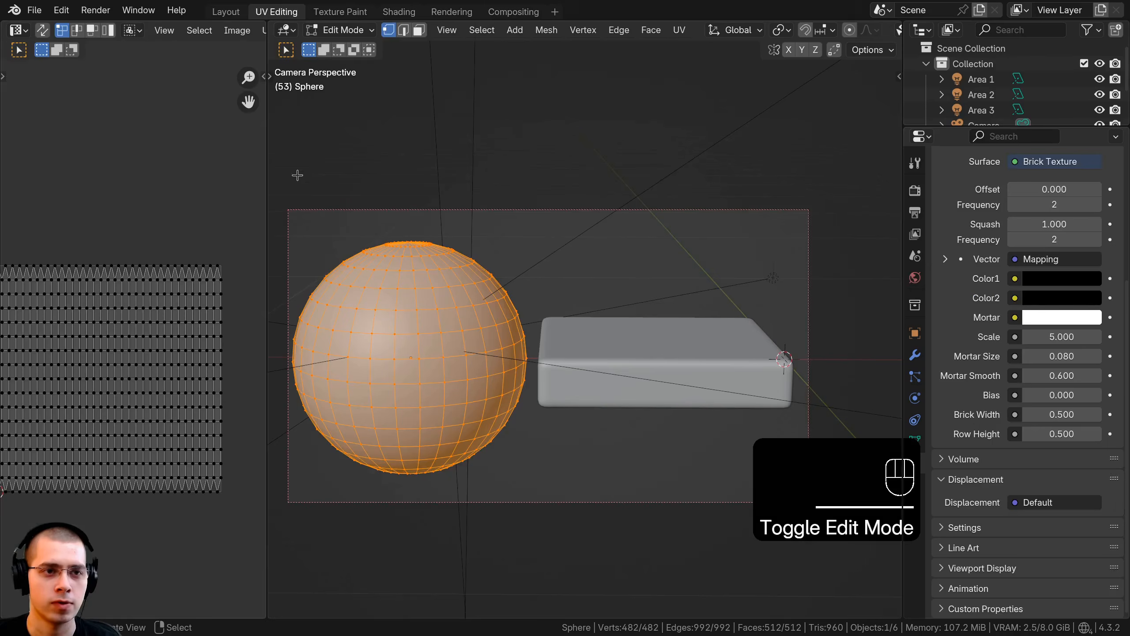
{"action": "middle_click_drag", "start_coordinate": [487, 338], "coordinate": [622, 294], "text": "shift"}
{"action": "key", "text": "z"}
{"action": "left_click", "coordinate": [616, 161]}
{"action": "scroll", "coordinate": [489, 276], "scroll_direction": "up", "scroll_amount": 2}
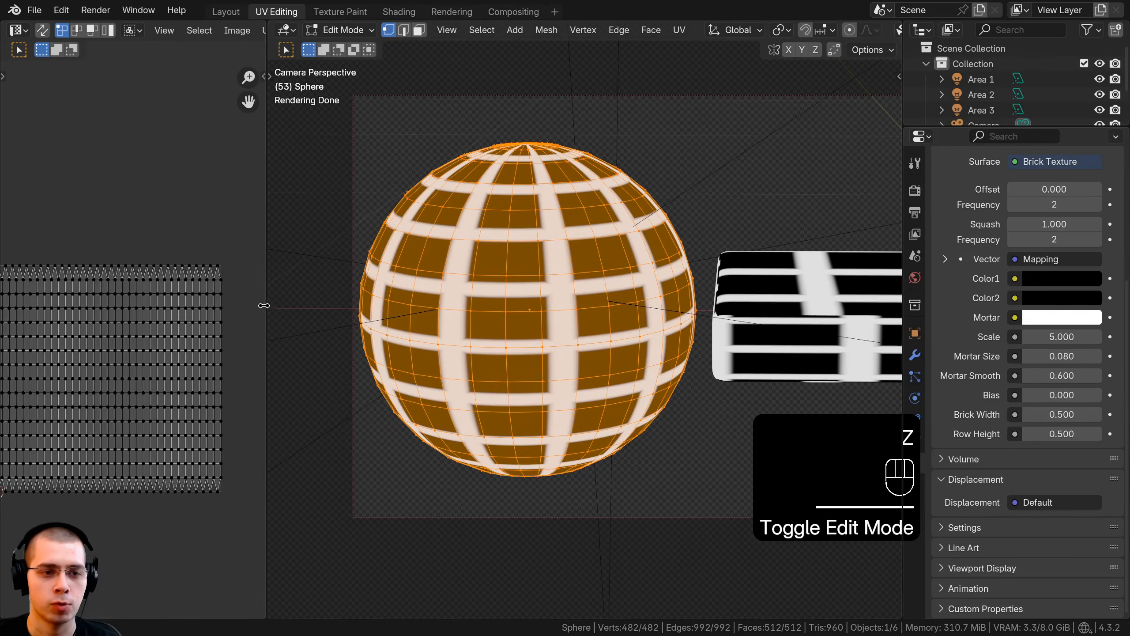
{"action": "left_click_drag", "start_coordinate": [264, 305], "coordinate": [313, 305]}
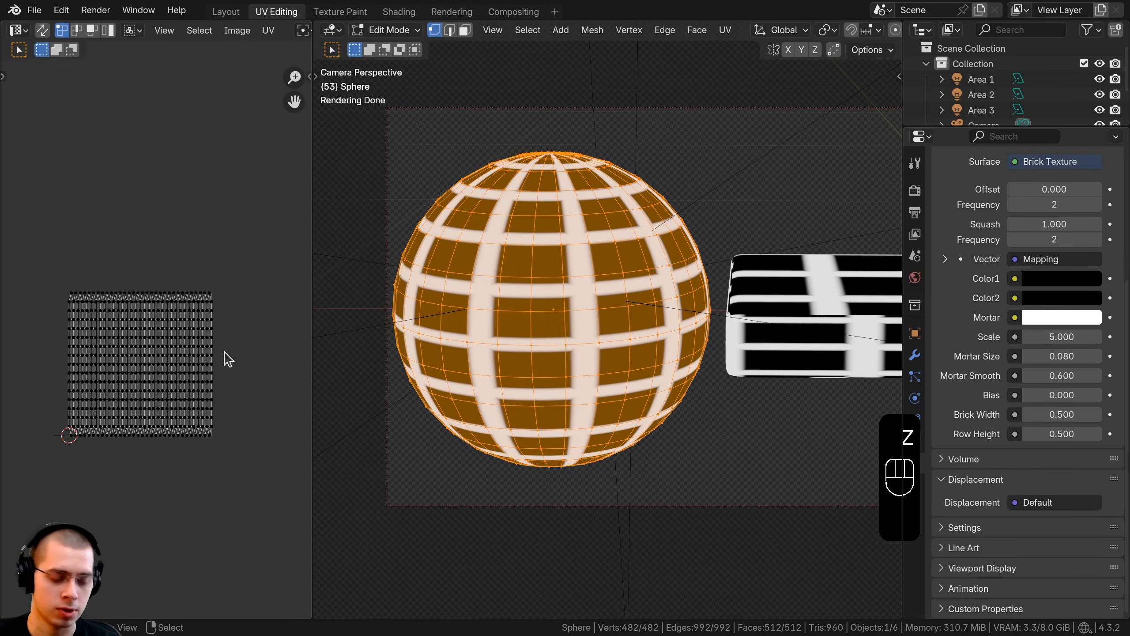
Select all of the sphere's UVs and stretch them along X until the grid cells look roughly square
{"action": "key", "text": "a"}
{"action": "scroll", "coordinate": [280, 362], "scroll_direction": "up", "scroll_amount": 3}
{"action": "scroll", "coordinate": [264, 279], "scroll_direction": "down", "scroll_amount": 3}
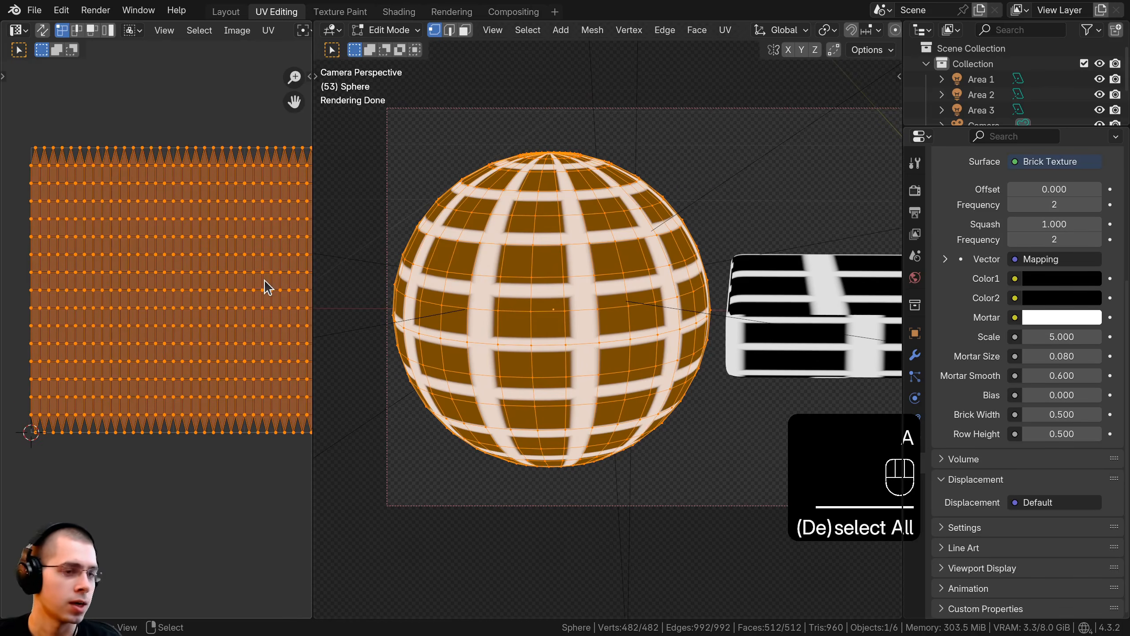
{"action": "key", "text": "s"}
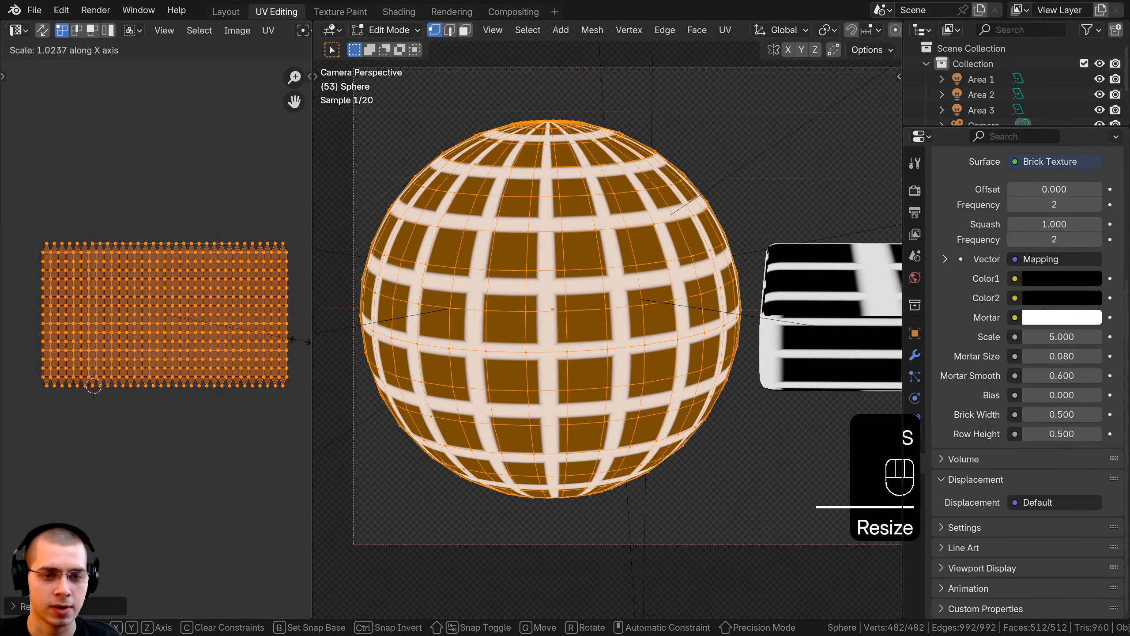
{"action": "left_click", "coordinate": [305, 339]}
{"action": "key", "text": "s"}
{"action": "key", "text": "x"}
{"action": "left_click", "coordinate": [253, 307]}
{"action": "scroll", "coordinate": [588, 263], "scroll_direction": "up", "scroll_amount": 2}
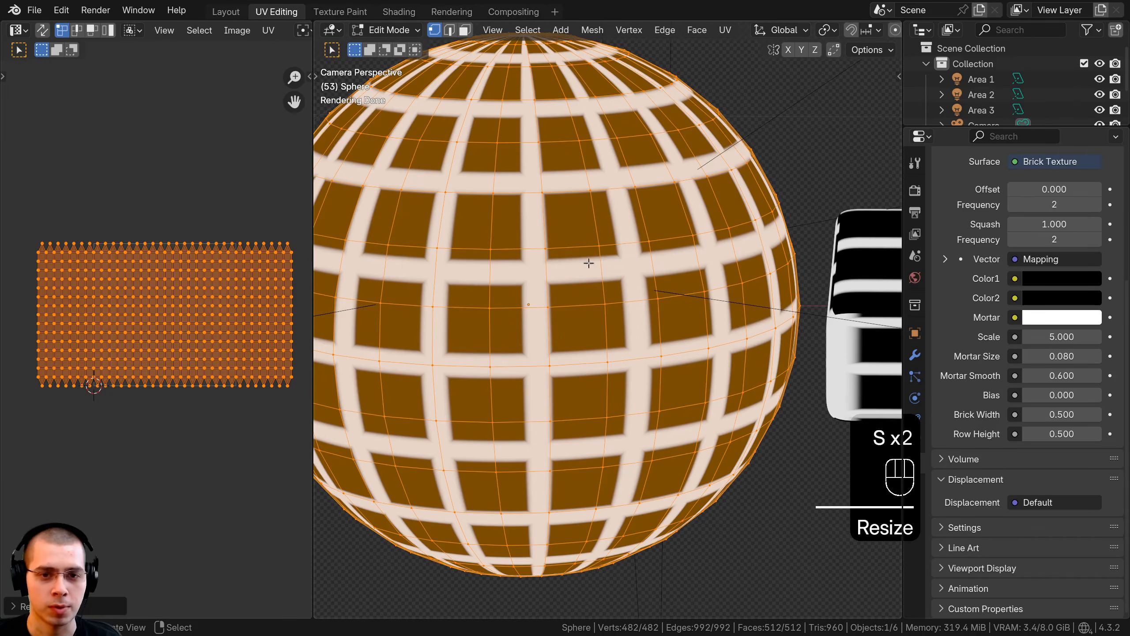
Rescale the sphere's UVs along X and uniformly until the grid cells look square, and return to Object Mode
{"action": "key", "text": "s"}
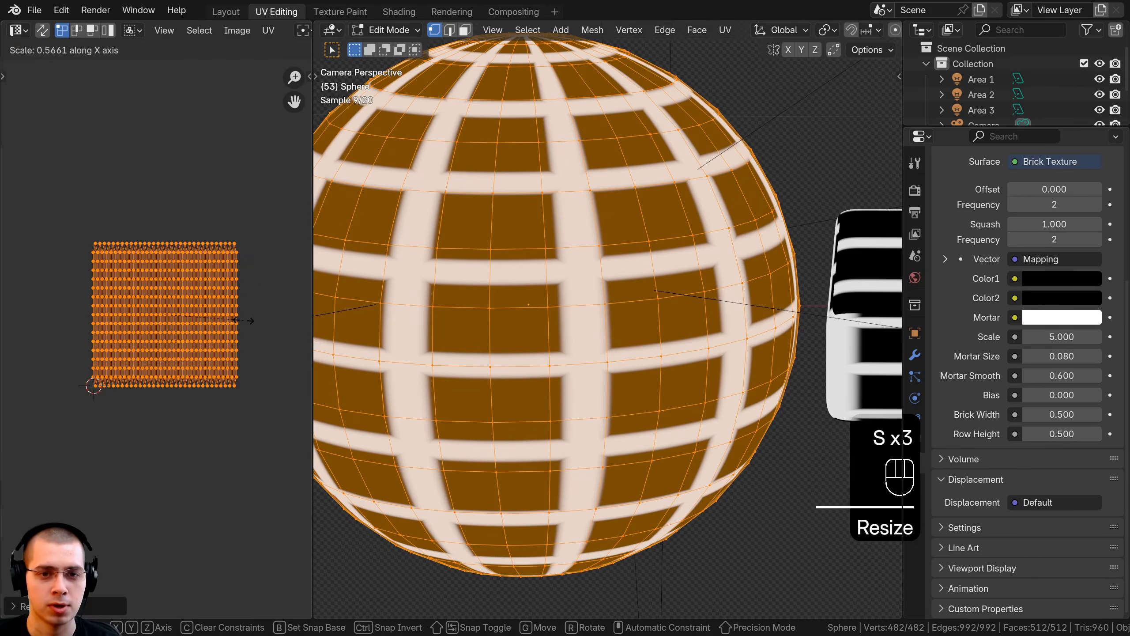
{"action": "left_click", "coordinate": [234, 284]}
{"action": "key", "text": "s"}
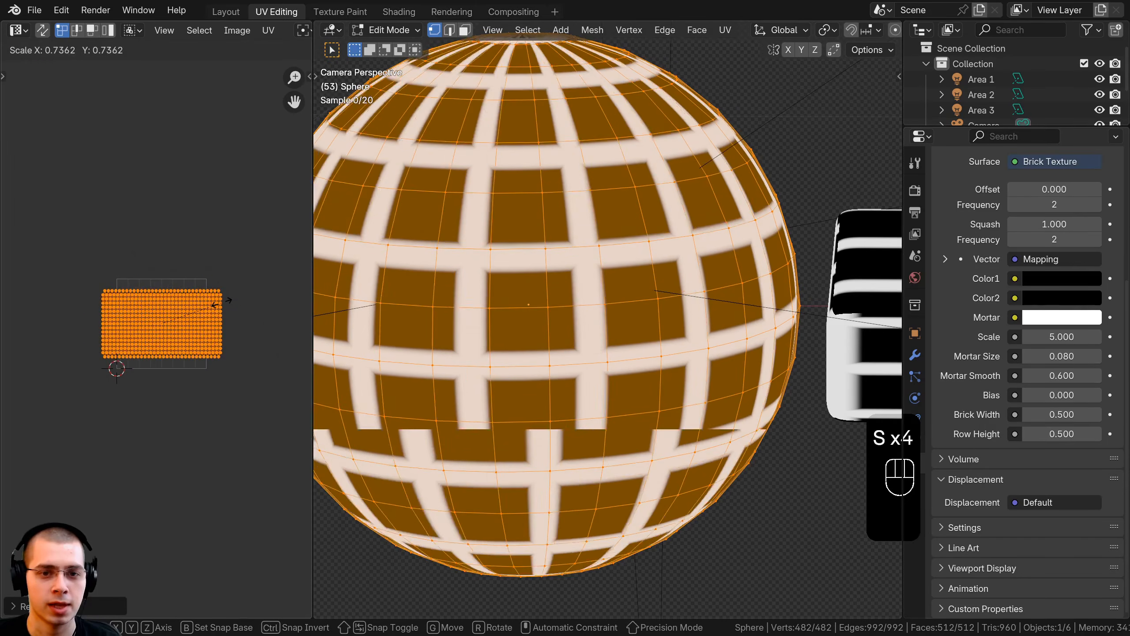
{"action": "left_click", "coordinate": [224, 304]}
{"action": "scroll", "coordinate": [479, 288], "scroll_direction": "down", "scroll_amount": 2}
{"action": "key", "text": "s"}
{"action": "left_click", "coordinate": [179, 363]}
{"action": "key", "text": "Tab"}
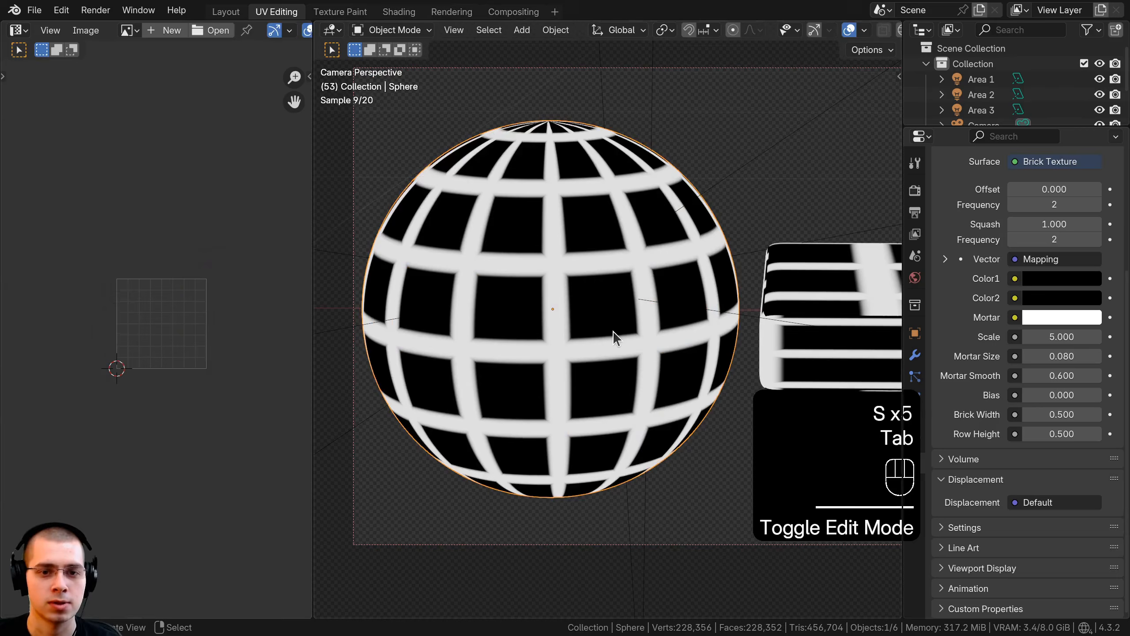
Select the slab, enter Edit Mode with all its geometry selected, and unwrap it with Project from View from the top
{"action": "middle_click_drag", "start_coordinate": [749, 361], "coordinate": [686, 361], "text": "shift"}
{"action": "scroll", "coordinate": [686, 360], "scroll_direction": "down", "scroll_amount": 2}
{"action": "middle_click_drag", "start_coordinate": [868, 320], "coordinate": [613, 320], "text": "shift"}
{"action": "right_click", "coordinate": [599, 309]}
{"action": "key", "text": "Tab"}
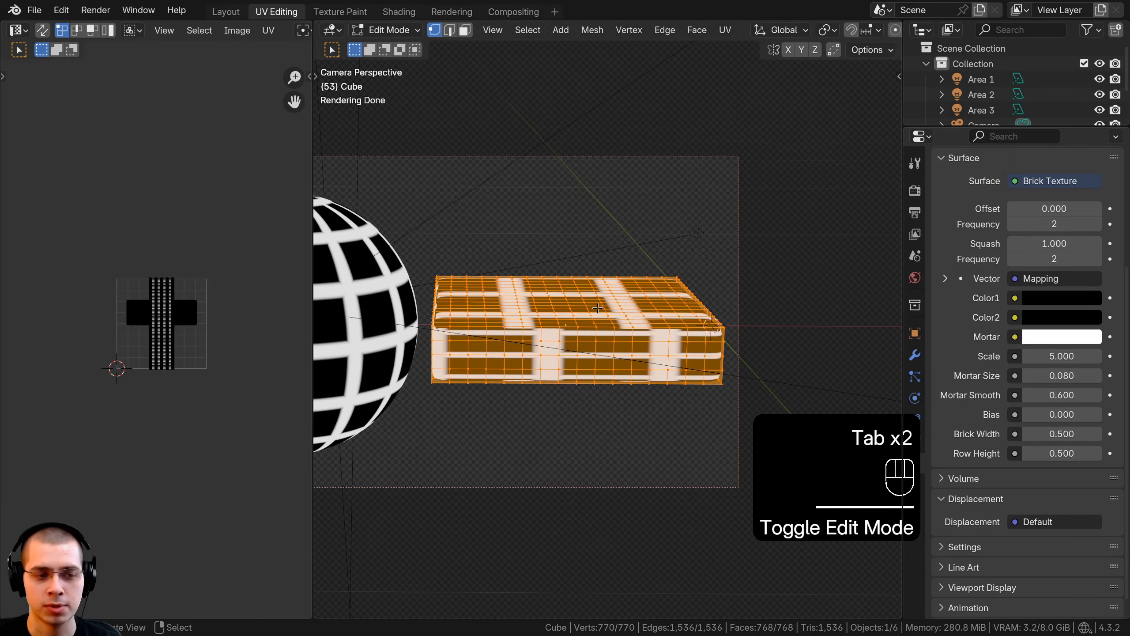
{"action": "key", "text": "KP_7"}
{"action": "scroll", "coordinate": [599, 309], "scroll_direction": "up", "scroll_amount": 7}
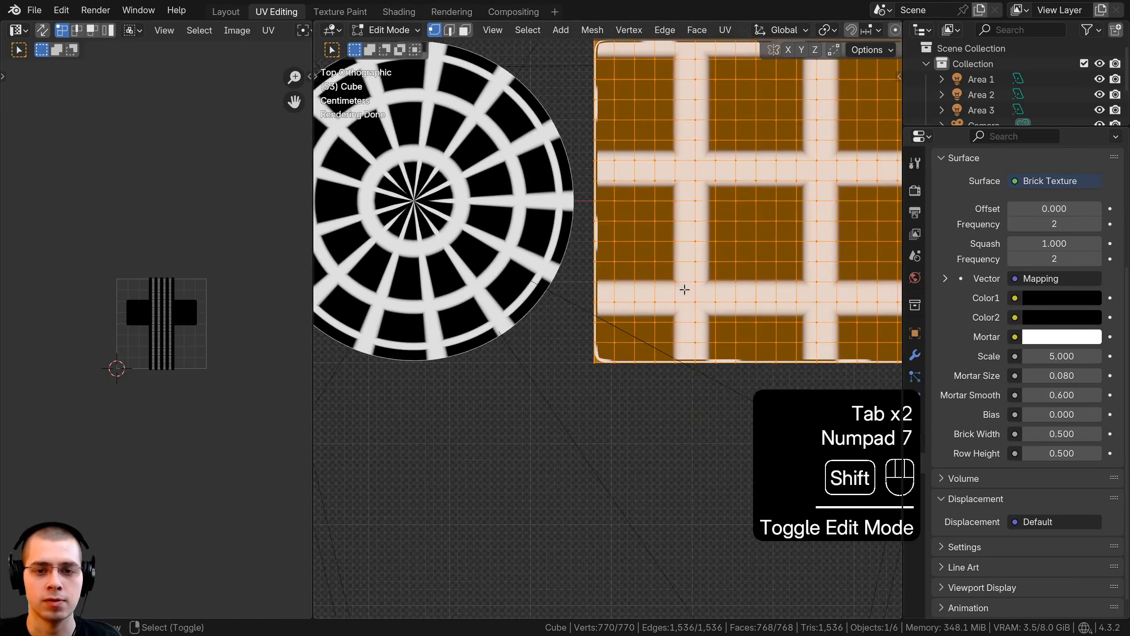
{"action": "middle_click_drag", "start_coordinate": [684, 288], "coordinate": [556, 414], "text": "shift"}
{"action": "key", "text": "a"}
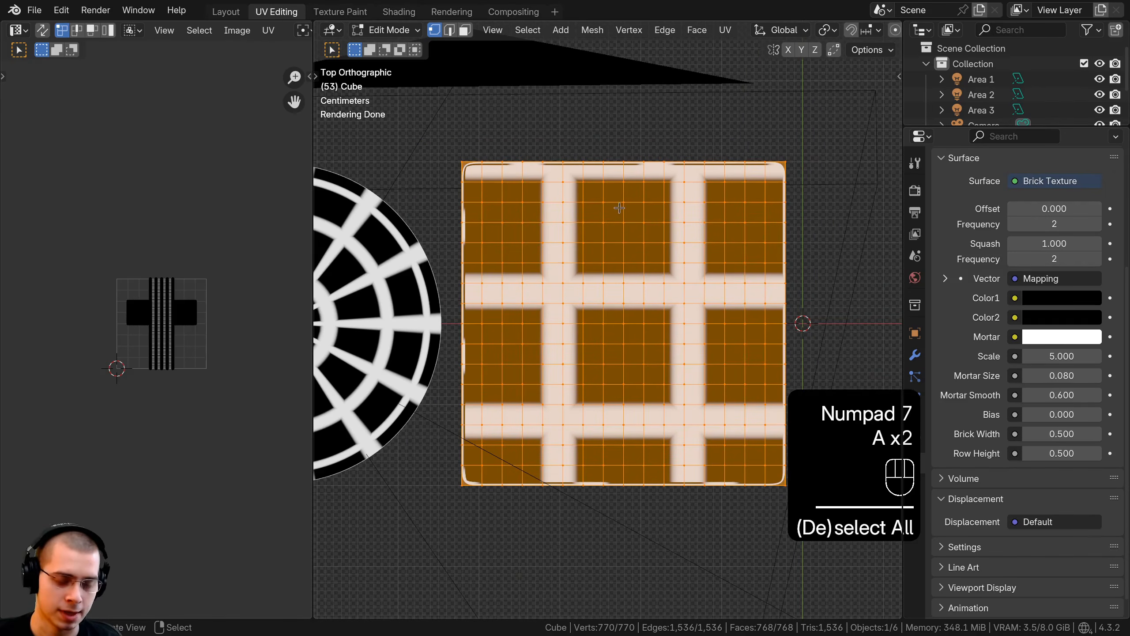
{"action": "key", "text": "u"}
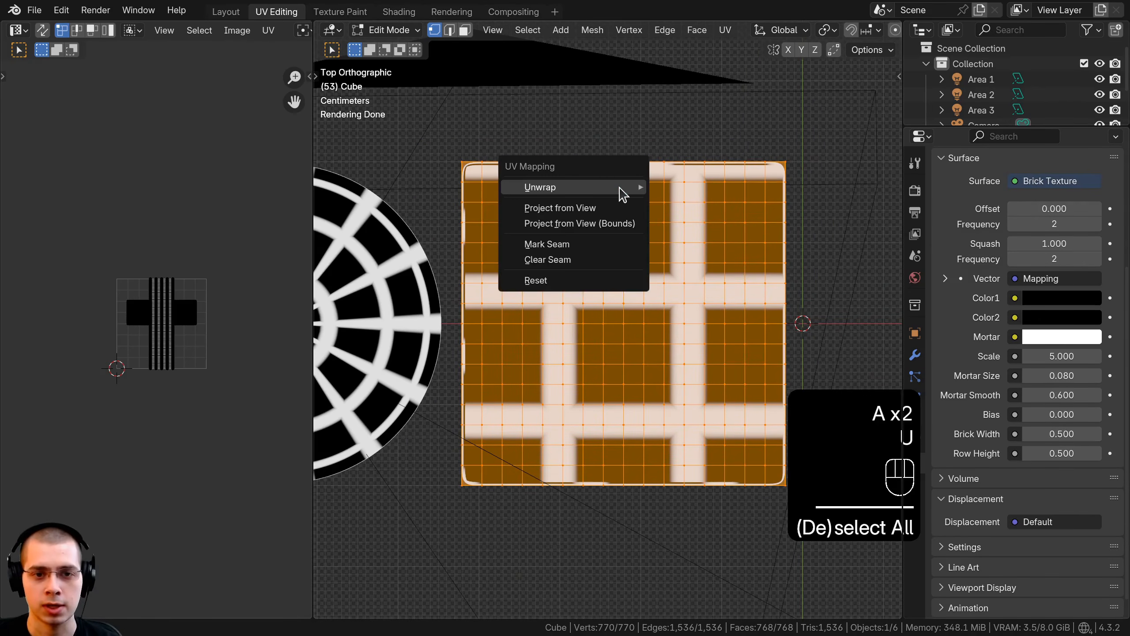
{"action": "left_click", "coordinate": [550, 209]}
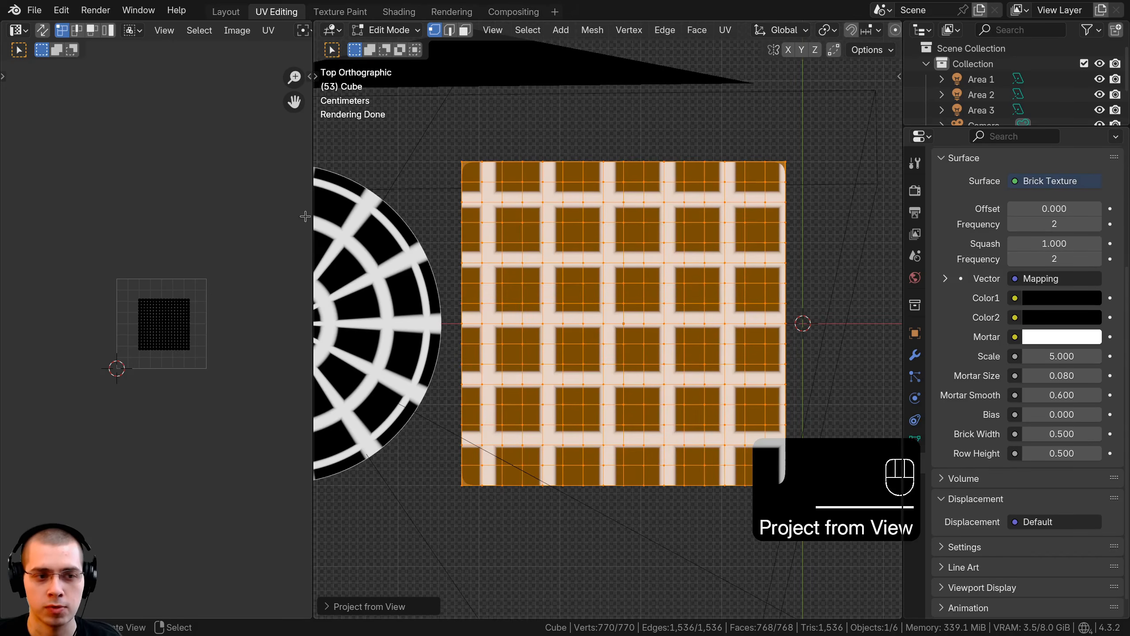
Select all of the slab's UVs, scale them down to enlarge the grid cells, and shift them slightly
{"action": "scroll", "coordinate": [158, 312], "scroll_direction": "up", "scroll_amount": 4}
{"action": "middle_click_drag", "start_coordinate": [557, 289], "coordinate": [572, 360]}
{"action": "scroll", "coordinate": [267, 240], "scroll_direction": "down", "scroll_amount": 1}
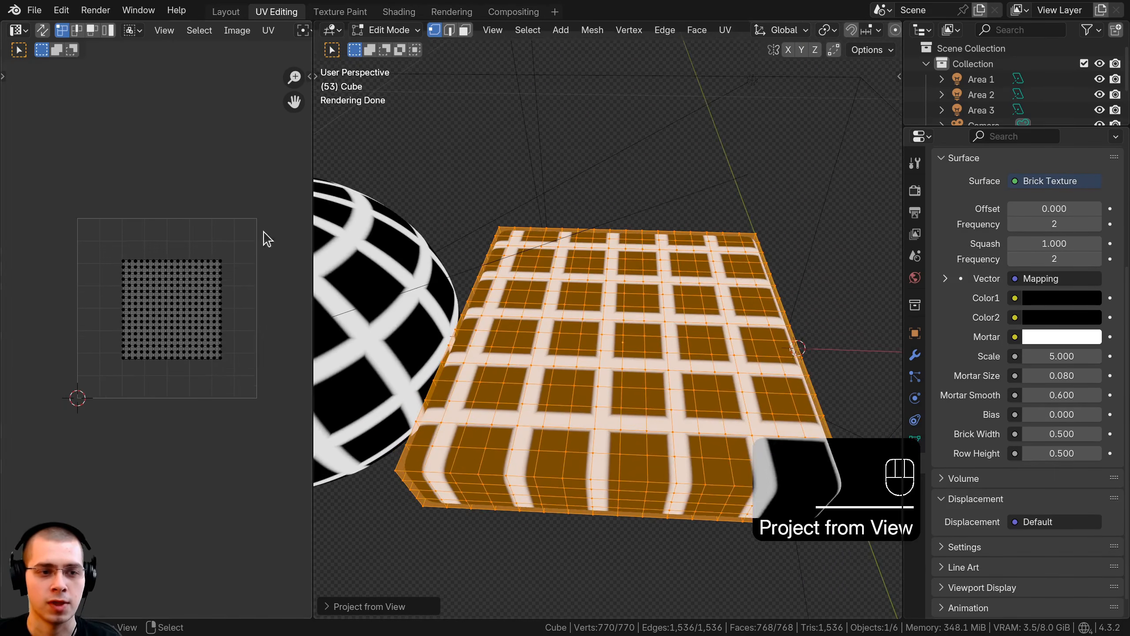
{"action": "key", "text": "a"}
{"action": "scroll", "coordinate": [275, 196], "scroll_direction": "up", "scroll_amount": 1}
{"action": "middle_click_drag", "start_coordinate": [251, 188], "coordinate": [237, 196]}
{"action": "scroll", "coordinate": [240, 203], "scroll_direction": "up", "scroll_amount": 1}
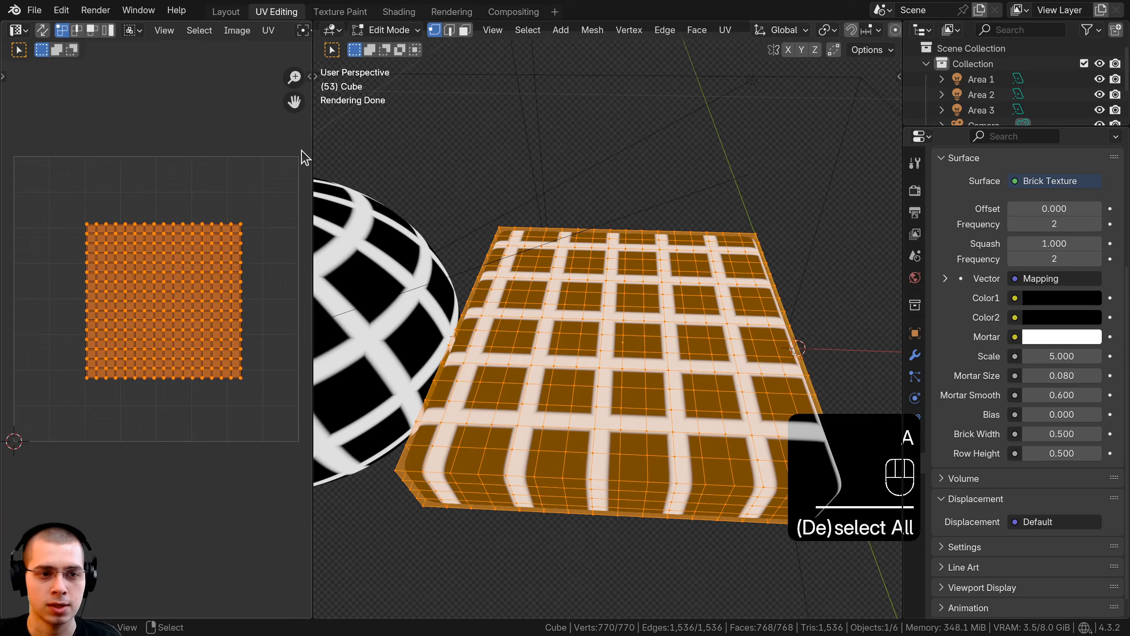
{"action": "key", "text": "s"}
{"action": "left_click", "coordinate": [244, 241]}
{"action": "key", "text": "g"}
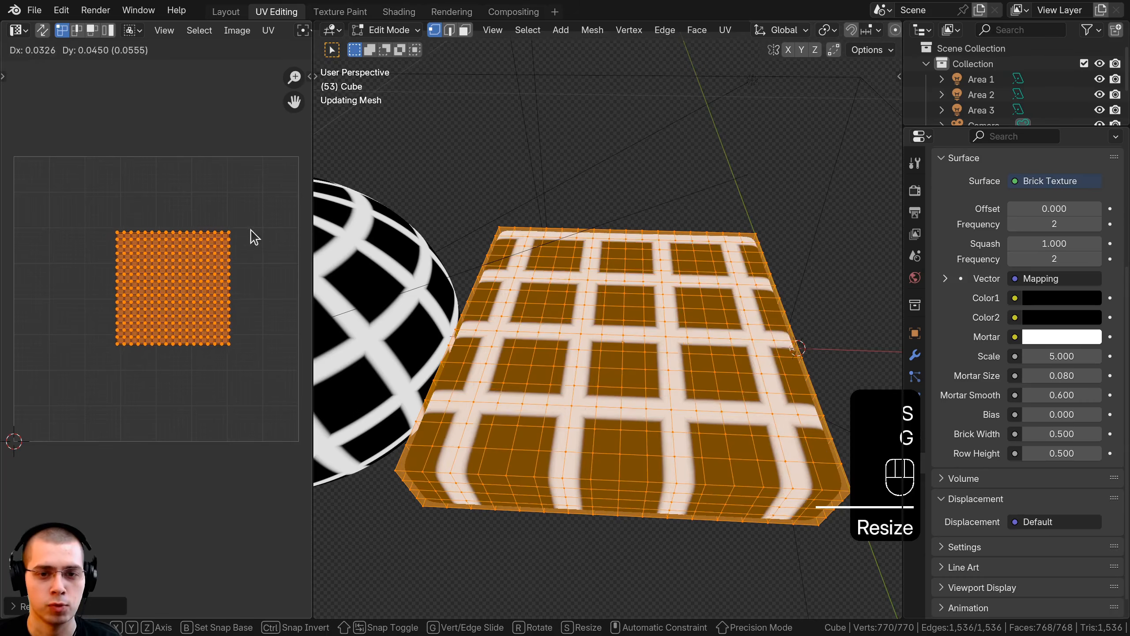
{"action": "left_click", "coordinate": [253, 227]}
From the top view, scale and move the slab's UVs until four by four whole cells fit on its top face
{"action": "key", "text": "KP_7"}
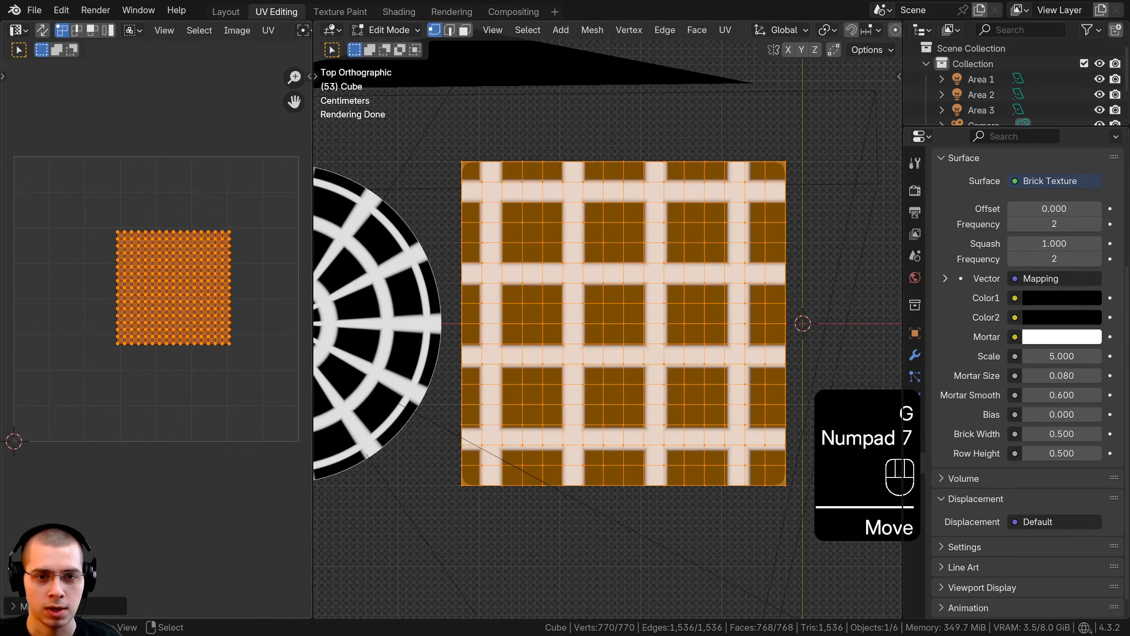
{"action": "key", "text": "s"}
{"action": "left_click", "coordinate": [192, 374]}
{"action": "key", "text": "g"}
{"action": "left_click", "coordinate": [209, 418], "text": "shift"}
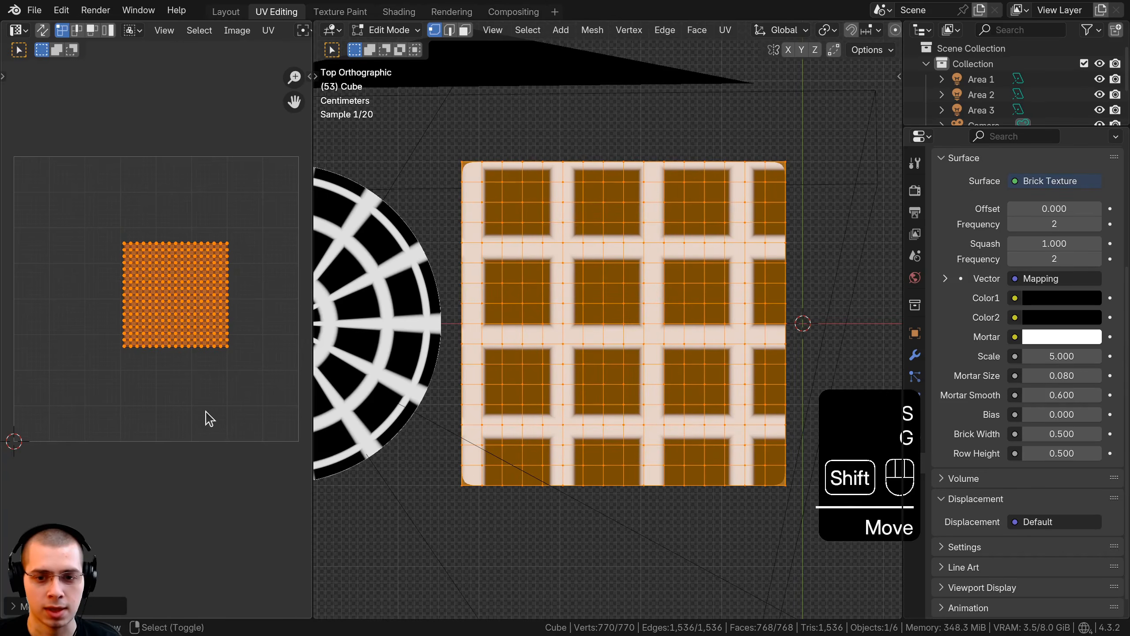
{"action": "key", "text": "s"}
{"action": "left_click", "coordinate": [219, 429]}
{"action": "key", "text": "g"}
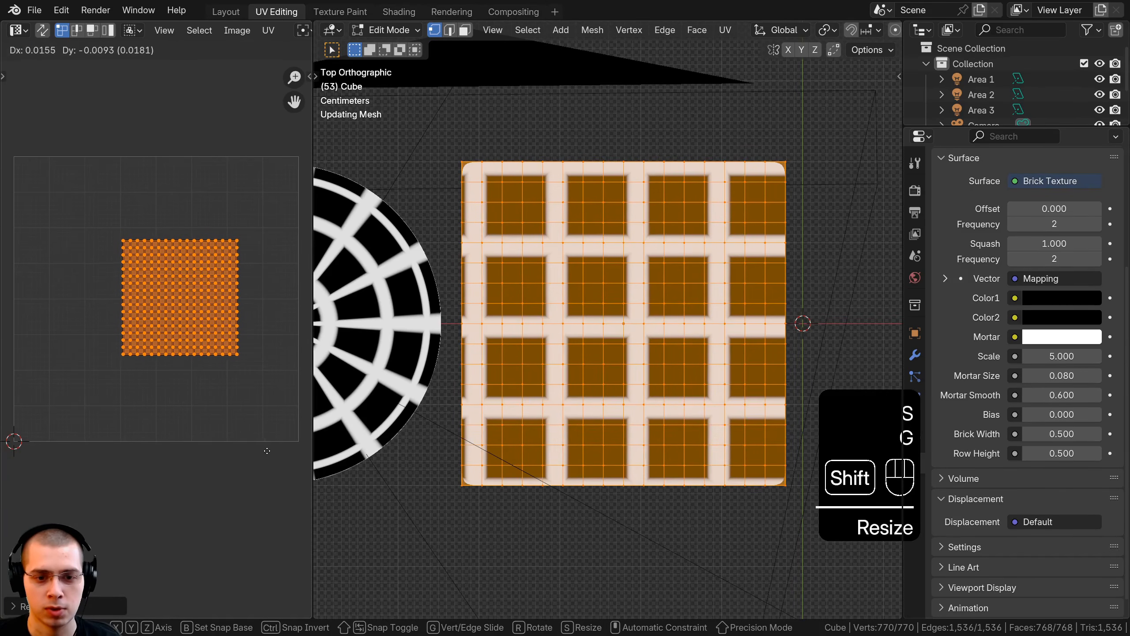
{"action": "left_click", "coordinate": [257, 444], "text": "shift"}
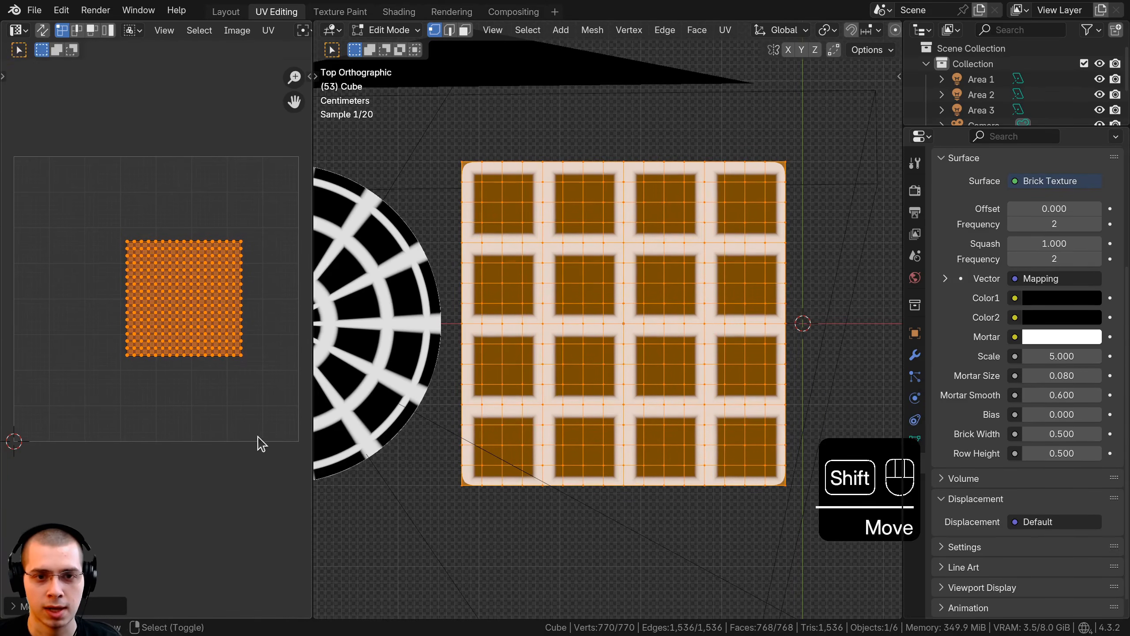
Fine-tune the scale and position of the slab's UVs to even out the border around the four-by-four grid
{"action": "key", "text": "g"}
{"action": "left_click", "coordinate": [231, 403], "text": "shift"}
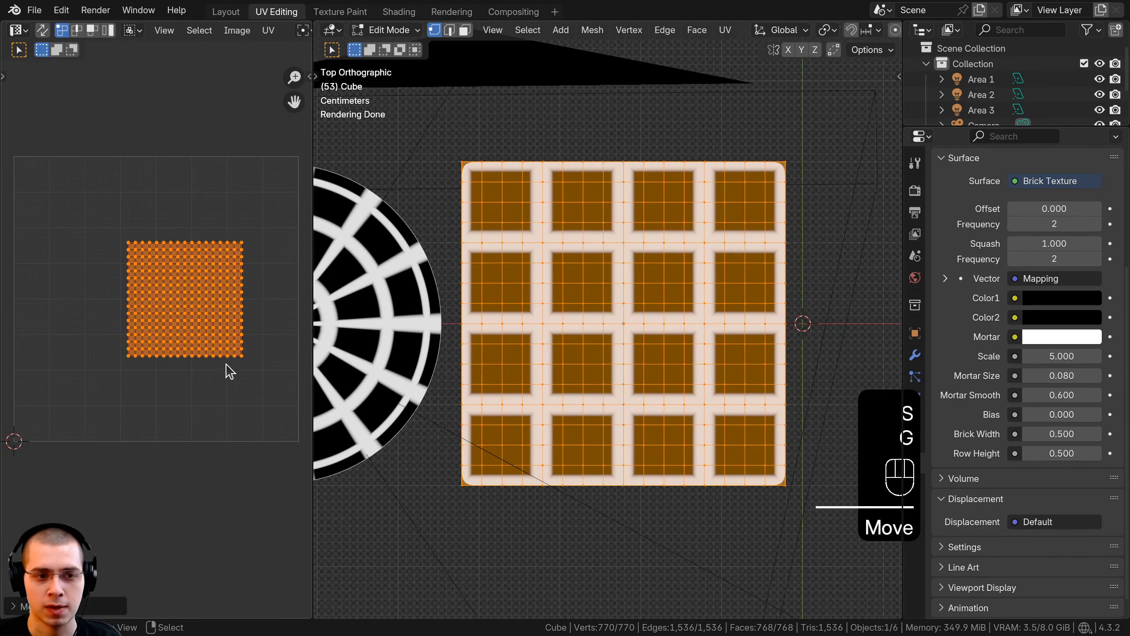
{"action": "key", "text": "s"}
{"action": "left_click", "coordinate": [215, 383], "text": "shift"}
{"action": "key", "text": "g"}
{"action": "left_click", "coordinate": [216, 382], "text": "shift"}
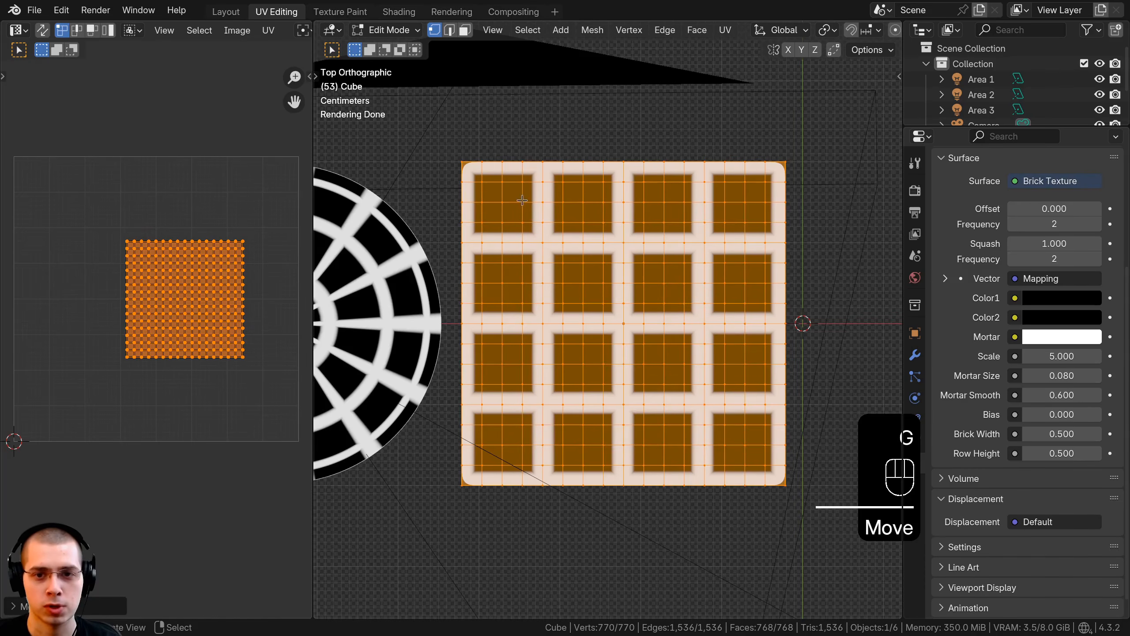
Return to Object Mode and the camera view, and rotate the slab to tilt its gridded top towards the camera
{"action": "key", "text": "Tab"}
{"action": "middle_click_drag", "start_coordinate": [534, 320], "coordinate": [512, 270]}
{"action": "middle_click_drag", "start_coordinate": [511, 270], "coordinate": [669, 230]}
{"action": "key", "text": "KP_0"}
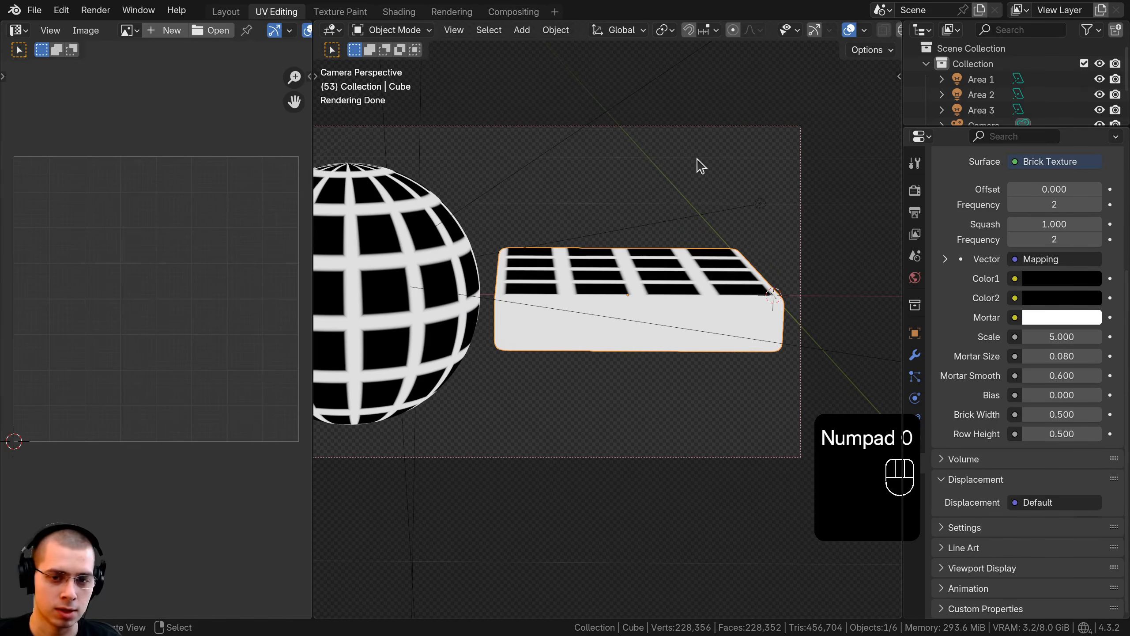
{"action": "key", "text": "r"}
{"action": "key", "text": "r"}
{"action": "left_click", "coordinate": [792, 213]}
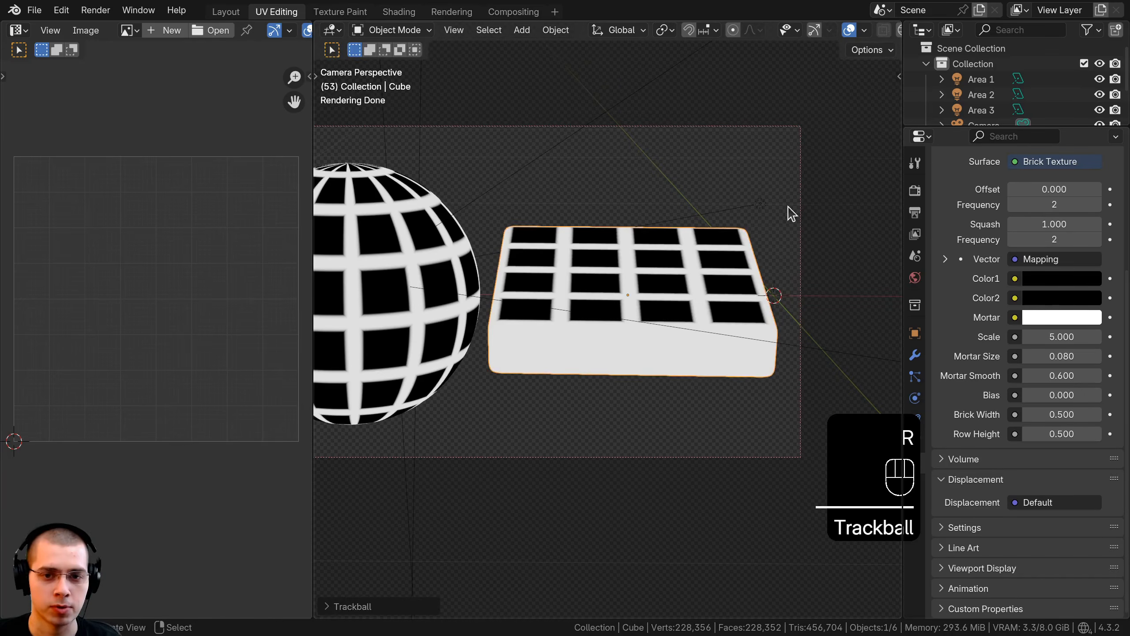
{"action": "key", "text": "r"}
{"action": "left_click", "coordinate": [844, 197]}
Refine the slab's tilt with trackball rotation and adjust its position beside the sphere in the camera frame
{"action": "key", "text": "r"}
{"action": "key", "text": "r"}
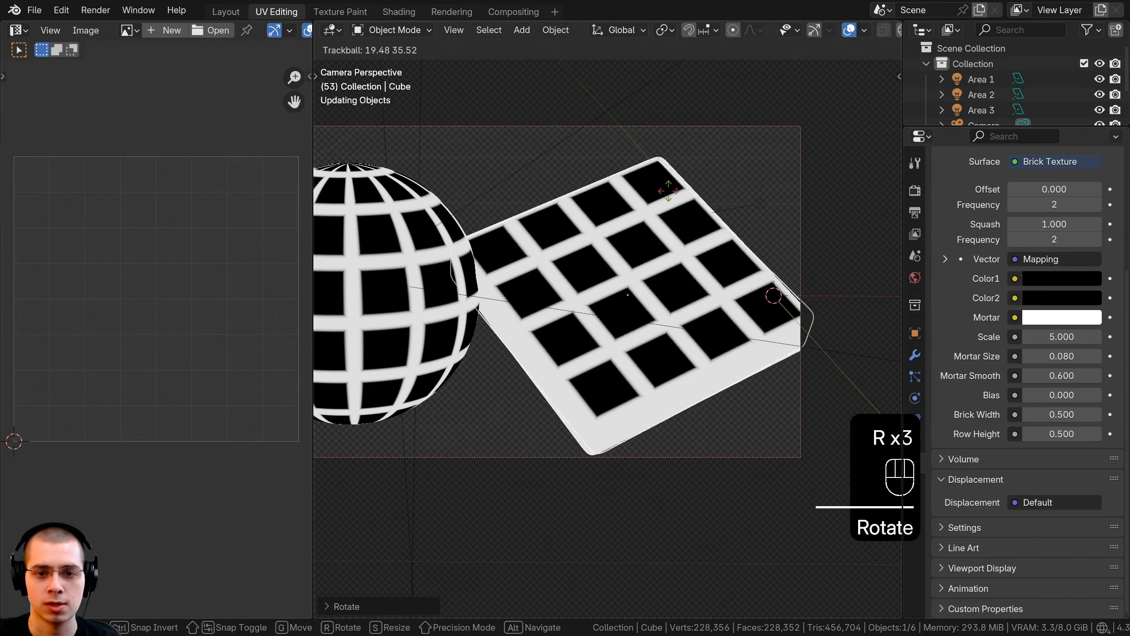
{"action": "key", "text": "g"}
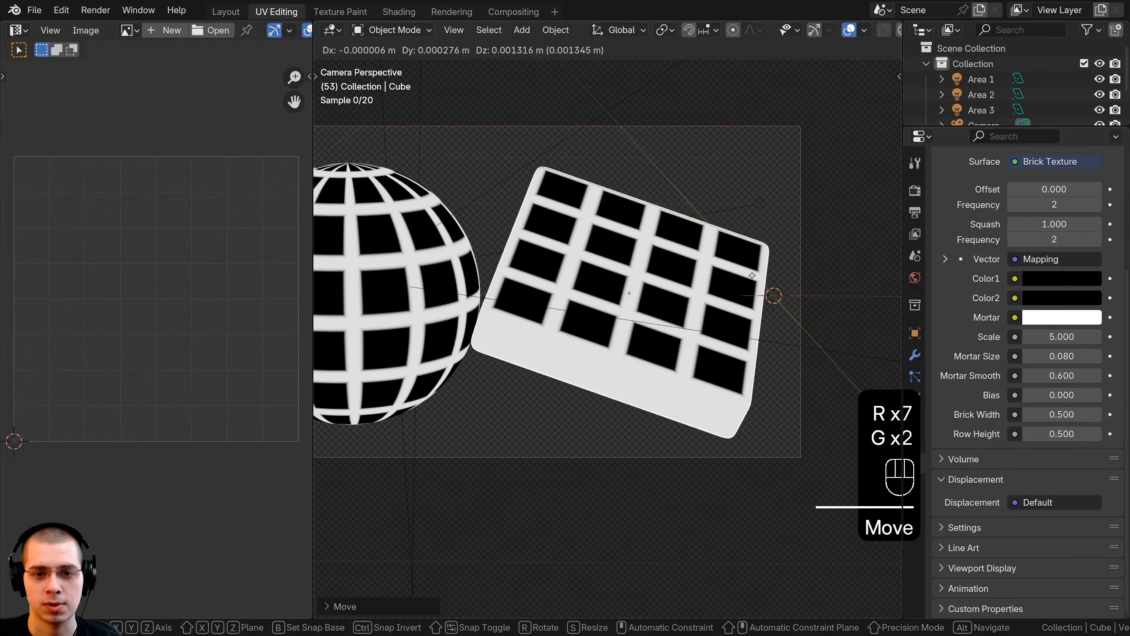
{"action": "left_click", "coordinate": [638, 246]}
{"action": "key", "text": "r"}
{"action": "key", "text": "r"}
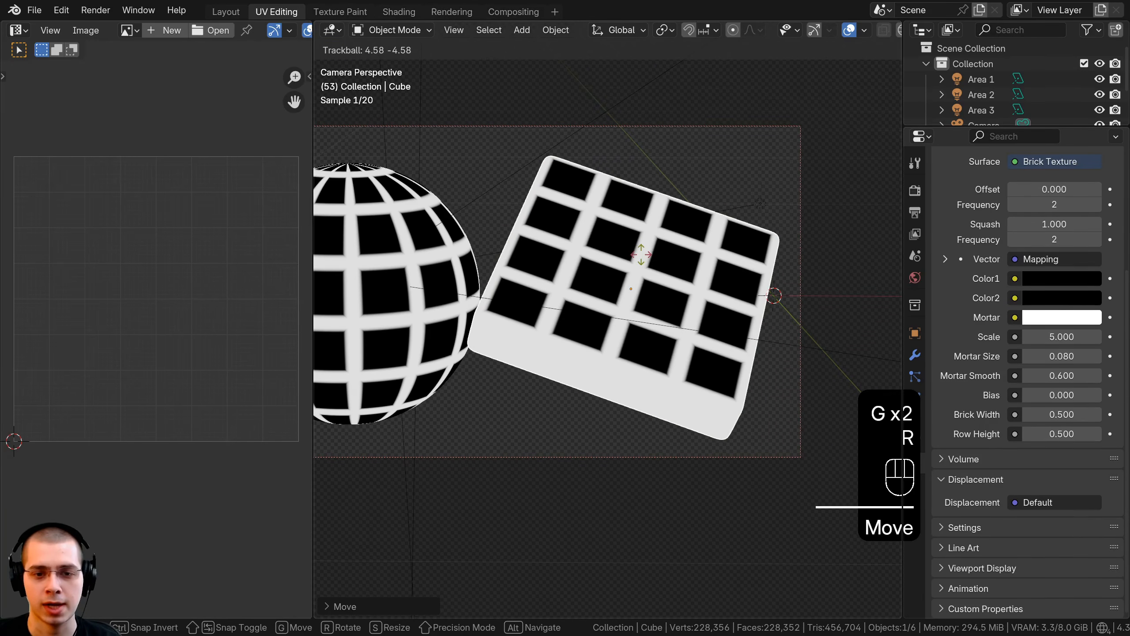
{"action": "left_click", "coordinate": [643, 252]}
{"action": "key", "text": "g"}
{"action": "left_click", "coordinate": [644, 250]}
{"action": "middle_click_drag", "start_coordinate": [645, 251], "coordinate": [613, 327]}
{"action": "key", "text": "KP_0"}
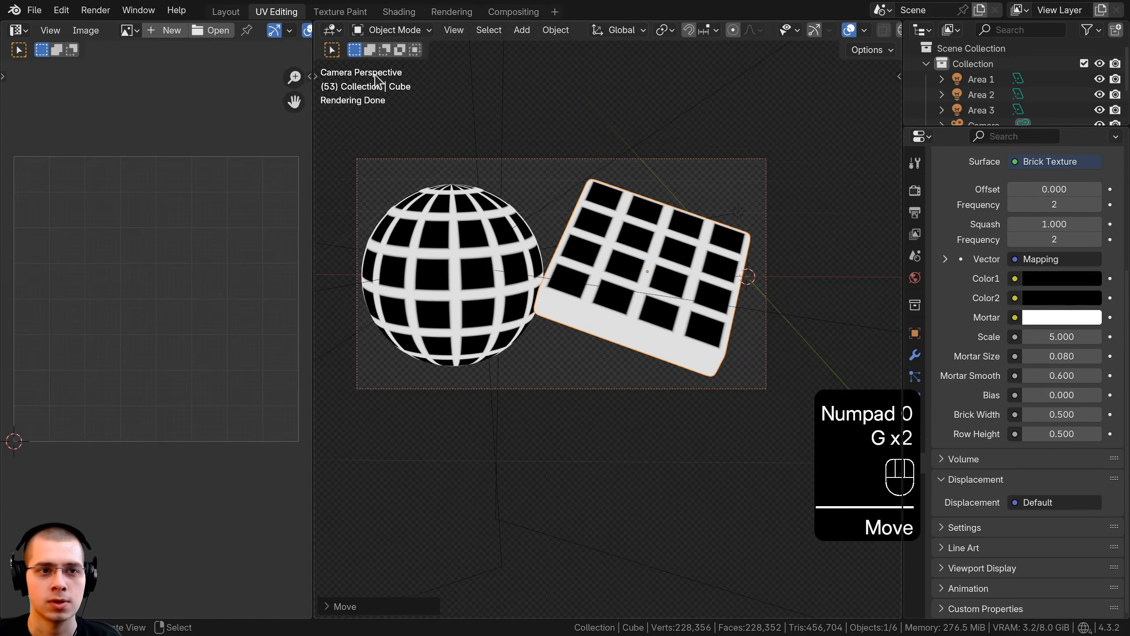
In the Shading workspace, move the Texture Coordinate and Mapping nodes away from the Brick Texture to make room between them
{"action": "left_click", "coordinate": [399, 12]}
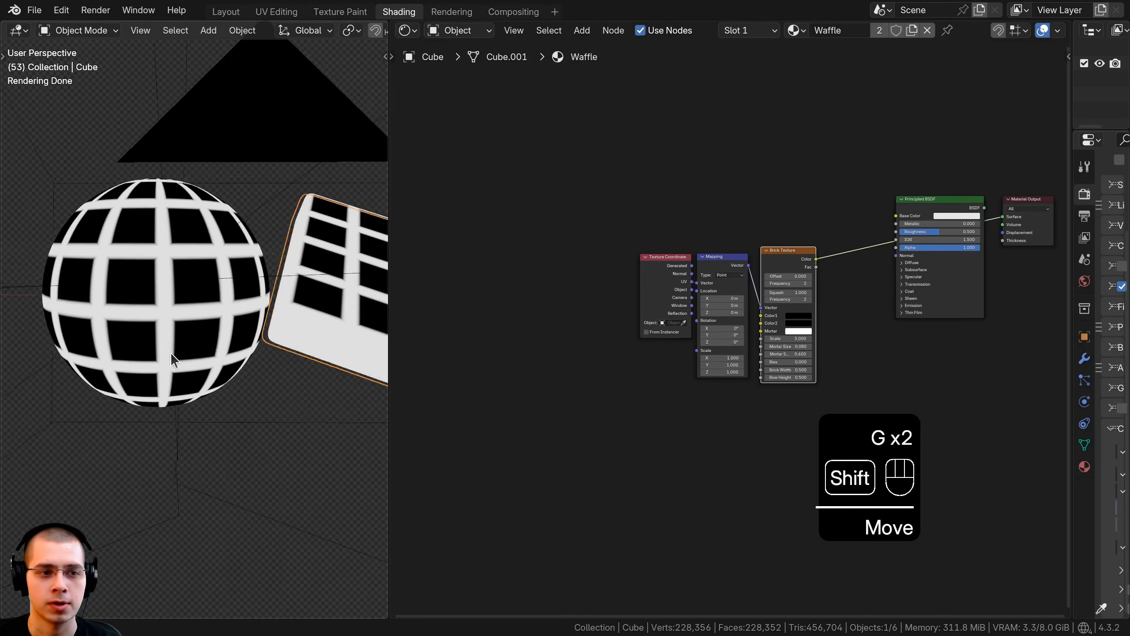
{"action": "scroll", "coordinate": [696, 319], "scroll_direction": "up", "scroll_amount": 1}
{"action": "left_click_drag", "start_coordinate": [625, 204], "coordinate": [762, 336]}
{"action": "key", "text": "g"}
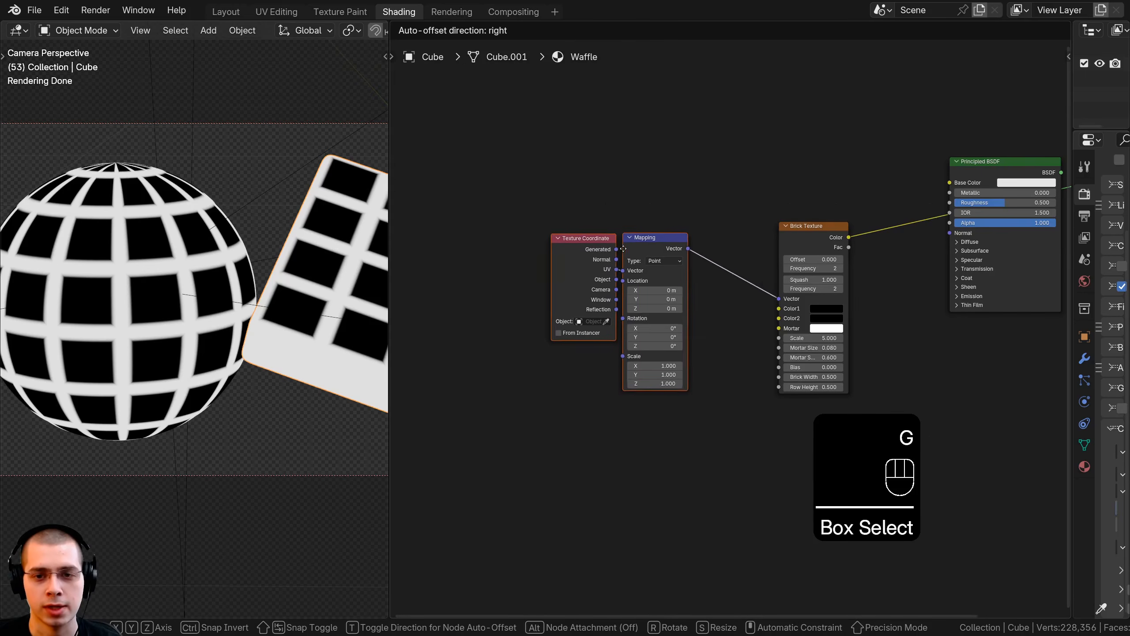
{"action": "key", "text": "a"}
{"action": "scroll", "coordinate": [830, 220], "scroll_direction": "up", "scroll_amount": 4}
{"action": "left_click_drag", "start_coordinate": [774, 237], "coordinate": [773, 242]}
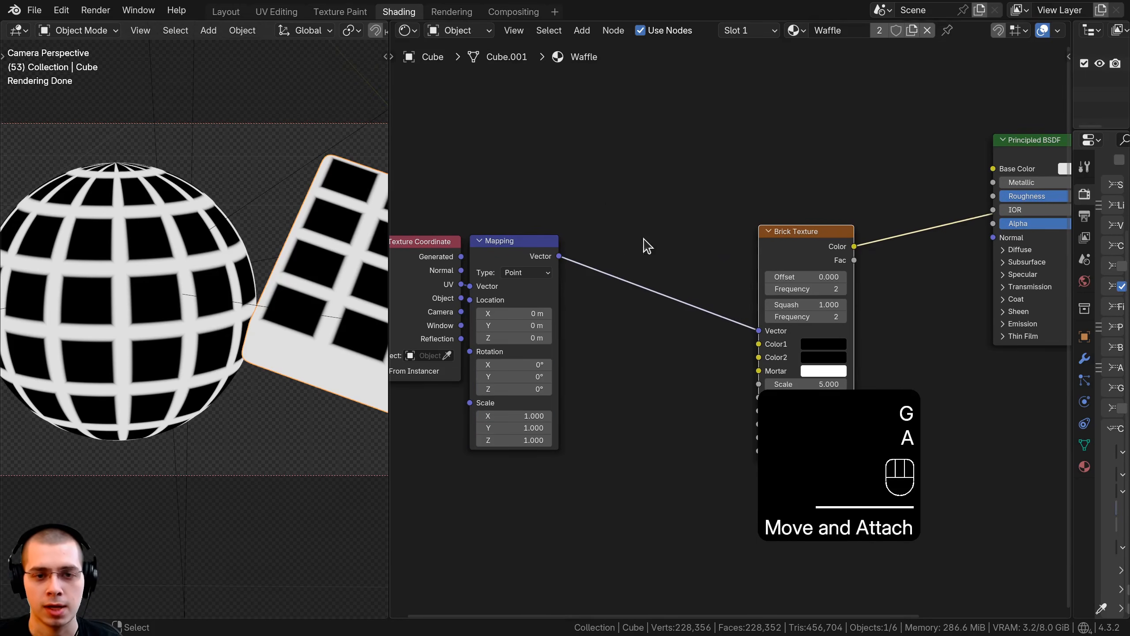
Insert a Noise Texture node between the Mapping and Brick Texture nodes and set its Scale to 3
{"action": "middle_click_drag", "start_coordinate": [231, 313], "coordinate": [136, 331], "text": "shift"}
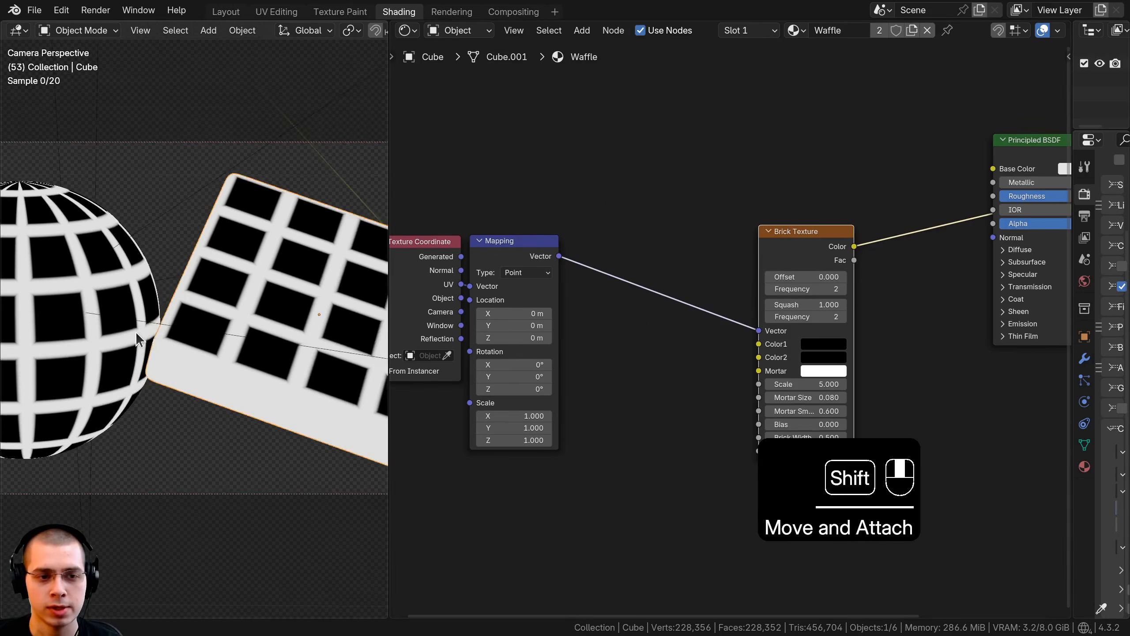
{"action": "scroll", "coordinate": [143, 327], "scroll_direction": "up", "scroll_amount": 2}
{"action": "middle_click_drag", "start_coordinate": [274, 257], "coordinate": [201, 267], "text": "shift"}
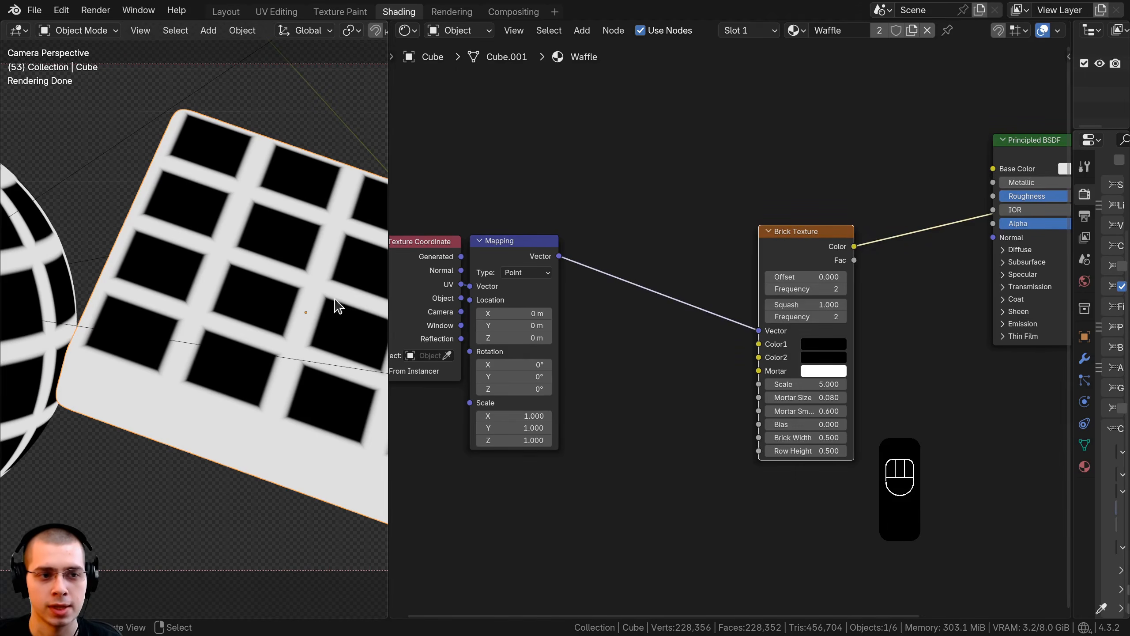
{"action": "key", "text": "shift+a"}
{"action": "type", "text": "nois"}
{"action": "key", "text": "Return"}
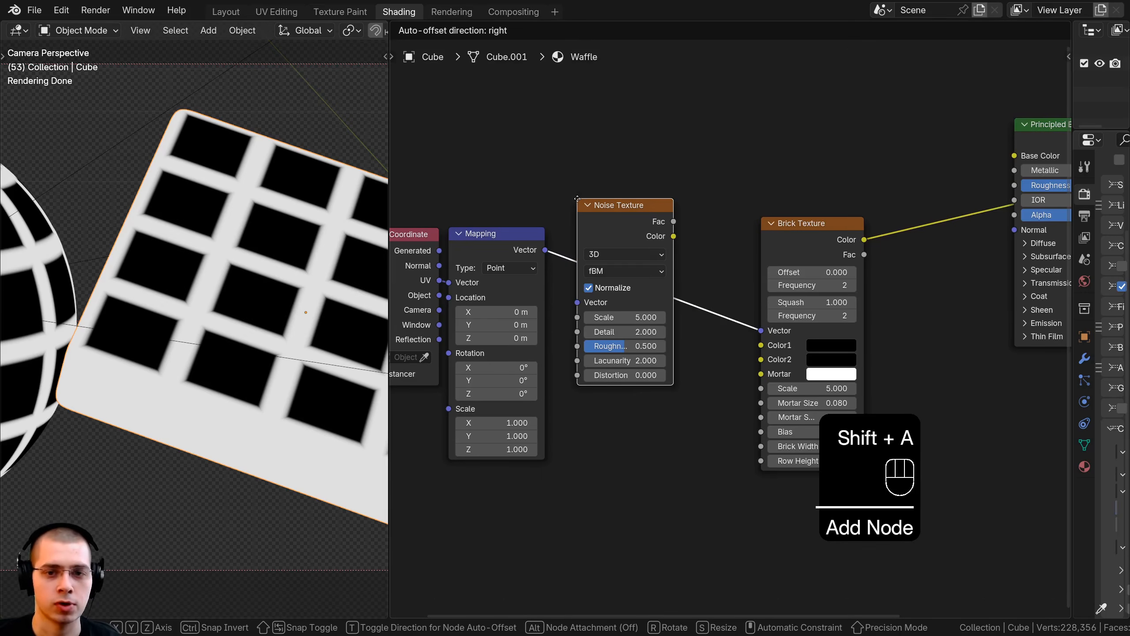
{"action": "left_click", "coordinate": [594, 235]}
{"action": "scroll", "coordinate": [616, 287], "scroll_direction": "up", "scroll_amount": 1}
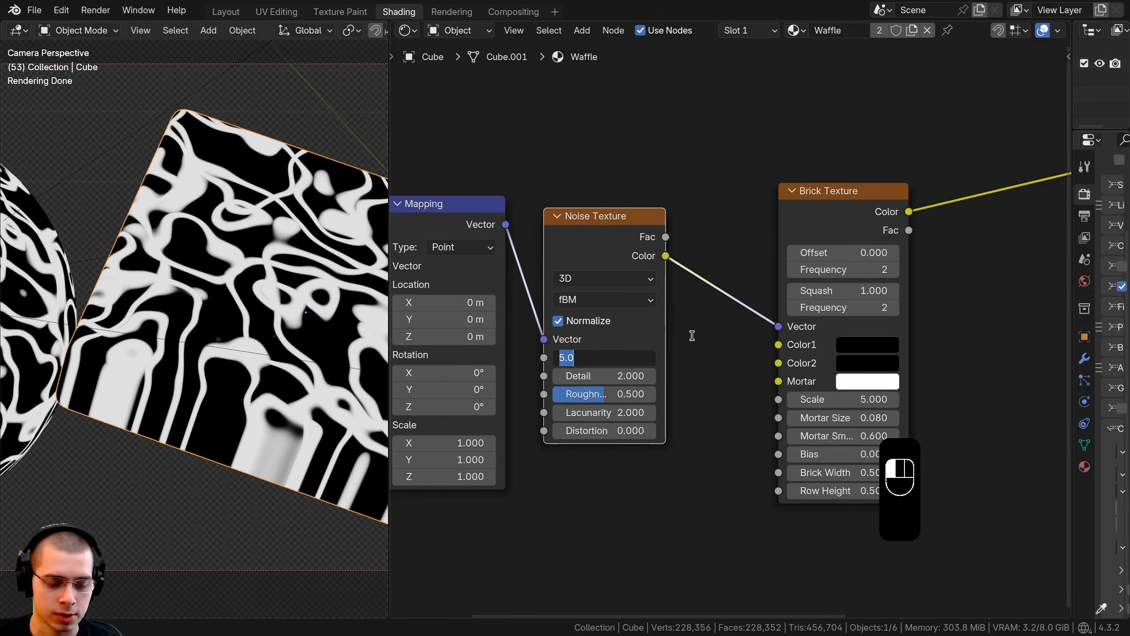
{"action": "type", "text": "3"}
{"action": "key", "text": "Return"}
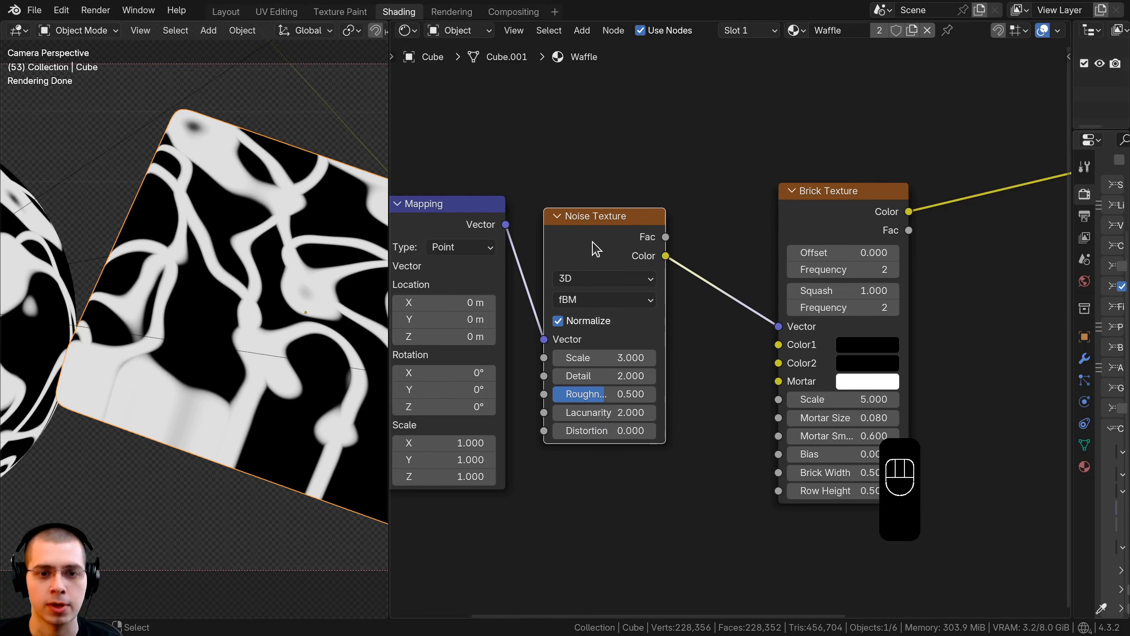
Move the Noise Texture node closer to the Mapping node and inspect the distorted pattern on the sphere
{"action": "left_click_drag", "start_coordinate": [592, 242], "coordinate": [580, 238]}
{"action": "scroll", "coordinate": [594, 273], "scroll_direction": "down", "scroll_amount": 4}
{"action": "middle_click_drag", "start_coordinate": [596, 277], "coordinate": [622, 266]}
{"action": "left_click_drag", "start_coordinate": [645, 243], "coordinate": [639, 238]}
{"action": "scroll", "coordinate": [623, 258], "scroll_direction": "down", "scroll_amount": 3}
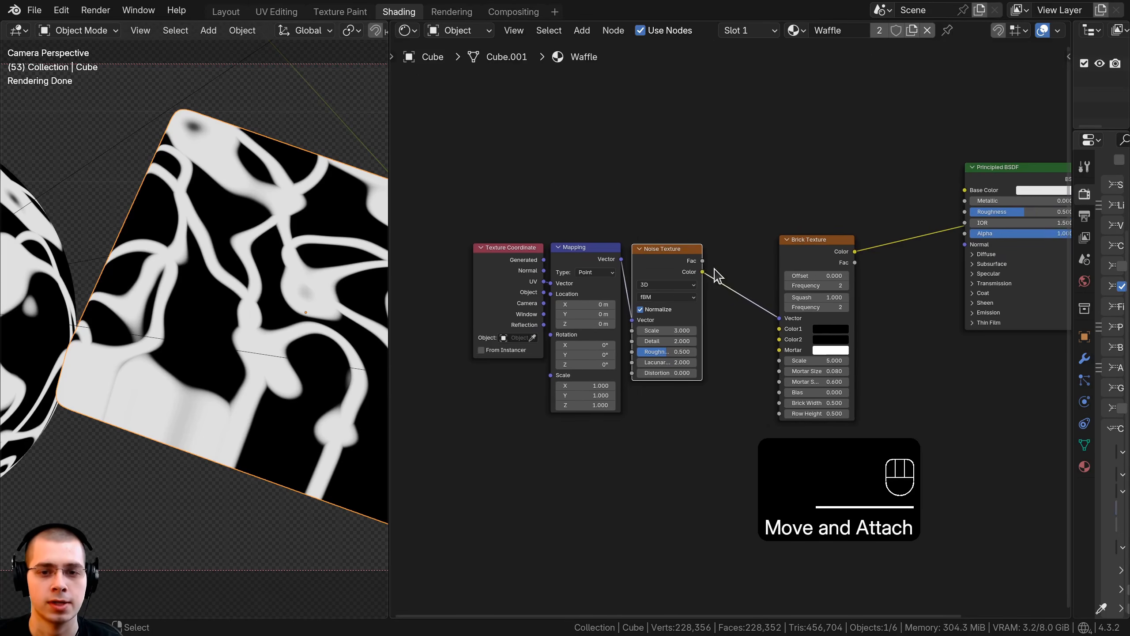
{"action": "middle_click_drag", "start_coordinate": [715, 269], "coordinate": [704, 269]}
{"action": "scroll", "coordinate": [725, 277], "scroll_direction": "up", "scroll_amount": 1}
{"action": "key", "text": "a"}
{"action": "scroll", "coordinate": [267, 263], "scroll_direction": "down", "scroll_amount": 2}
{"action": "middle_click_drag", "start_coordinate": [262, 258], "coordinate": [385, 263], "text": "shift"}
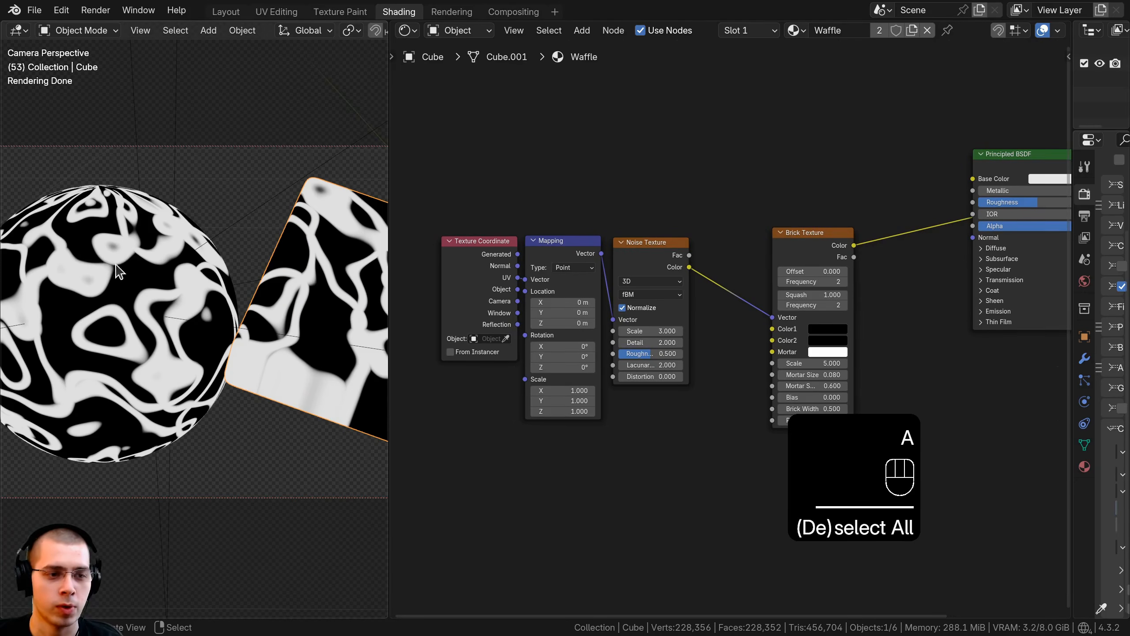
Insert a Mix Color node on the link between the Noise Texture and Brick Texture nodes
{"action": "scroll", "coordinate": [858, 218], "scroll_direction": "up", "scroll_amount": 1}
{"action": "key", "text": "shift+a"}
{"action": "type", "text": "mix"}
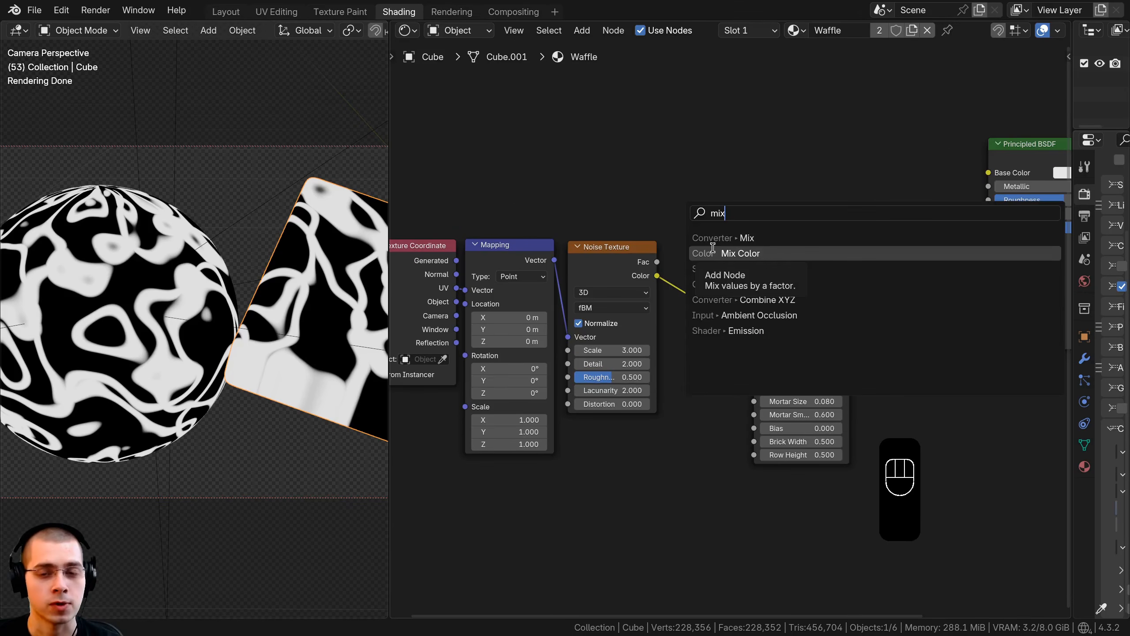
{"action": "left_click", "coordinate": [721, 255]}
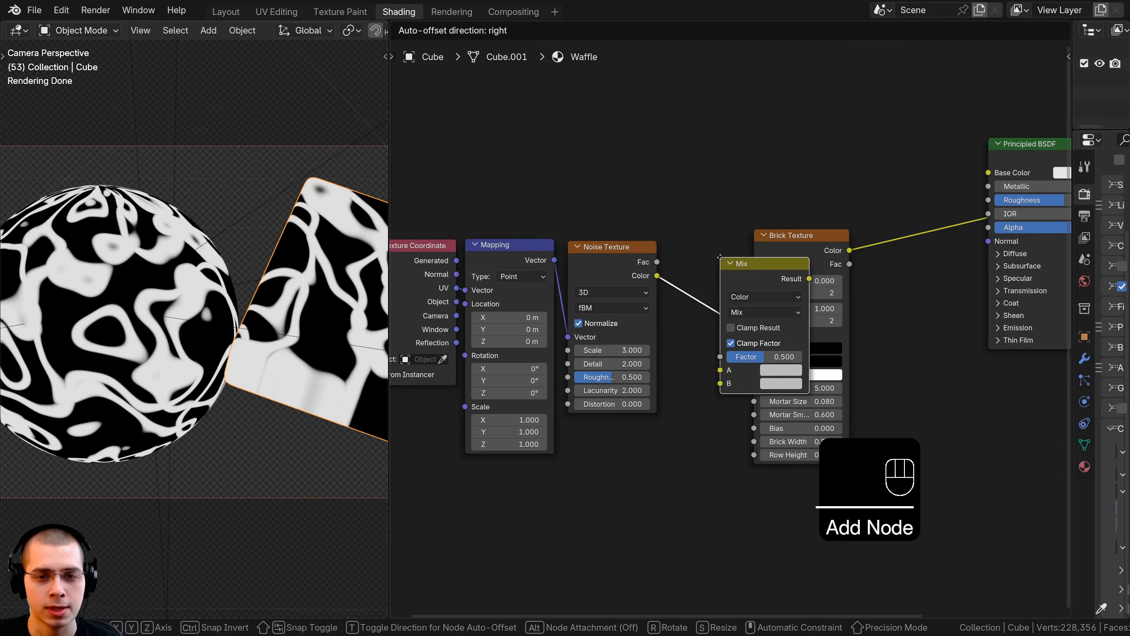
{"action": "left_click", "coordinate": [691, 260]}
{"action": "scroll", "coordinate": [614, 299], "scroll_direction": "up", "scroll_amount": 1}
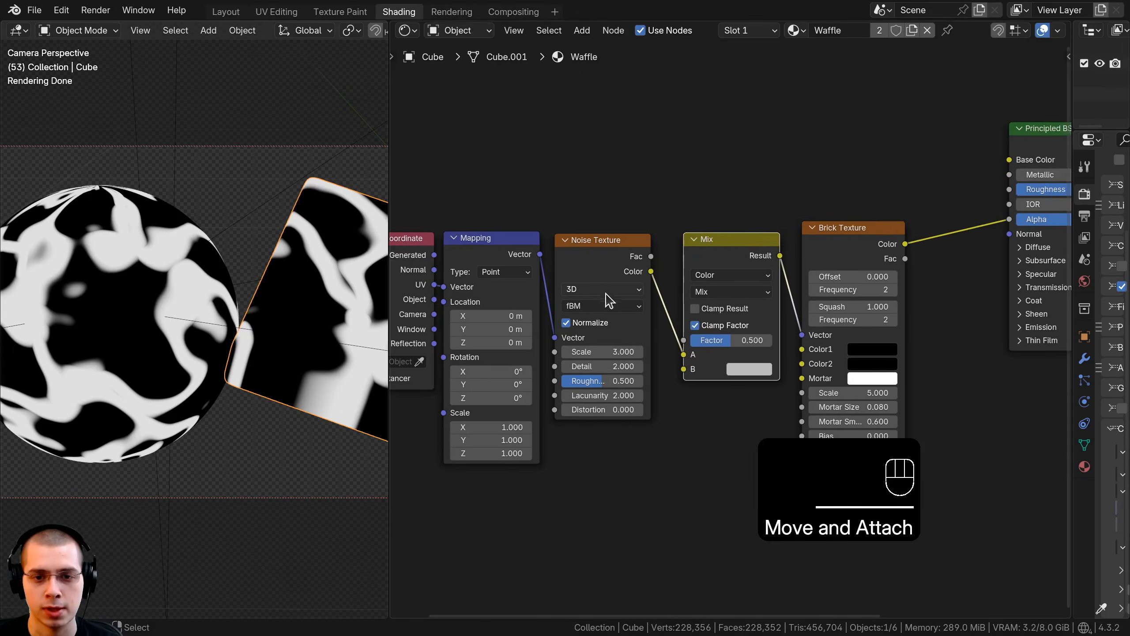
Connect the Mapping Vector to the Mix node's A input and the Noise Texture Color to B, with the Noise Texture placed lower
{"action": "middle_click_drag", "start_coordinate": [608, 301], "coordinate": [636, 273]}
{"action": "left_click_drag", "start_coordinate": [569, 227], "coordinate": [714, 328]}
{"action": "left_click_drag", "start_coordinate": [639, 239], "coordinate": [637, 352]}
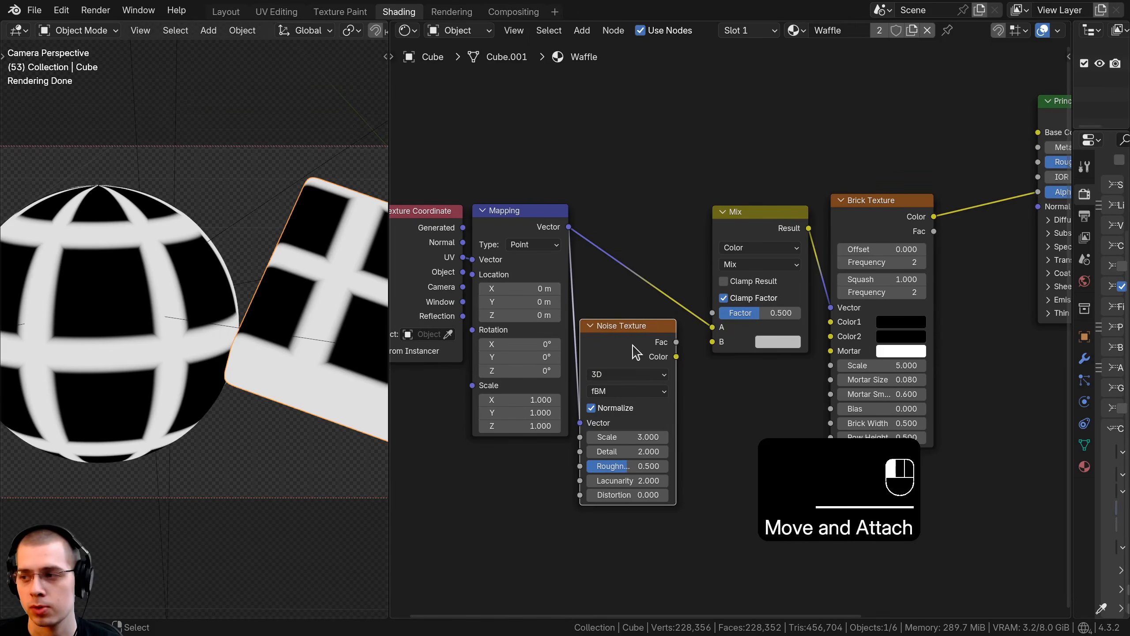
{"action": "left_click", "coordinate": [683, 363]}
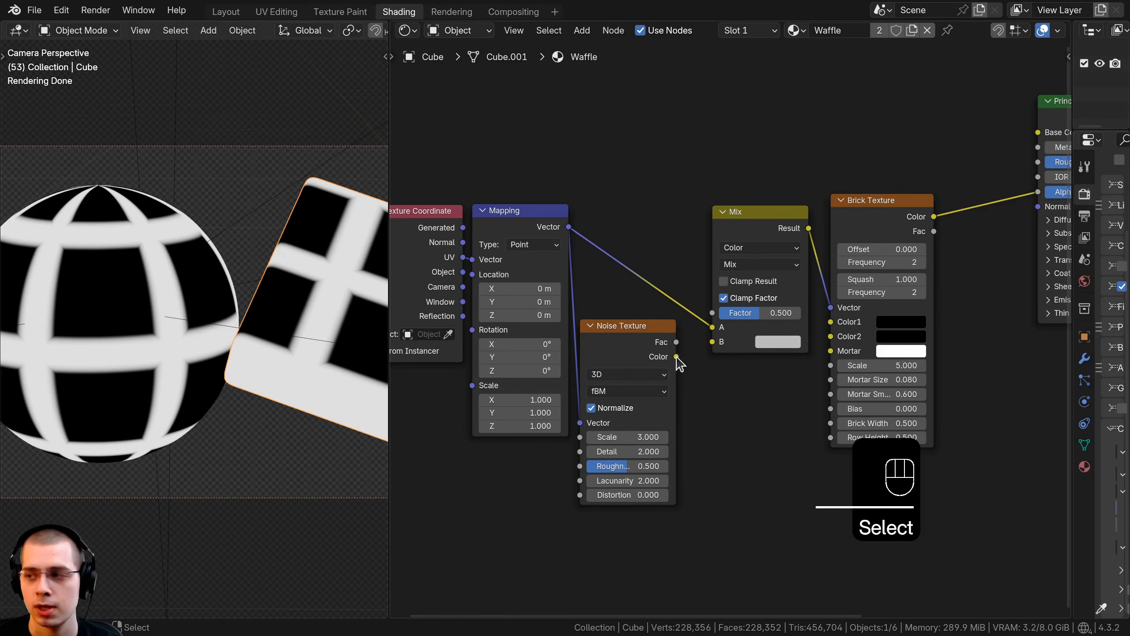
{"action": "left_click_drag", "start_coordinate": [711, 347], "coordinate": [710, 346]}
{"action": "left_click_drag", "start_coordinate": [660, 332], "coordinate": [669, 324]}
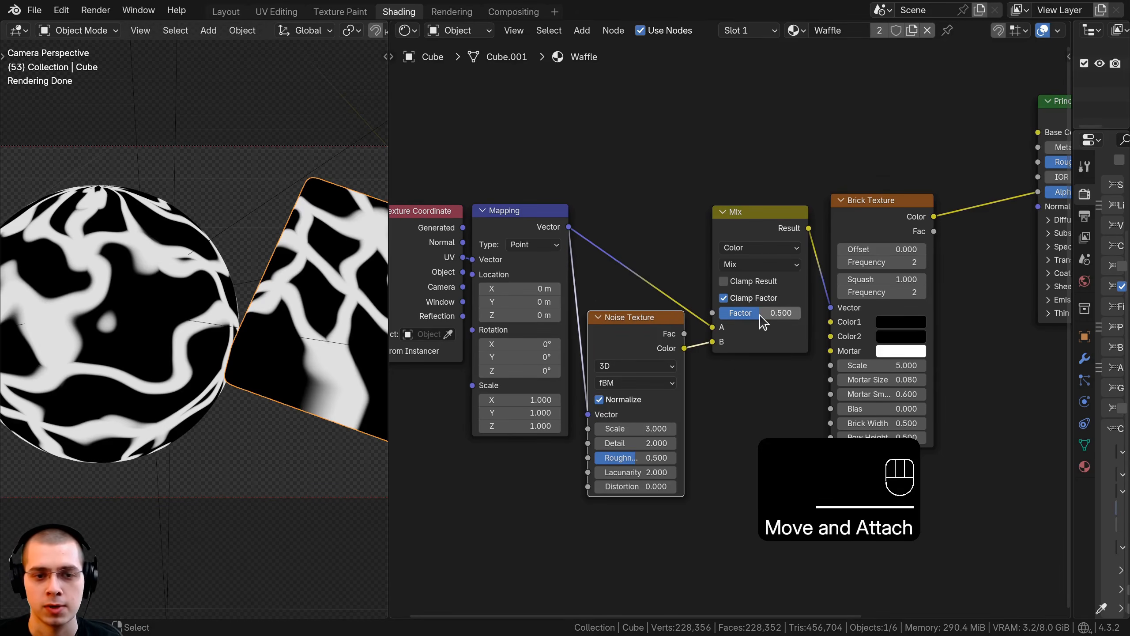
Try the Mix node's Factor at 0 and about 0.548 to compare the distortion on the sphere
{"action": "left_click_drag", "start_coordinate": [757, 315], "coordinate": [722, 318]}
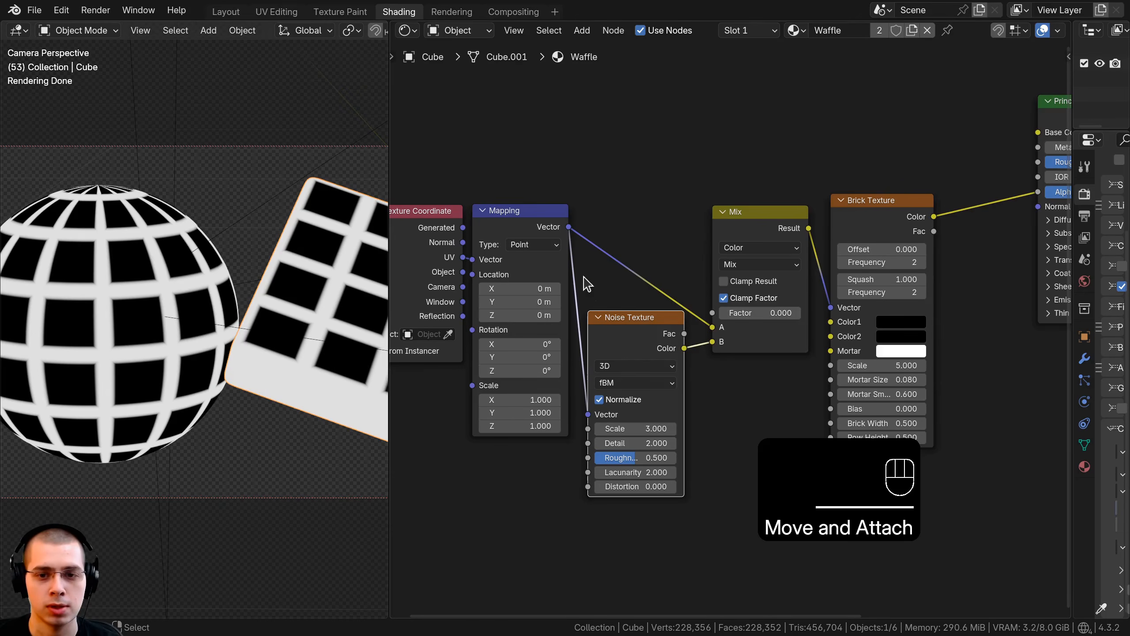
{"action": "middle_click_drag", "start_coordinate": [148, 309], "coordinate": [211, 302], "text": "shift"}
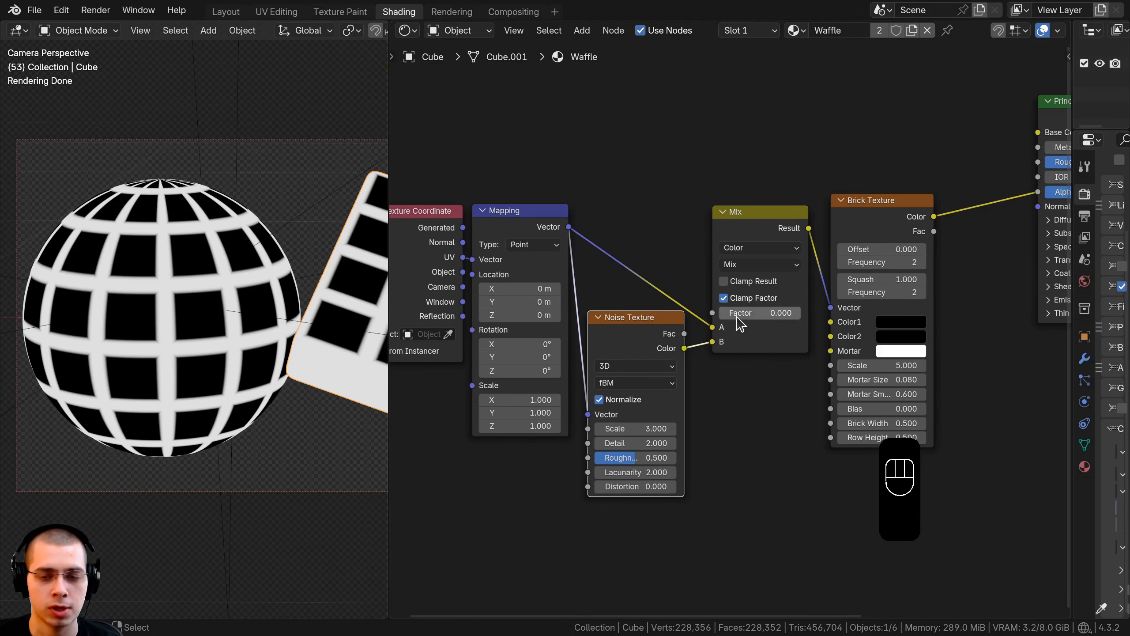
{"action": "left_click_drag", "start_coordinate": [723, 313], "coordinate": [774, 309]}
{"action": "scroll", "coordinate": [732, 325], "scroll_direction": "up", "scroll_amount": 1}
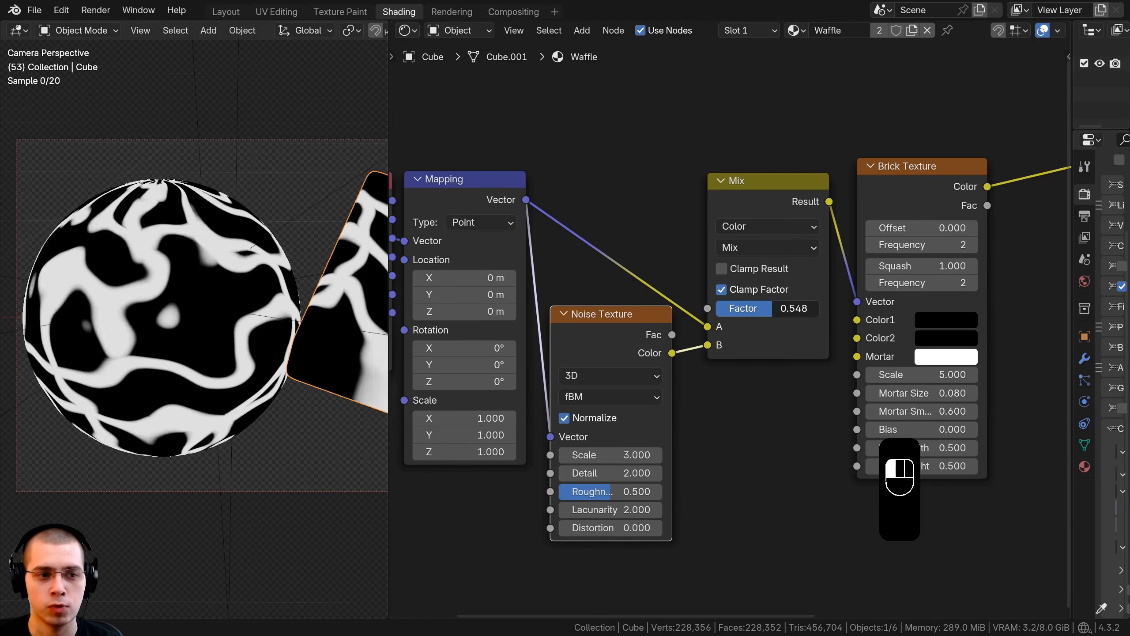
Change the Mix node's blending mode to Linear Light, set its Factor to 0.03, and check the distortion on both objects
{"action": "left_click", "coordinate": [776, 247]}
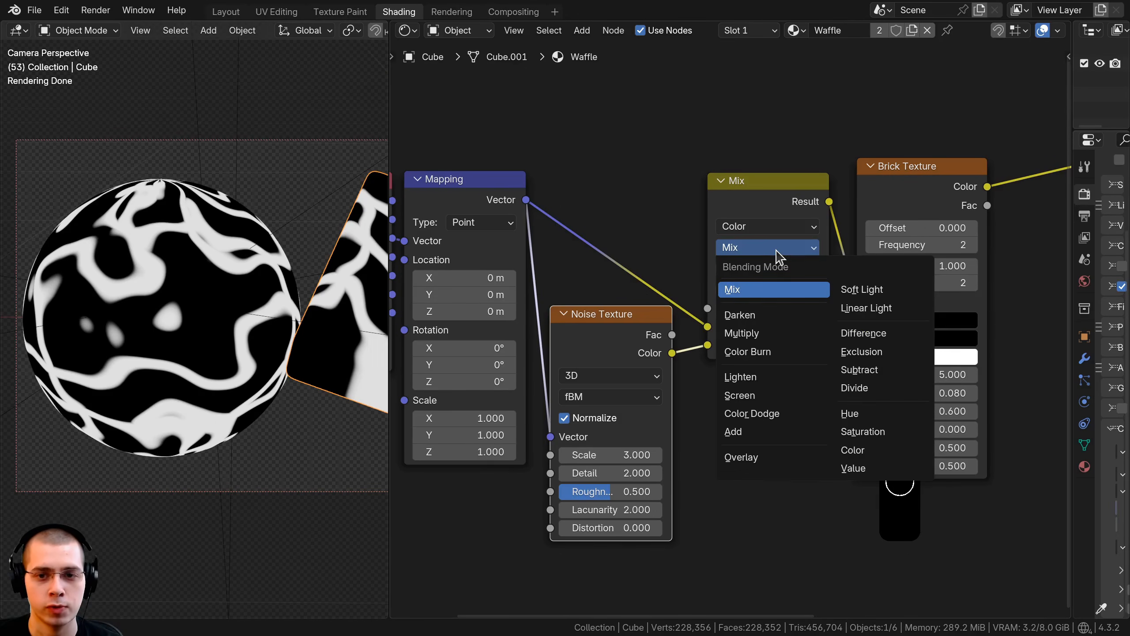
{"action": "left_click", "coordinate": [866, 308]}
{"action": "left_click_drag", "start_coordinate": [774, 309], "coordinate": [738, 308]}
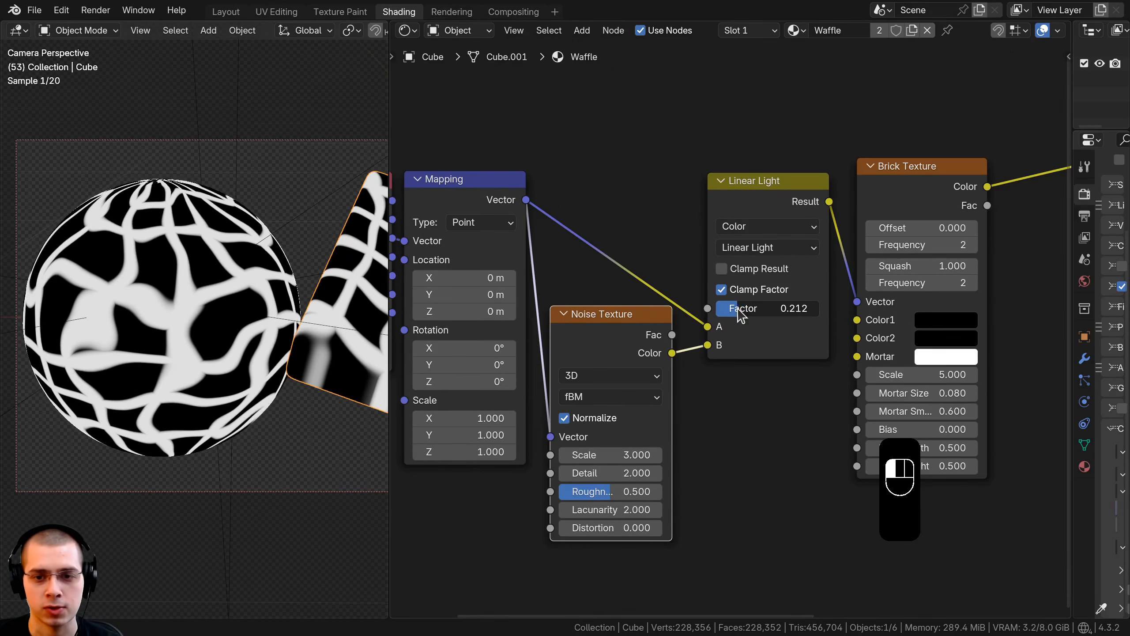
{"action": "scroll", "coordinate": [772, 349], "scroll_direction": "up", "scroll_amount": 1}
{"action": "double_click", "coordinate": [776, 314]}
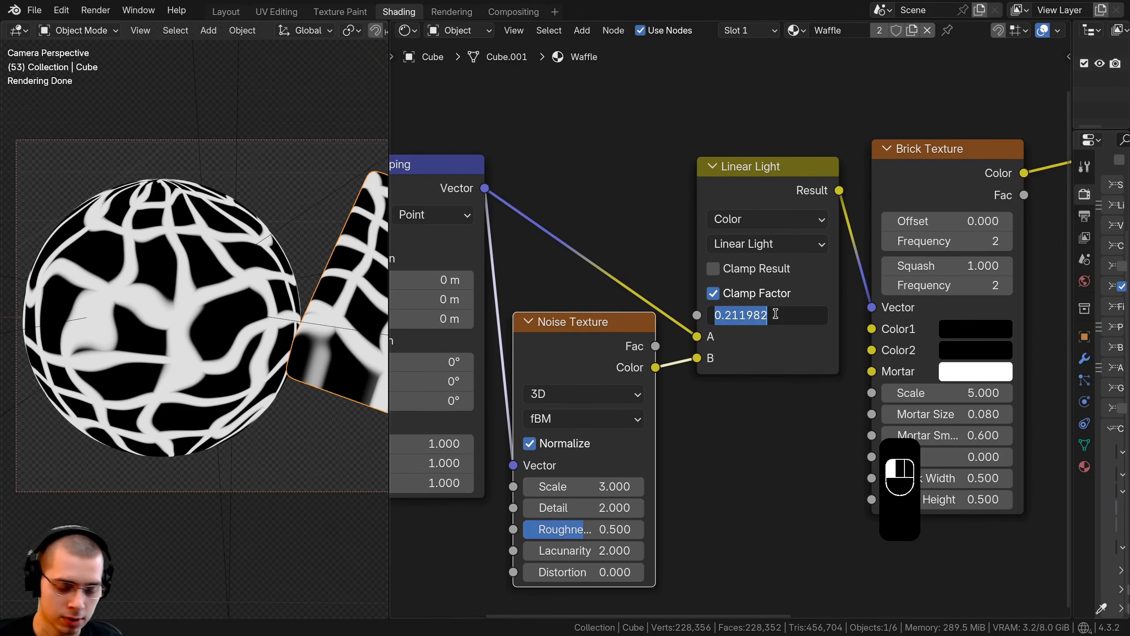
{"action": "type", "text": ".03"}
{"action": "key", "text": "Return"}
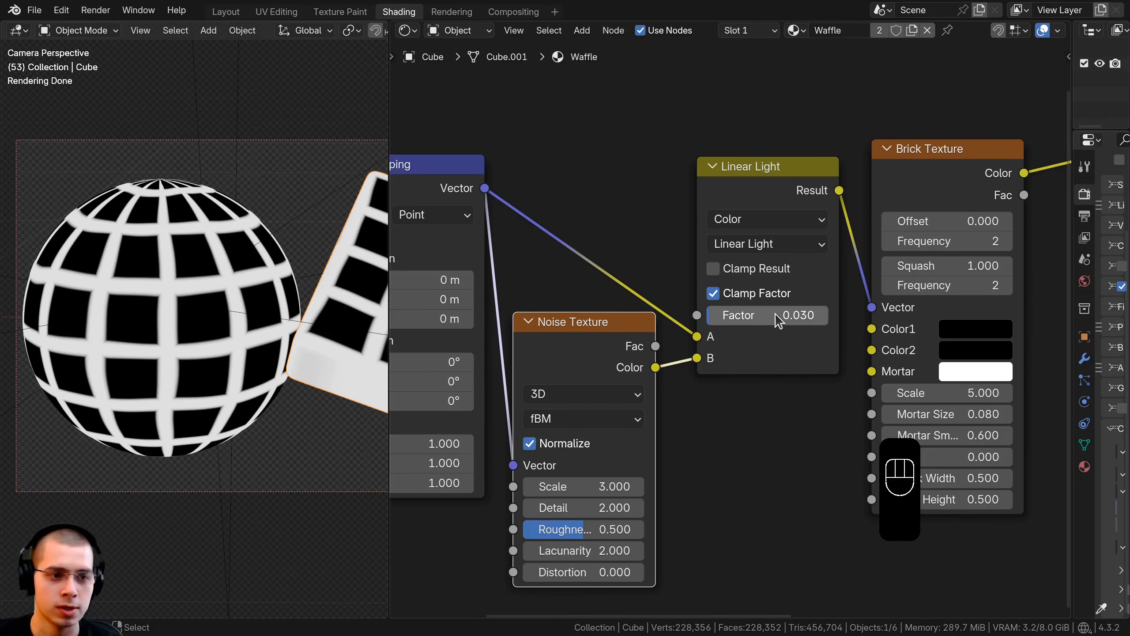
{"action": "middle_click_drag", "start_coordinate": [214, 267], "coordinate": [27, 250], "text": "shift"}
{"action": "scroll", "coordinate": [195, 223], "scroll_direction": "up", "scroll_amount": 6}
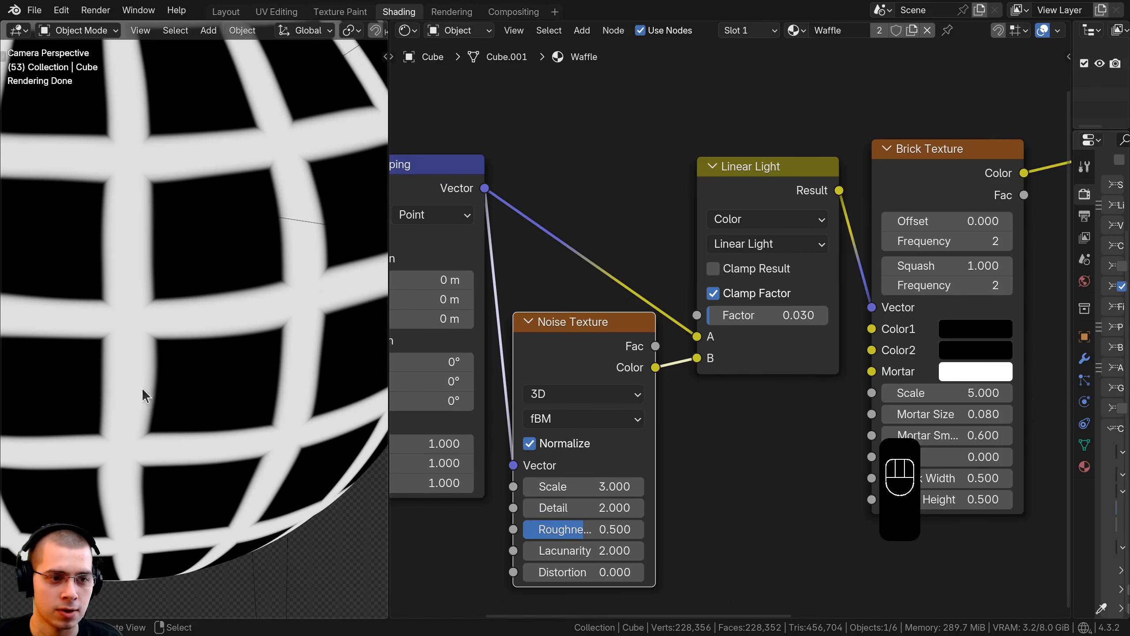
{"action": "scroll", "coordinate": [153, 231], "scroll_direction": "down", "scroll_amount": 5}
{"action": "middle_click_drag", "start_coordinate": [554, 292], "coordinate": [543, 292], "text": "shift"}
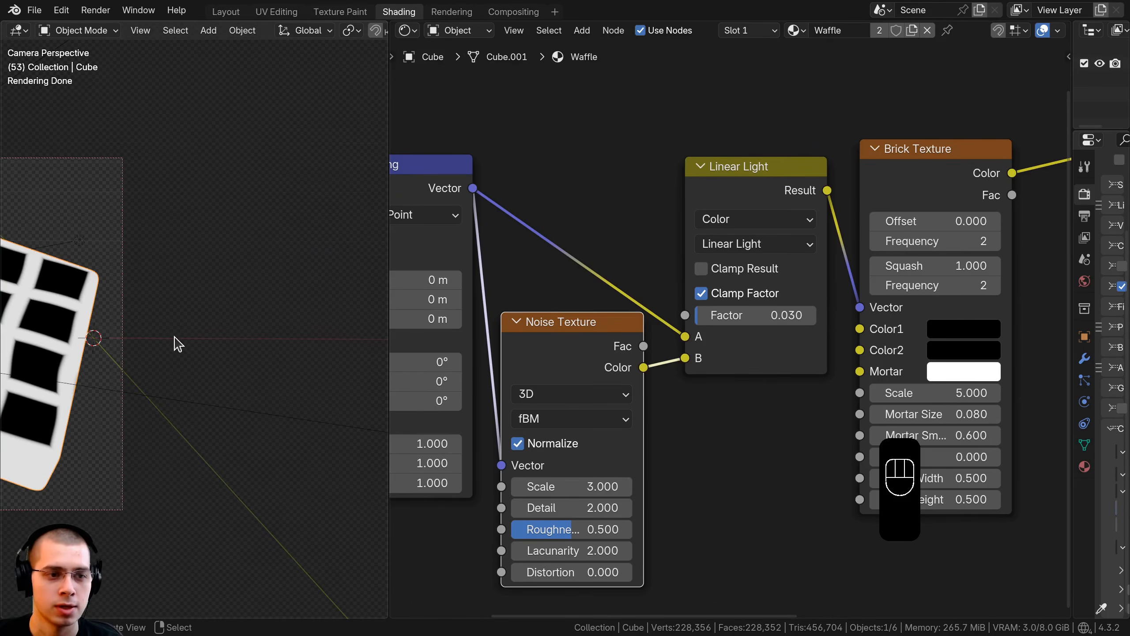
{"action": "middle_click_drag", "start_coordinate": [151, 318], "coordinate": [379, 325], "text": "shift"}
Align the Noise Texture node between Mapping and Linear Light, and shift the input nodes closer to Linear Light
{"action": "scroll", "coordinate": [730, 329], "scroll_direction": "down", "scroll_amount": 8}
{"action": "left_click", "coordinate": [699, 348]}
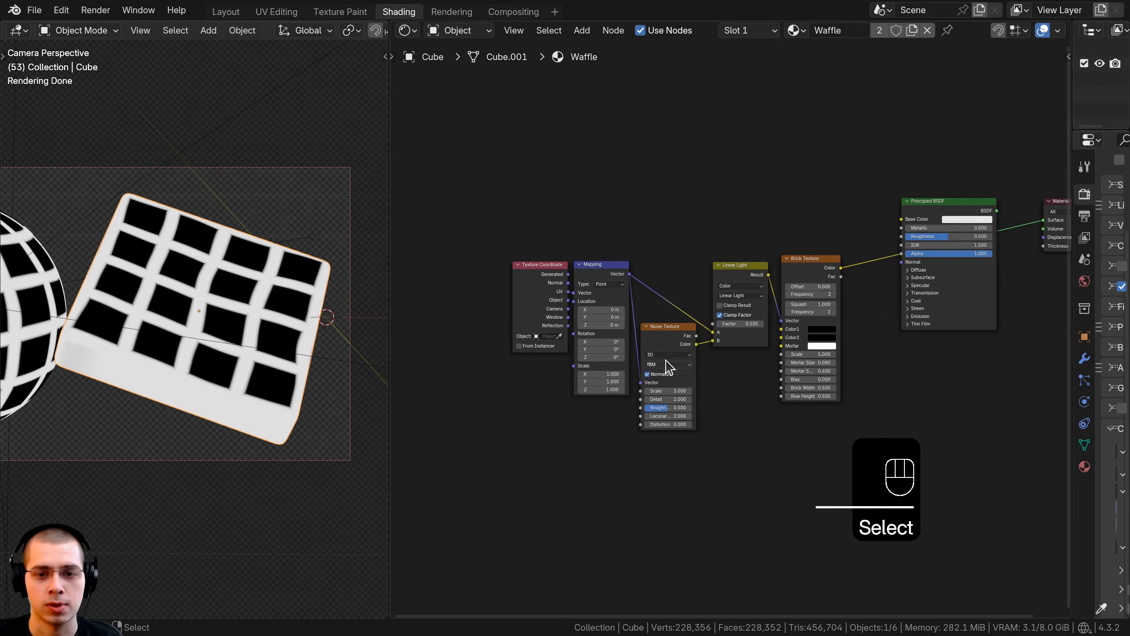
{"action": "left_click_drag", "start_coordinate": [669, 326], "coordinate": [677, 266]}
{"action": "left_click_drag", "start_coordinate": [531, 229], "coordinate": [585, 280]}
{"action": "key", "text": "g"}
{"action": "left_click", "coordinate": [595, 279]}
Move the whole texture node chain, from Texture Coordinate to Brick Texture, below the Principled BSDF node
{"action": "key", "text": "b"}
{"action": "left_click_drag", "start_coordinate": [583, 217], "coordinate": [786, 293]}
{"action": "middle_click_drag", "start_coordinate": [786, 292], "coordinate": [600, 206]}
{"action": "key", "text": "g"}
{"action": "left_click", "coordinate": [692, 307]}
Add a Displacement node beside the Brick Texture node, on its output side
{"action": "middle_click_drag", "start_coordinate": [692, 306], "coordinate": [675, 326]}
{"action": "key", "text": "shift+a"}
{"action": "left_click", "coordinate": [694, 259]}
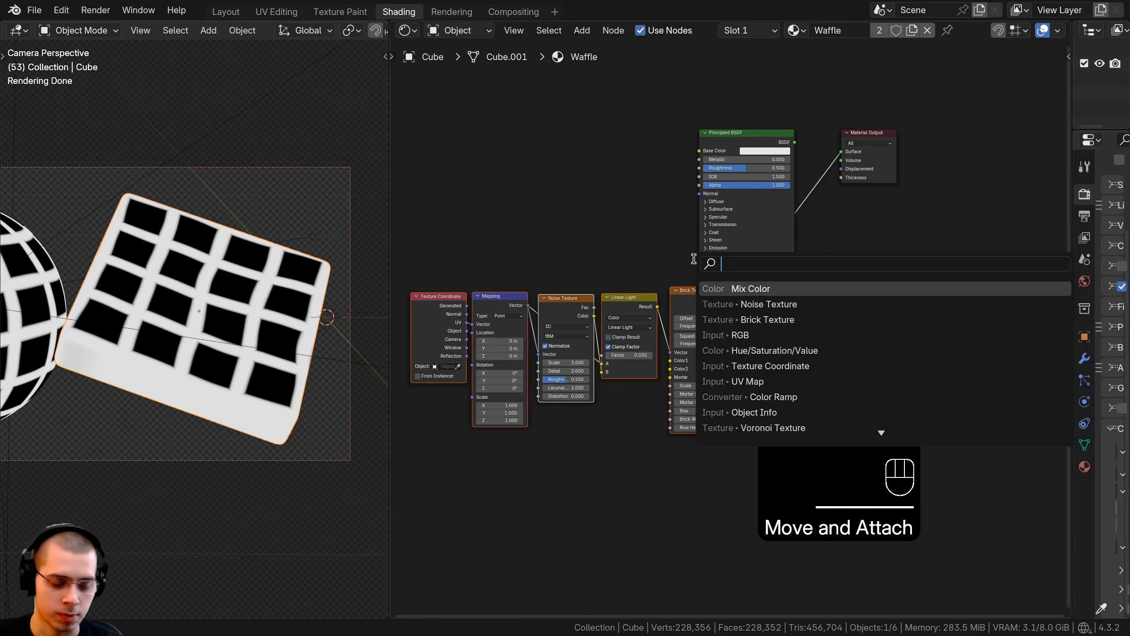
{"action": "type", "text": "dis"}
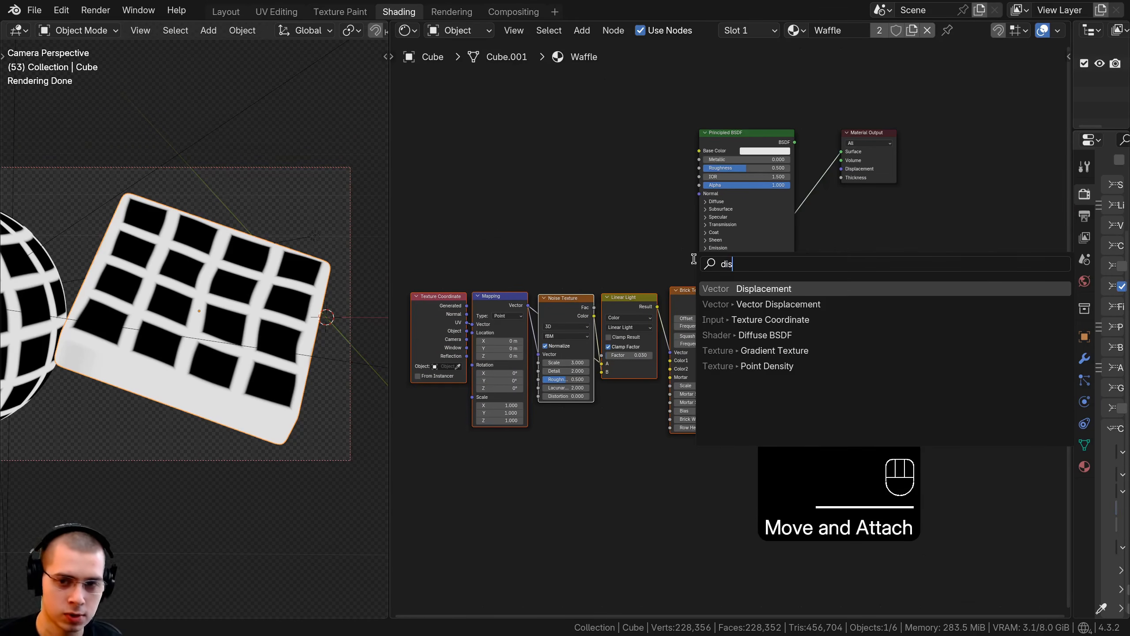
{"action": "left_click", "coordinate": [755, 287]}
{"action": "left_click", "coordinate": [750, 292]}
{"action": "scroll", "coordinate": [773, 324], "scroll_direction": "up", "scroll_amount": 2}
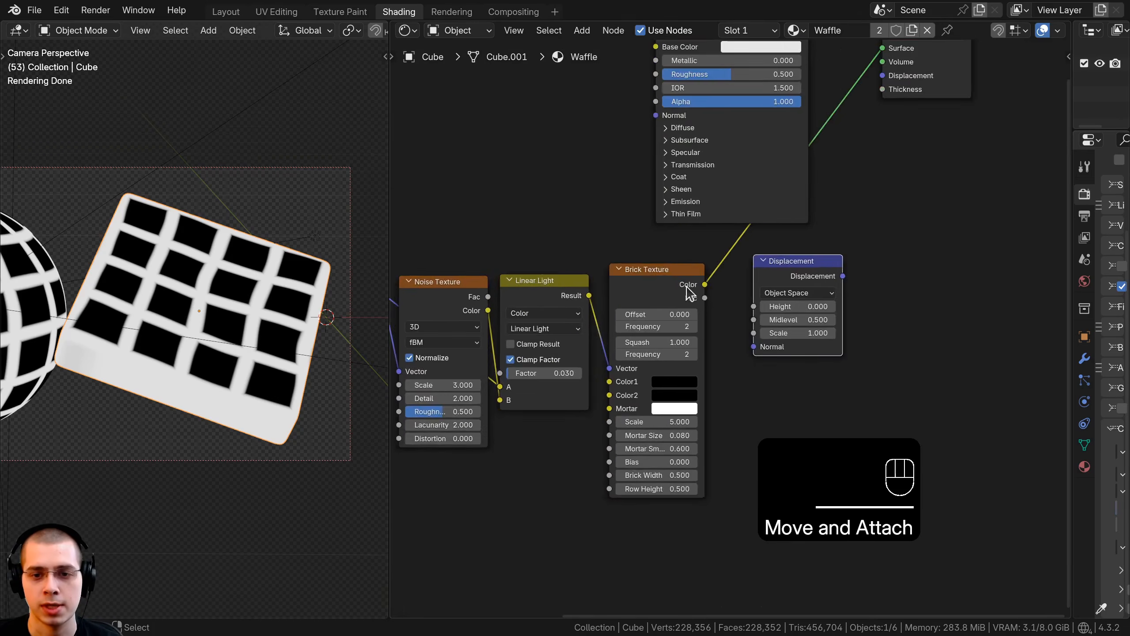
Link the Brick Texture Color to the Displacement Height, and the Displacement output to the Material Output's Displacement input
{"action": "scroll", "coordinate": [690, 294], "scroll_direction": "up", "scroll_amount": 3}
{"action": "left_click", "coordinate": [687, 258]}
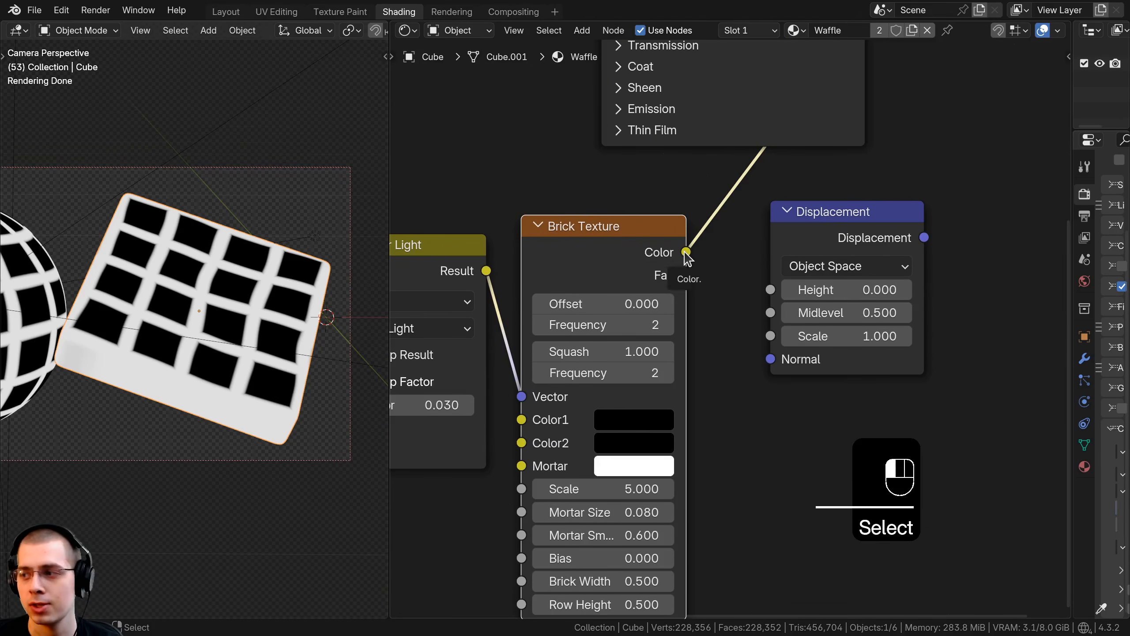
{"action": "left_click_drag", "start_coordinate": [767, 290], "coordinate": [767, 290]}
{"action": "scroll", "coordinate": [732, 329], "scroll_direction": "down", "scroll_amount": 5}
{"action": "middle_click_drag", "start_coordinate": [732, 328], "coordinate": [672, 417]}
{"action": "left_click_drag", "start_coordinate": [770, 367], "coordinate": [836, 147]}
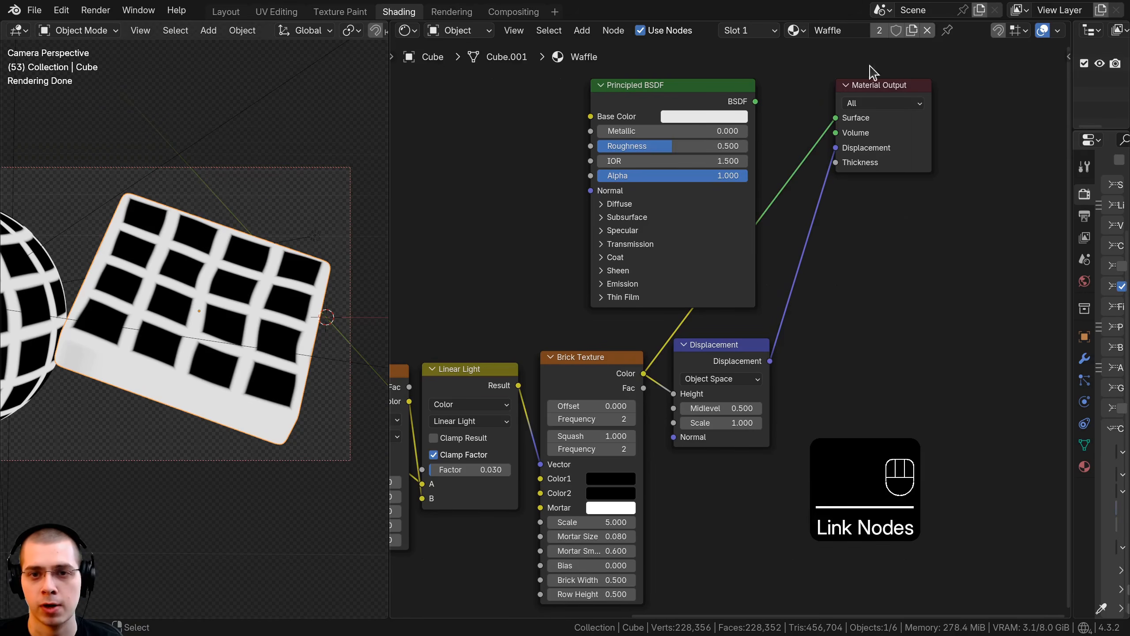
Reconnect the Principled BSDF to the Material Output's Surface and inspect the waffle relief on the sphere
{"action": "left_click", "coordinate": [658, 101], "text": "ctrl+shift"}
{"action": "left_click_drag", "start_coordinate": [659, 100], "coordinate": [674, 98]}
{"action": "scroll", "coordinate": [199, 336], "scroll_direction": "down", "scroll_amount": 2}
{"action": "middle_click_drag", "start_coordinate": [158, 331], "coordinate": [228, 326], "text": "shift"}
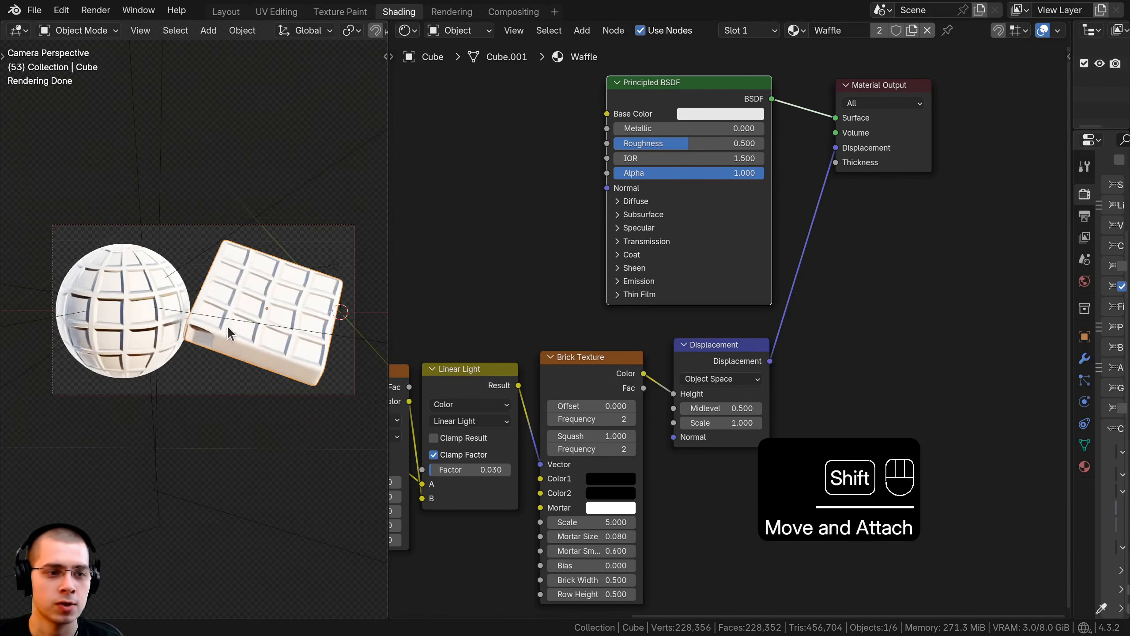
{"action": "scroll", "coordinate": [227, 333], "scroll_direction": "up", "scroll_amount": 6}
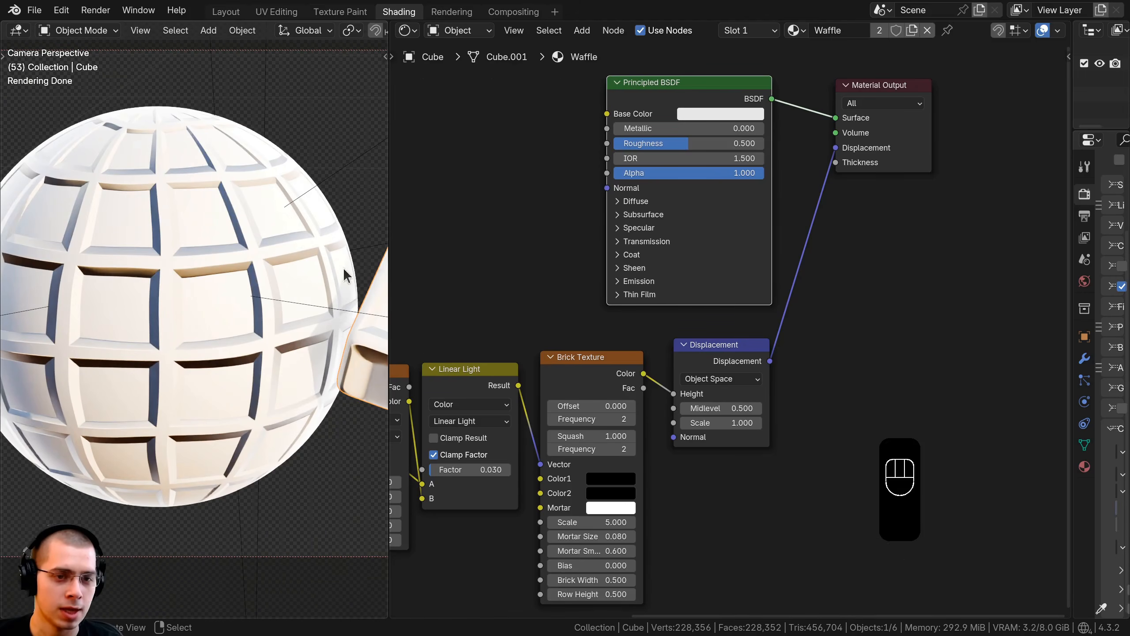
{"action": "scroll", "coordinate": [333, 201], "scroll_direction": "up", "scroll_amount": 2}
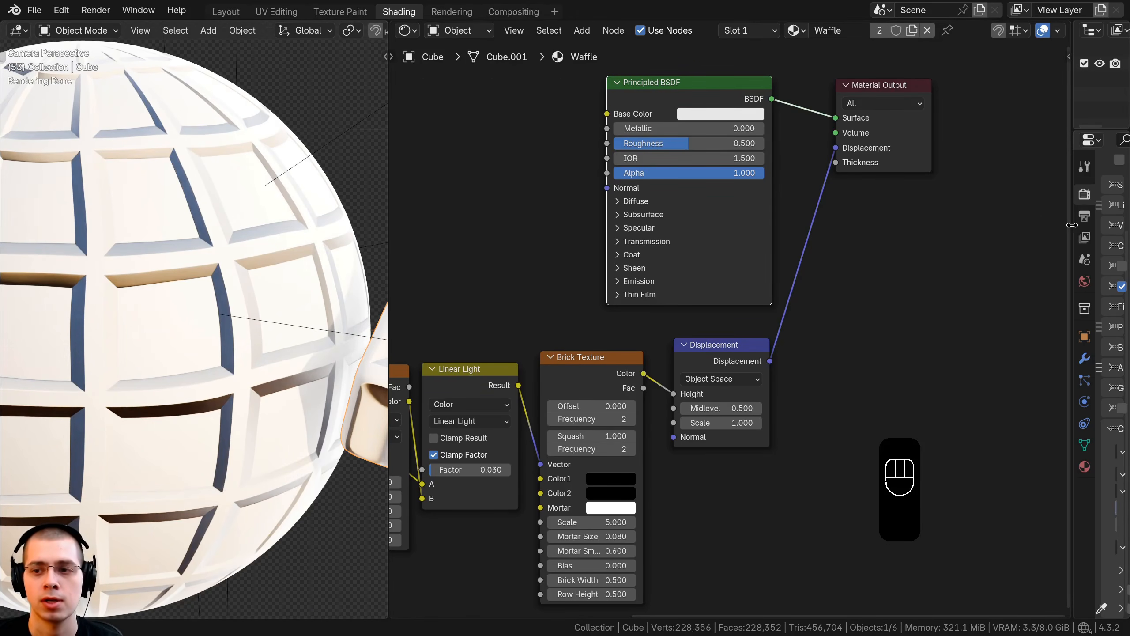
Widen the properties editor and set the Waffle material's surface displacement method to Displacement and Bump
{"action": "left_click_drag", "start_coordinate": [1068, 234], "coordinate": [901, 244]}
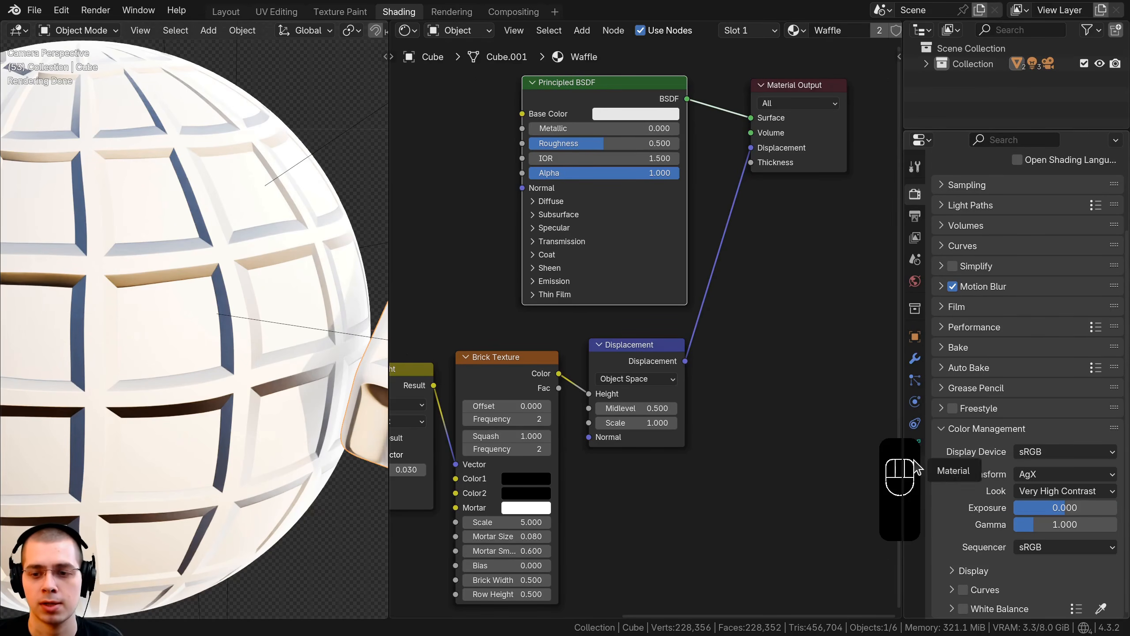
{"action": "left_click", "coordinate": [913, 463]}
{"action": "left_click_drag", "start_coordinate": [902, 415], "coordinate": [893, 440]}
{"action": "scroll", "coordinate": [983, 289], "scroll_direction": "down", "scroll_amount": 3}
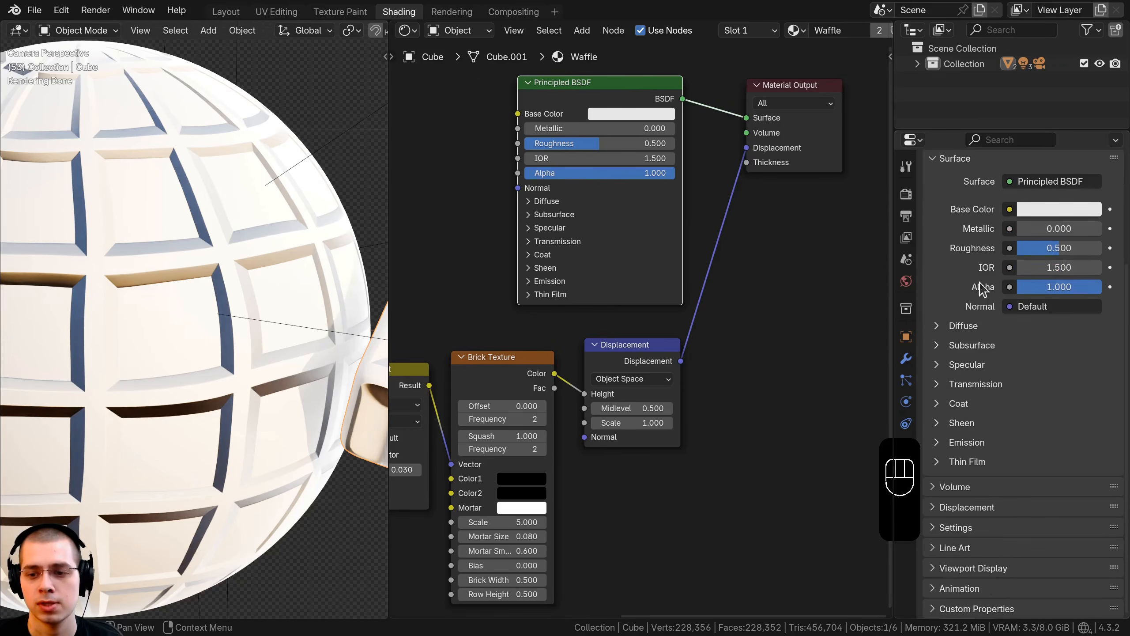
{"action": "left_click", "coordinate": [952, 527]}
{"action": "scroll", "coordinate": [966, 509], "scroll_direction": "down", "scroll_amount": 5}
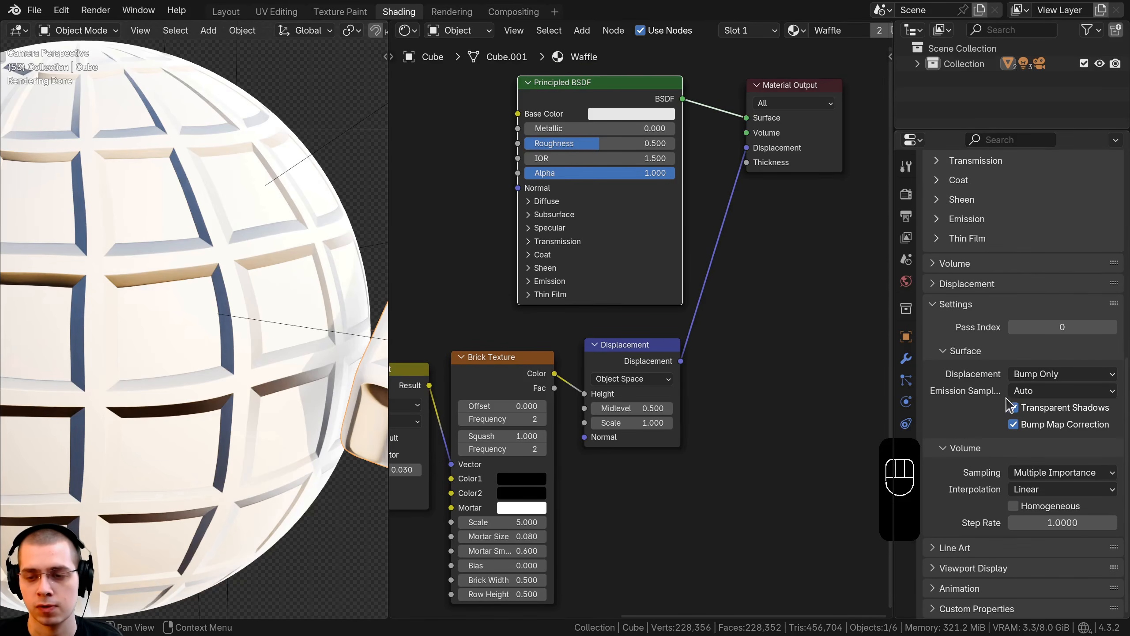
{"action": "left_click", "coordinate": [1039, 376]}
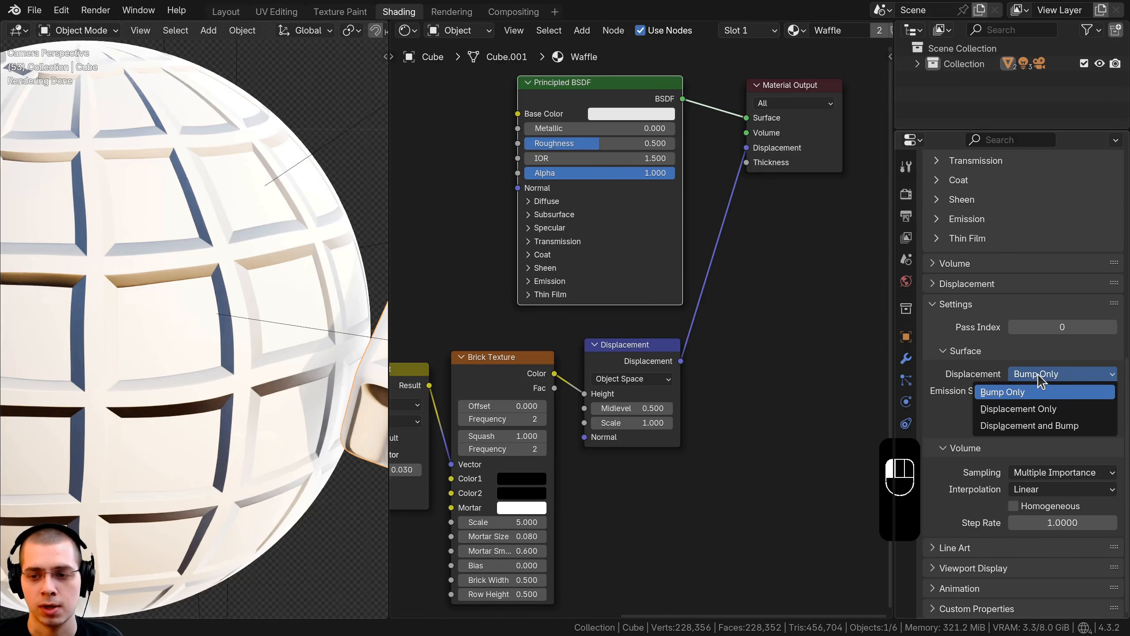
{"action": "left_click", "coordinate": [1018, 426]}
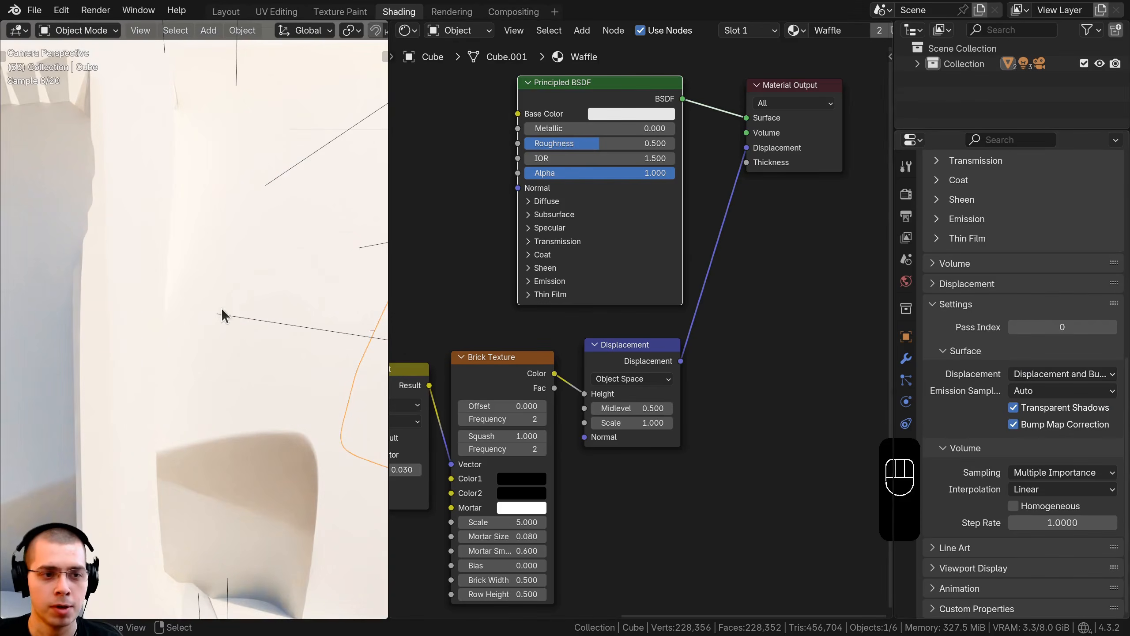
Set the Displacement node's Scale to 0.01, check the relief on the sphere, and deselect all objects
{"action": "left_click", "coordinate": [284, 334], "text": "shift"}
{"action": "scroll", "coordinate": [658, 508], "scroll_direction": "up", "scroll_amount": 3}
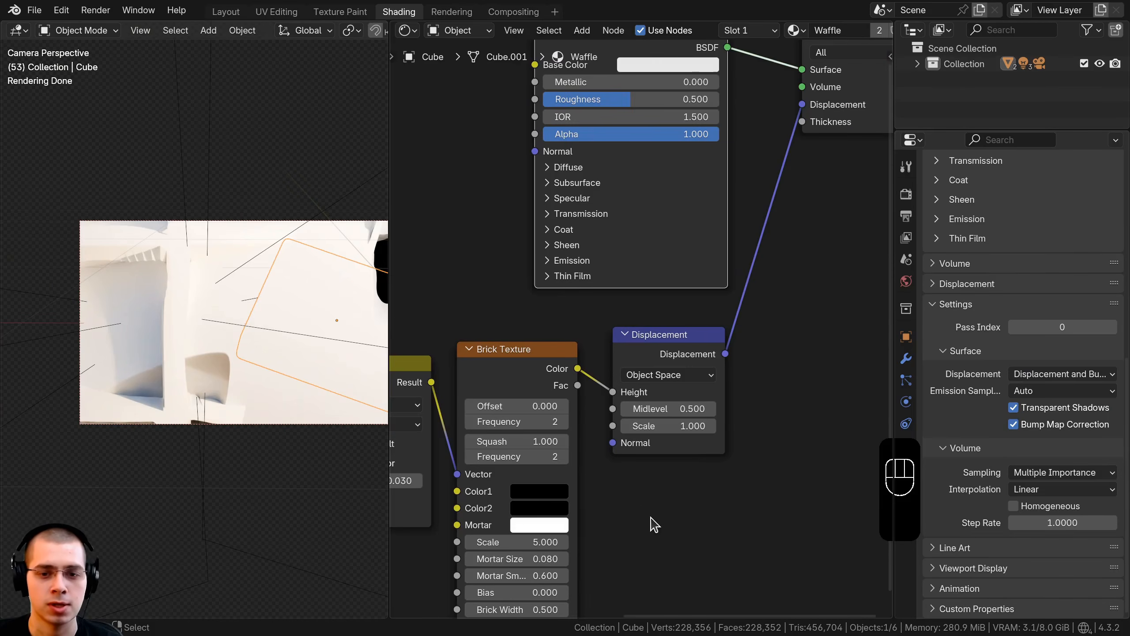
{"action": "scroll", "coordinate": [682, 453], "scroll_direction": "up", "scroll_amount": 1}
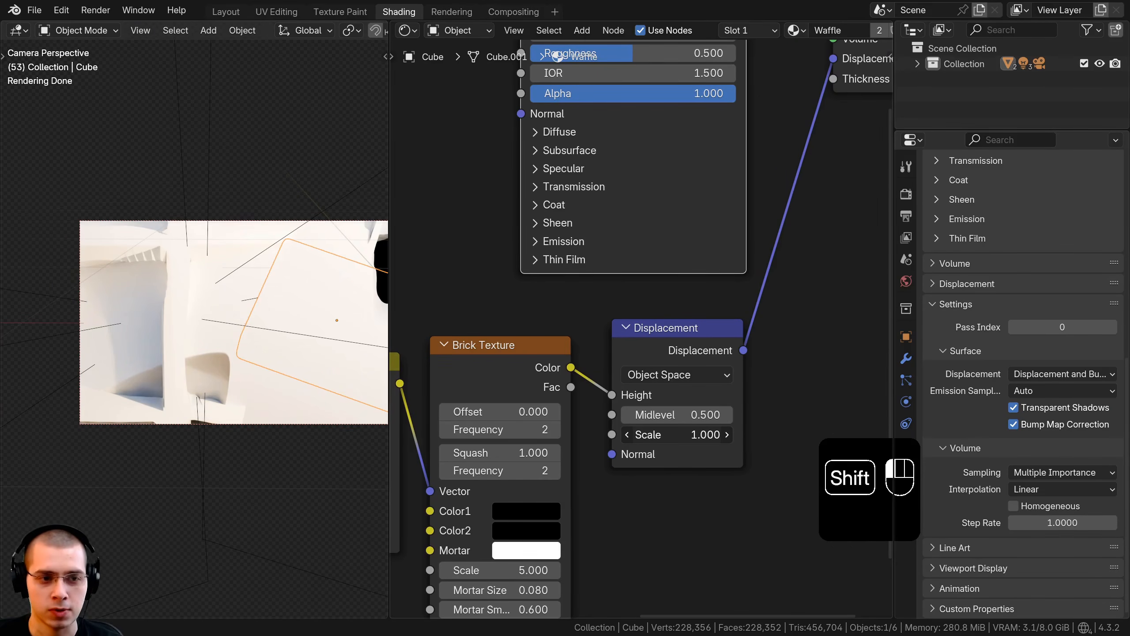
{"action": "left_click_drag", "start_coordinate": [676, 434], "coordinate": [642, 435]}
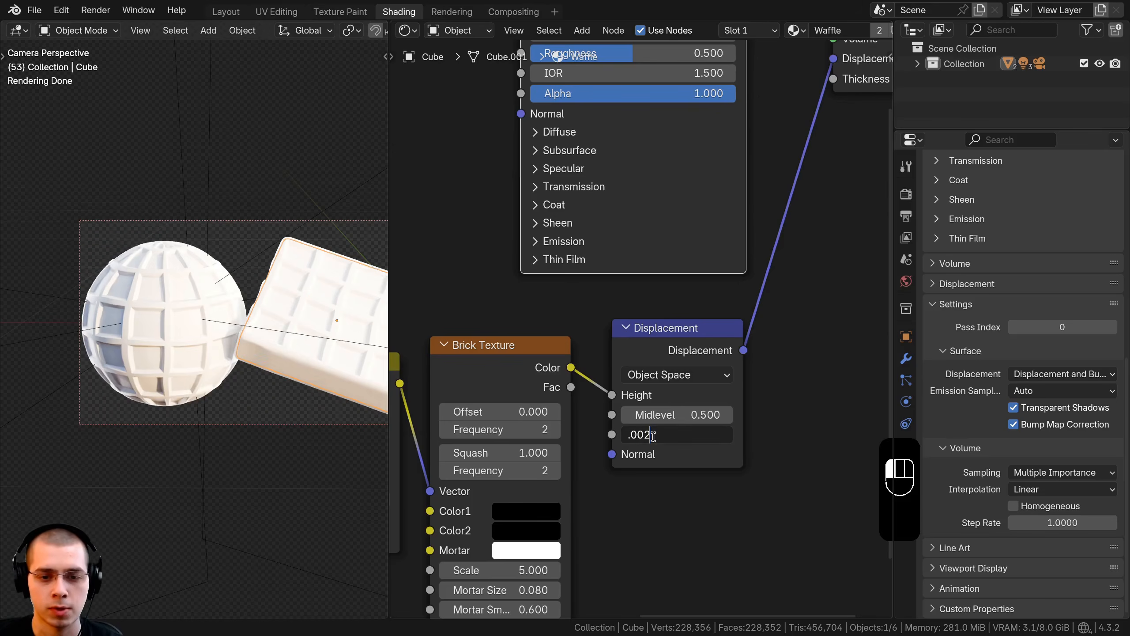
{"action": "key", "text": "BackSpace"}
{"action": "key", "text": "BackSpace"}
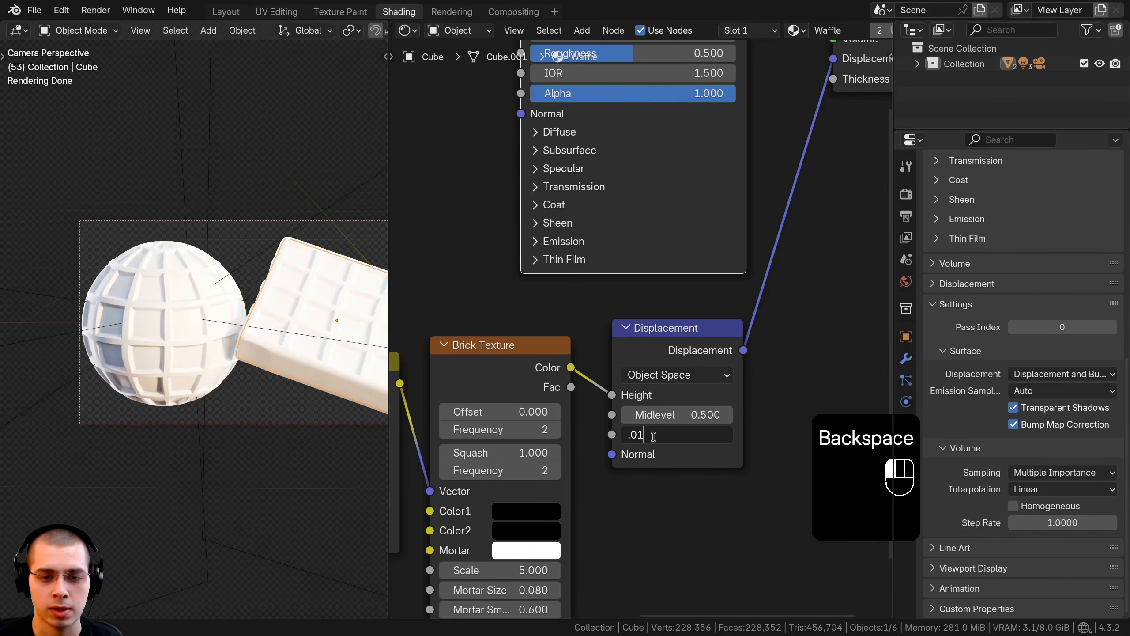
{"action": "key", "text": "Return"}
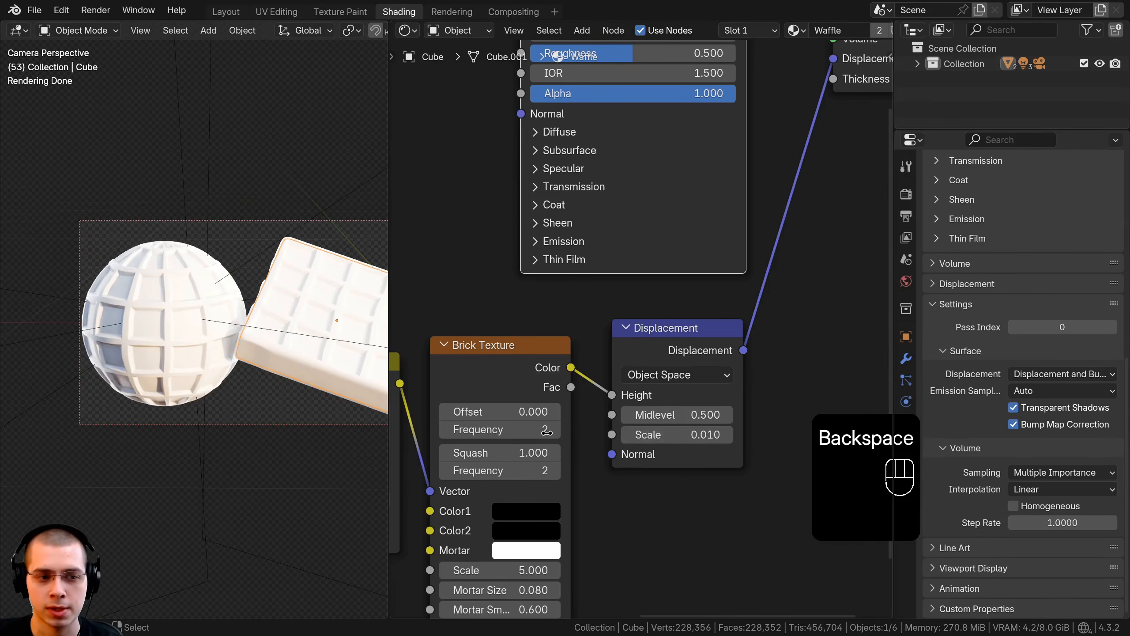
{"action": "scroll", "coordinate": [235, 299], "scroll_direction": "up", "scroll_amount": 5}
{"action": "key", "text": "alt+a"}
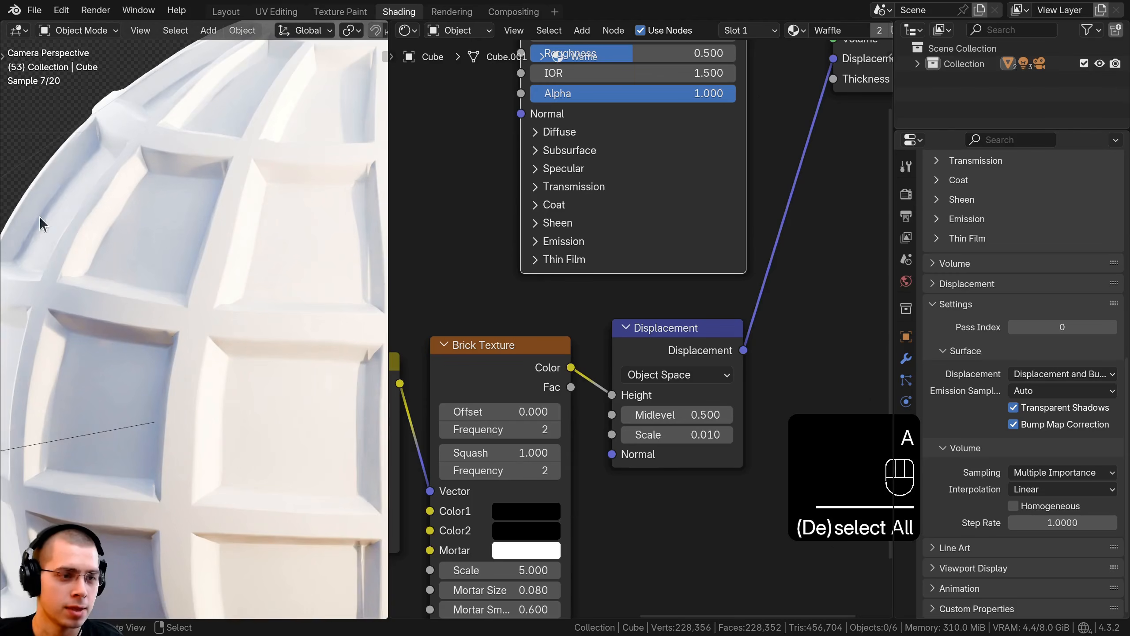
Add a second Noise Texture node in the empty area above the displacement node chain
{"action": "scroll", "coordinate": [186, 287], "scroll_direction": "down", "scroll_amount": 8}
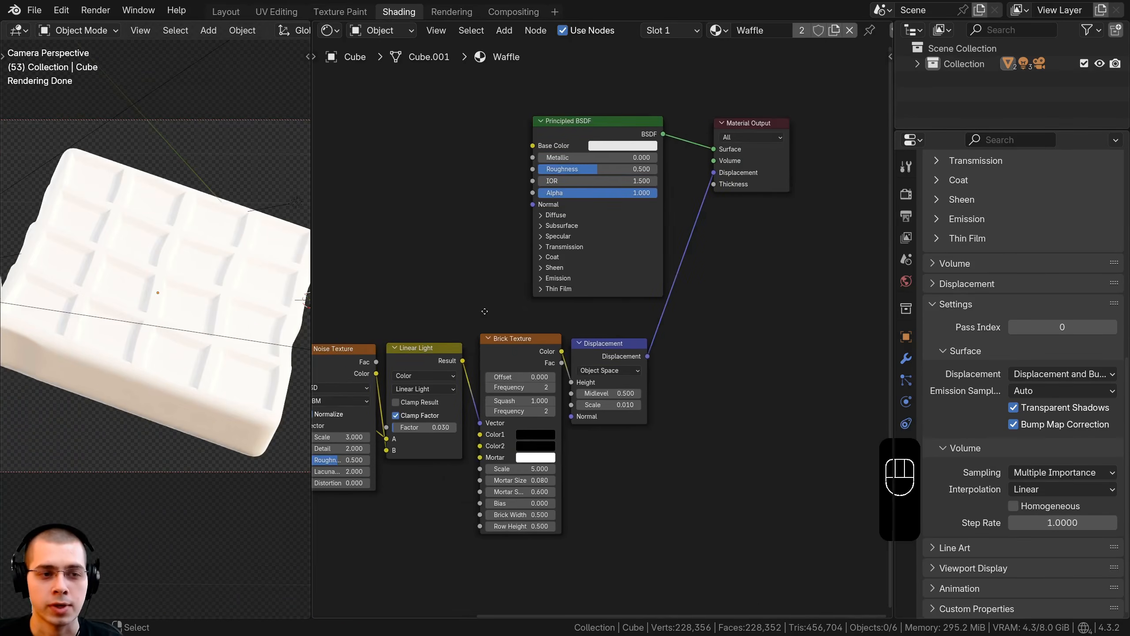
{"action": "middle_click_drag", "start_coordinate": [485, 311], "coordinate": [661, 339]}
{"action": "scroll", "coordinate": [515, 334], "scroll_direction": "up", "scroll_amount": 1}
{"action": "middle_click_drag", "start_coordinate": [518, 320], "coordinate": [604, 364]}
{"action": "key", "text": "shift+a"}
{"action": "left_click", "coordinate": [638, 192]}
{"action": "type", "text": "noi"}
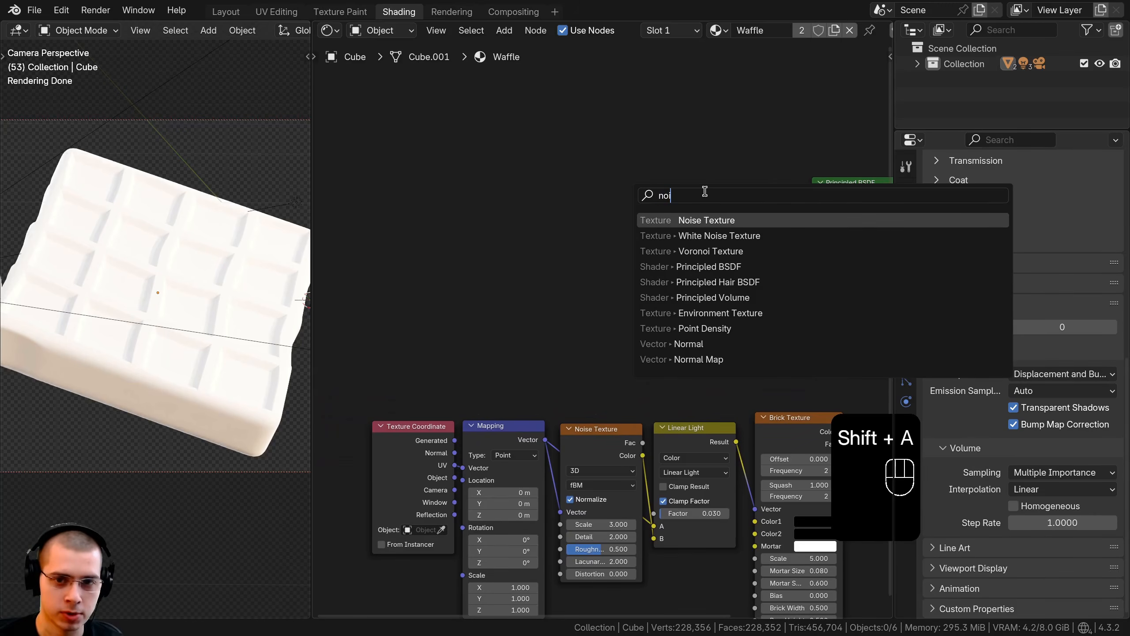
{"action": "key", "text": "Return"}
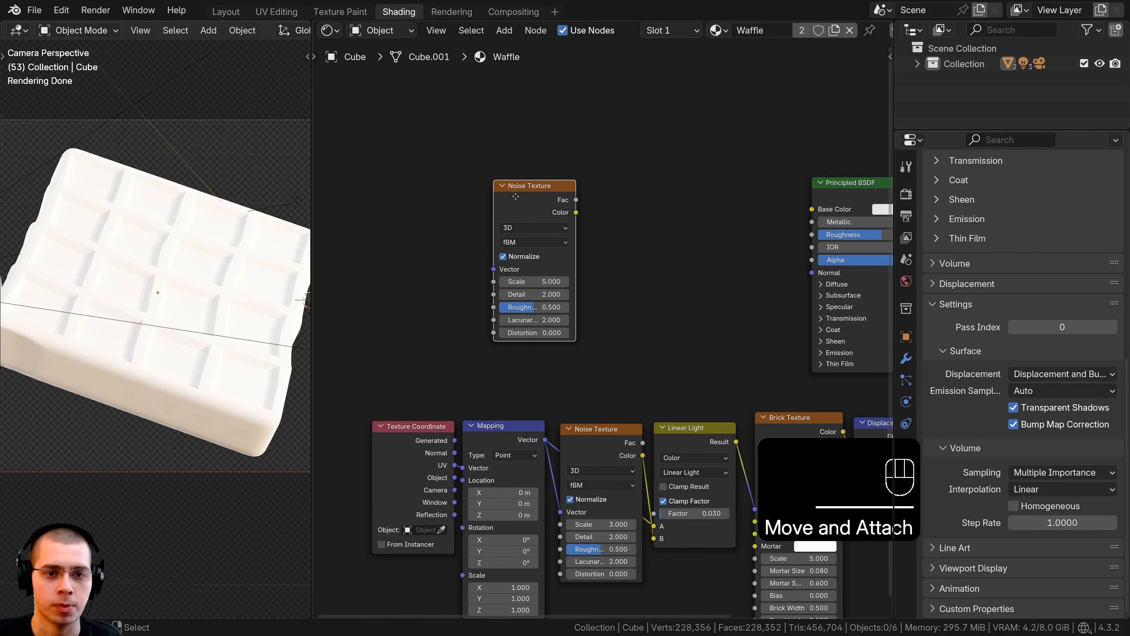
{"action": "left_click", "coordinate": [572, 193]}
Add Texture Coordinate and Mapping nodes to the new Noise Texture, feed Mapping from the Object output, and line the nodes up
{"action": "key", "text": "ctrl+t"}
{"action": "middle_click_drag", "start_coordinate": [437, 249], "coordinate": [543, 250]}
{"action": "scroll", "coordinate": [511, 270], "scroll_direction": "up", "scroll_amount": 1}
{"action": "key", "text": "a"}
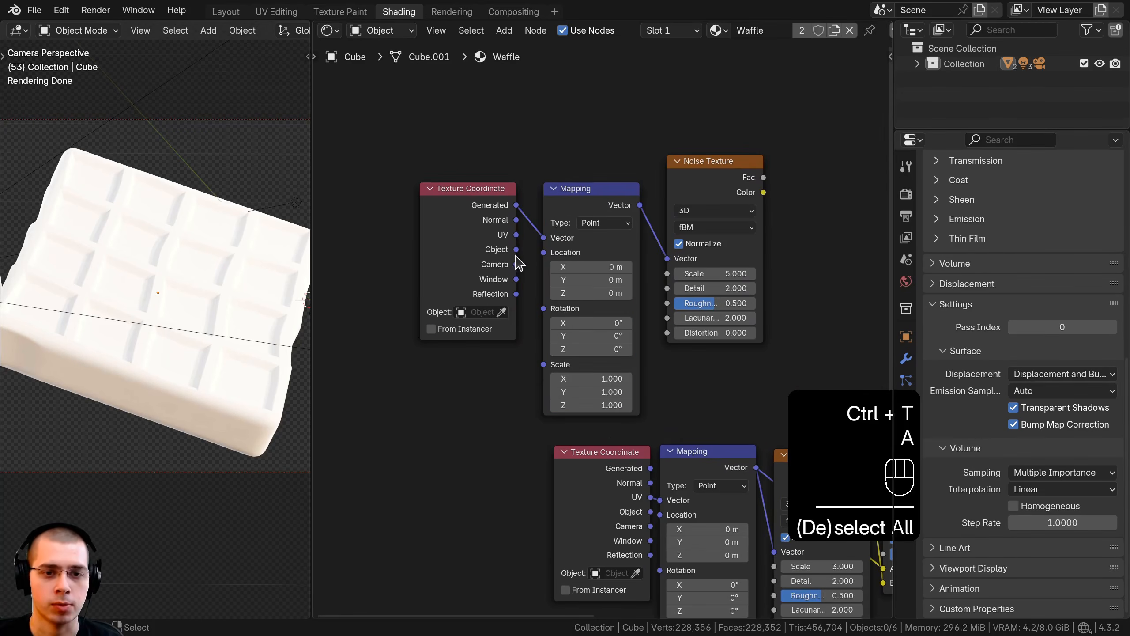
{"action": "left_click_drag", "start_coordinate": [552, 233], "coordinate": [550, 236]}
{"action": "left_click_drag", "start_coordinate": [500, 195], "coordinate": [509, 258]}
{"action": "key", "text": "b"}
{"action": "key", "text": "g"}
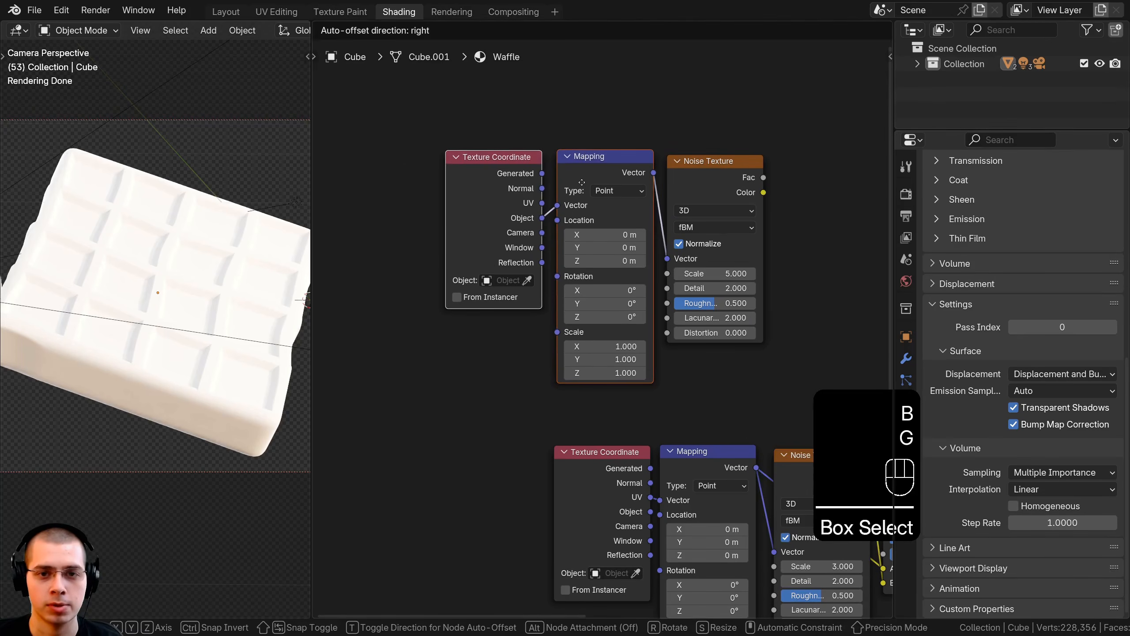
{"action": "left_click", "coordinate": [522, 225]}
{"action": "middle_click_drag", "start_coordinate": [726, 183], "coordinate": [599, 218]}
Preview the new Noise Texture on the waffle and set its Scale to 35, Detail to 10 and Roughness to 0.55
{"action": "left_click", "coordinate": [612, 211], "text": "ctrl+shift"}
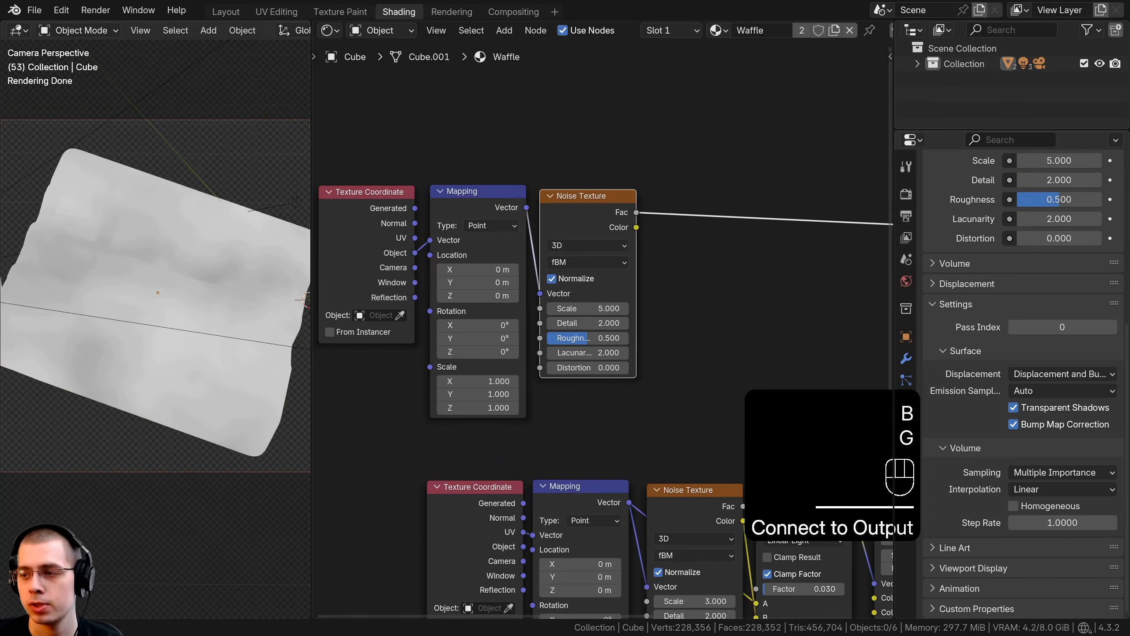
{"action": "scroll", "coordinate": [577, 301], "scroll_direction": "up", "scroll_amount": 2}
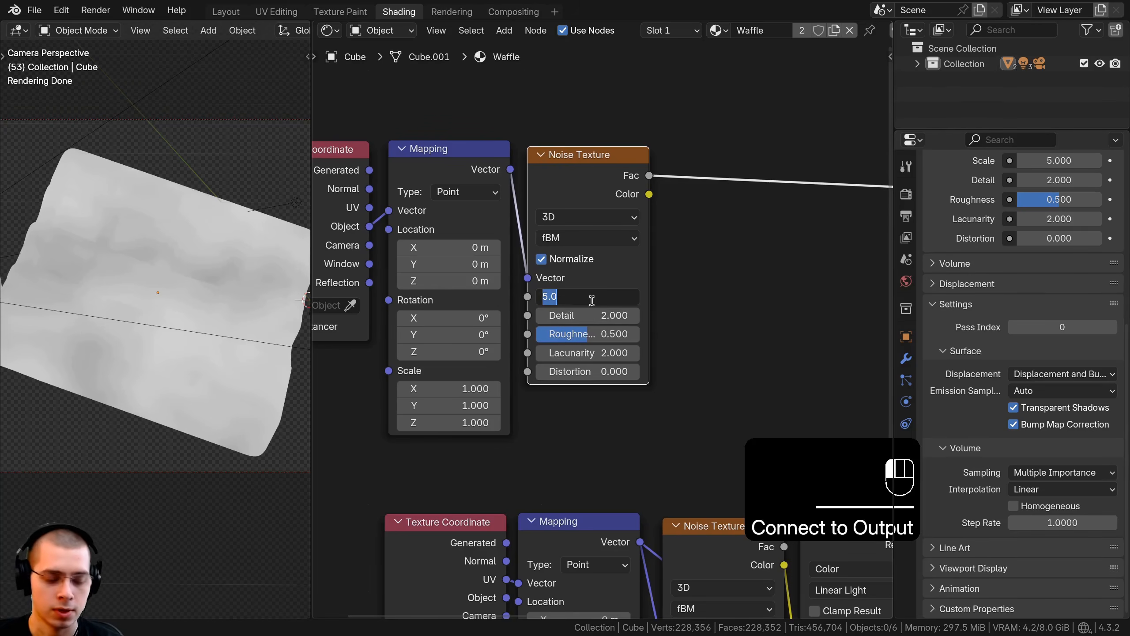
{"action": "type", "text": "35"}
{"action": "key", "text": "Return"}
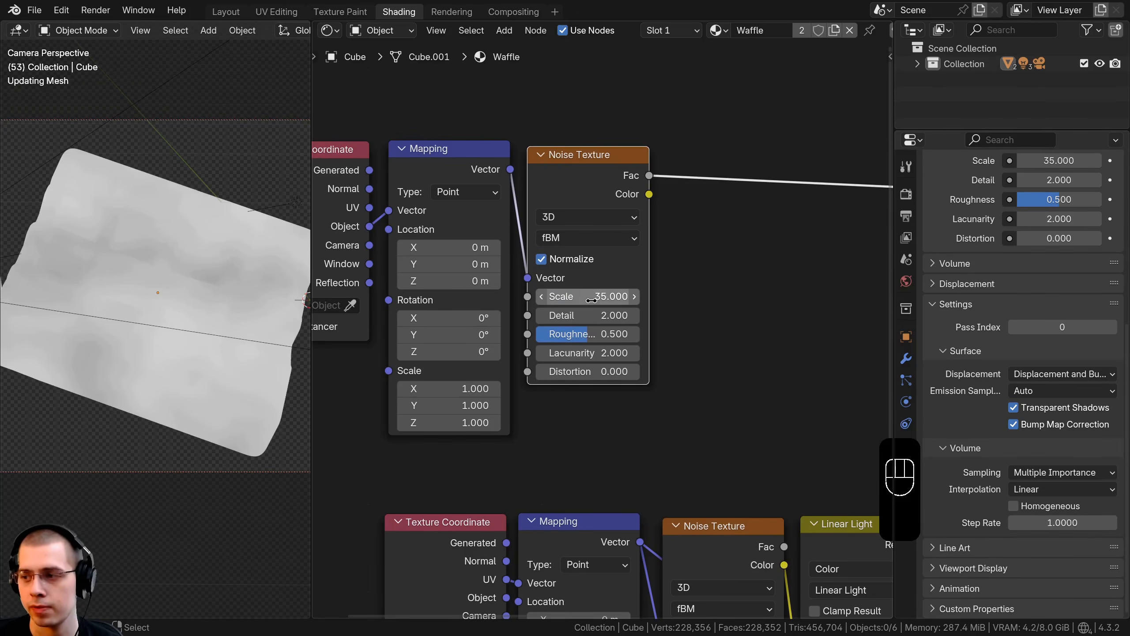
{"action": "double_click", "coordinate": [579, 315]}
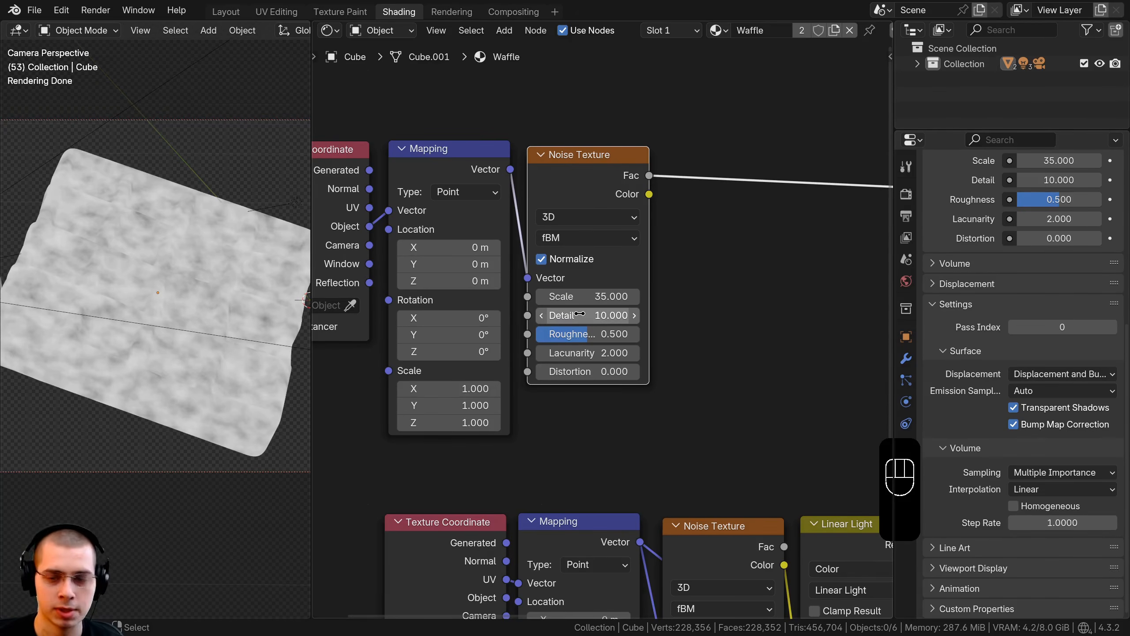
{"action": "left_click", "coordinate": [578, 333]}
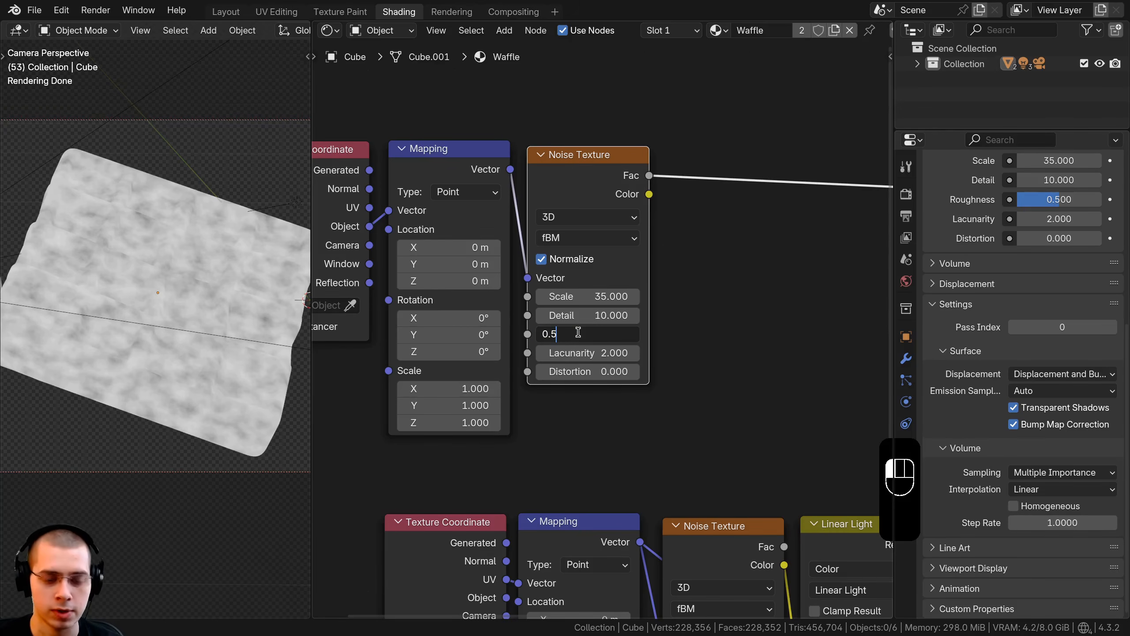
{"action": "middle_click_drag", "start_coordinate": [665, 329], "coordinate": [556, 312]}
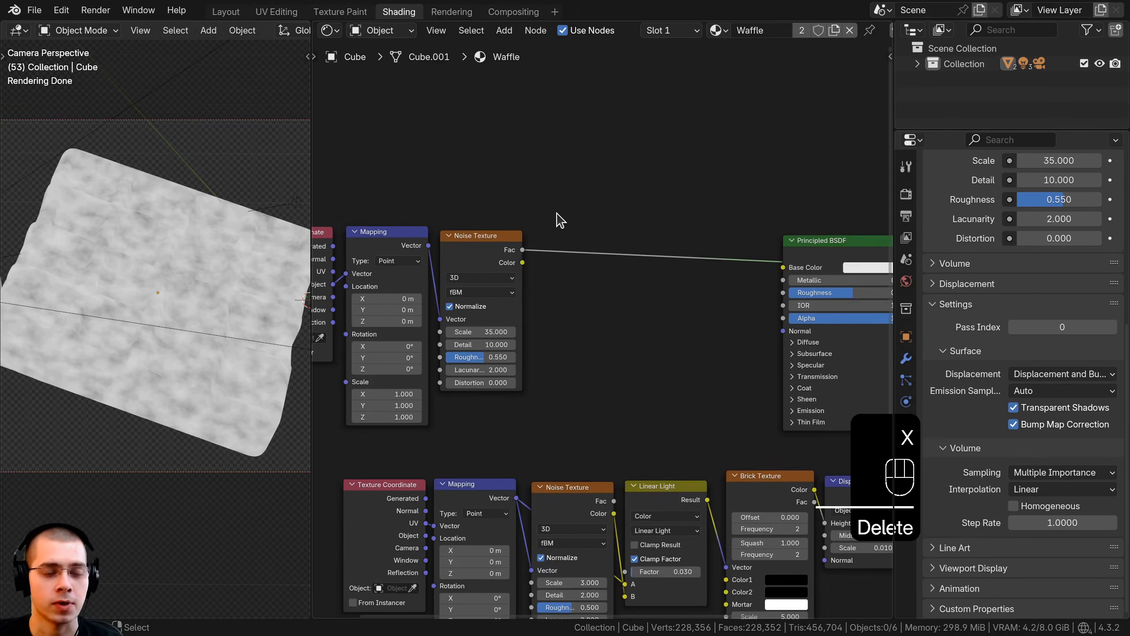
Insert a Mix Color node after the new Noise Texture, with the noise Fac driving its Factor
{"action": "scroll", "coordinate": [556, 213], "scroll_direction": "up", "scroll_amount": 2}
{"action": "key", "text": "shift+a"}
{"action": "left_click", "coordinate": [534, 168]}
{"action": "type", "text": "mix"}
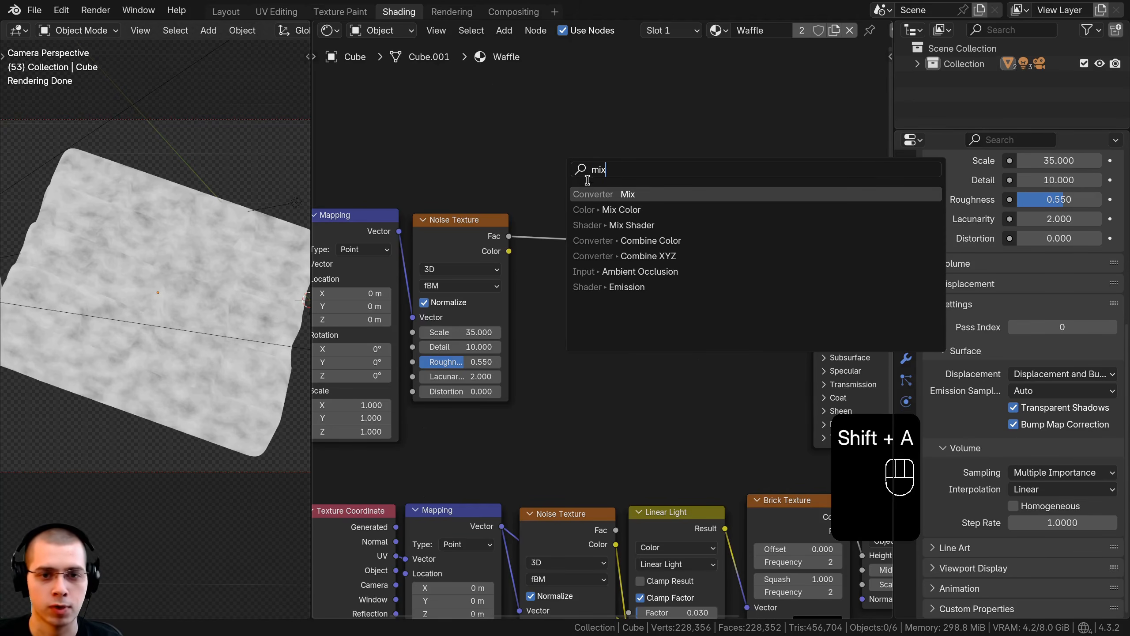
{"action": "left_click", "coordinate": [621, 210]}
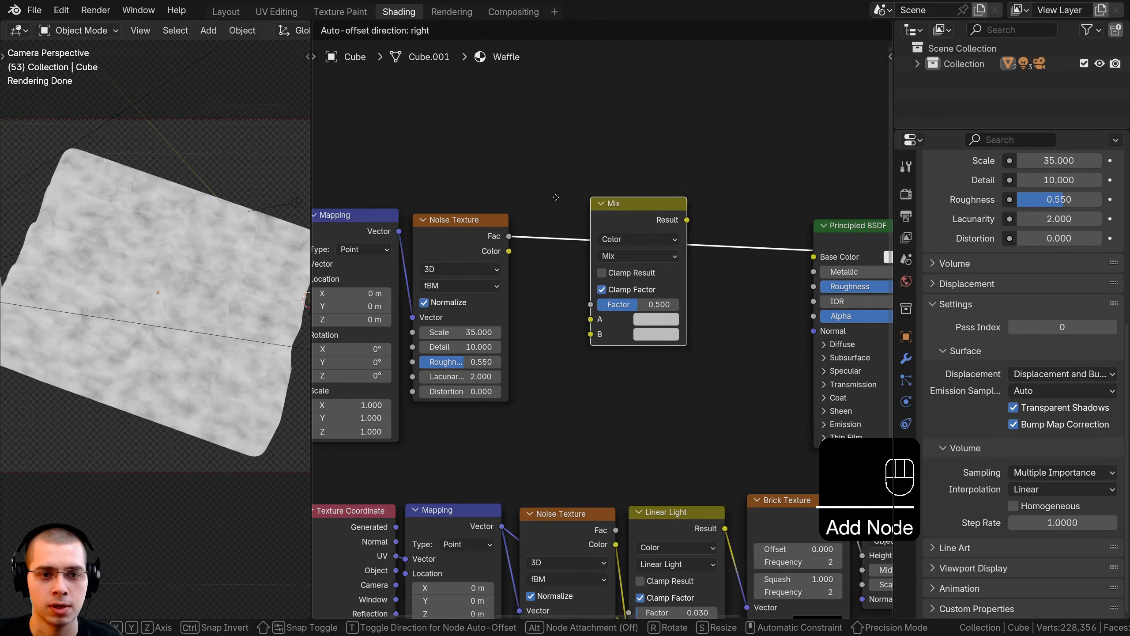
{"action": "left_click", "coordinate": [529, 238]}
{"action": "scroll", "coordinate": [529, 238], "scroll_direction": "up", "scroll_amount": 1}
{"action": "left_click_drag", "start_coordinate": [581, 314], "coordinate": [580, 295]}
{"action": "left_click_drag", "start_coordinate": [667, 192], "coordinate": [660, 203]}
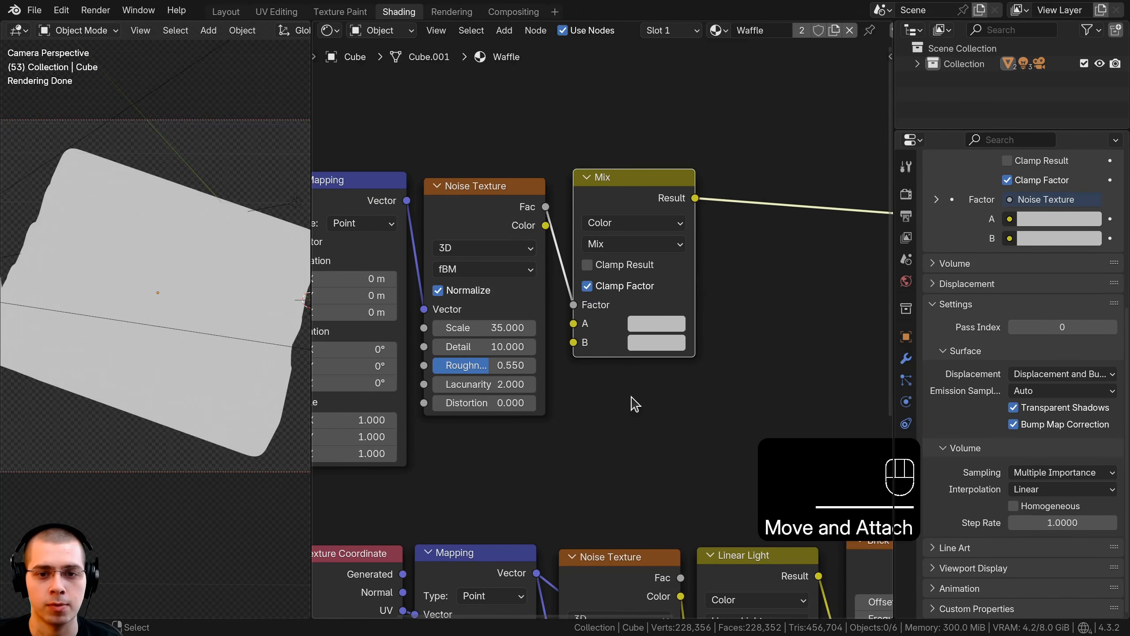
Set the Mix node's A color to a saturated orange-brown, hex #A2551C
{"action": "left_click", "coordinate": [658, 325]}
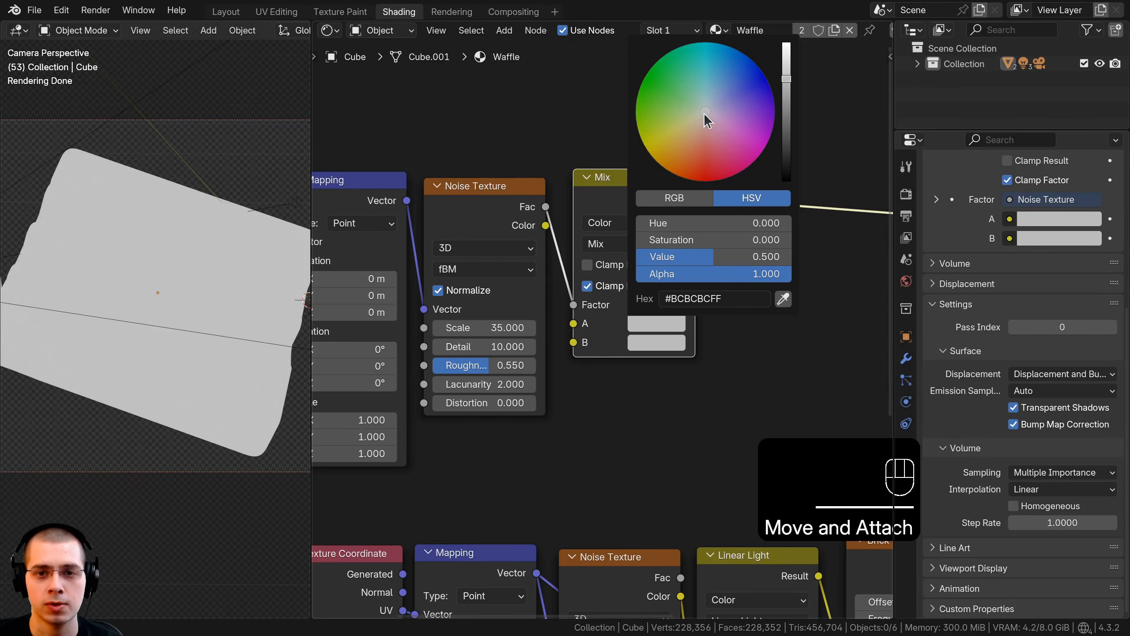
{"action": "left_click_drag", "start_coordinate": [704, 112], "coordinate": [682, 161]}
{"action": "scroll", "coordinate": [681, 161], "scroll_direction": "down", "scroll_amount": 4}
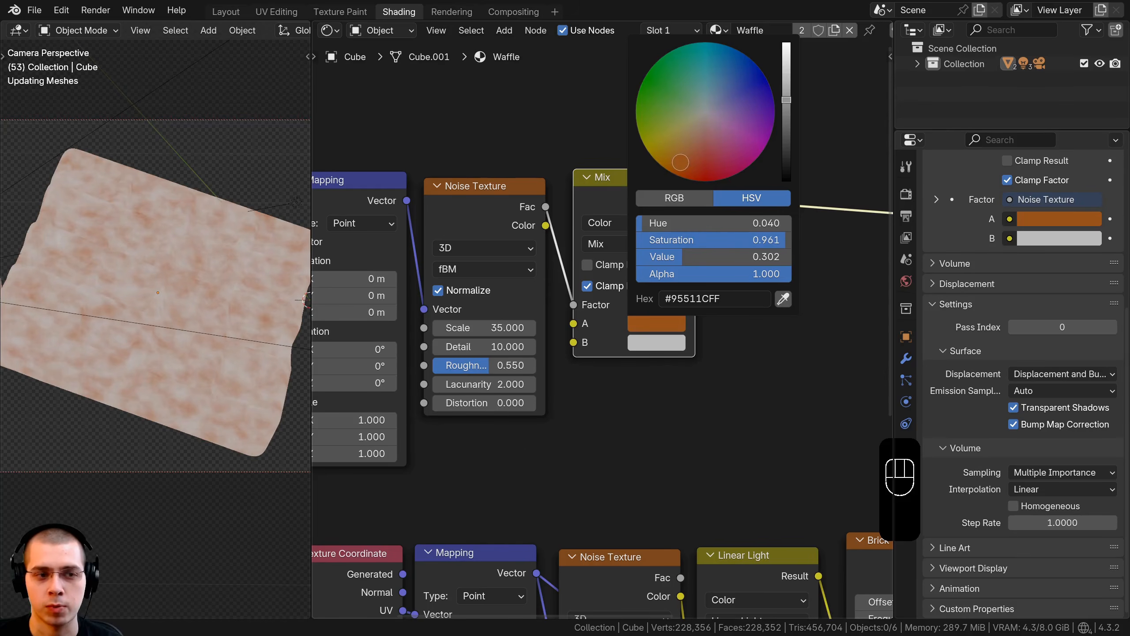
{"action": "scroll", "coordinate": [682, 163], "scroll_direction": "up", "scroll_amount": 1}
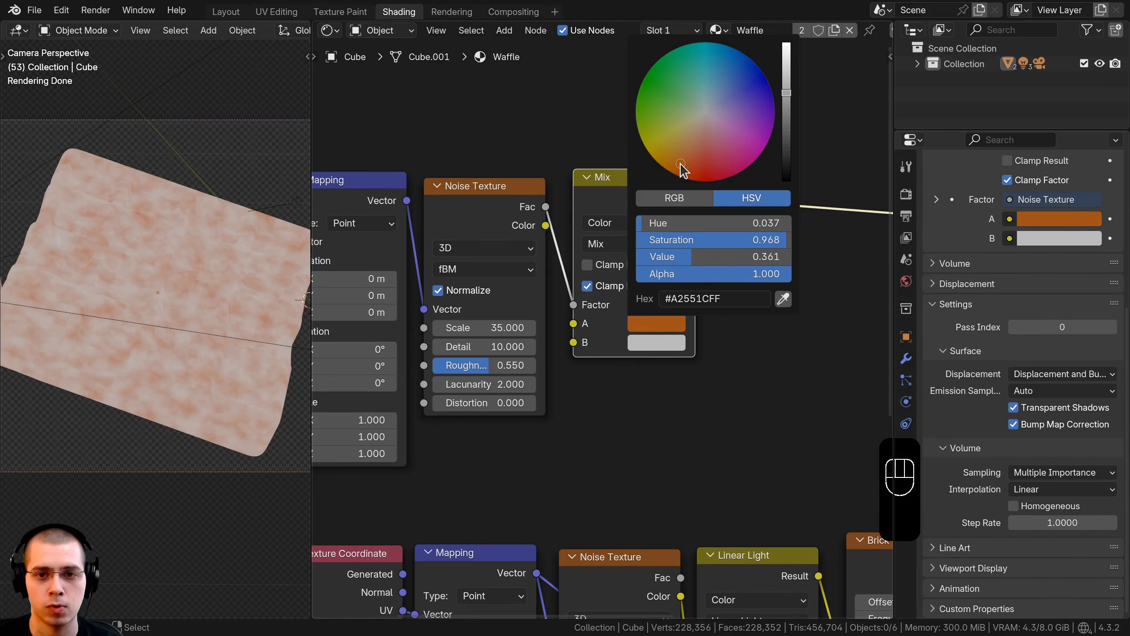
Set the Mix node's B color to golden tan, hex #C19046, and review the values of both mix colors
{"action": "left_click", "coordinate": [655, 342]}
{"action": "left_click", "coordinate": [674, 168]}
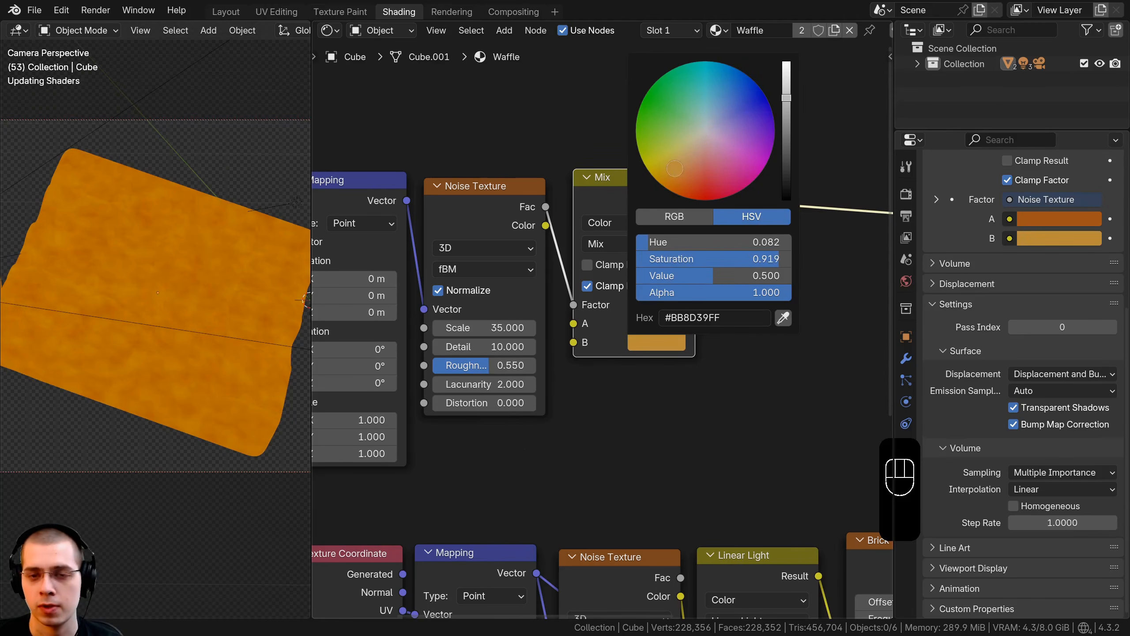
{"action": "scroll", "coordinate": [680, 174], "scroll_direction": "down", "scroll_amount": 1}
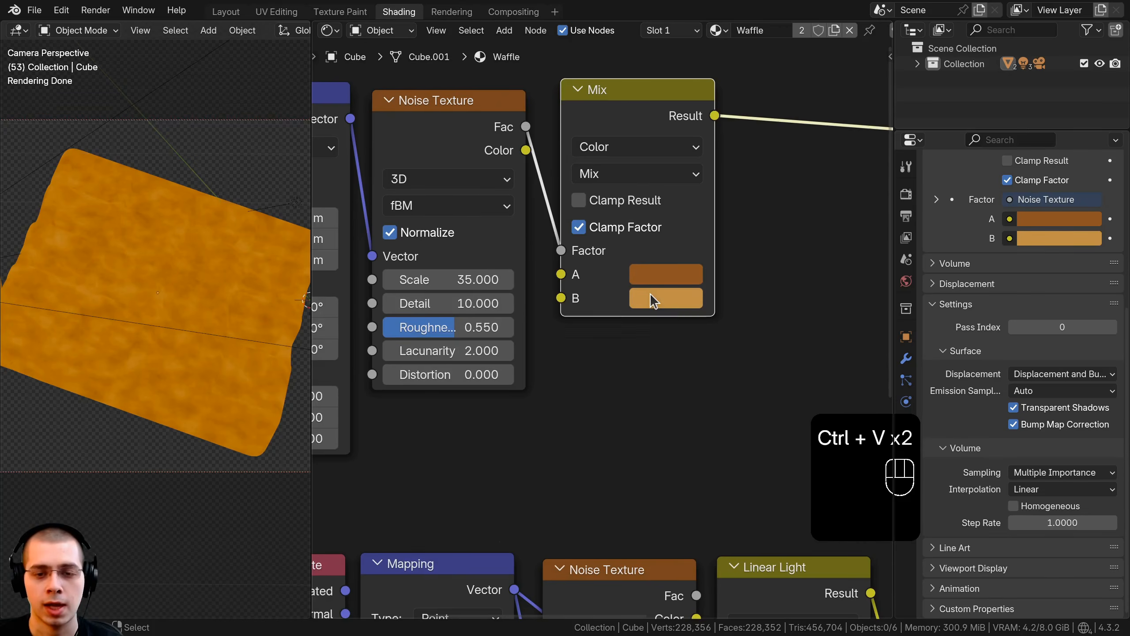
{"action": "middle_click_drag", "start_coordinate": [651, 301], "coordinate": [694, 168]}
{"action": "scroll", "coordinate": [614, 327], "scroll_direction": "up", "scroll_amount": 2}
{"action": "scroll", "coordinate": [723, 294], "scroll_direction": "down", "scroll_amount": 1}
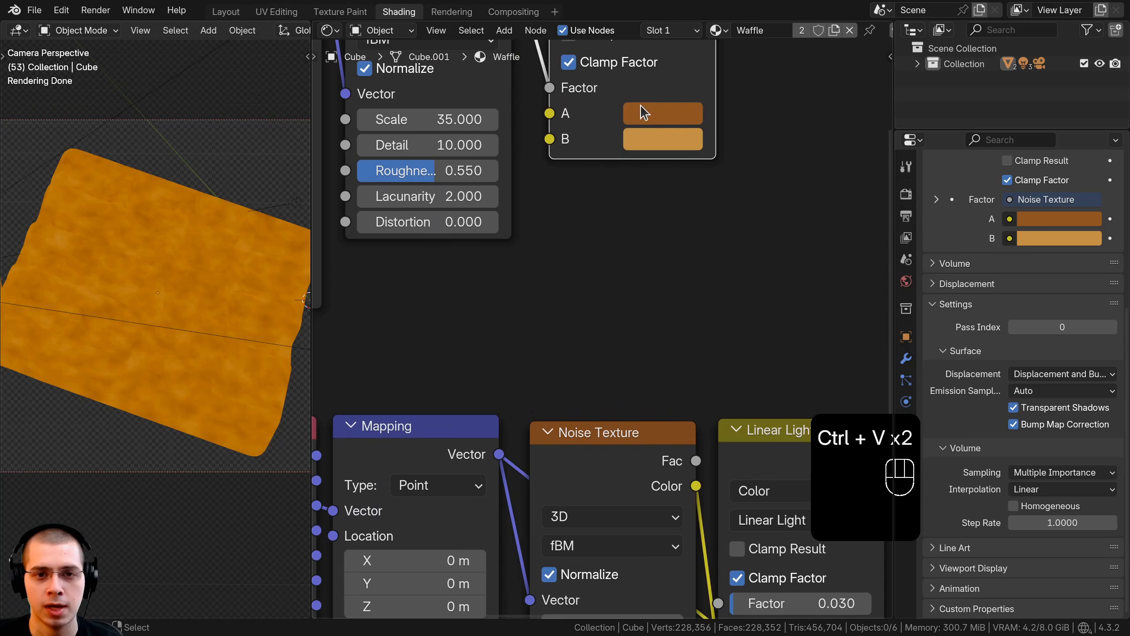
{"action": "left_click", "coordinate": [650, 113]}
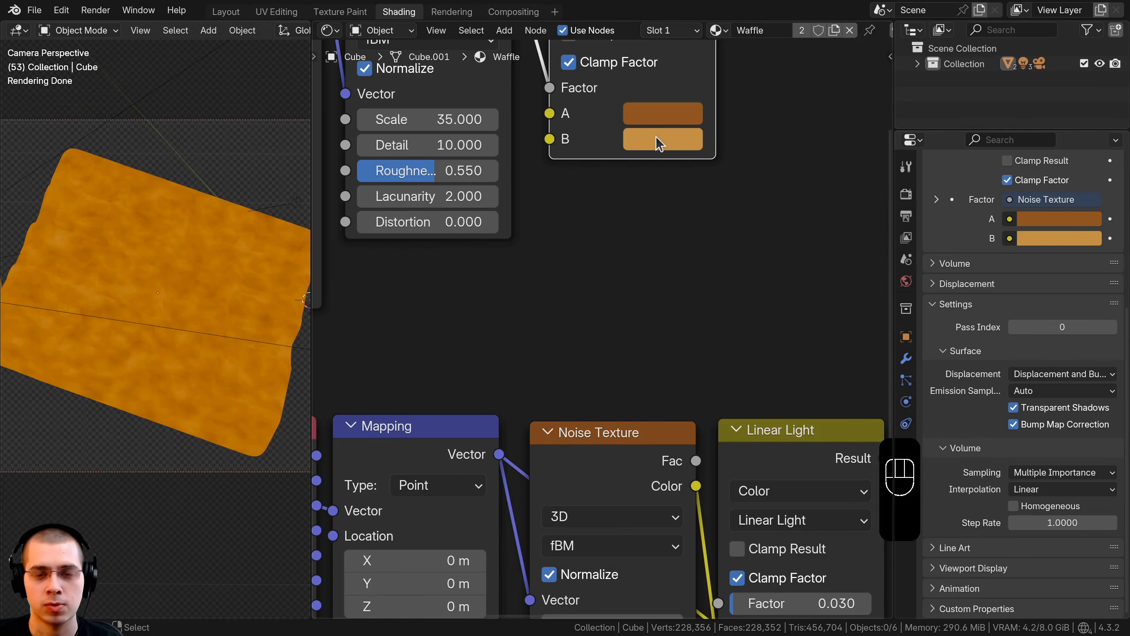
{"action": "left_click", "coordinate": [655, 137]}
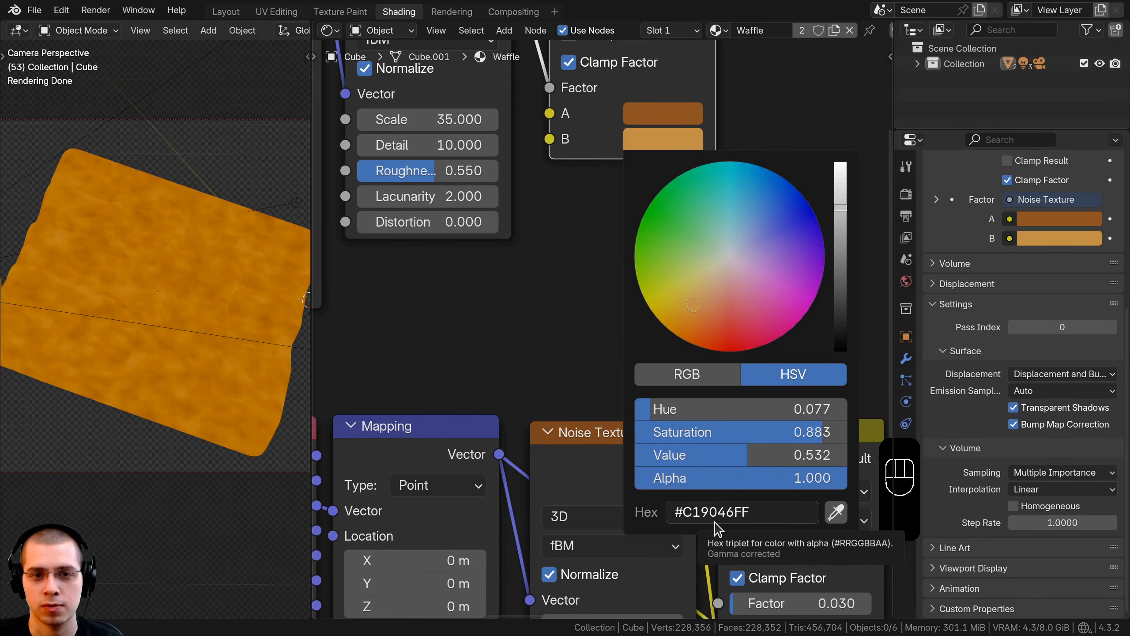
Link the Mix Result to the Principled BSDF's Base Color and reconnect the shader to the Material Output's Surface
{"action": "scroll", "coordinate": [600, 259], "scroll_direction": "down", "scroll_amount": 6}
{"action": "middle_click_drag", "start_coordinate": [616, 109], "coordinate": [566, 259]}
{"action": "mouse_move", "coordinate": [585, 217]}
{"action": "left_mouse_down"}
{"action": "mouse_move", "coordinate": [569, 213]}
{"action": "mouse_move", "coordinate": [851, 183]}
{"action": "mouse_move", "coordinate": [822, 241]}
{"action": "left_mouse_up"}
{"action": "middle_click_drag", "start_coordinate": [823, 245], "coordinate": [563, 250]}
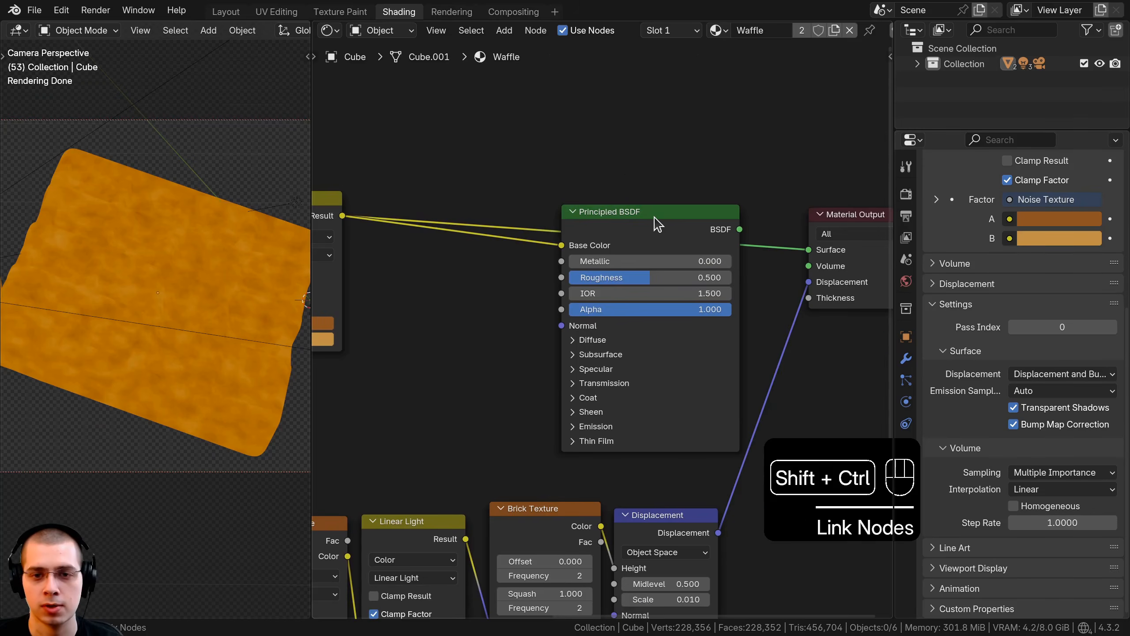
{"action": "left_click", "coordinate": [656, 217], "text": "ctrl+shift"}
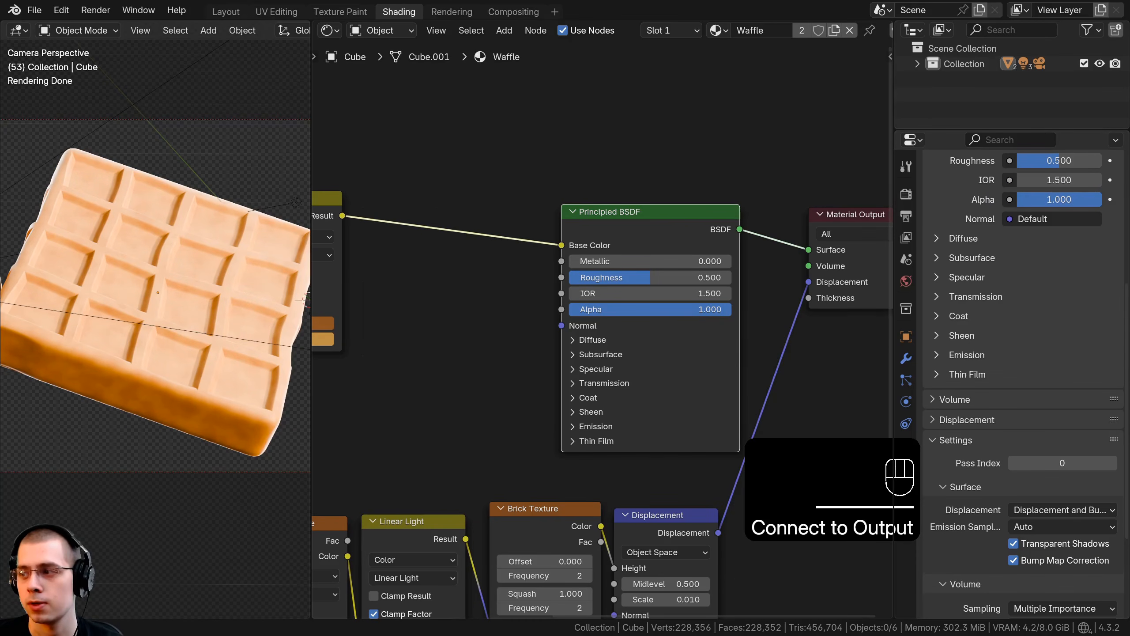
Set the Principled BSDF's Roughness to 0.7
{"action": "left_click", "coordinate": [654, 280]}
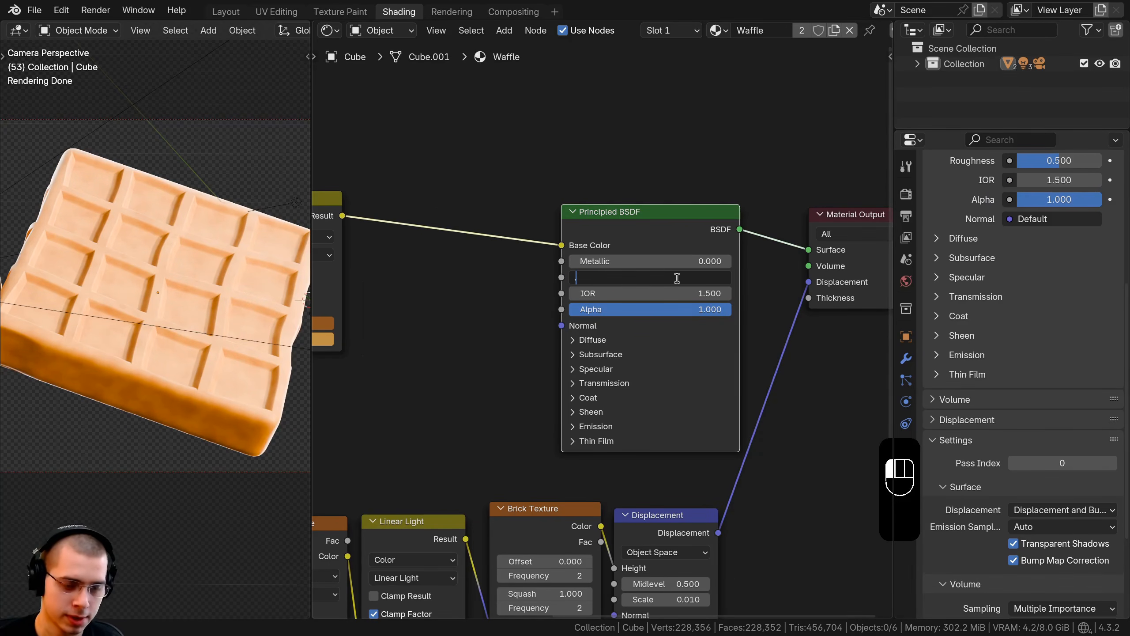
{"action": "type", "text": "0.7"}
{"action": "key", "text": "Return"}
Expand the Principled BSDF's Subsurface settings, move the node clear of the displacement chain, and set the subsurface Weight to 0.5
{"action": "scroll", "coordinate": [645, 248], "scroll_direction": "up", "scroll_amount": 3}
{"action": "middle_click_drag", "start_coordinate": [645, 380], "coordinate": [619, 317]}
{"action": "left_click", "coordinate": [612, 215]}
{"action": "scroll", "coordinate": [631, 243], "scroll_direction": "down", "scroll_amount": 3}
{"action": "left_click_drag", "start_coordinate": [648, 149], "coordinate": [627, 64]}
{"action": "scroll", "coordinate": [689, 187], "scroll_direction": "up", "scroll_amount": 2}
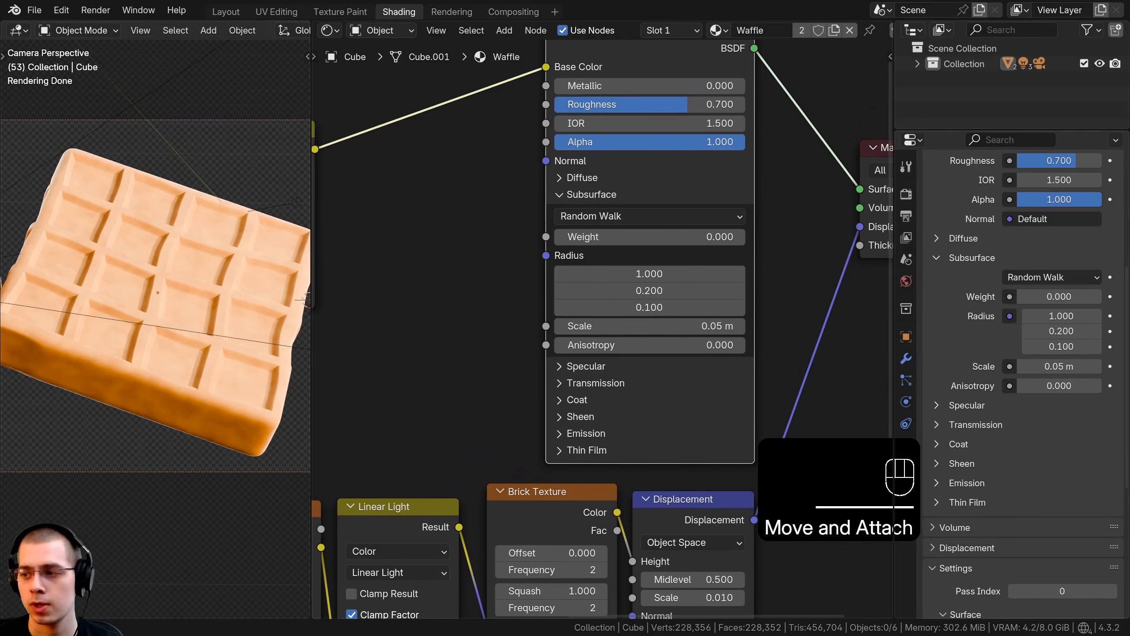
{"action": "left_click", "coordinate": [668, 240]}
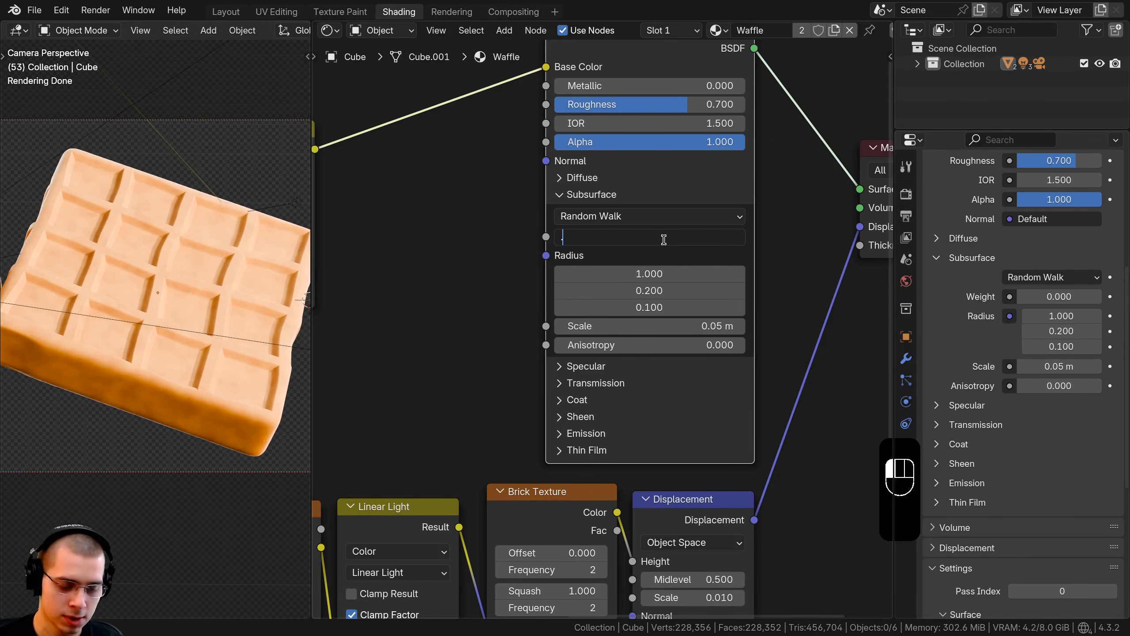
{"action": "type", "text": ".5"}
{"action": "key", "text": "Return"}
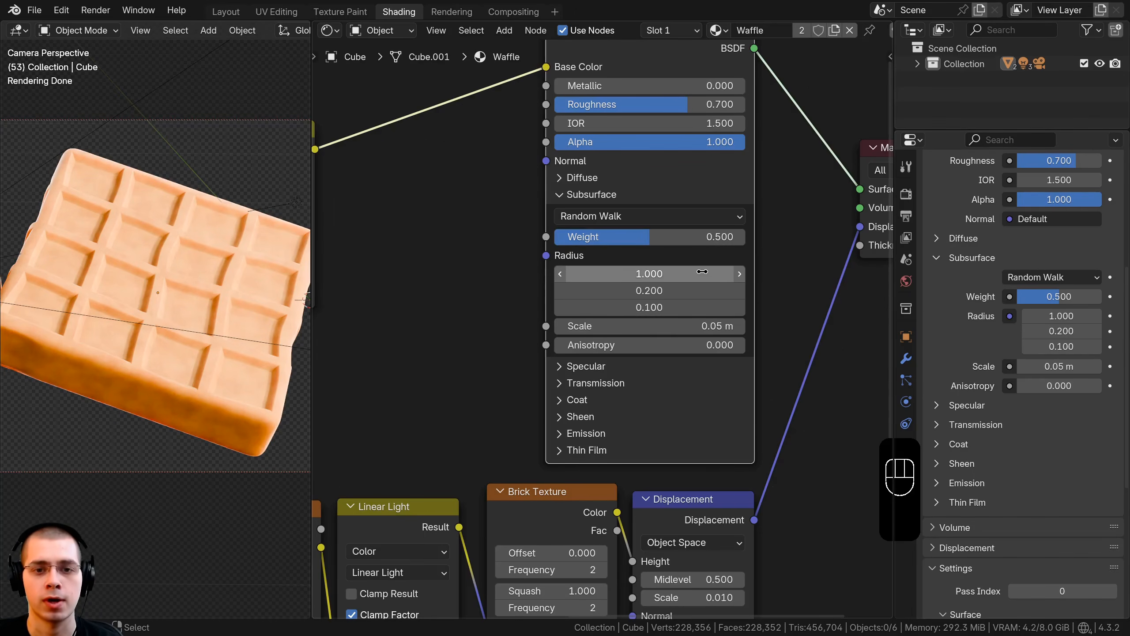
Add another Noise Texture node directly above the color noise and Mix nodes
{"action": "key", "text": "Home"}
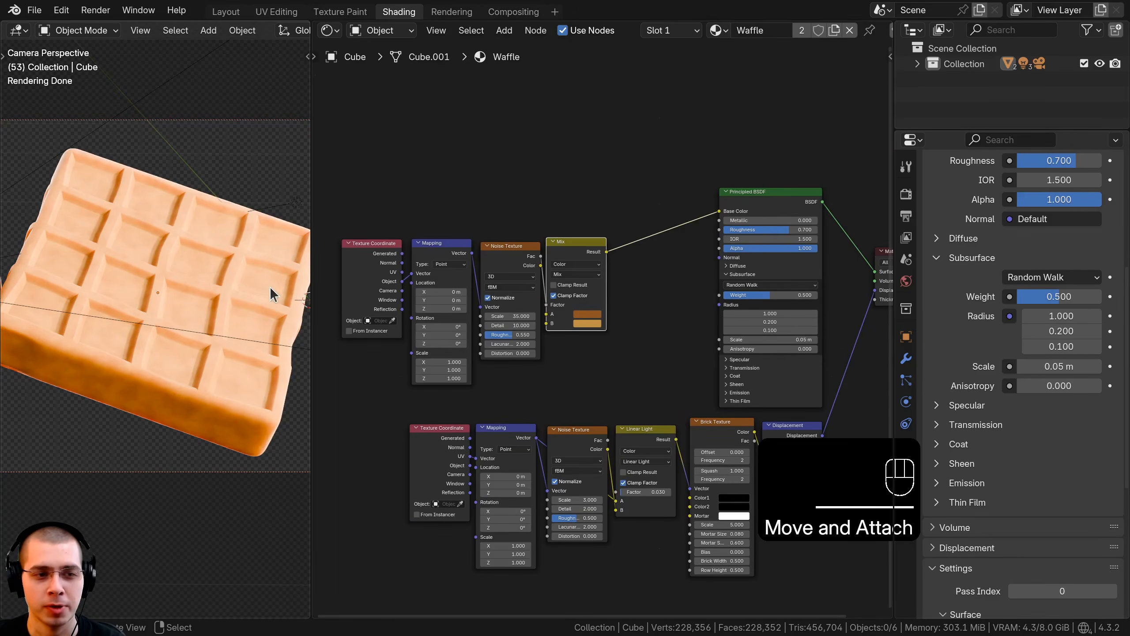
{"action": "middle_click_drag", "start_coordinate": [635, 200], "coordinate": [659, 202]}
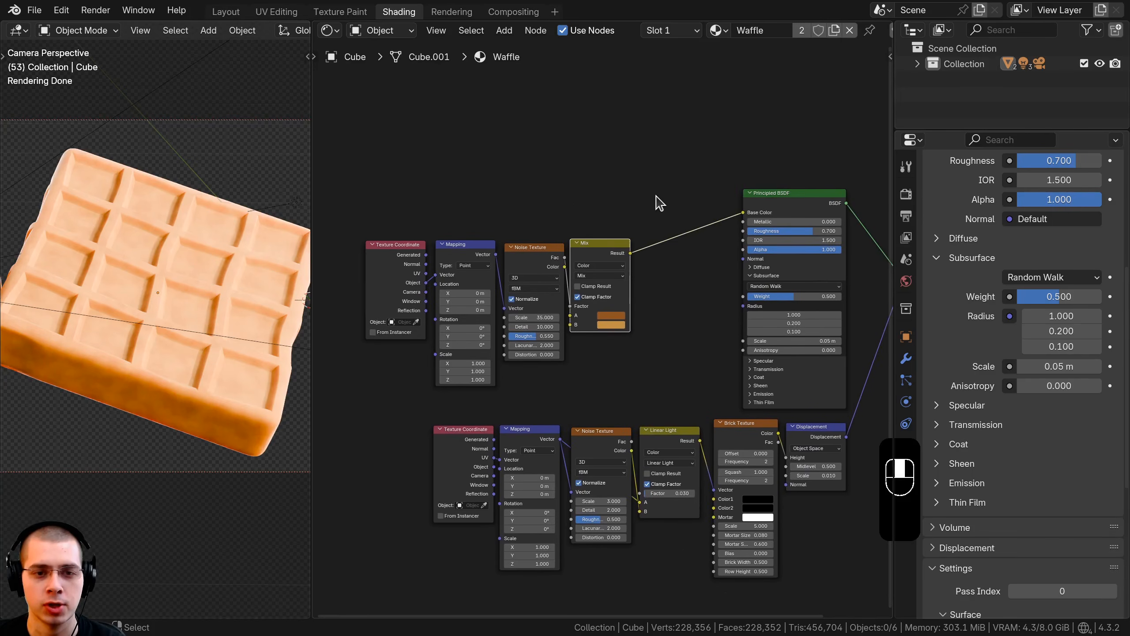
{"action": "middle_click_drag", "start_coordinate": [558, 230], "coordinate": [621, 281]}
{"action": "scroll", "coordinate": [614, 286], "scroll_direction": "up", "scroll_amount": 2}
{"action": "key", "text": "shift+a"}
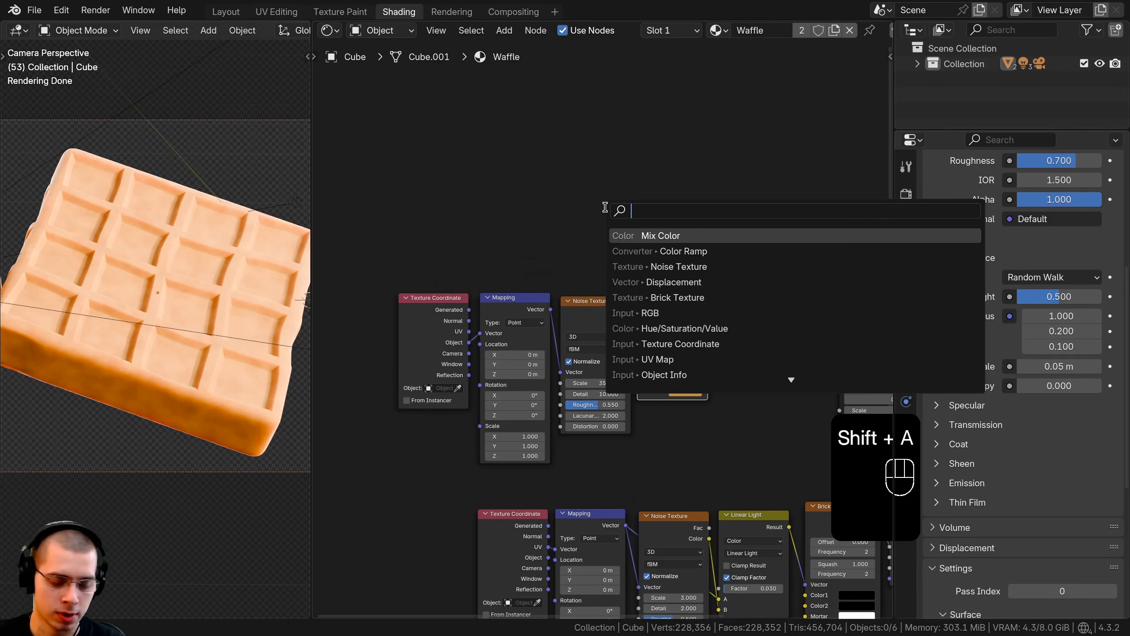
{"action": "type", "text": "noi"}
{"action": "key", "text": "Return"}
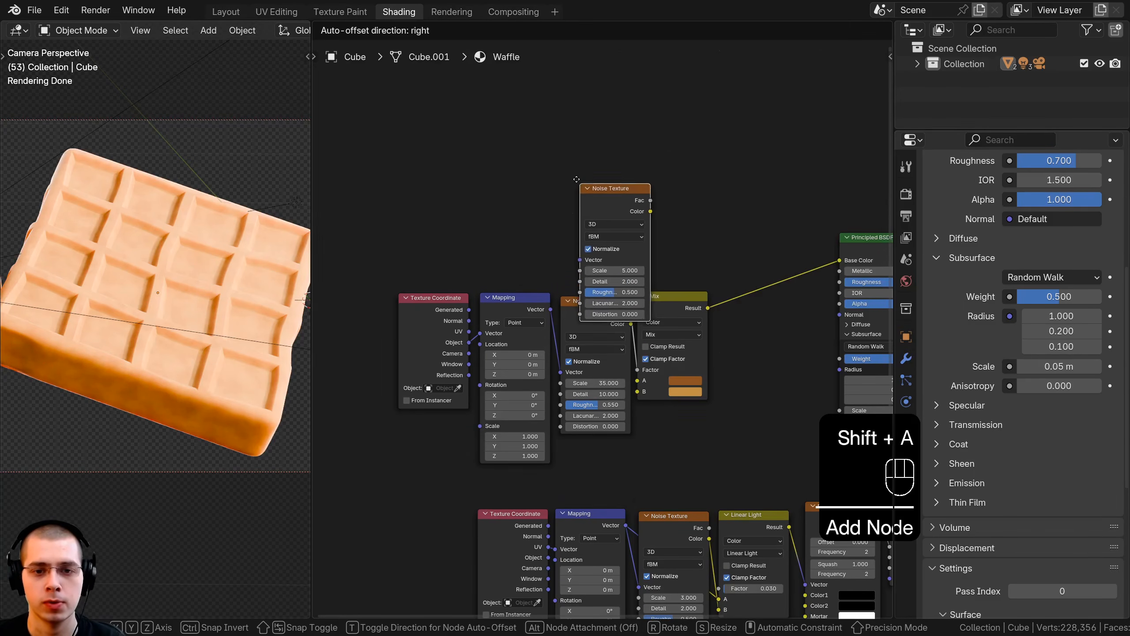
{"action": "left_click", "coordinate": [570, 149]}
Space out the Texture Coordinate and Mapping nodes, link the Mapping Vector to the newest Noise Texture, and align it above the color noise
{"action": "left_click_drag", "start_coordinate": [516, 253], "coordinate": [375, 337]}
{"action": "key", "text": "g"}
{"action": "left_click", "coordinate": [449, 295]}
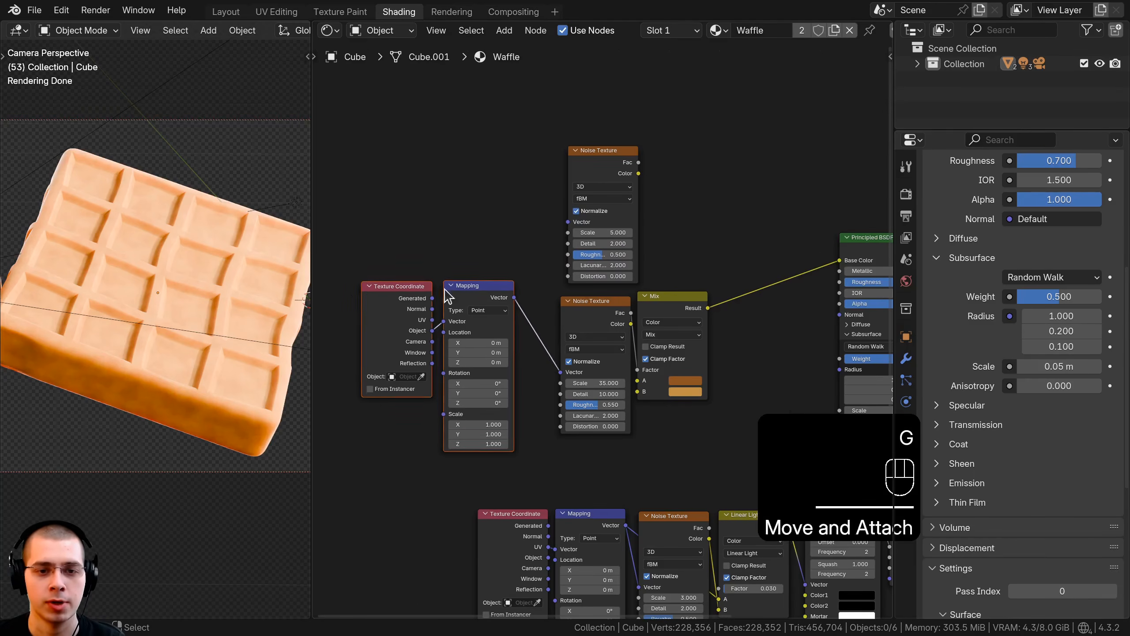
{"action": "key", "text": "a"}
{"action": "left_click_drag", "start_coordinate": [514, 298], "coordinate": [566, 223]}
{"action": "middle_click_drag", "start_coordinate": [562, 236], "coordinate": [548, 288]}
{"action": "scroll", "coordinate": [610, 285], "scroll_direction": "up", "scroll_amount": 2}
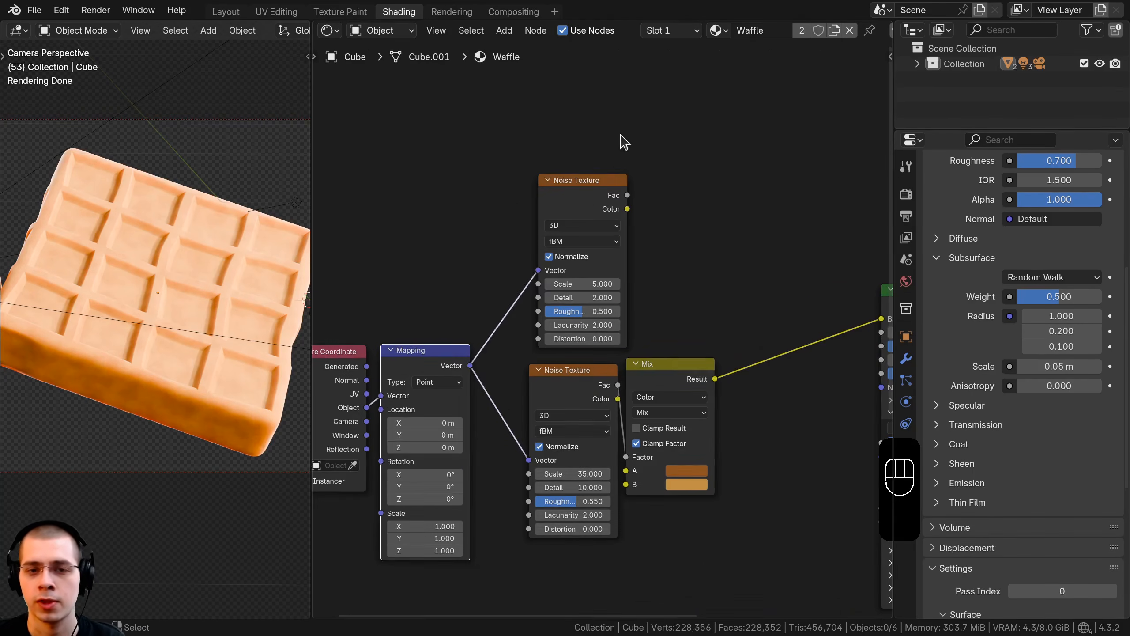
{"action": "left_click_drag", "start_coordinate": [596, 189], "coordinate": [585, 190]}
{"action": "scroll", "coordinate": [547, 256], "scroll_direction": "down", "scroll_amount": 3}
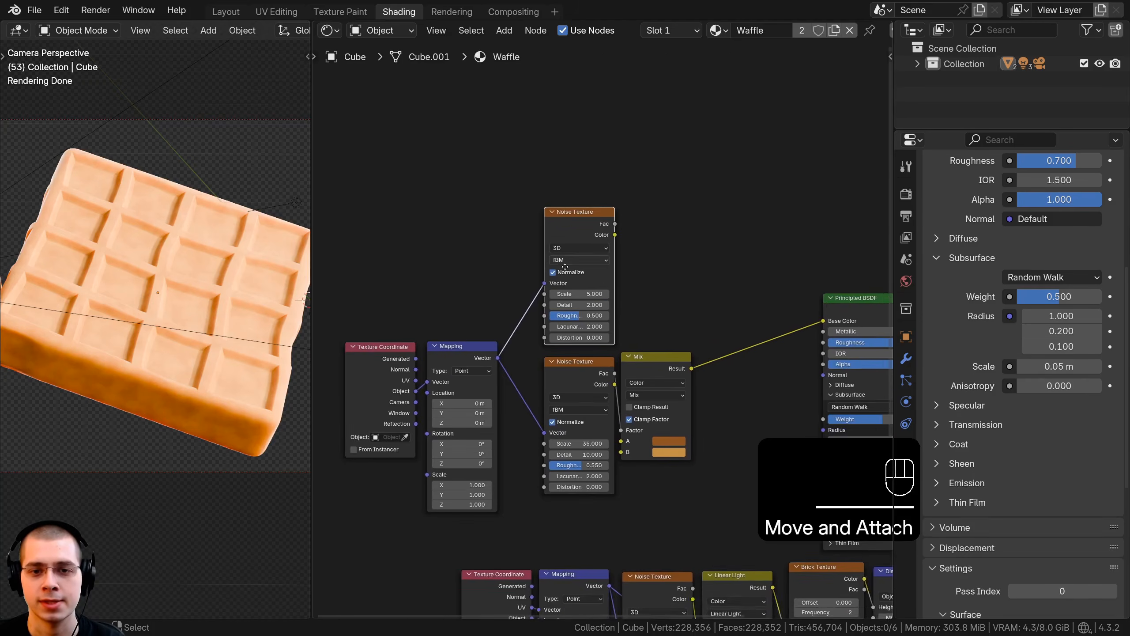
Add a Color Ramp node beside the upper Noise Texture and link the noise output to its Fac input
{"action": "scroll", "coordinate": [578, 272], "scroll_direction": "up", "scroll_amount": 2}
{"action": "middle_click_drag", "start_coordinate": [714, 303], "coordinate": [610, 292]}
{"action": "scroll", "coordinate": [688, 310], "scroll_direction": "down", "scroll_amount": 1}
{"action": "scroll", "coordinate": [641, 306], "scroll_direction": "down", "scroll_amount": 2}
{"action": "scroll", "coordinate": [606, 250], "scroll_direction": "down", "scroll_amount": 1}
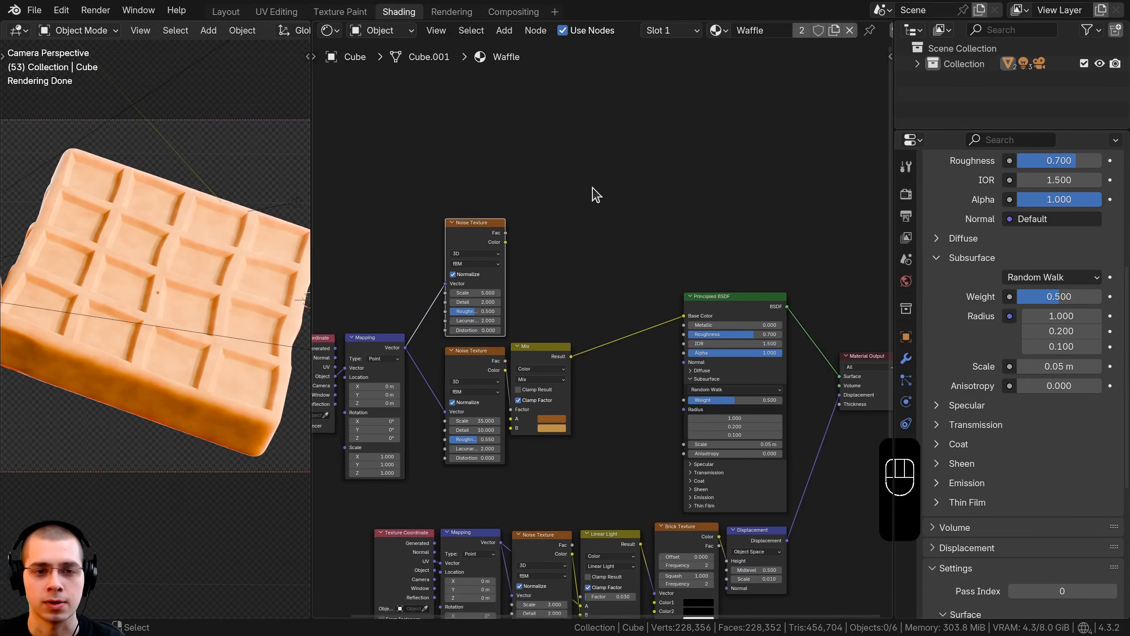
{"action": "key", "text": "shift+a"}
{"action": "type", "text": "col"}
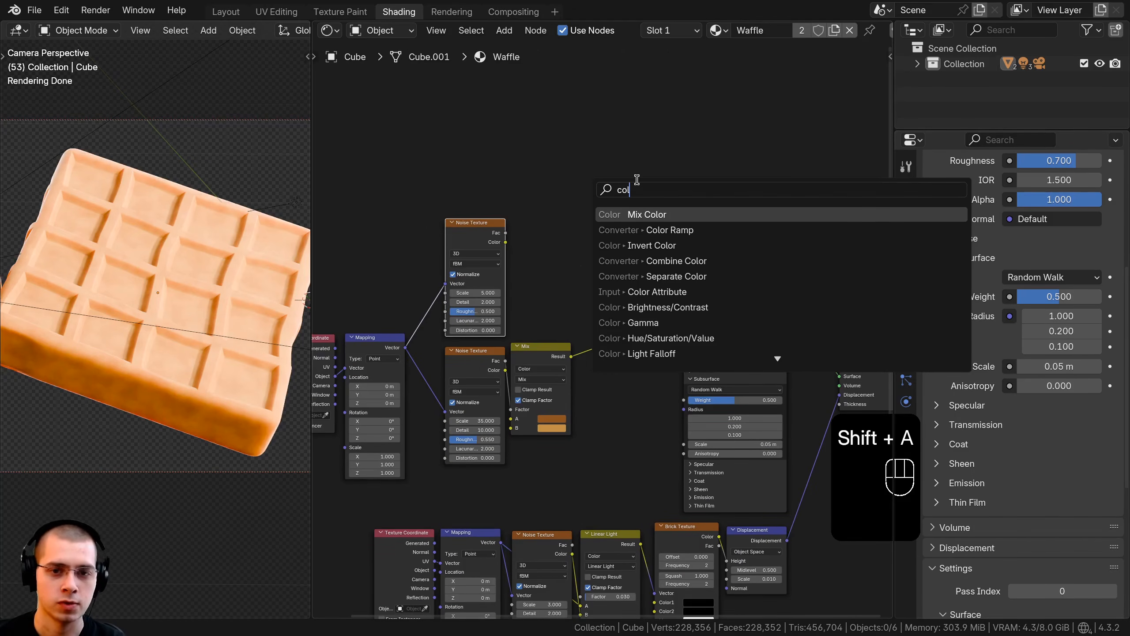
{"action": "key", "text": "Down"}
{"action": "key", "text": "Return"}
{"action": "left_click", "coordinate": [523, 233]}
{"action": "scroll", "coordinate": [495, 223], "scroll_direction": "up", "scroll_amount": 2}
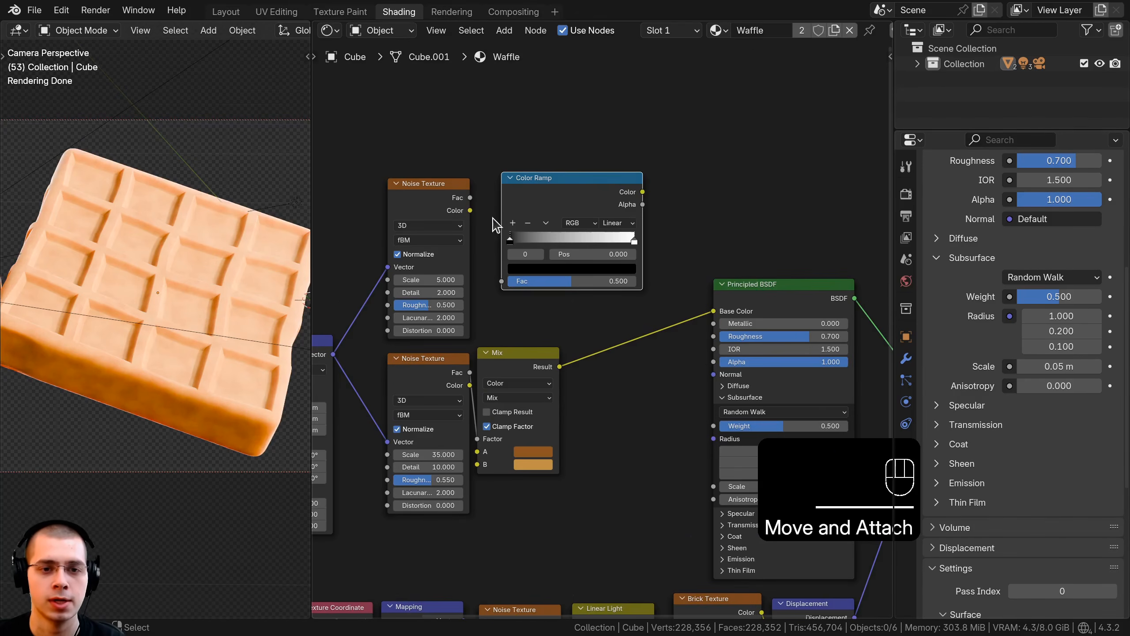
{"action": "left_click_drag", "start_coordinate": [470, 210], "coordinate": [501, 281]}
{"action": "left_click_drag", "start_coordinate": [562, 201], "coordinate": [544, 208], "text": "ctrl+shift"}
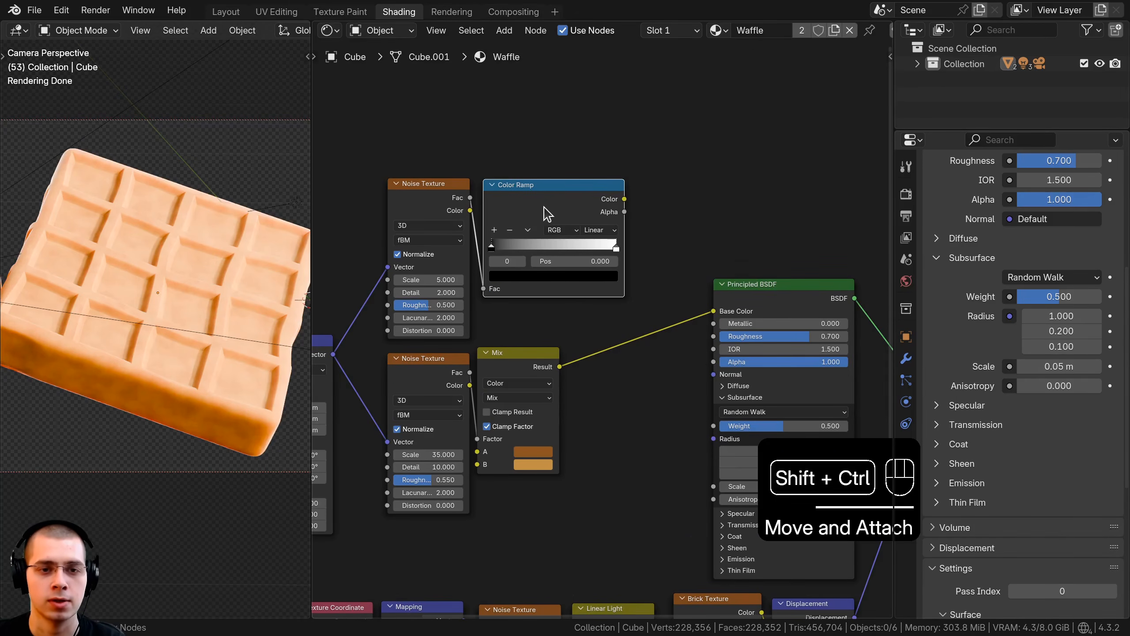
Preview the Color Ramp on the waffle and move its black stop to 0.249 and its white stop to 0.759
{"action": "left_click", "coordinate": [541, 202], "text": "ctrl+shift"}
{"action": "middle_click_drag", "start_coordinate": [541, 203], "coordinate": [615, 236]}
{"action": "scroll", "coordinate": [619, 270], "scroll_direction": "up", "scroll_amount": 5}
{"action": "left_click_drag", "start_coordinate": [544, 277], "coordinate": [597, 277]}
{"action": "left_click_drag", "start_coordinate": [723, 281], "coordinate": [691, 282]}
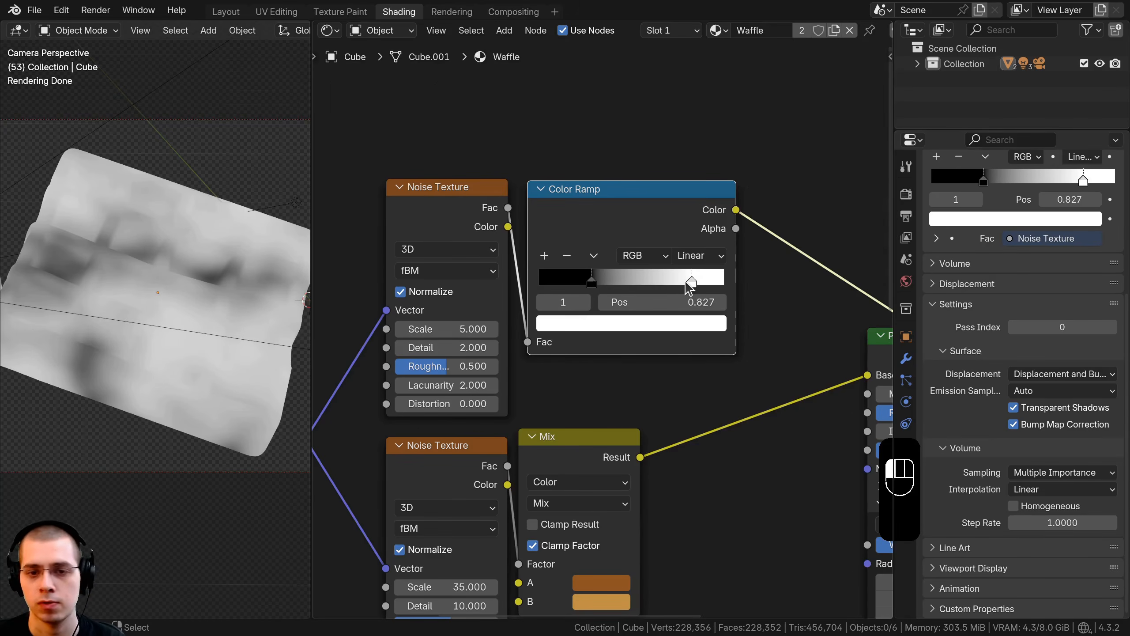
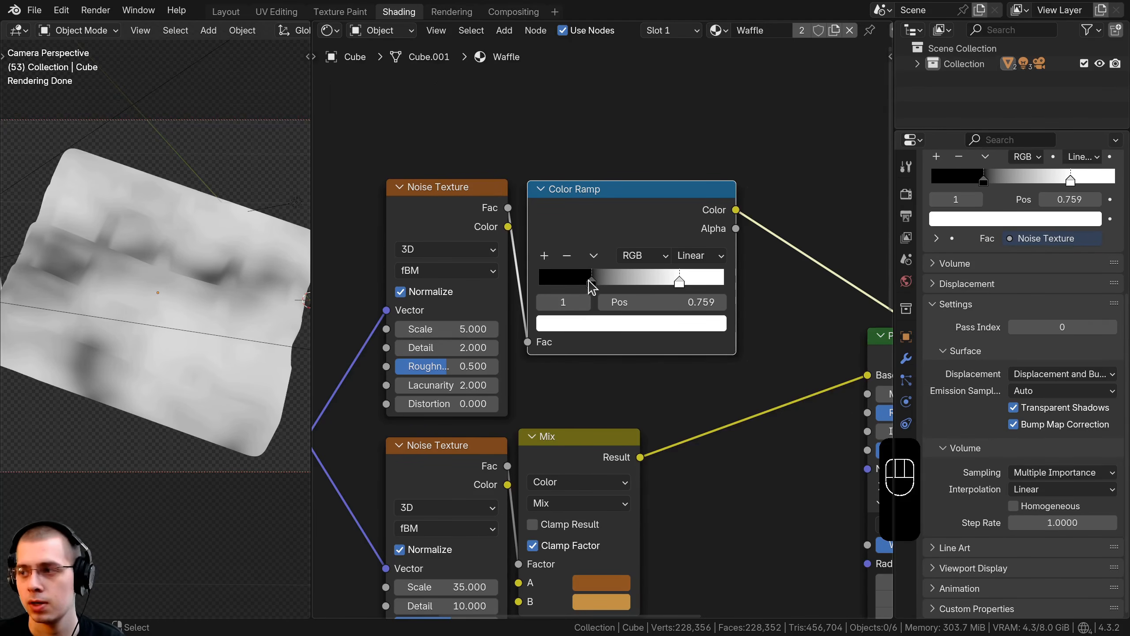
{"action": "left_click_drag", "start_coordinate": [591, 285], "coordinate": [586, 286]}
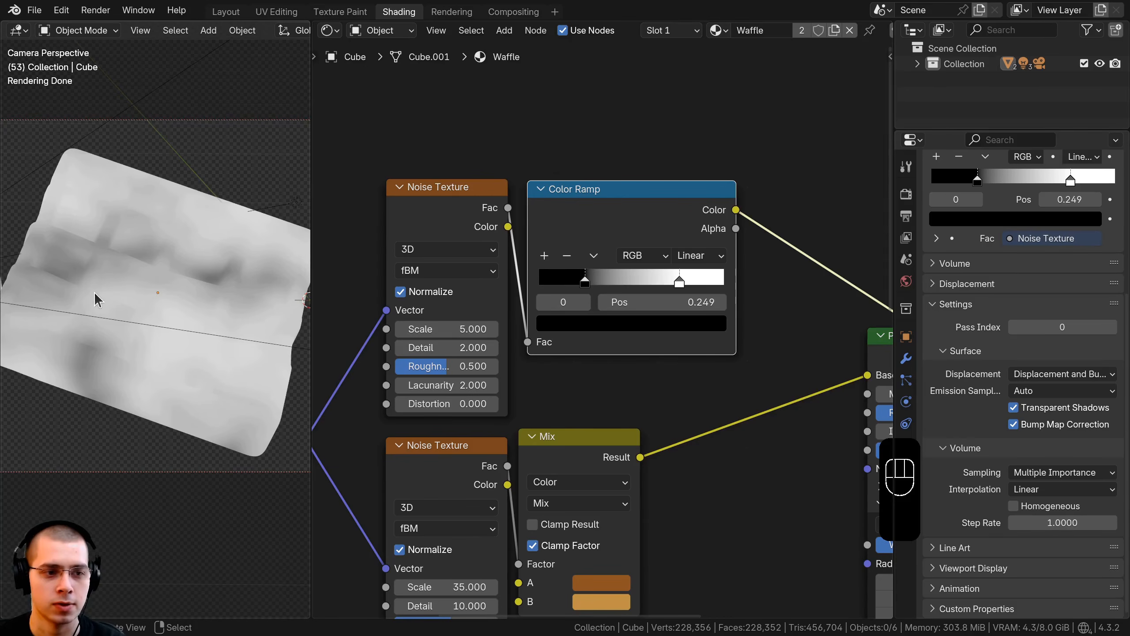
Move the Principled BSDF, Material Output and displacement chain together away from the color nodes to make room for another node
{"action": "scroll", "coordinate": [94, 293], "scroll_direction": "down", "scroll_amount": 2}
{"action": "scroll", "coordinate": [559, 222], "scroll_direction": "down", "scroll_amount": 1}
{"action": "left_click_drag", "start_coordinate": [582, 230], "coordinate": [576, 228]}
{"action": "scroll", "coordinate": [645, 276], "scroll_direction": "down", "scroll_amount": 5}
{"action": "middle_click_drag", "start_coordinate": [692, 301], "coordinate": [552, 210]}
{"action": "scroll", "coordinate": [530, 289], "scroll_direction": "down", "scroll_amount": 3}
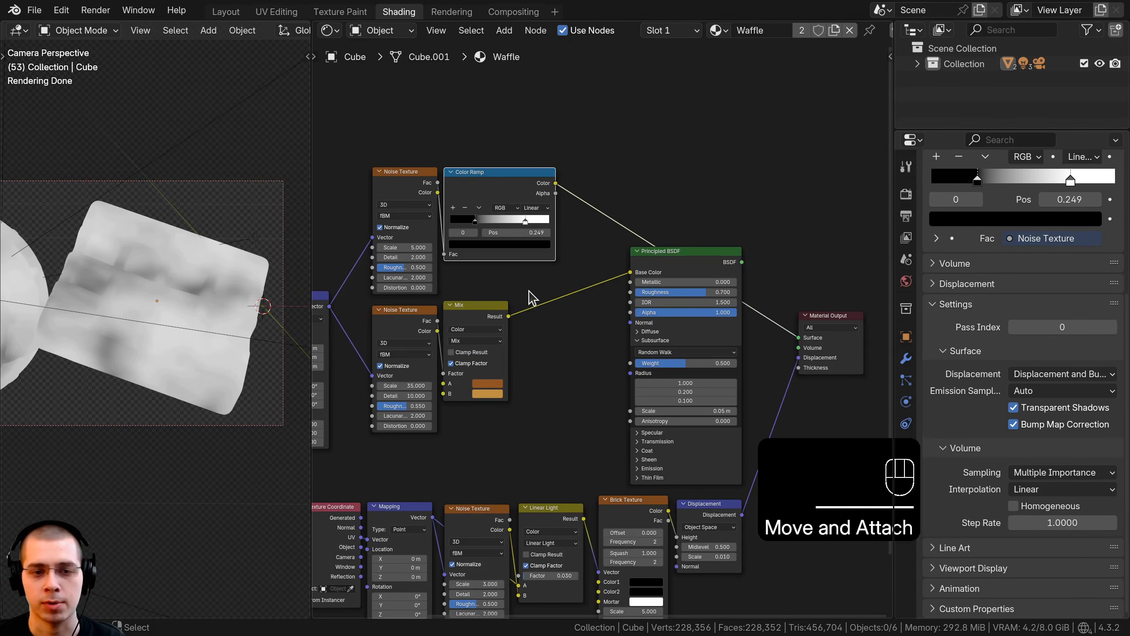
{"action": "scroll", "coordinate": [692, 303], "scroll_direction": "down", "scroll_amount": 4}
{"action": "scroll", "coordinate": [708, 349], "scroll_direction": "down", "scroll_amount": 3}
{"action": "left_click_drag", "start_coordinate": [783, 261], "coordinate": [608, 432]}
{"action": "key", "text": "b"}
{"action": "left_click_drag", "start_coordinate": [693, 382], "coordinate": [362, 522]}
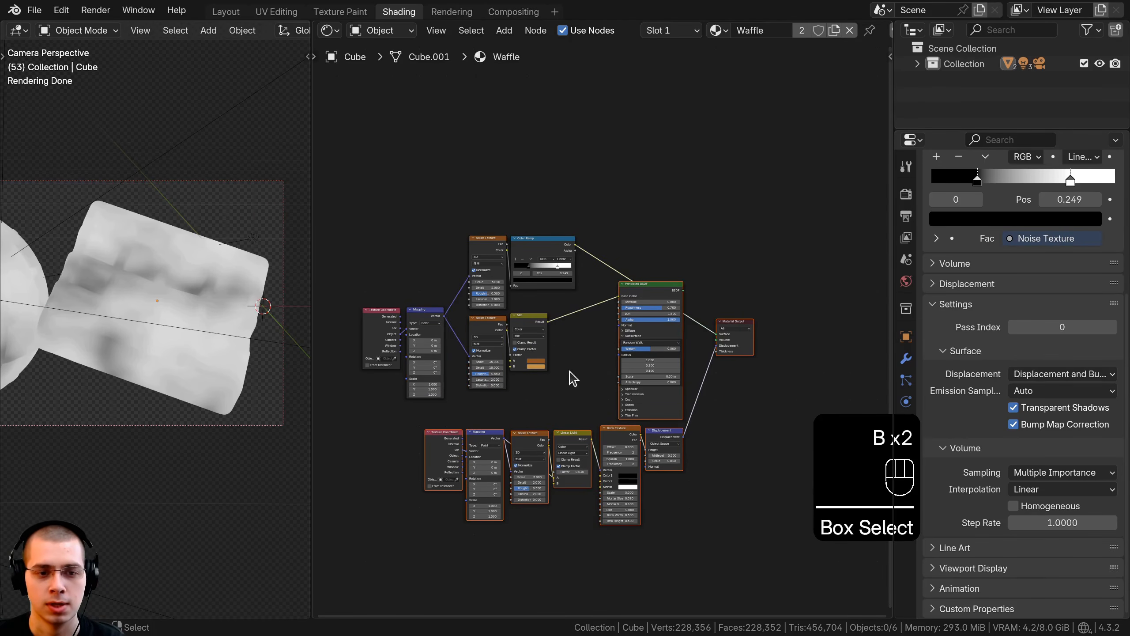
{"action": "key", "text": "g"}
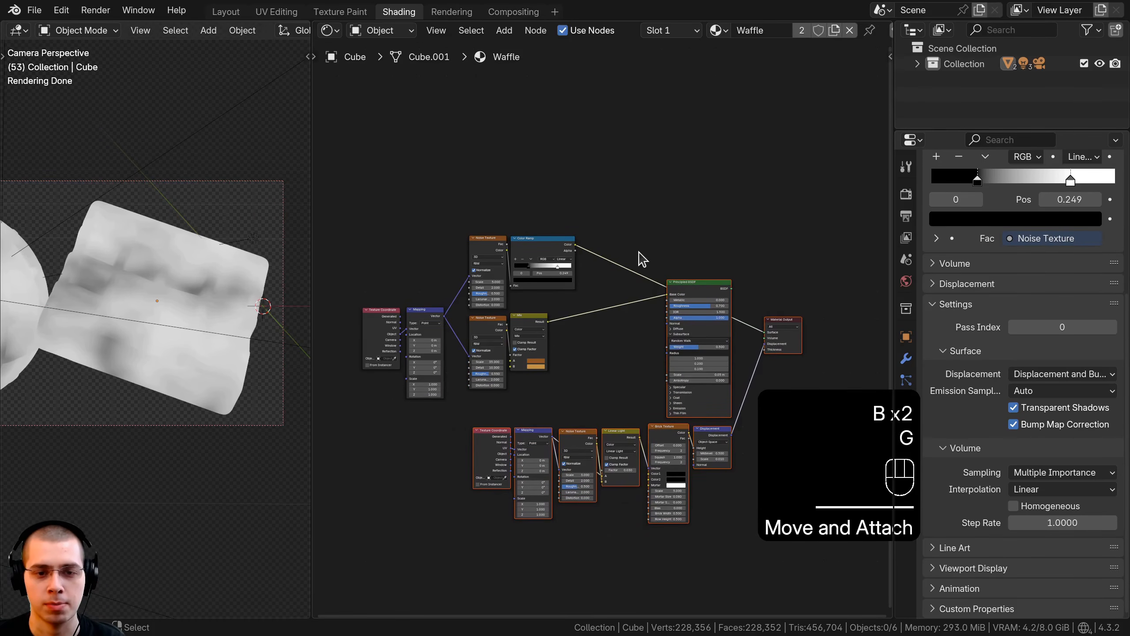
Duplicate the color Mix node and insert the copy between the original Mix and the Principled BSDF's Base Color
{"action": "key", "text": "a"}
{"action": "scroll", "coordinate": [483, 352], "scroll_direction": "up", "scroll_amount": 3}
{"action": "left_click", "coordinate": [471, 314]}
{"action": "key", "text": "shift+d"}
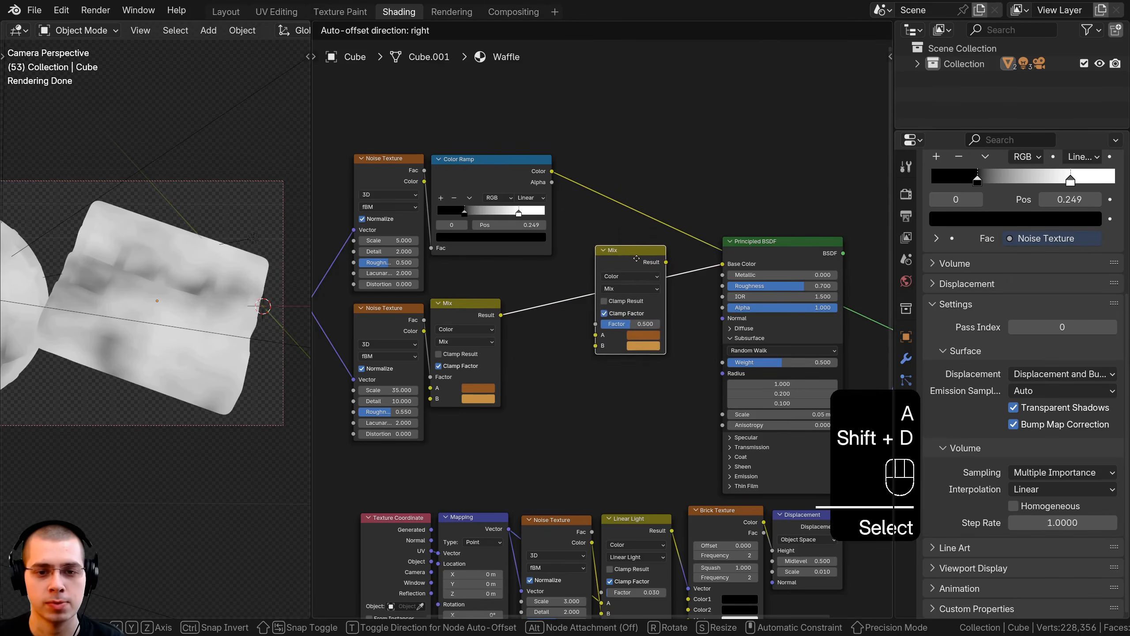
{"action": "left_click", "coordinate": [636, 258]}
{"action": "scroll", "coordinate": [529, 161], "scroll_direction": "up", "scroll_amount": 1}
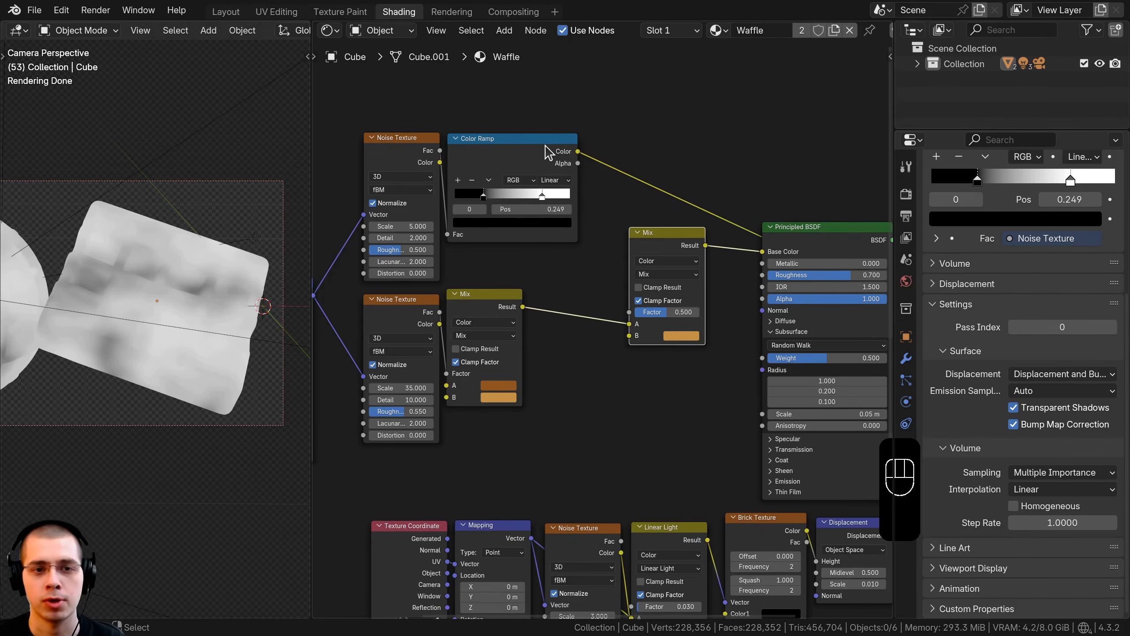
Link the Color Ramp's Color to the second Mix node's Factor, keeping the first Mix's Result connected to A
{"action": "left_click_drag", "start_coordinate": [548, 152], "coordinate": [558, 168]}
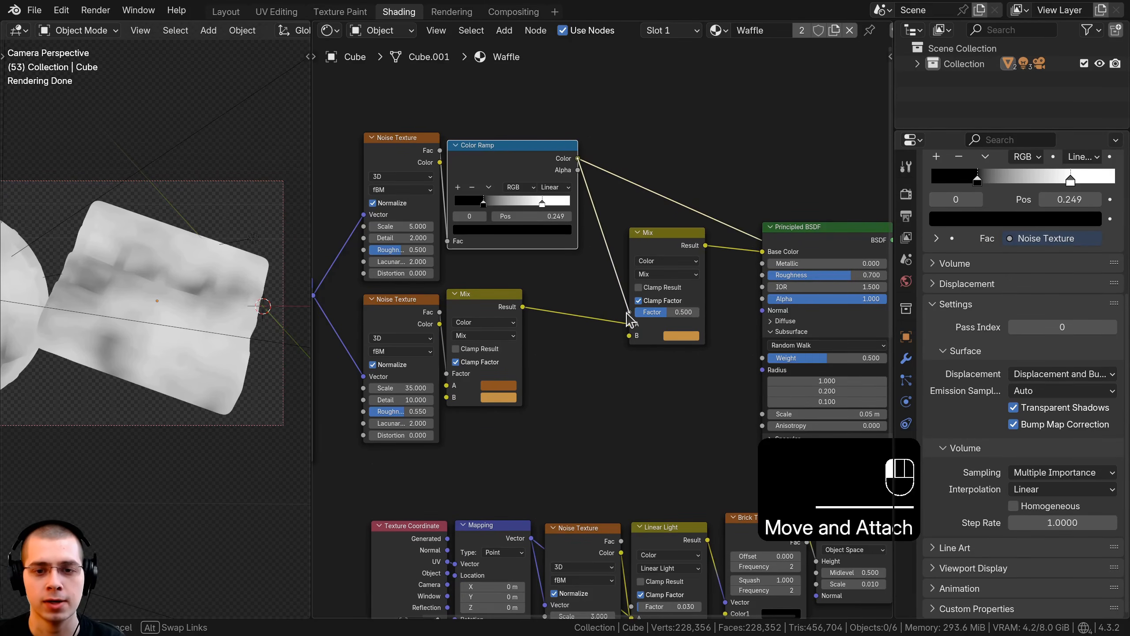
{"action": "left_click_drag", "start_coordinate": [630, 319], "coordinate": [629, 312]}
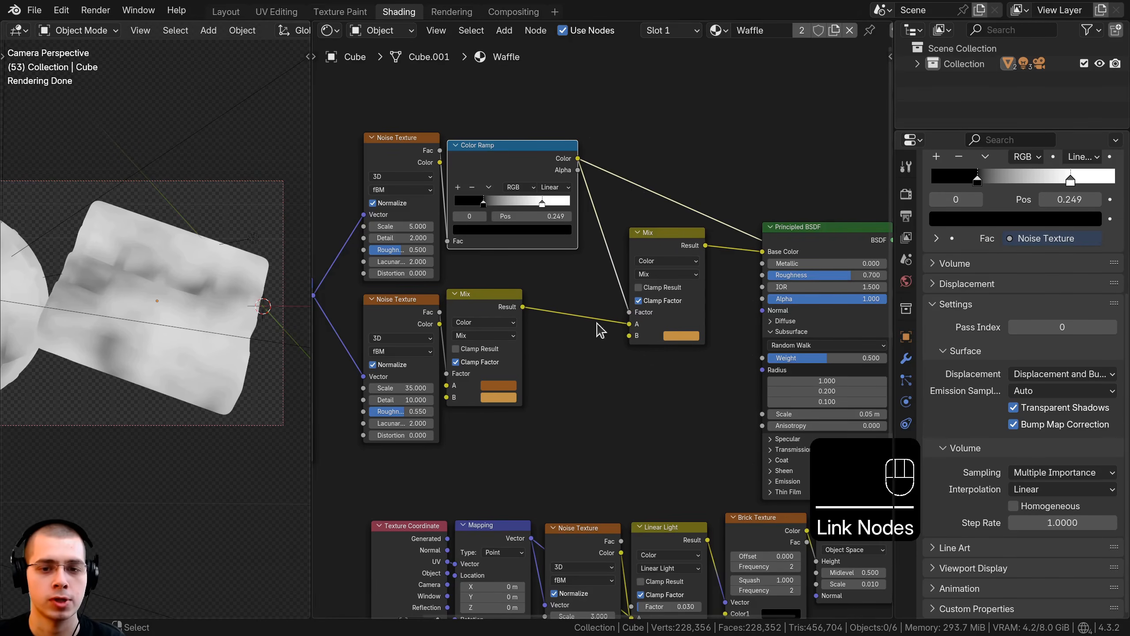
{"action": "scroll", "coordinate": [601, 330], "scroll_direction": "up", "scroll_amount": 1}
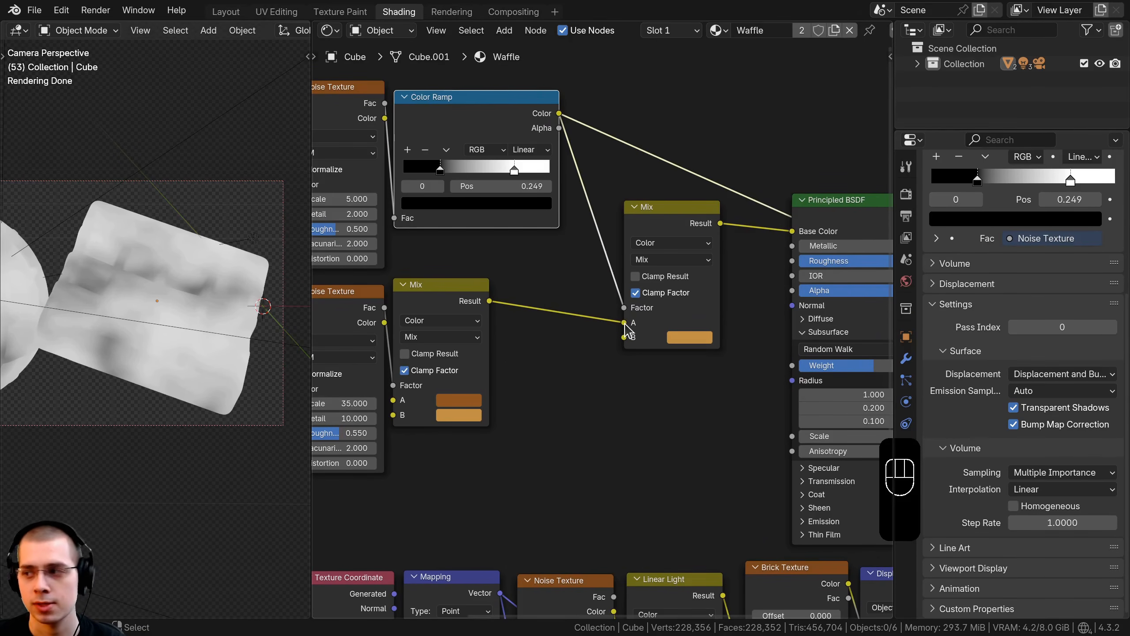
{"action": "left_click_drag", "start_coordinate": [625, 322], "coordinate": [564, 309]}
{"action": "left_click_drag", "start_coordinate": [630, 327], "coordinate": [625, 322]}
{"action": "scroll", "coordinate": [632, 328], "scroll_direction": "up", "scroll_amount": 1}
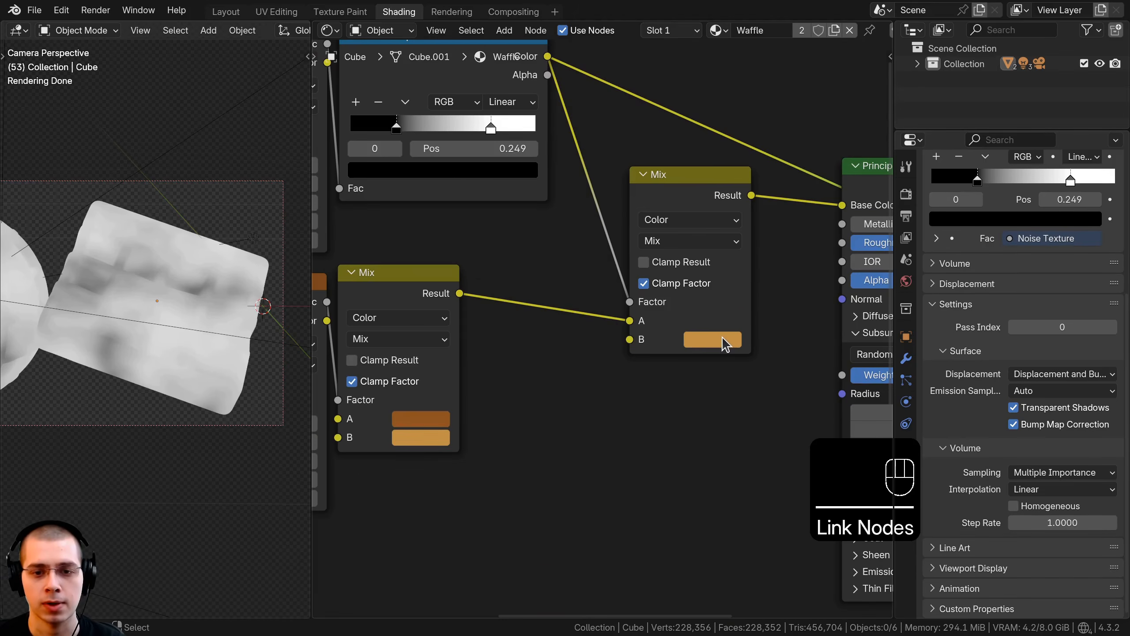
Preview the second Mix node on the waffle and set its B color to a dark burnt orange-brown
{"action": "left_click", "coordinate": [718, 336]}
{"action": "left_click_drag", "start_coordinate": [737, 203], "coordinate": [756, 180]}
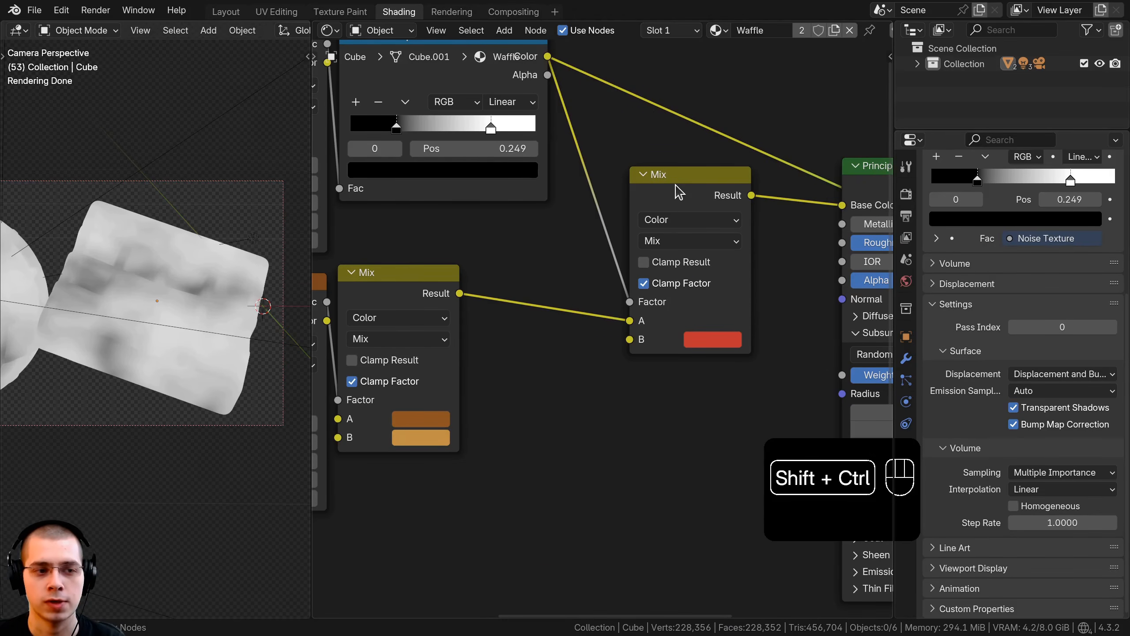
{"action": "left_click", "coordinate": [694, 307], "text": "ctrl+shift"}
{"action": "left_click", "coordinate": [707, 340]}
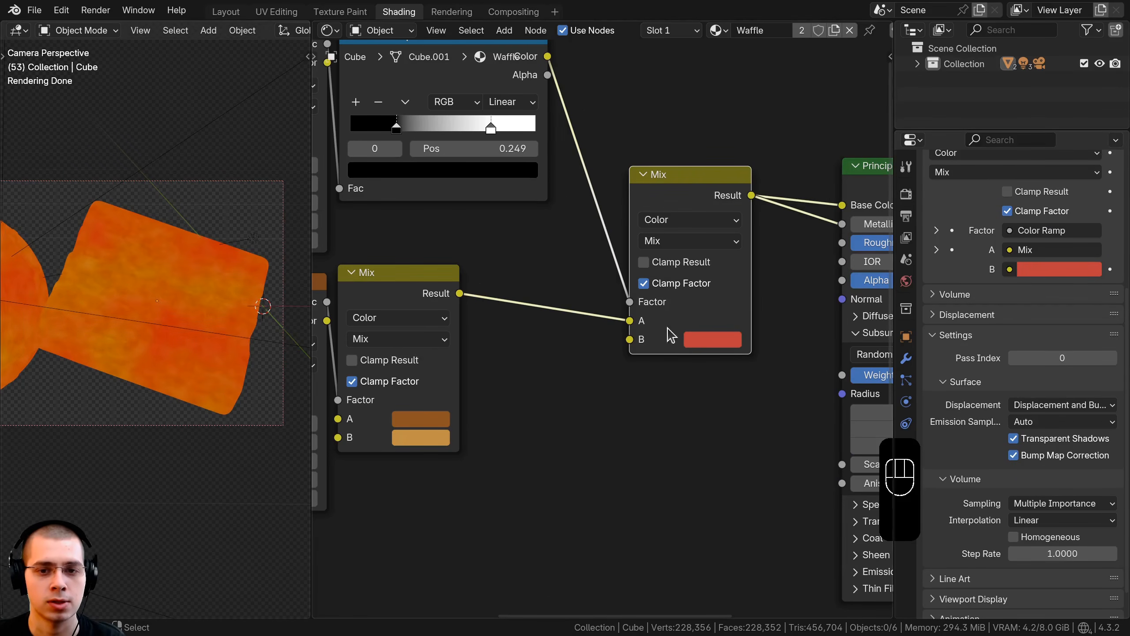
{"action": "middle_click_drag", "start_coordinate": [694, 114], "coordinate": [694, 97]}
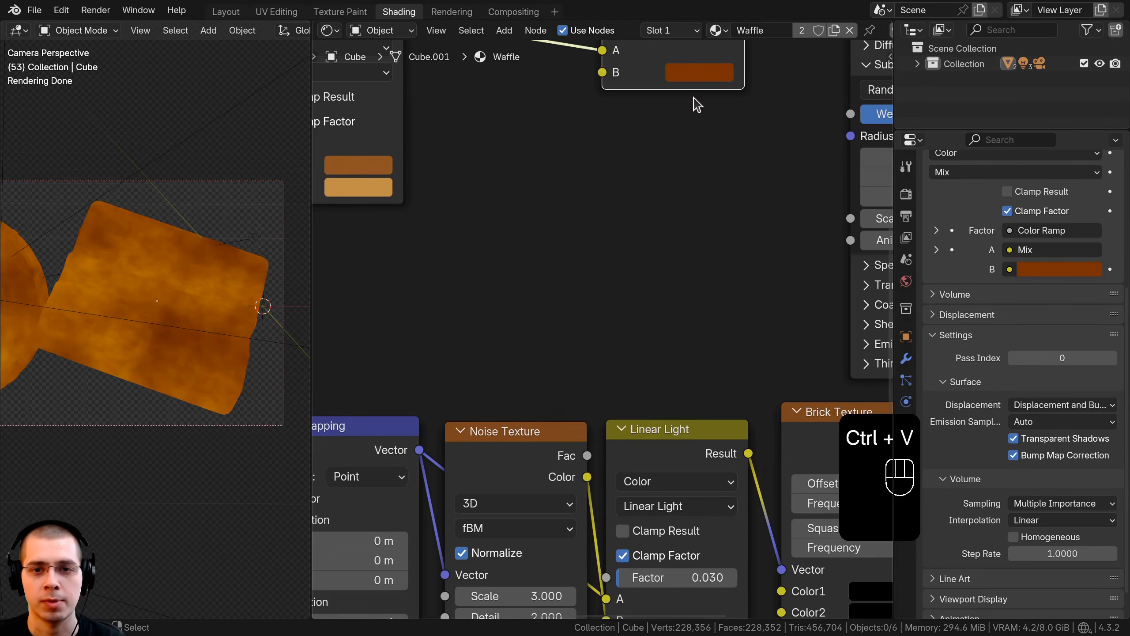
{"action": "left_click", "coordinate": [700, 76]}
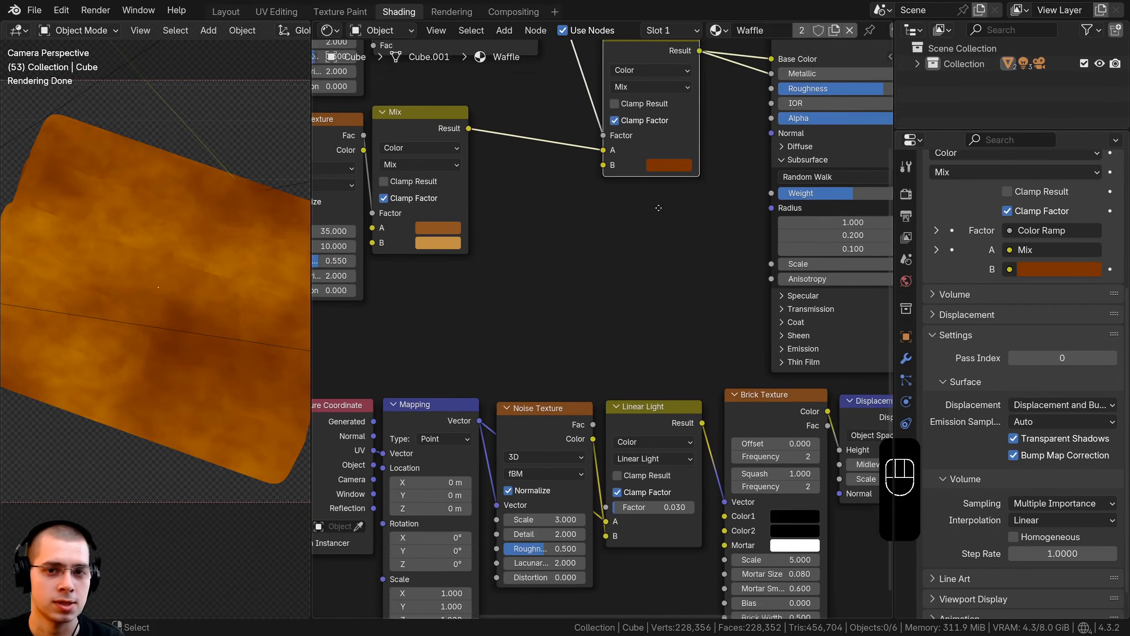
Compare the previews of the first and second Mix nodes, and reconnect the Principled BSDF to the Material Output
{"action": "middle_click_drag", "start_coordinate": [473, 127], "coordinate": [474, 211]}
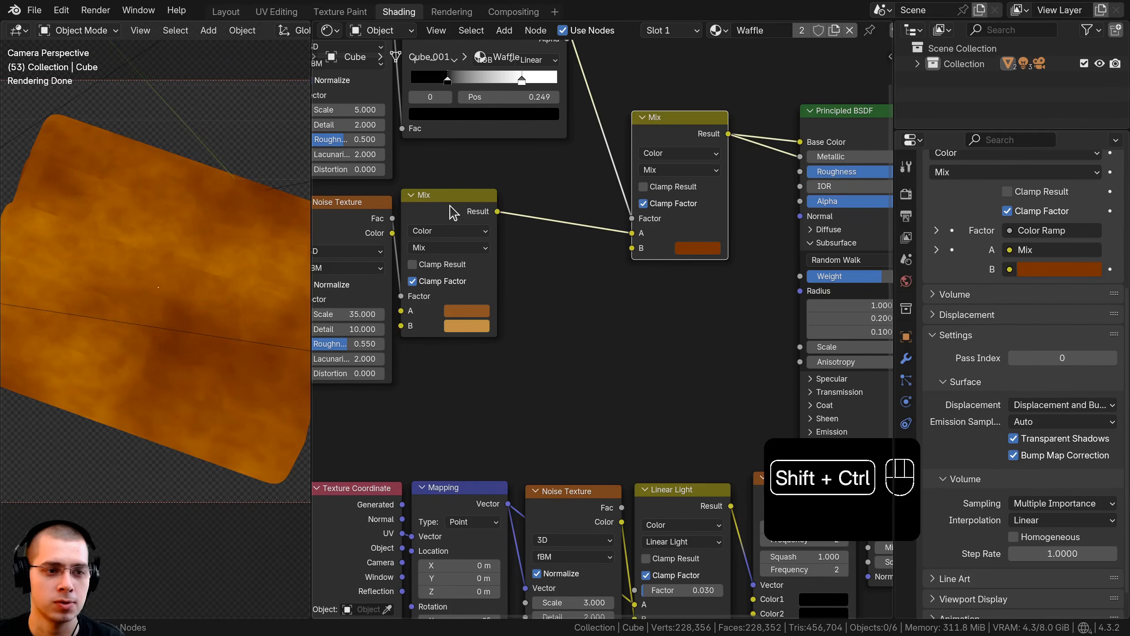
{"action": "left_click", "coordinate": [453, 213], "text": "ctrl+shift"}
{"action": "left_click", "coordinate": [665, 130], "text": "ctrl+shift"}
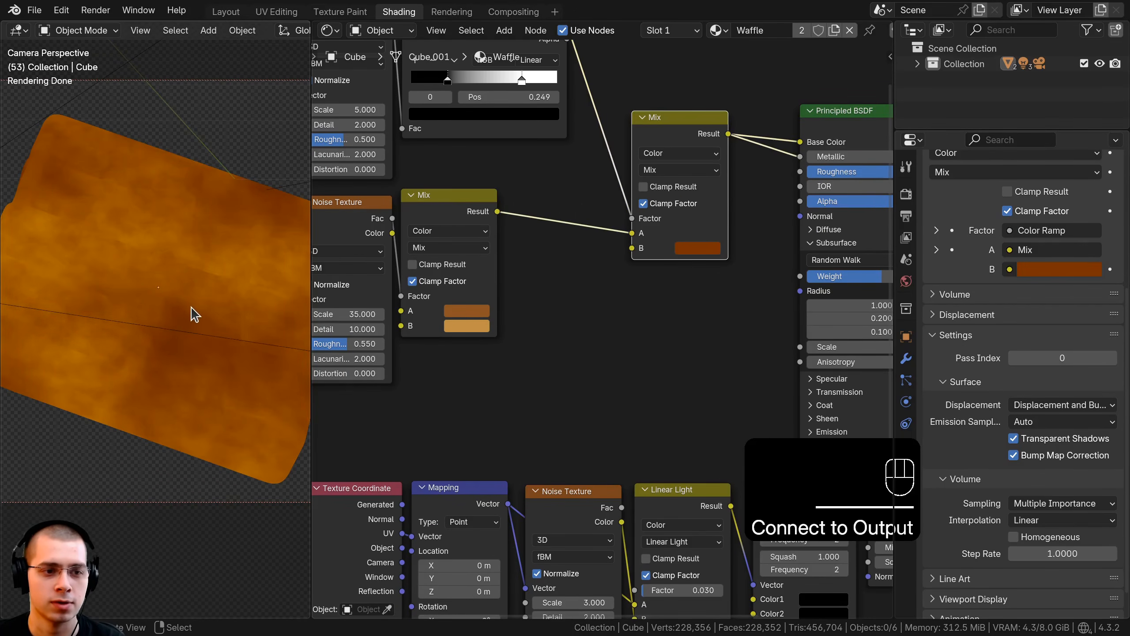
{"action": "scroll", "coordinate": [194, 316], "scroll_direction": "down", "scroll_amount": 1}
{"action": "scroll", "coordinate": [760, 207], "scroll_direction": "down", "scroll_amount": 2}
{"action": "left_click", "coordinate": [674, 232], "text": "ctrl+shift"}
{"action": "left_click_drag", "start_coordinate": [554, 229], "coordinate": [583, 225]}
{"action": "middle_click_drag", "start_coordinate": [520, 154], "coordinate": [607, 190]}
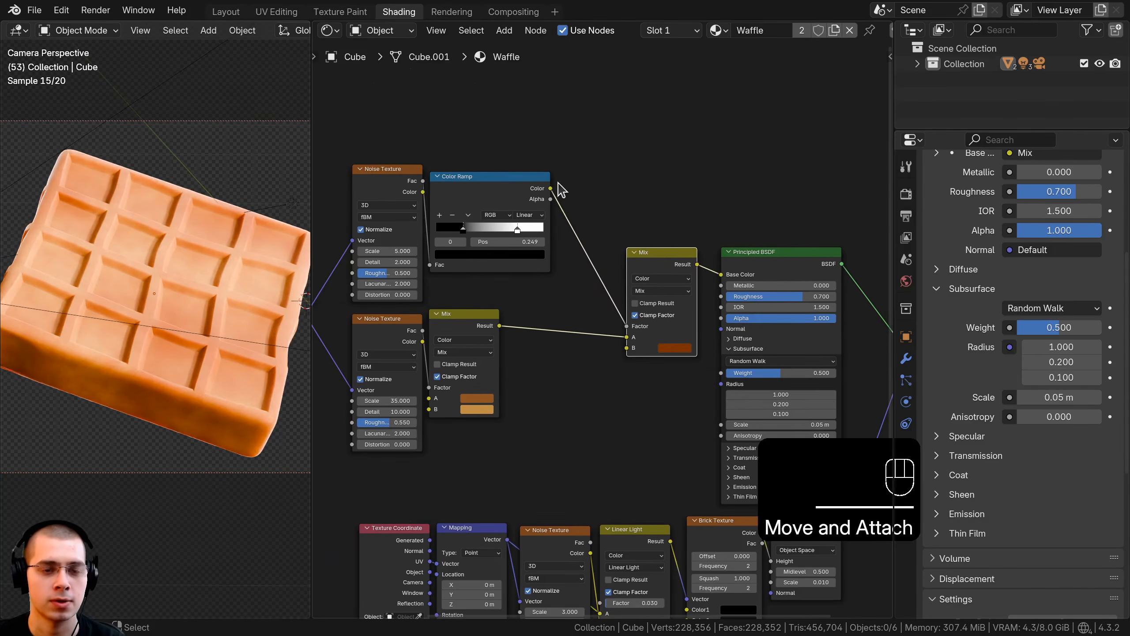
Insert a Hue/Saturation/Value node into the link between the Color Ramp and the second Mix node's Factor
{"action": "key", "text": "shift+a"}
{"action": "type", "text": "hu"}
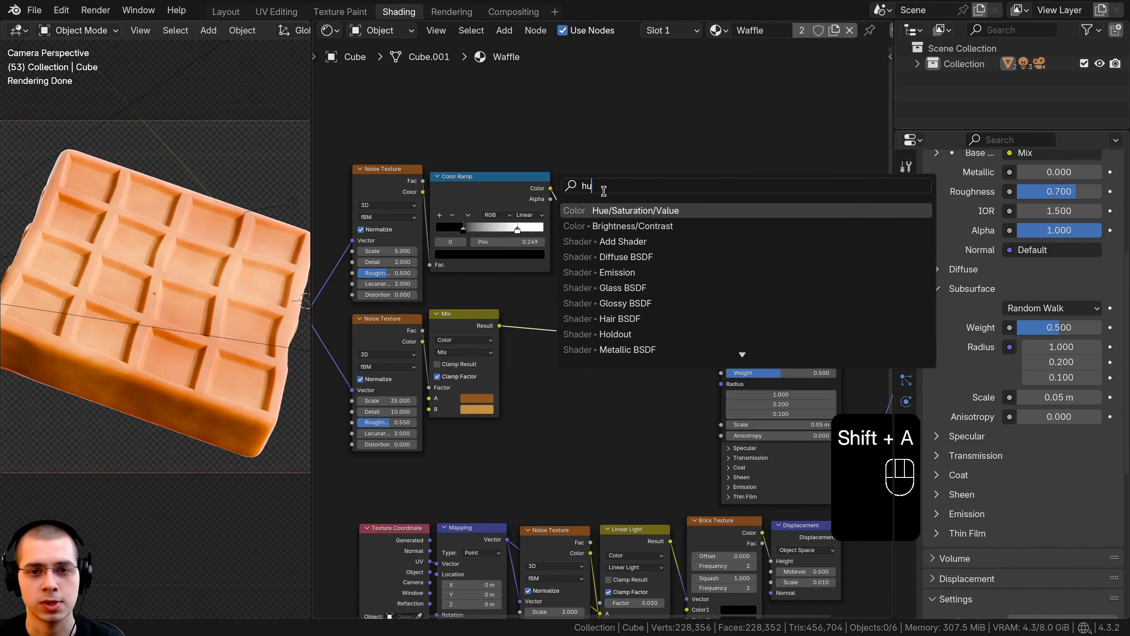
{"action": "left_click", "coordinate": [598, 210]}
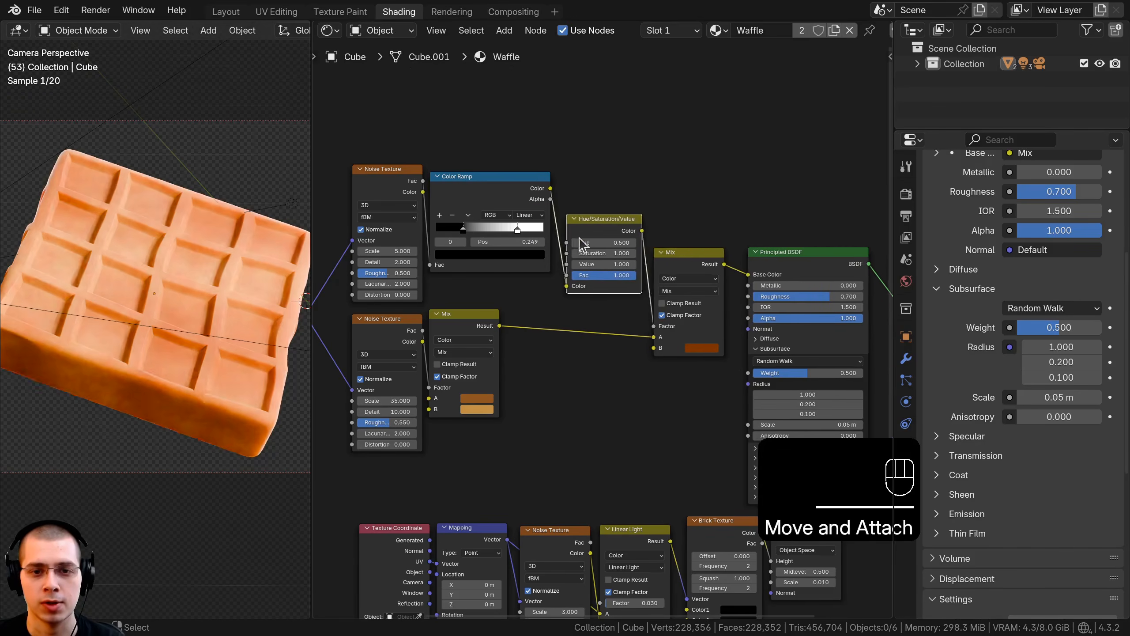
{"action": "left_click", "coordinate": [608, 250]}
{"action": "scroll", "coordinate": [770, 272], "scroll_direction": "up", "scroll_amount": 2}
{"action": "scroll", "coordinate": [770, 271], "scroll_direction": "up", "scroll_amount": 2}
{"action": "mouse_move", "coordinate": [588, 233]}
{"action": "left_mouse_down", "text": "shift"}
{"action": "mouse_move", "coordinate": [655, 234]}
{"action": "mouse_move", "coordinate": [590, 233]}
{"action": "left_mouse_up", "text": "shift"}
{"action": "scroll", "coordinate": [391, 265], "scroll_direction": "down", "scroll_amount": 4}
{"action": "middle_click_drag", "start_coordinate": [391, 265], "coordinate": [447, 196]}
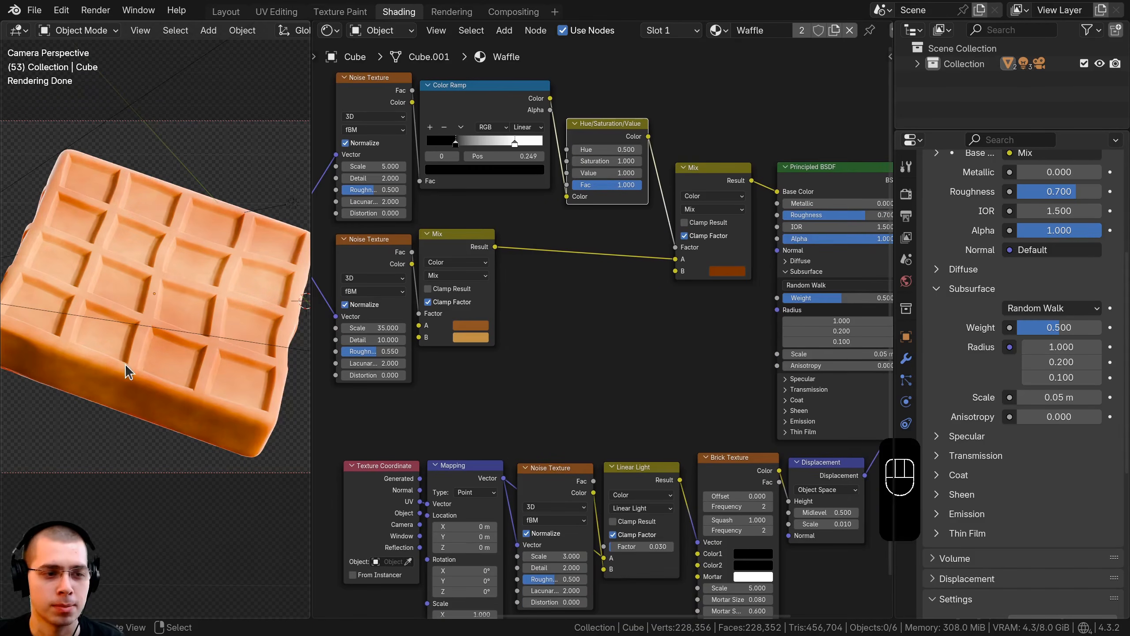
Add a Bump node in the empty space below the second Mix node
{"action": "middle_click_drag", "start_coordinate": [50, 380], "coordinate": [83, 321], "text": "shift"}
{"action": "scroll", "coordinate": [83, 321], "scroll_direction": "up", "scroll_amount": 1}
{"action": "scroll", "coordinate": [548, 300], "scroll_direction": "down", "scroll_amount": 1}
{"action": "key", "text": "shift+a"}
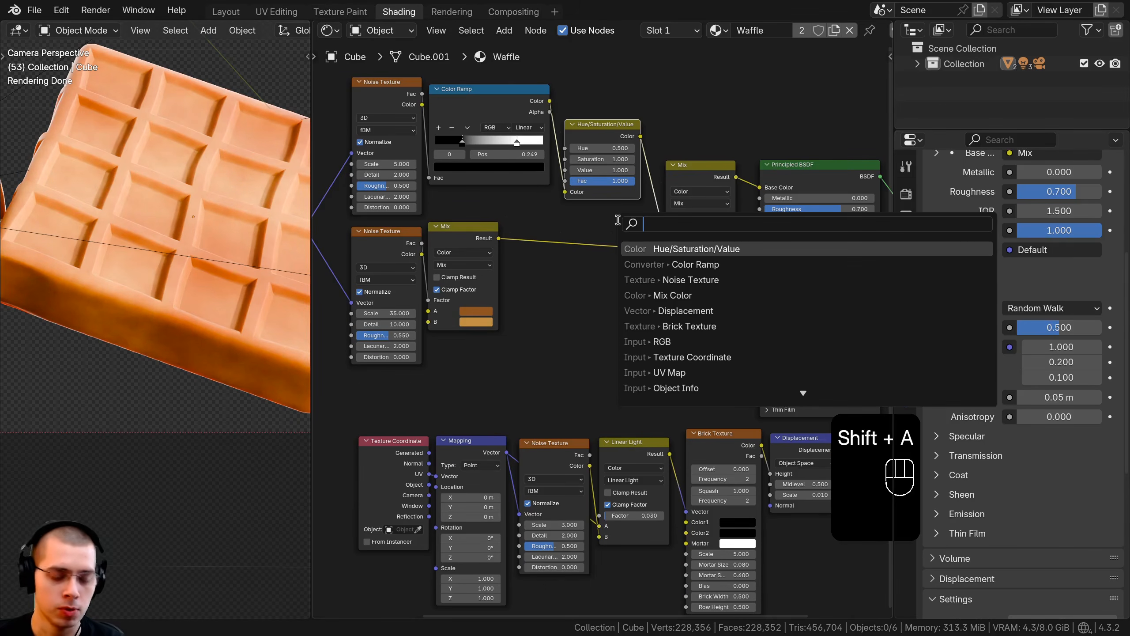
{"action": "type", "text": "bu"}
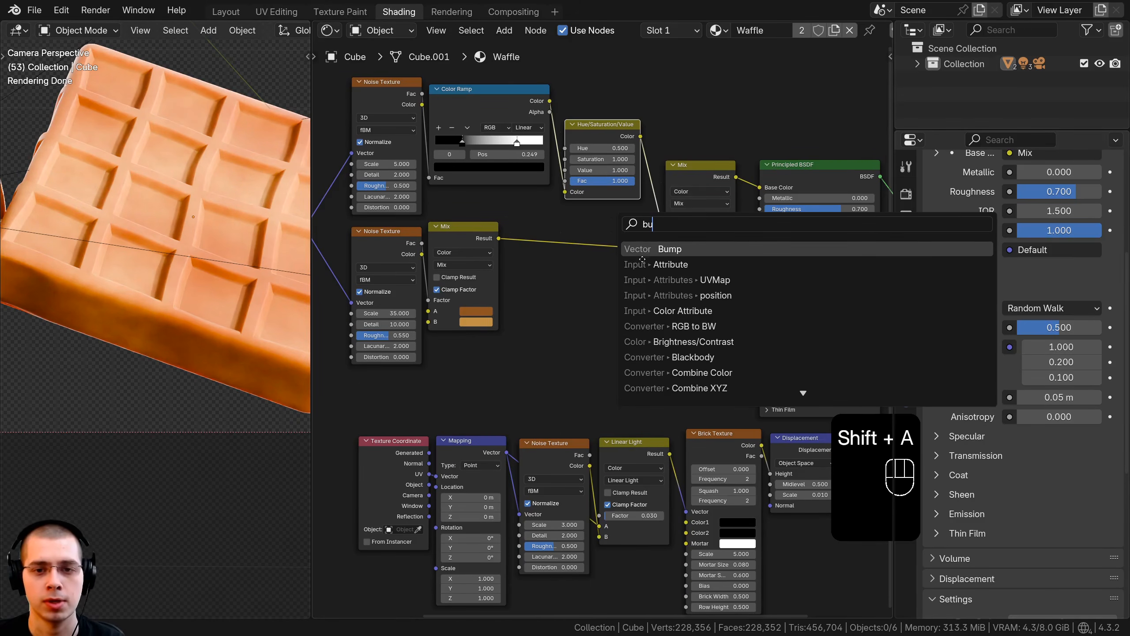
{"action": "key", "text": "Return"}
{"action": "left_click", "coordinate": [637, 290]}
{"action": "middle_click_drag", "start_coordinate": [616, 290], "coordinate": [651, 248]}
{"action": "scroll", "coordinate": [650, 248], "scroll_direction": "up", "scroll_amount": 3}
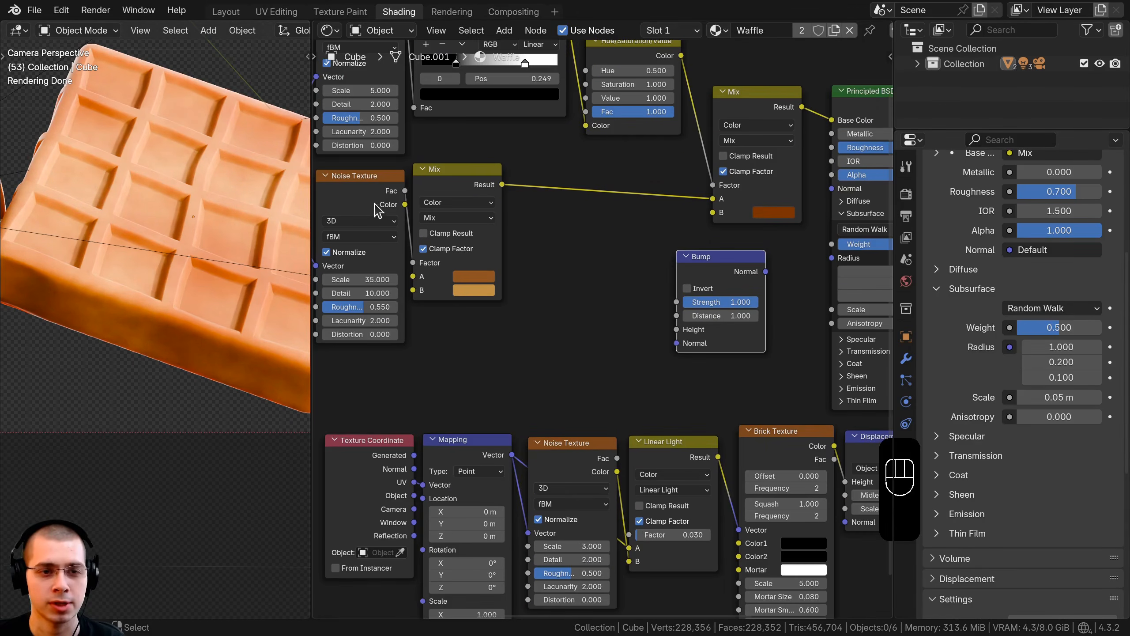
Link the color noise's Fac to the Bump Height, and the Bump Normal to the Principled BSDF's Normal
{"action": "left_click_drag", "start_coordinate": [378, 210], "coordinate": [401, 198]}
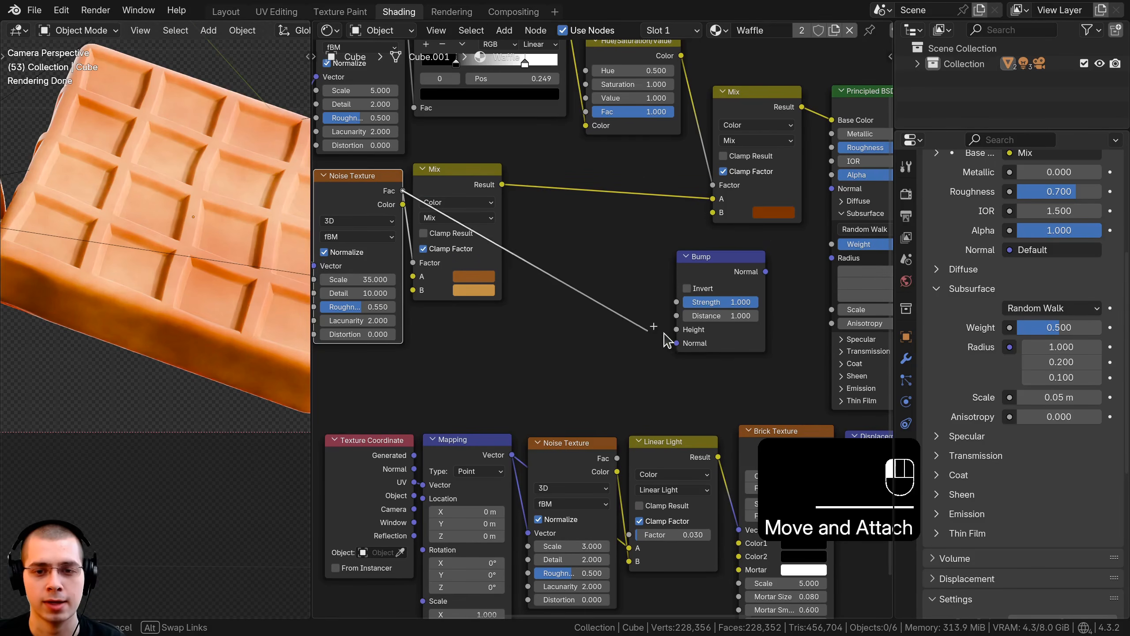
{"action": "left_click_drag", "start_coordinate": [664, 333], "coordinate": [675, 330]}
{"action": "left_click_drag", "start_coordinate": [701, 273], "coordinate": [661, 273]}
{"action": "middle_click_drag", "start_coordinate": [726, 283], "coordinate": [688, 287]}
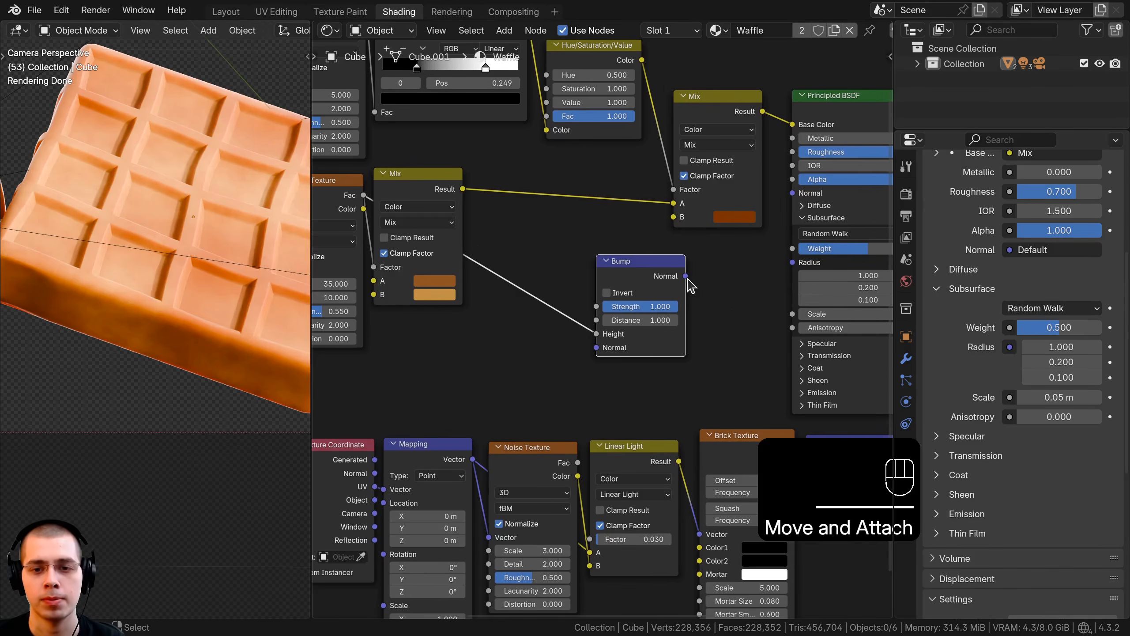
{"action": "left_click_drag", "start_coordinate": [789, 190], "coordinate": [791, 192]}
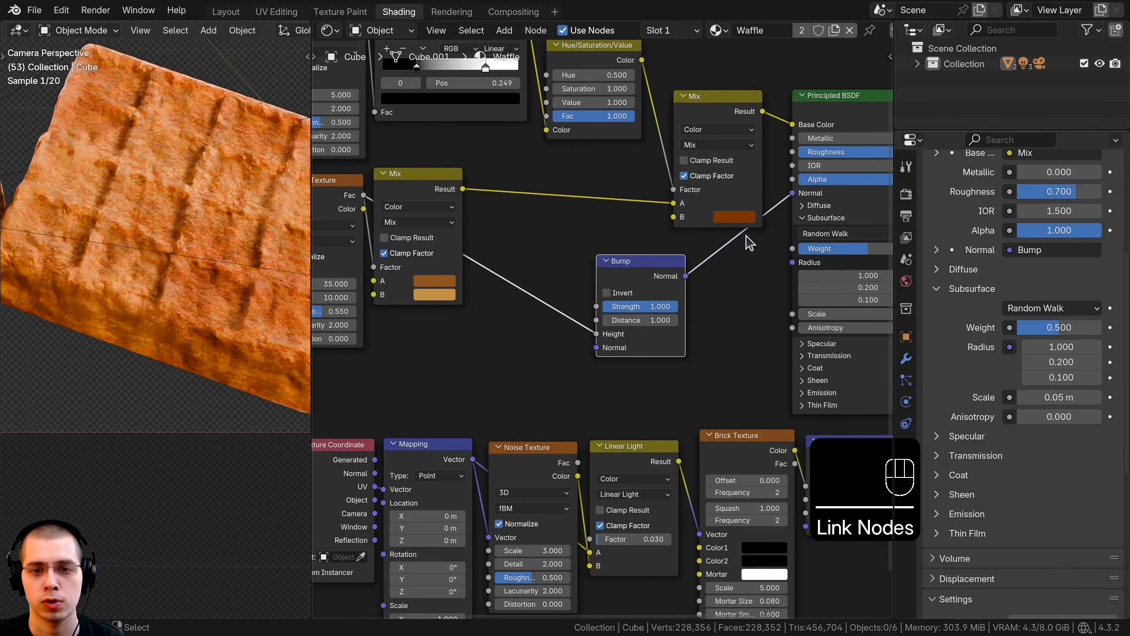
Move the Bump node closer to the Principled BSDF and reattach the noise link to its Height
{"action": "left_click_drag", "start_coordinate": [647, 265], "coordinate": [701, 255]}
{"action": "middle_click_drag", "start_coordinate": [578, 250], "coordinate": [632, 255]}
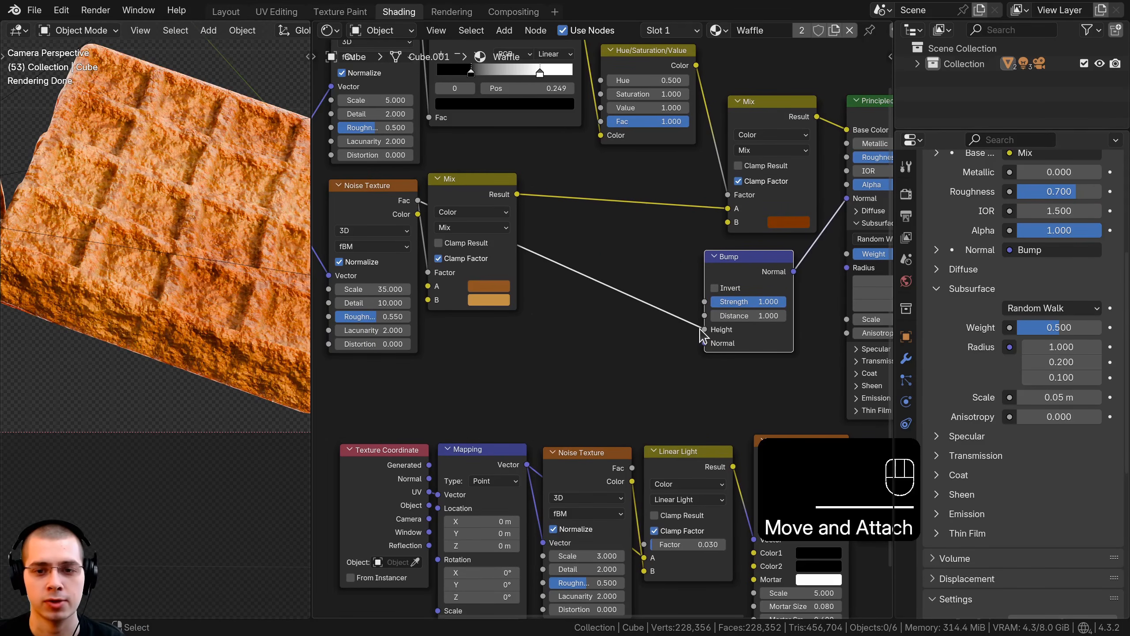
{"action": "middle_click_drag", "start_coordinate": [702, 334], "coordinate": [550, 337]}
{"action": "left_click", "coordinate": [551, 338]}
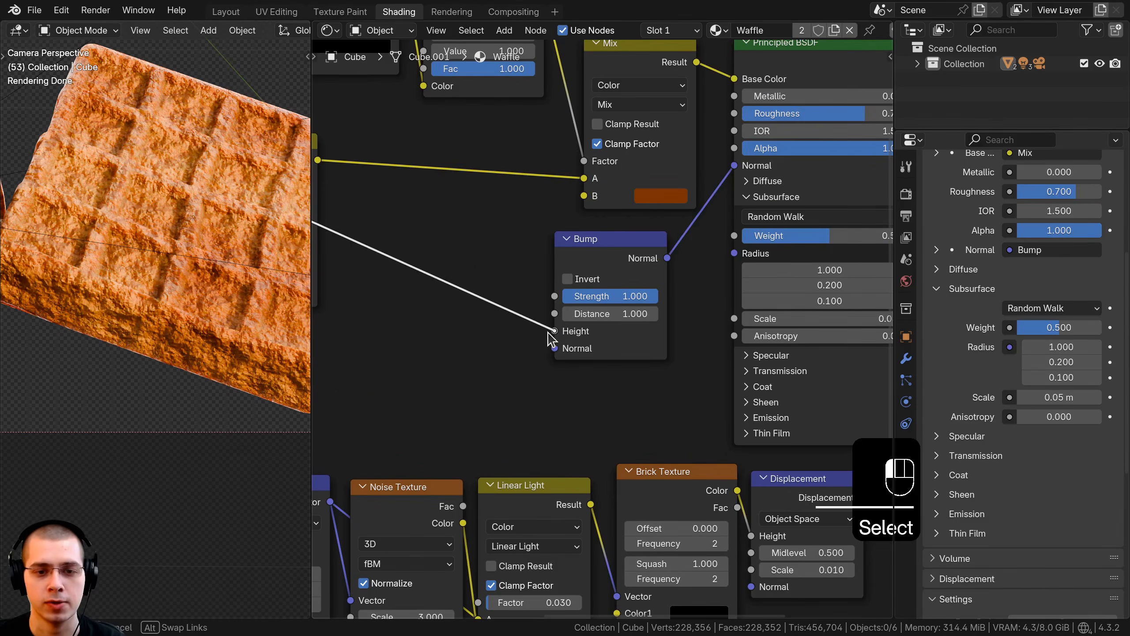
{"action": "left_click_drag", "start_coordinate": [551, 337], "coordinate": [553, 332]}
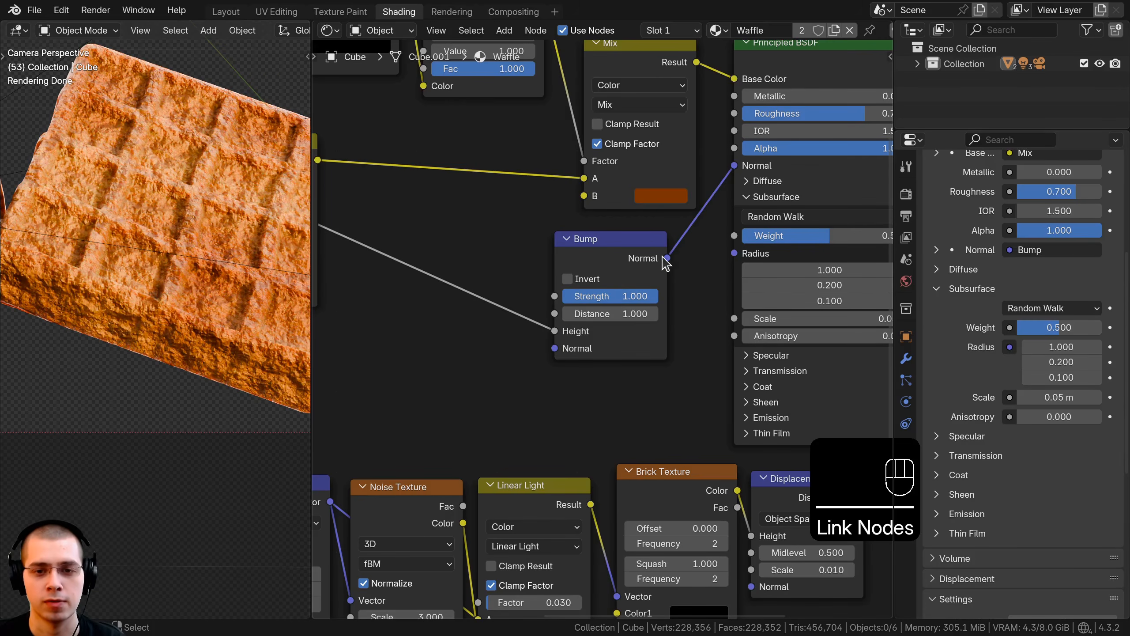
Place the Bump node just under the second Mix node and set its Strength to 0.15
{"action": "left_click_drag", "start_coordinate": [648, 257], "coordinate": [654, 230]}
{"action": "key", "text": "KP_Decimal"}
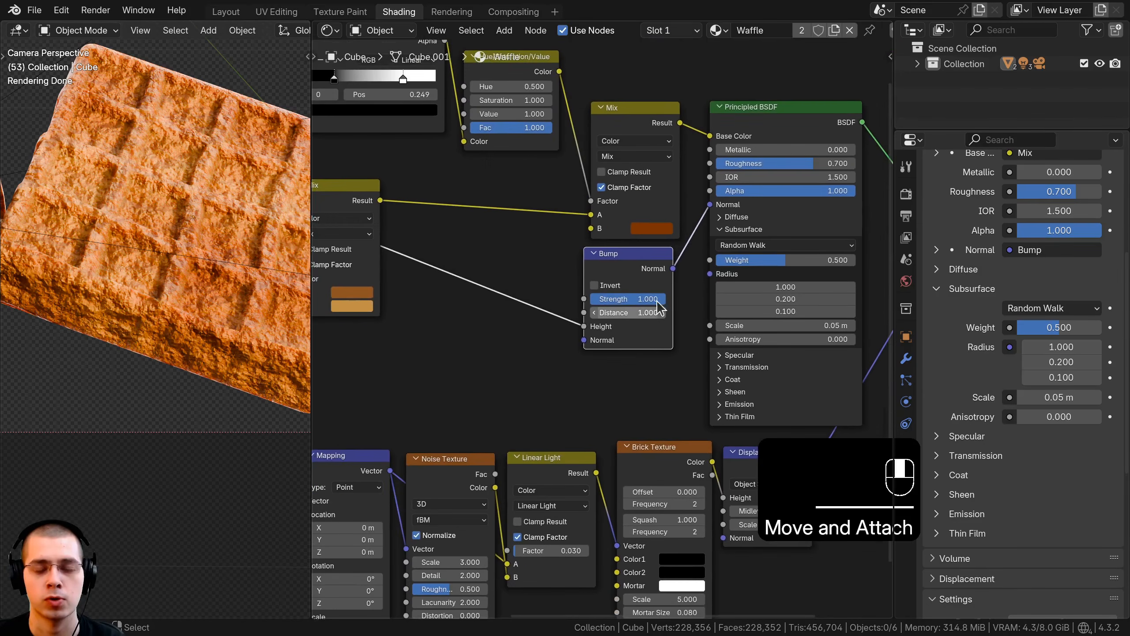
{"action": "key", "text": "KP_Decimal"}
{"action": "key", "text": "KP_0"}
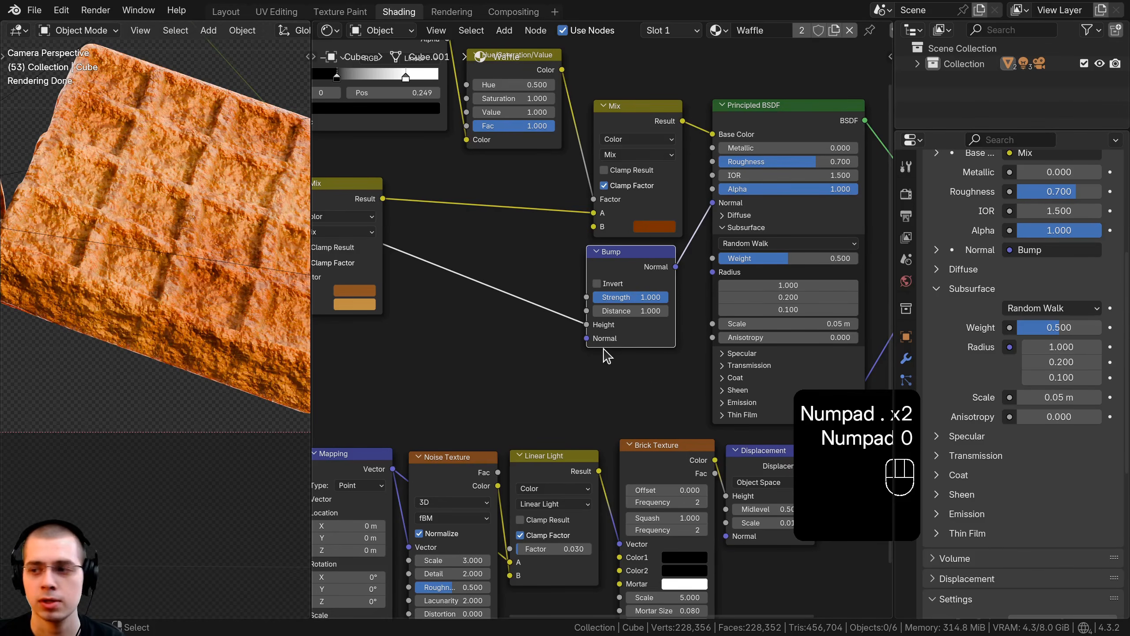
{"action": "scroll", "coordinate": [607, 355], "scroll_direction": "up", "scroll_amount": 1}
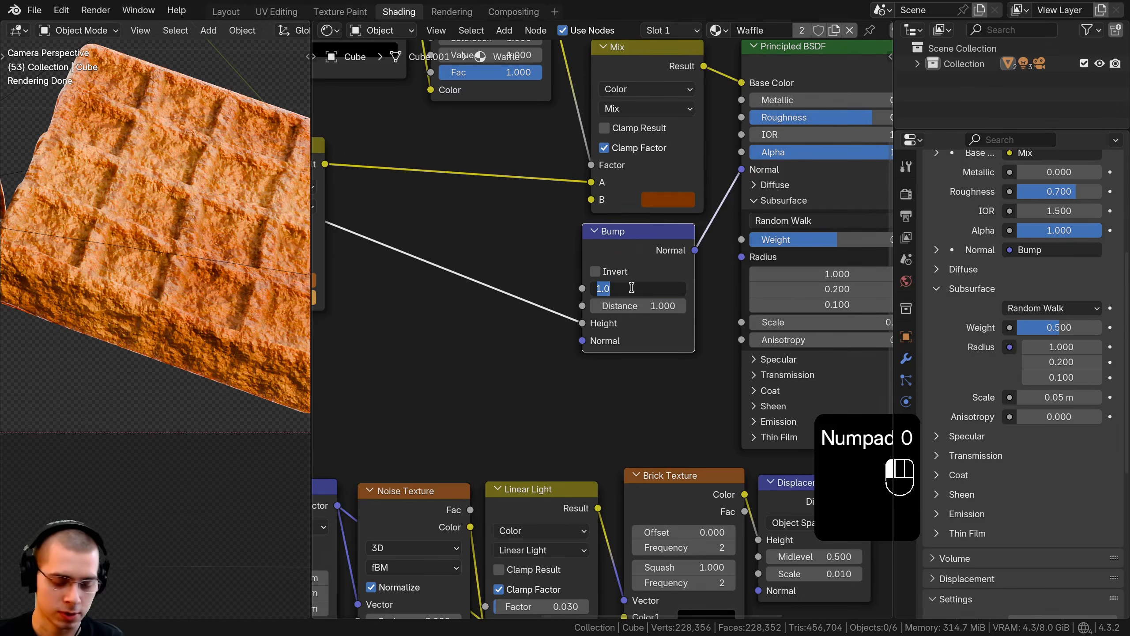
{"action": "type", "text": "0.15"}
{"action": "key", "text": "Return"}
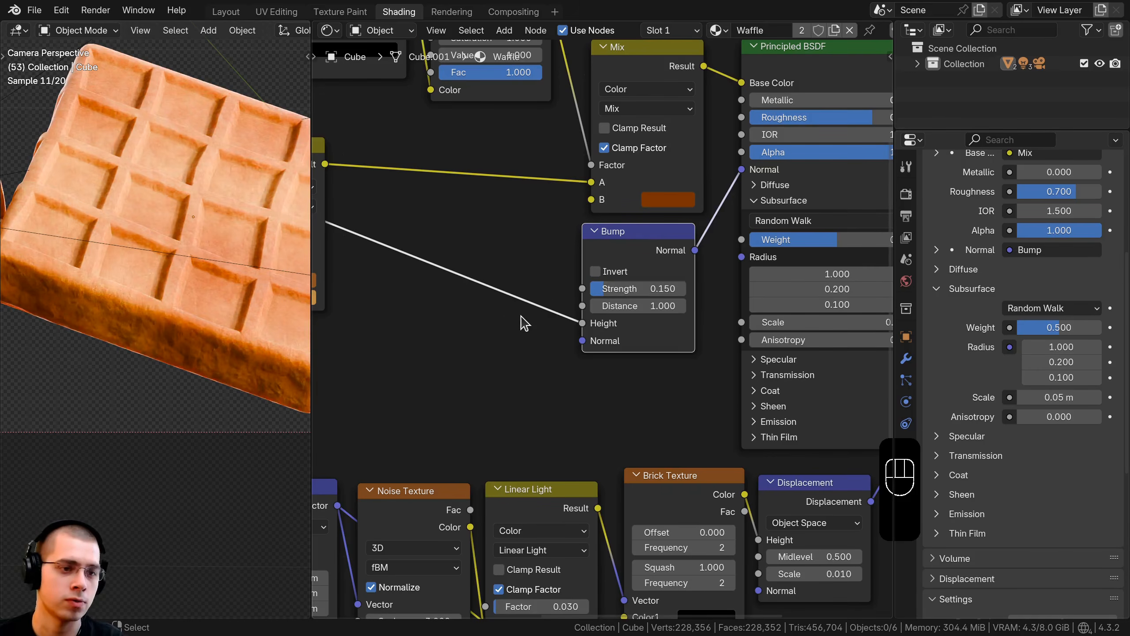
{"action": "scroll", "coordinate": [222, 315], "scroll_direction": "up", "scroll_amount": 3}
{"action": "scroll", "coordinate": [189, 306], "scroll_direction": "down", "scroll_amount": 3}
{"action": "scroll", "coordinate": [598, 325], "scroll_direction": "down", "scroll_amount": 4}
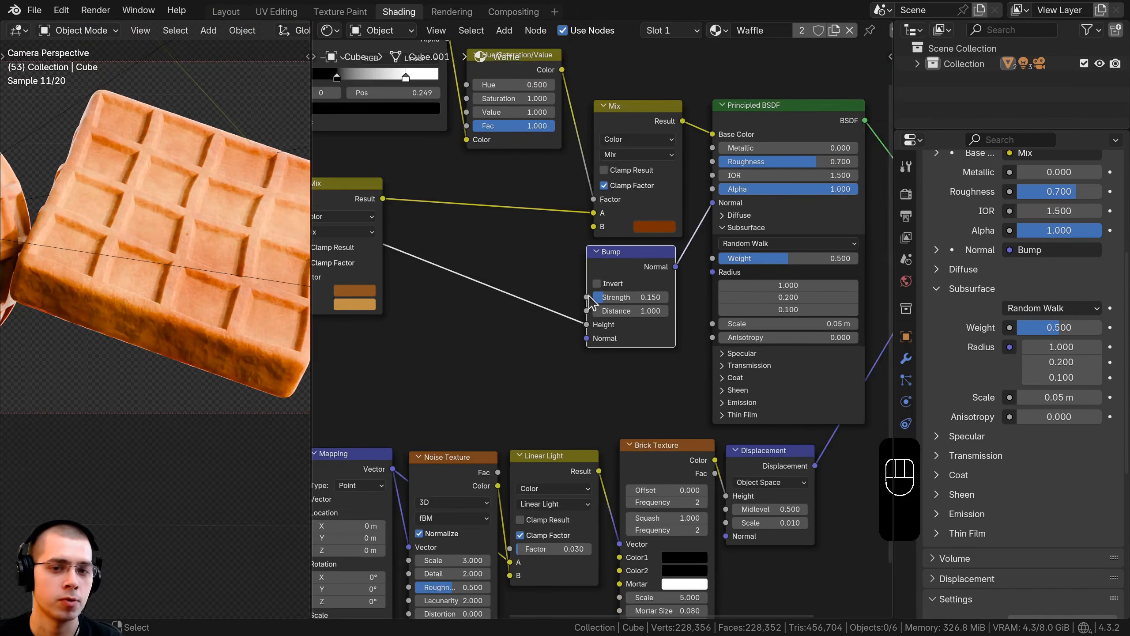
Duplicate the Bump node and insert the copy between the original Bump and the Principled BSDF, chaining their Normal sockets
{"action": "middle_click_drag", "start_coordinate": [601, 318], "coordinate": [632, 323]}
{"action": "left_click_drag", "start_coordinate": [653, 275], "coordinate": [532, 285]}
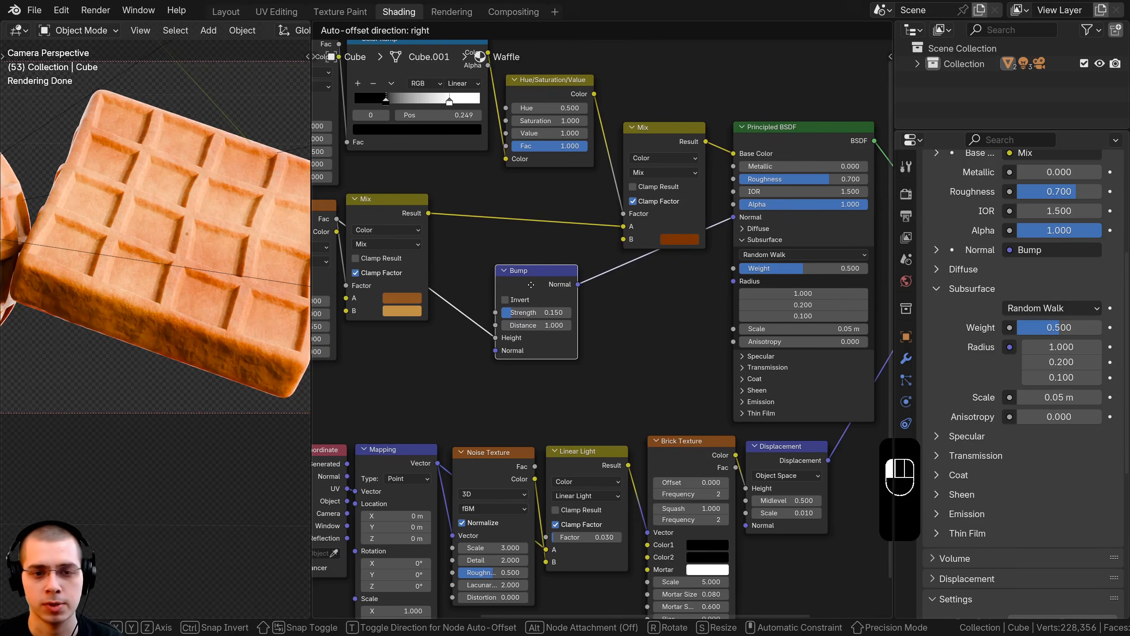
{"action": "key", "text": "shift+d"}
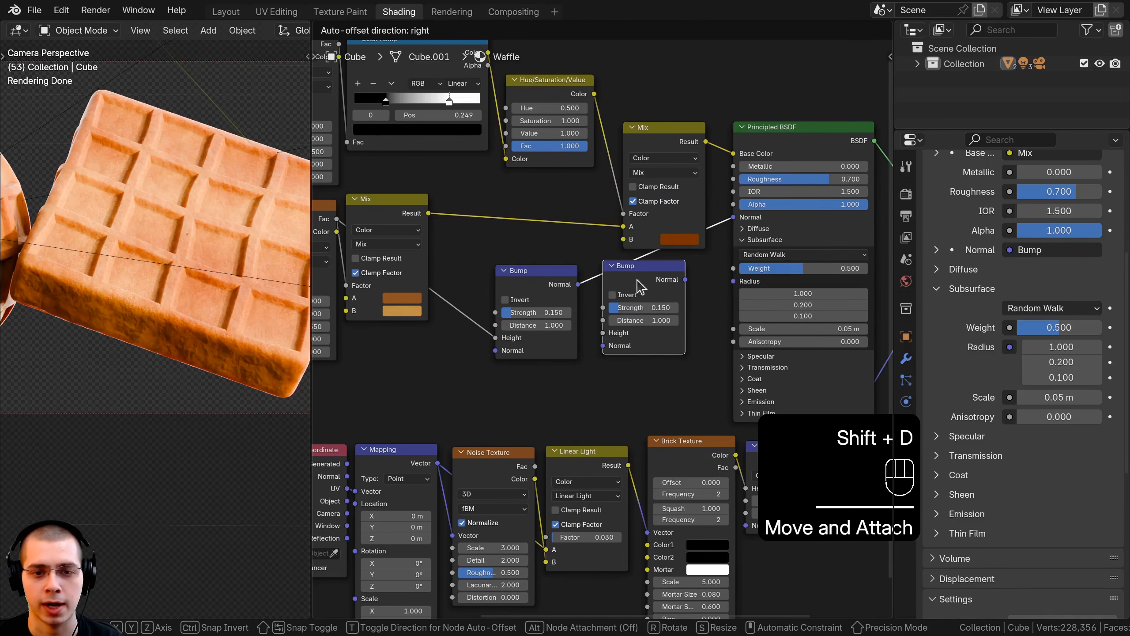
{"action": "left_click", "coordinate": [639, 287]}
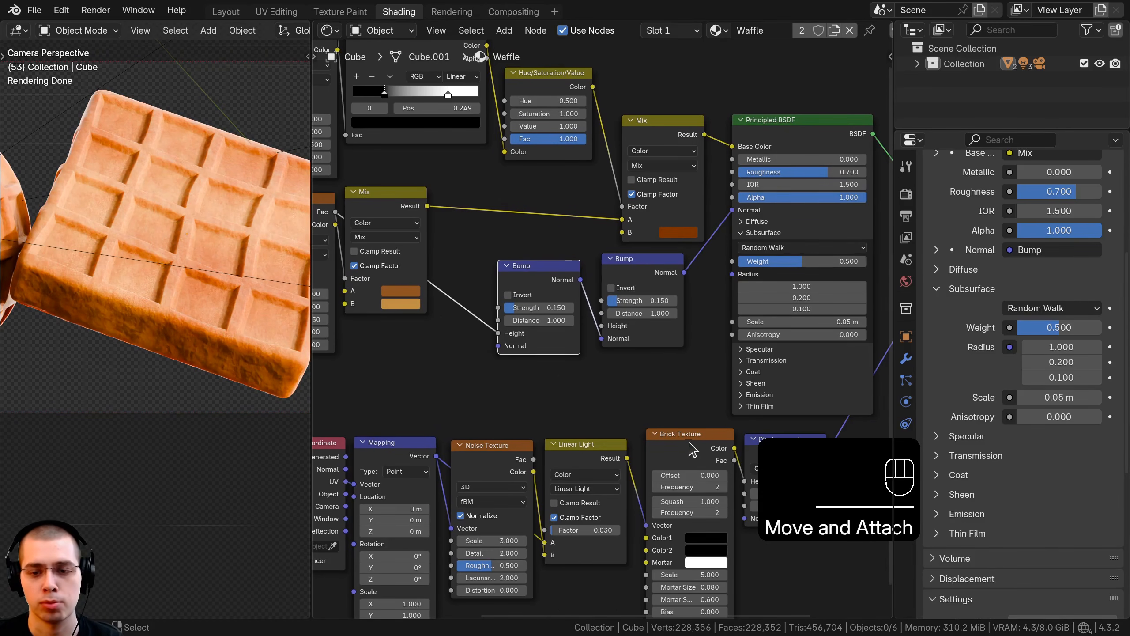
Link the Brick Texture's Color output to the Height input of the second Bump node
{"action": "left_click_drag", "start_coordinate": [690, 441], "coordinate": [685, 440]}
{"action": "middle_click_drag", "start_coordinate": [689, 437], "coordinate": [669, 399]}
{"action": "left_click_drag", "start_coordinate": [710, 409], "coordinate": [618, 168]}
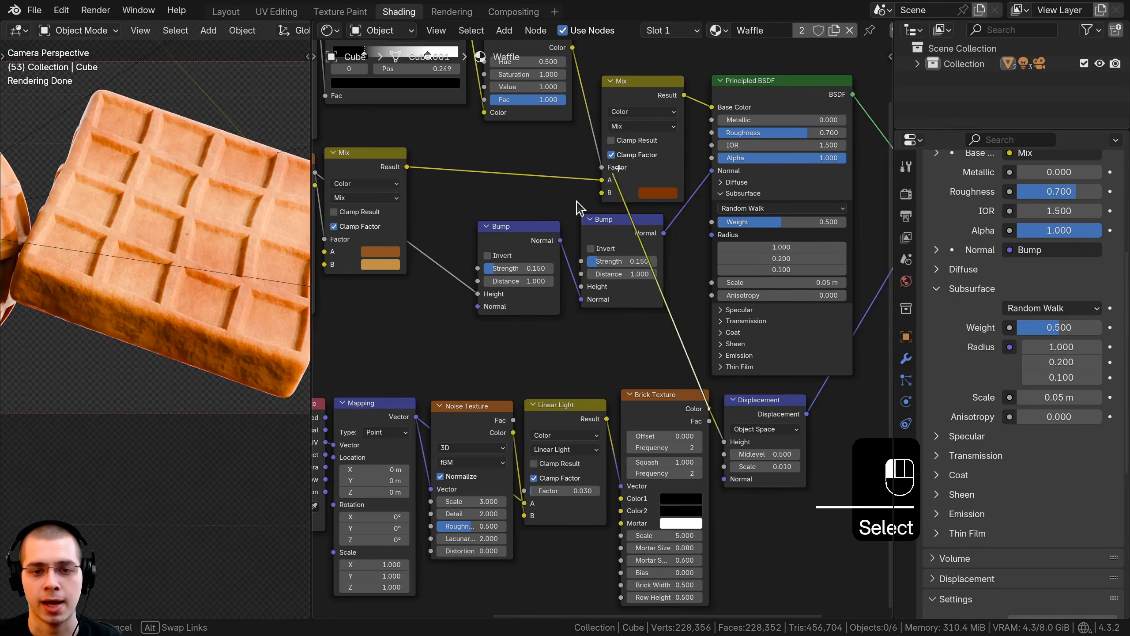
{"action": "left_click_drag", "start_coordinate": [586, 294], "coordinate": [583, 287]}
Try different Strength values on the second Bump node and set it to 0.000
{"action": "scroll", "coordinate": [586, 298], "scroll_direction": "up", "scroll_amount": 2}
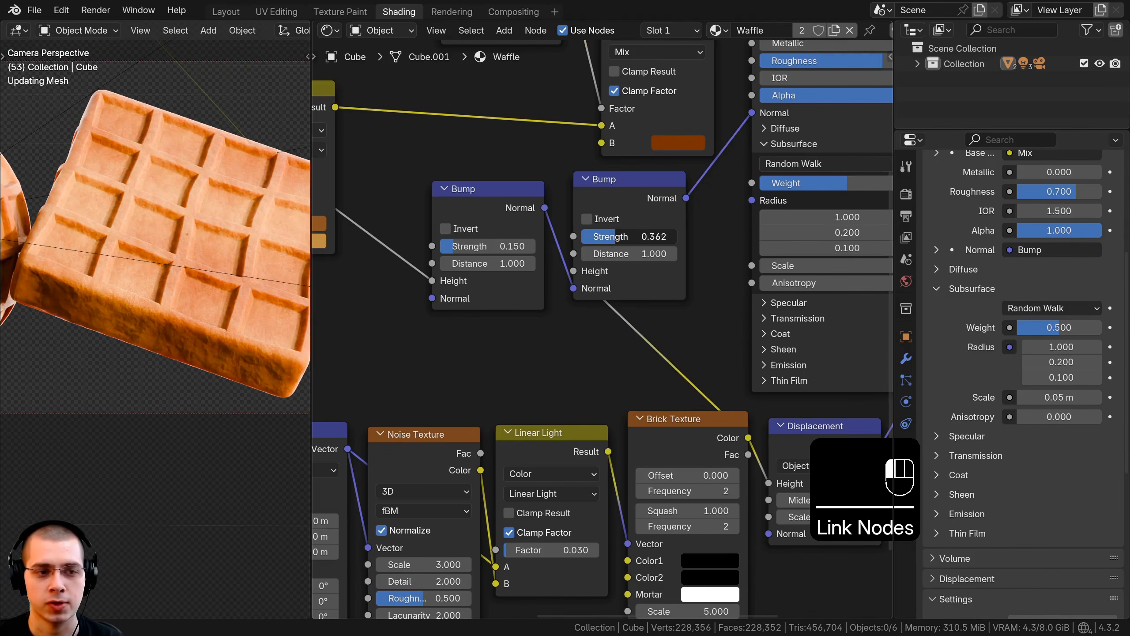
{"action": "left_click_drag", "start_coordinate": [616, 236], "coordinate": [582, 236]}
{"action": "right_click", "coordinate": [582, 236]}
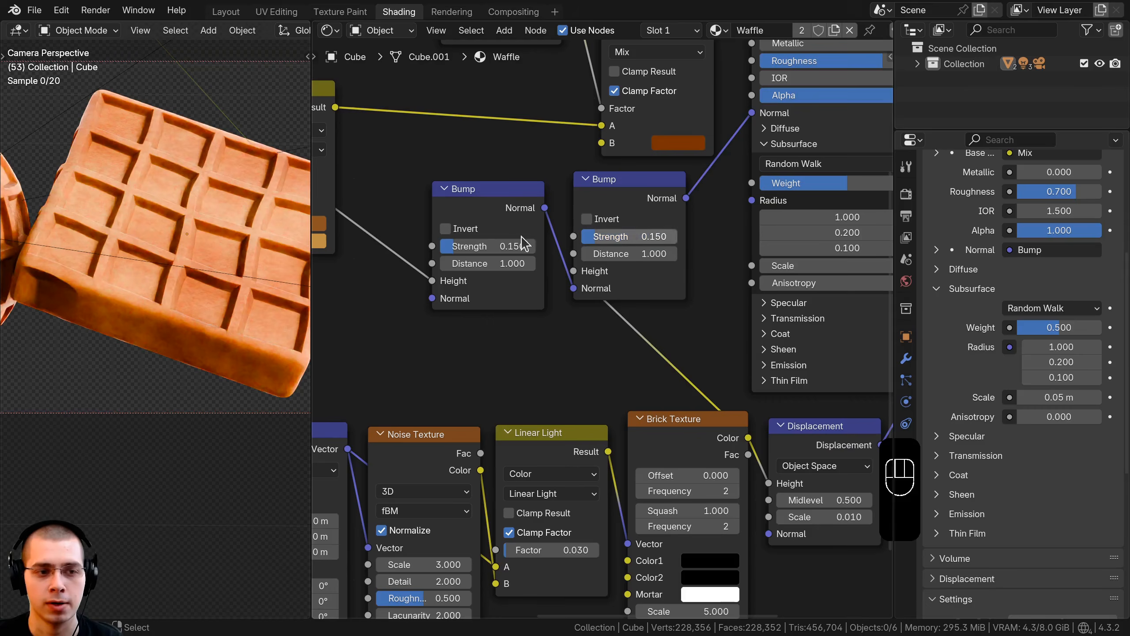
{"action": "scroll", "coordinate": [581, 266], "scroll_direction": "up", "scroll_amount": 1}
{"action": "left_click_drag", "start_coordinate": [628, 202], "coordinate": [631, 205]}
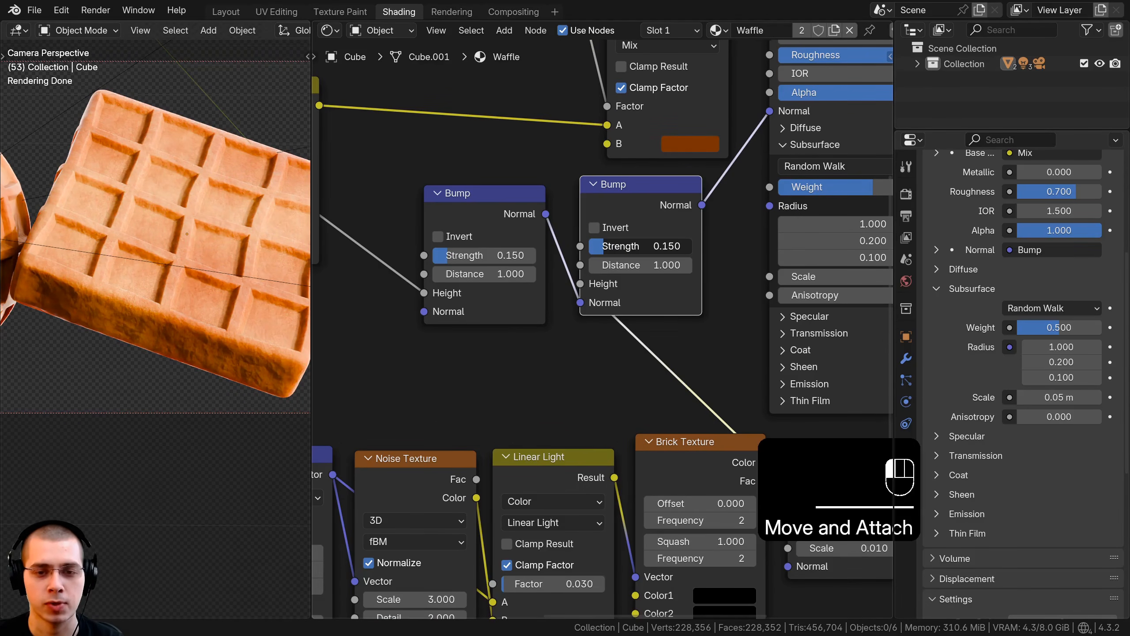
{"action": "left_click_drag", "start_coordinate": [623, 248], "coordinate": [588, 246]}
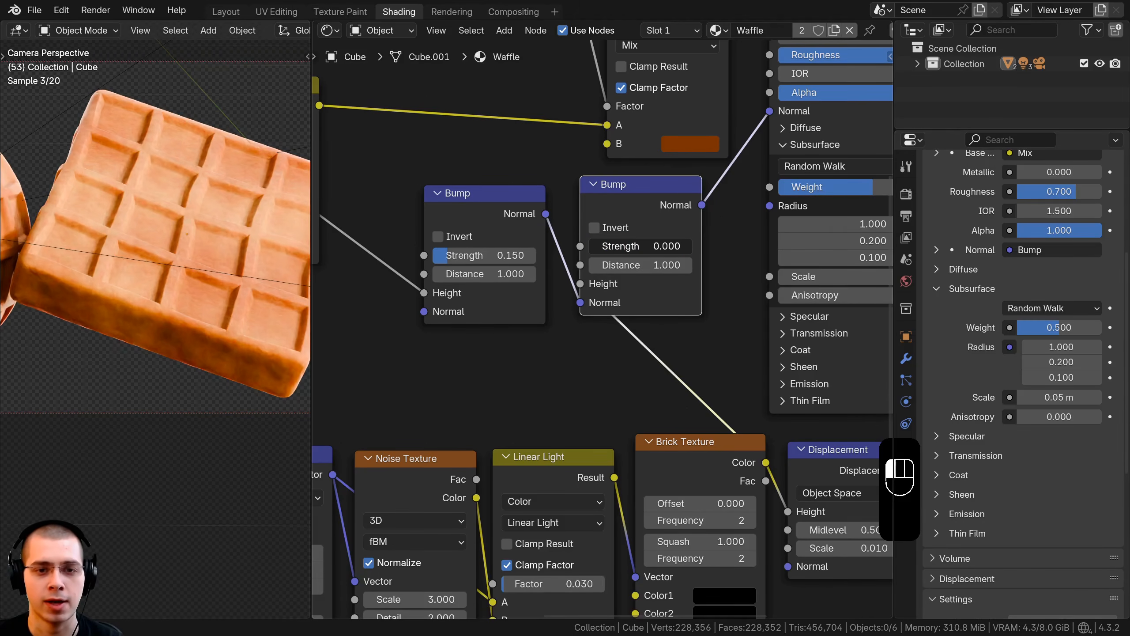
{"action": "middle_click_drag", "start_coordinate": [589, 246], "coordinate": [520, 166]}
{"action": "left_click_drag", "start_coordinate": [776, 468], "coordinate": [804, 468], "text": "shift"}
{"action": "left_click_drag", "start_coordinate": [572, 167], "coordinate": [565, 132]}
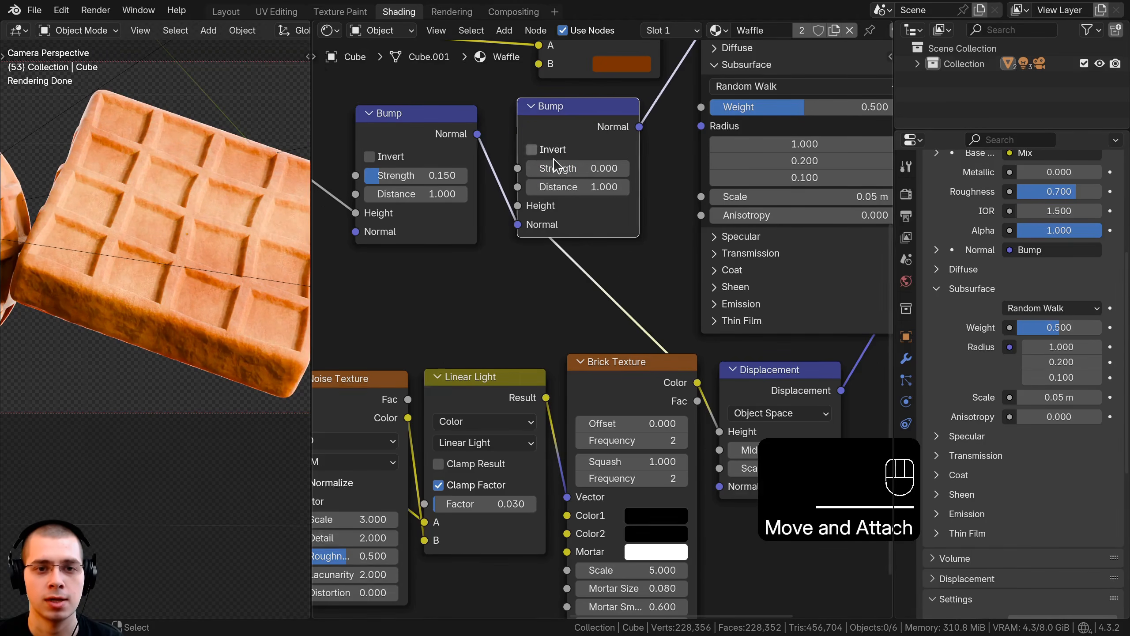
Examine the complete node tree and the rendered waffle material on both the sphere and the waffle slab
{"action": "scroll", "coordinate": [555, 166], "scroll_direction": "down", "scroll_amount": 10}
{"action": "middle_click_drag", "start_coordinate": [555, 167], "coordinate": [674, 281]}
{"action": "key", "text": "a"}
{"action": "scroll", "coordinate": [668, 284], "scroll_direction": "down", "scroll_amount": 3}
{"action": "scroll", "coordinate": [195, 227], "scroll_direction": "down", "scroll_amount": 2}
{"action": "middle_click_drag", "start_coordinate": [195, 226], "coordinate": [307, 284], "text": "shift"}
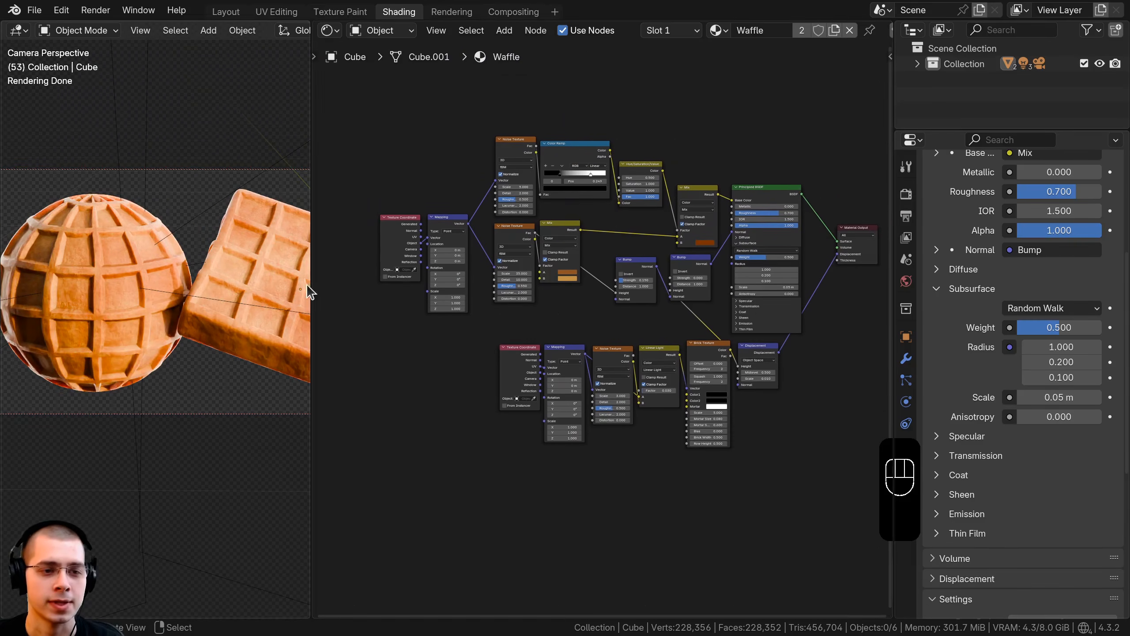
{"action": "mouse_move", "coordinate": [200, 280]}
{"action": "middle_mouse_down", "text": "shift"}
{"action": "mouse_move", "coordinate": [75, 284]}
{"action": "mouse_move", "coordinate": [218, 282]}
{"action": "middle_mouse_up", "text": "shift"}
{"action": "scroll", "coordinate": [547, 274], "scroll_direction": "down", "scroll_amount": 3}
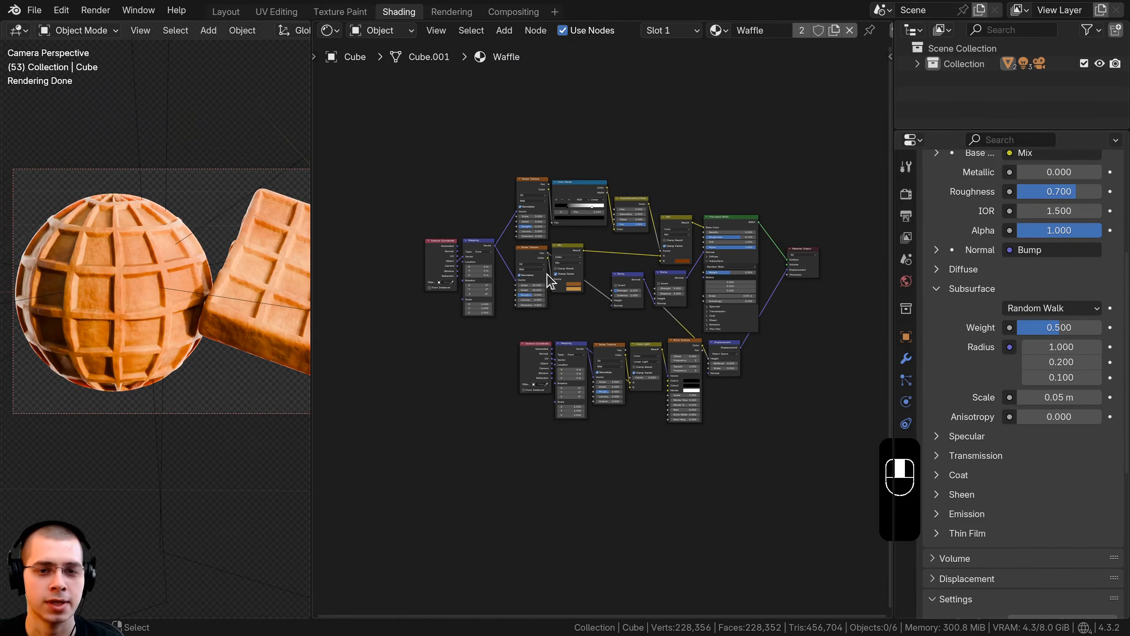
Move the displacement's Texture Coordinate node to the far left and group all nodes except it and the Material Output
{"action": "middle_click_drag", "start_coordinate": [494, 431], "coordinate": [529, 426]}
{"action": "left_click_drag", "start_coordinate": [574, 352], "coordinate": [389, 260]}
{"action": "left_click_drag", "start_coordinate": [449, 114], "coordinate": [816, 480]}
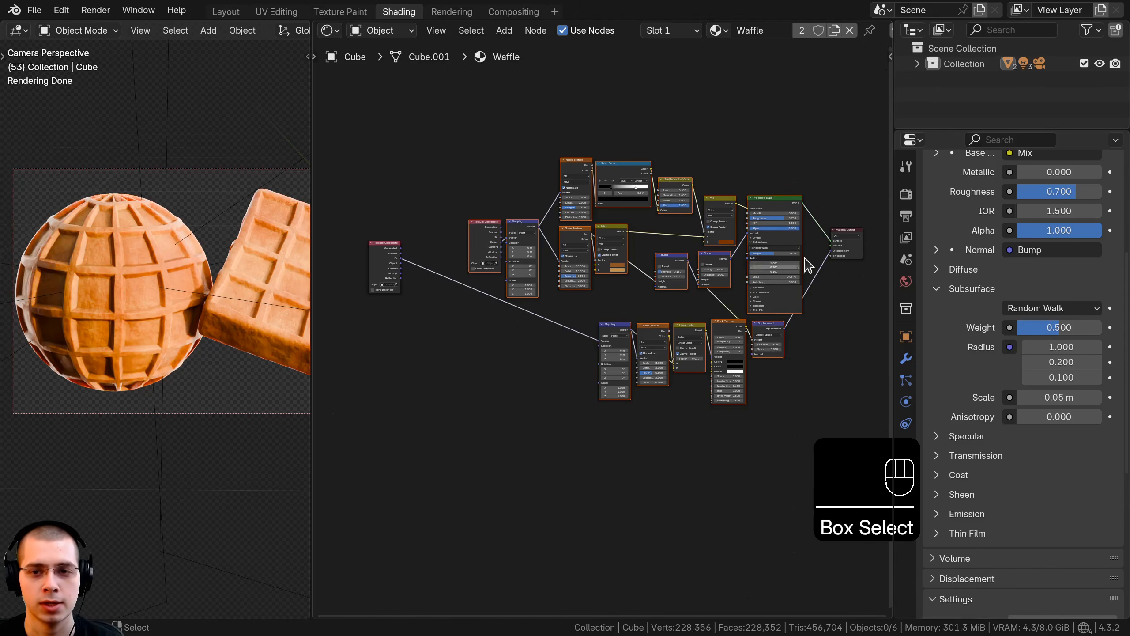
{"action": "left_click", "coordinate": [636, 312]}
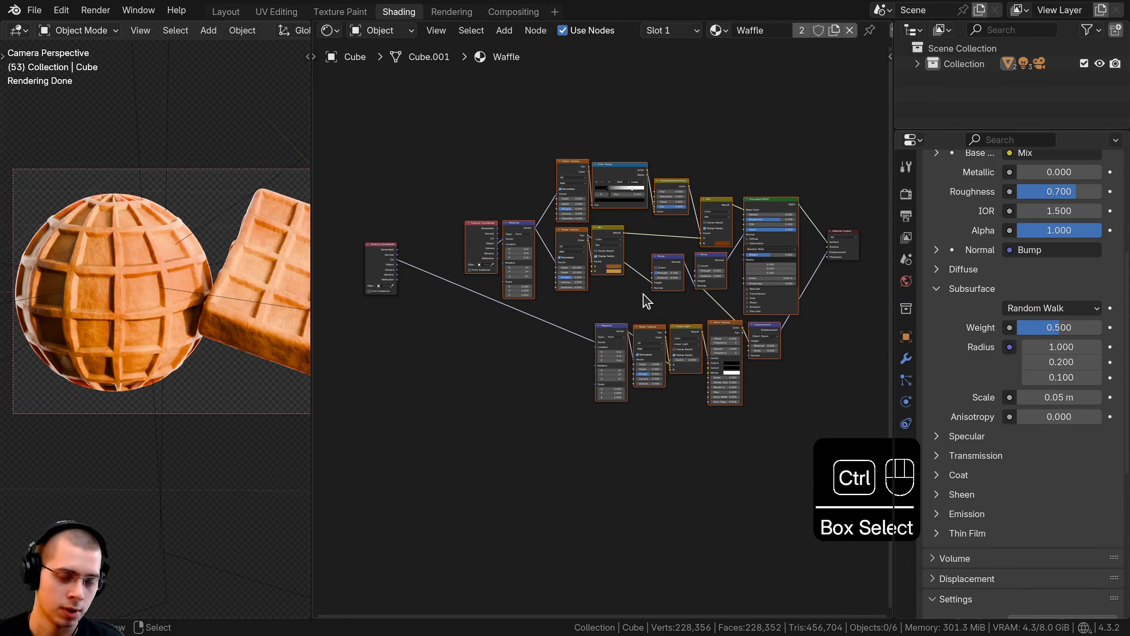
{"action": "key", "text": "ctrl+g"}
{"action": "scroll", "coordinate": [623, 292], "scroll_direction": "up", "scroll_amount": 3}
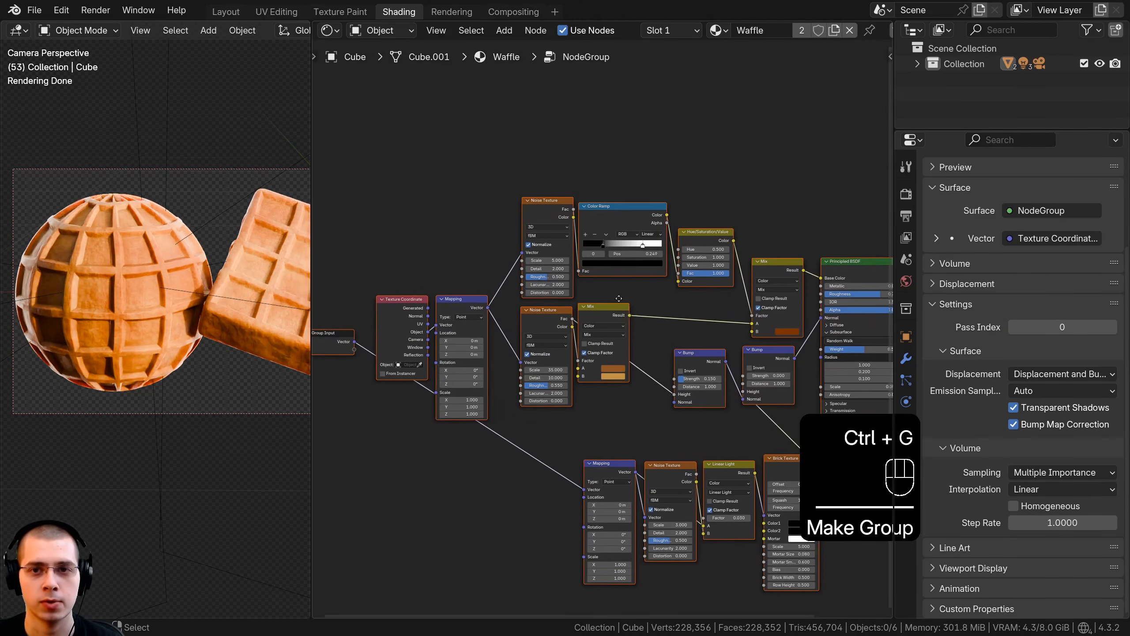
{"action": "key", "text": "Tab"}
{"action": "scroll", "coordinate": [601, 252], "scroll_direction": "down", "scroll_amount": 3}
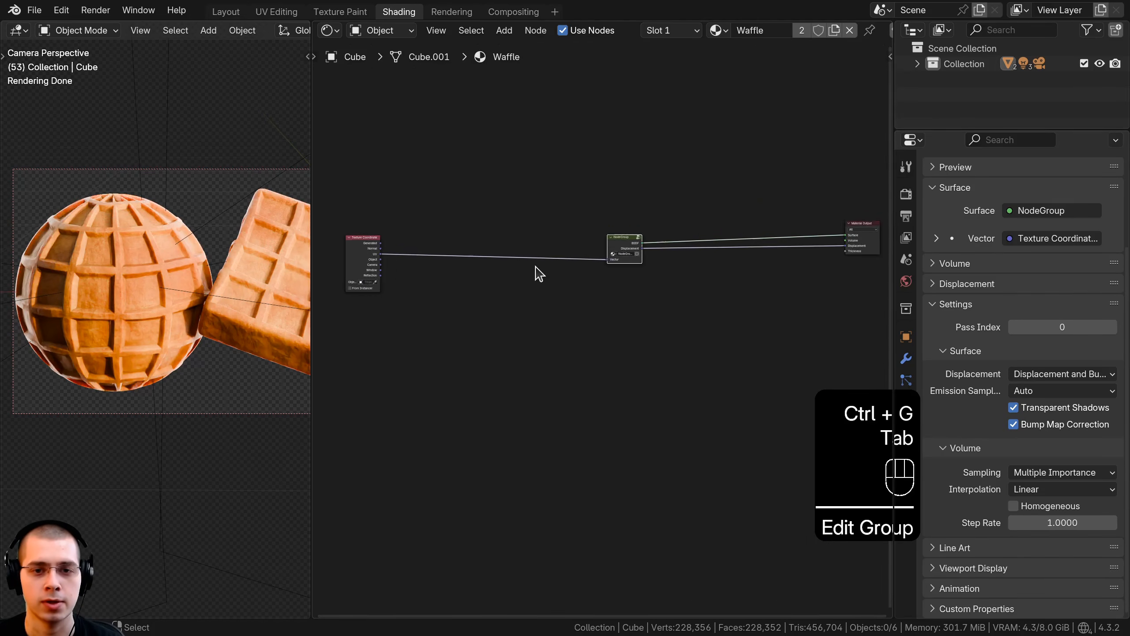
Bring the Texture Coordinate and Material Output nodes in close to the new node group
{"action": "left_click", "coordinate": [400, 269]}
{"action": "key", "text": "g"}
{"action": "left_click", "coordinate": [667, 254]}
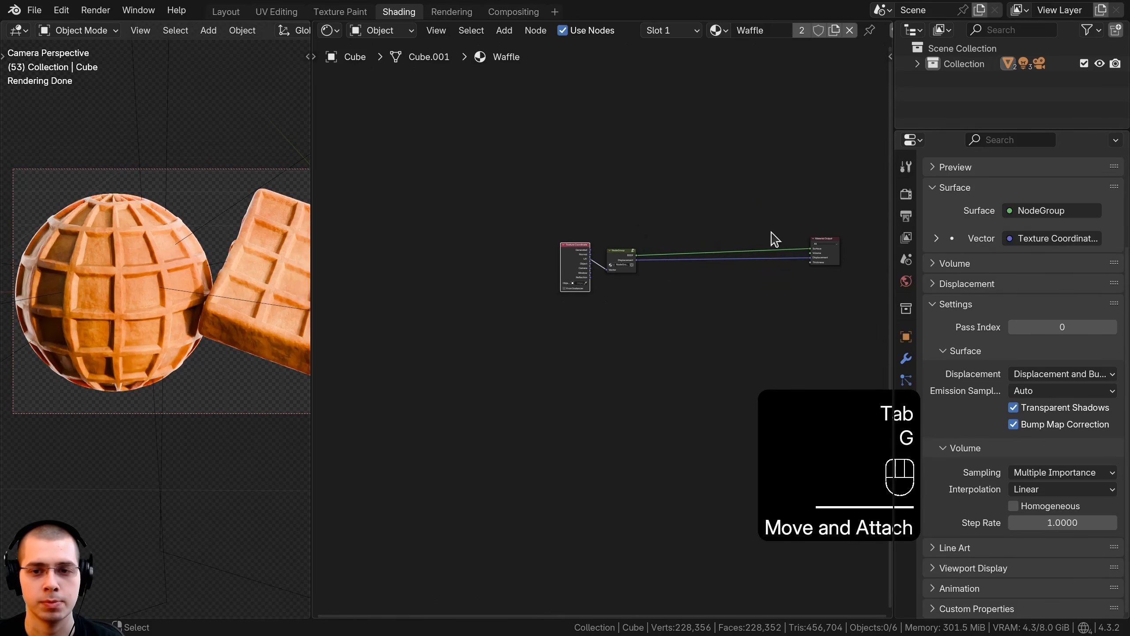
{"action": "left_click", "coordinate": [828, 249]}
{"action": "key", "text": "g"}
{"action": "left_click", "coordinate": [668, 256]}
{"action": "scroll", "coordinate": [632, 303], "scroll_direction": "up", "scroll_amount": 5}
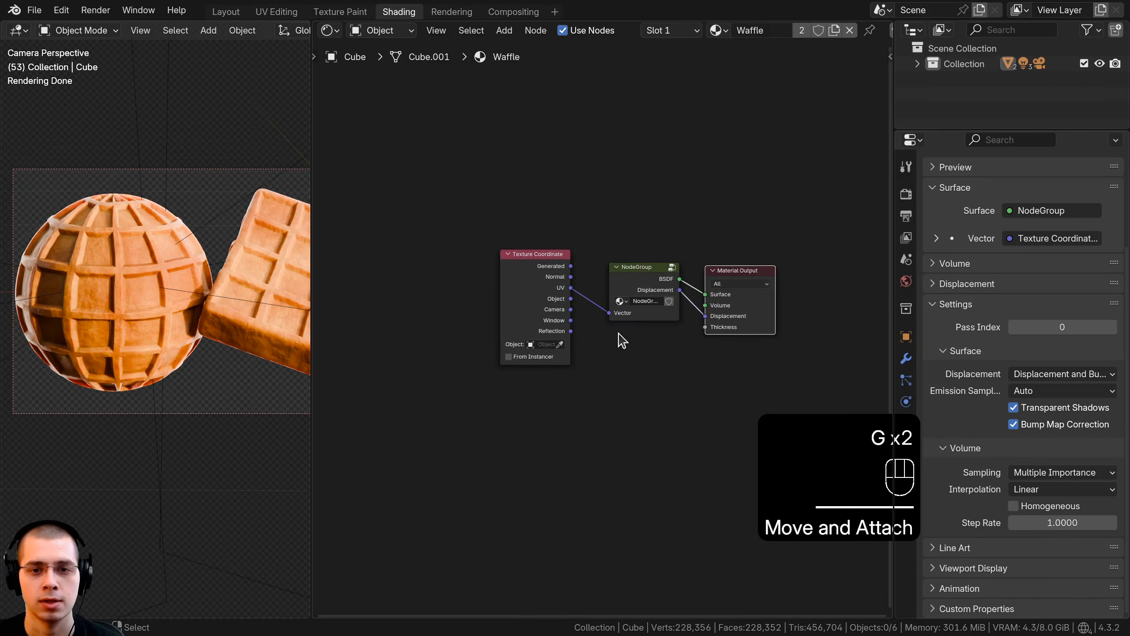
Widen the group node and line it up tightly between the Texture Coordinate and Material Output nodes
{"action": "key", "text": "g"}
{"action": "left_click", "coordinate": [690, 271]}
{"action": "left_click_drag", "start_coordinate": [685, 259], "coordinate": [753, 259]}
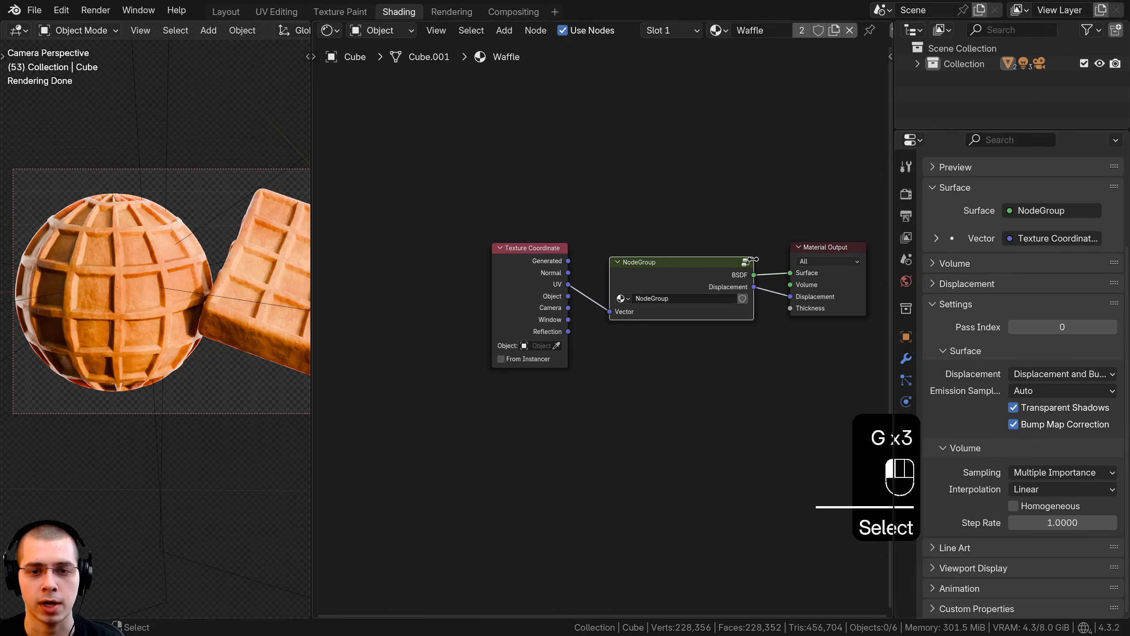
{"action": "key", "text": "g"}
{"action": "left_click", "coordinate": [526, 286]}
{"action": "key", "text": "g"}
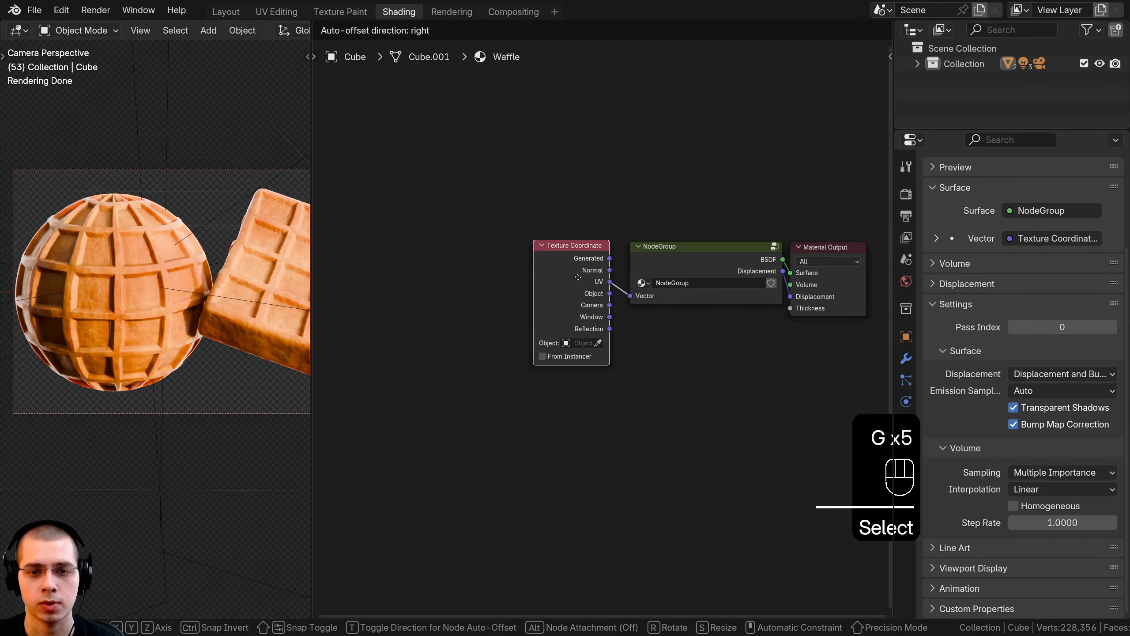
{"action": "left_click", "coordinate": [591, 274]}
{"action": "key", "text": "Home"}
Rename the node group to Waffle
{"action": "left_click", "coordinate": [640, 303]}
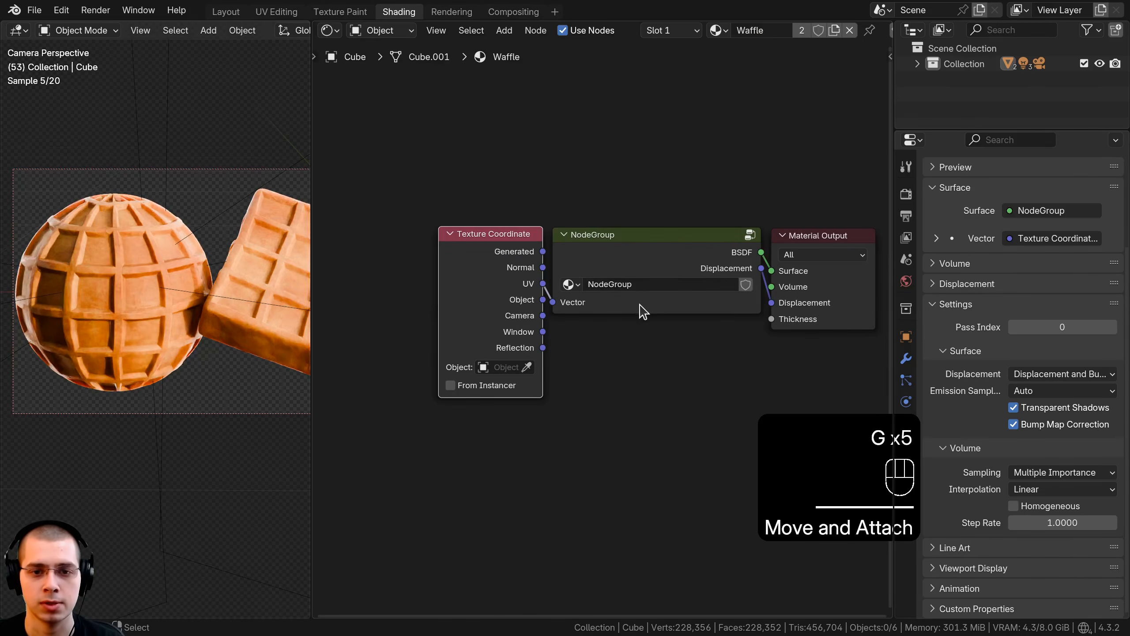
{"action": "left_click", "coordinate": [507, 282]}
{"action": "left_click", "coordinate": [618, 253]}
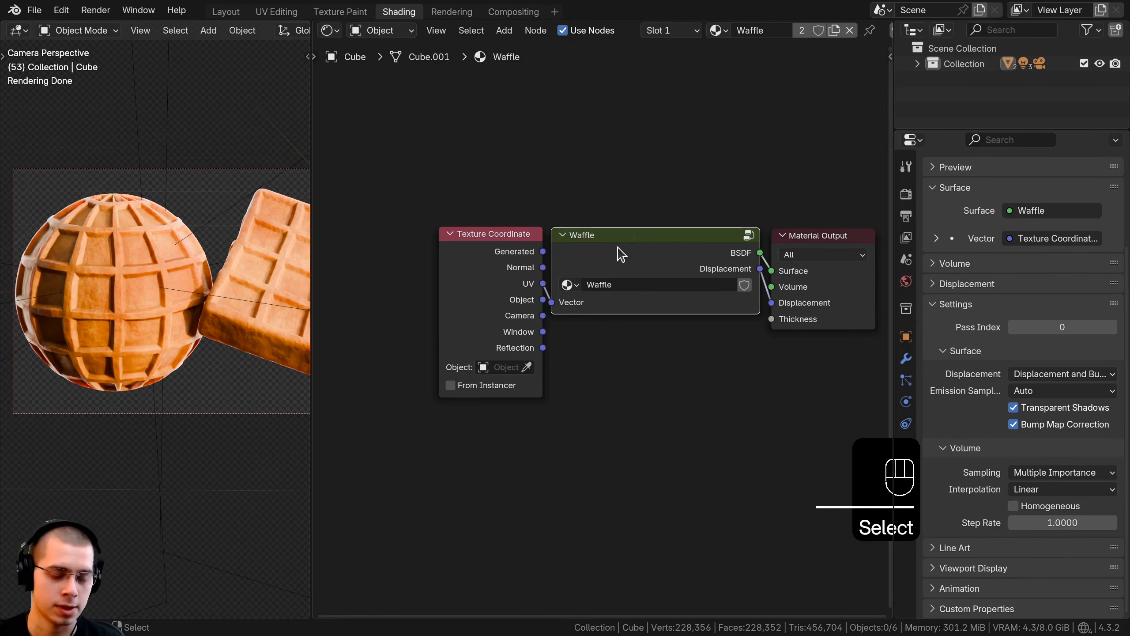
Rename the Waffle group's BSDF output socket to Shader, with the node editor enlarged and its sidebar shown
{"action": "key", "text": "Tab"}
{"action": "left_click_drag", "start_coordinate": [895, 229], "coordinate": [1108, 223]}
{"action": "key", "text": "n"}
{"action": "scroll", "coordinate": [765, 262], "scroll_direction": "down", "scroll_amount": 2}
{"action": "middle_click_drag", "start_coordinate": [766, 262], "coordinate": [722, 273]}
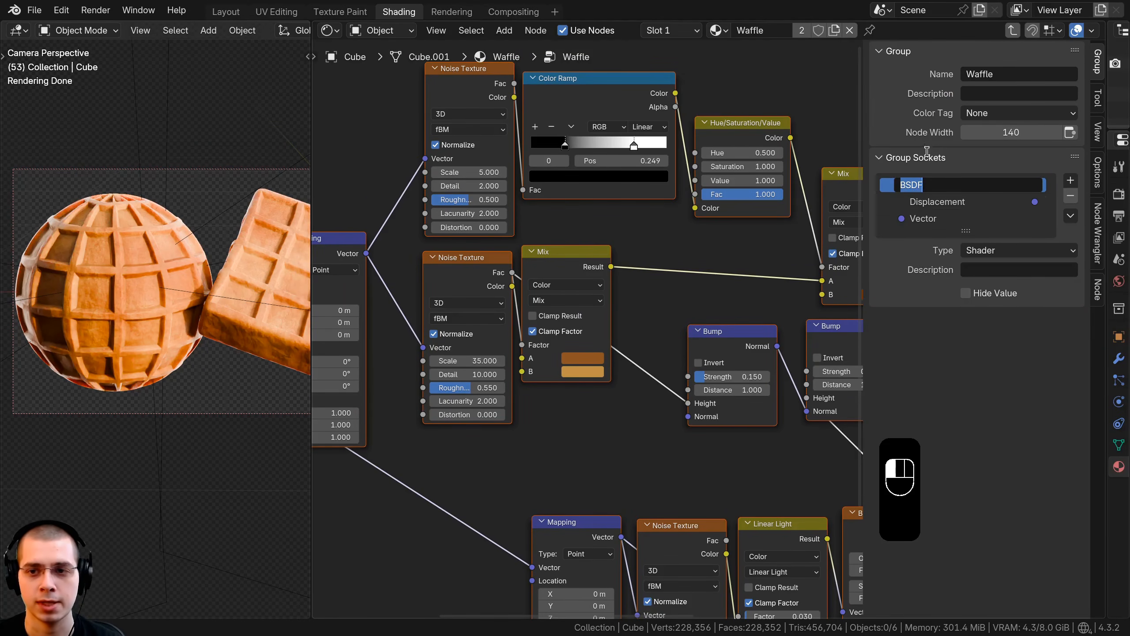
{"action": "type", "text": "Sha"}
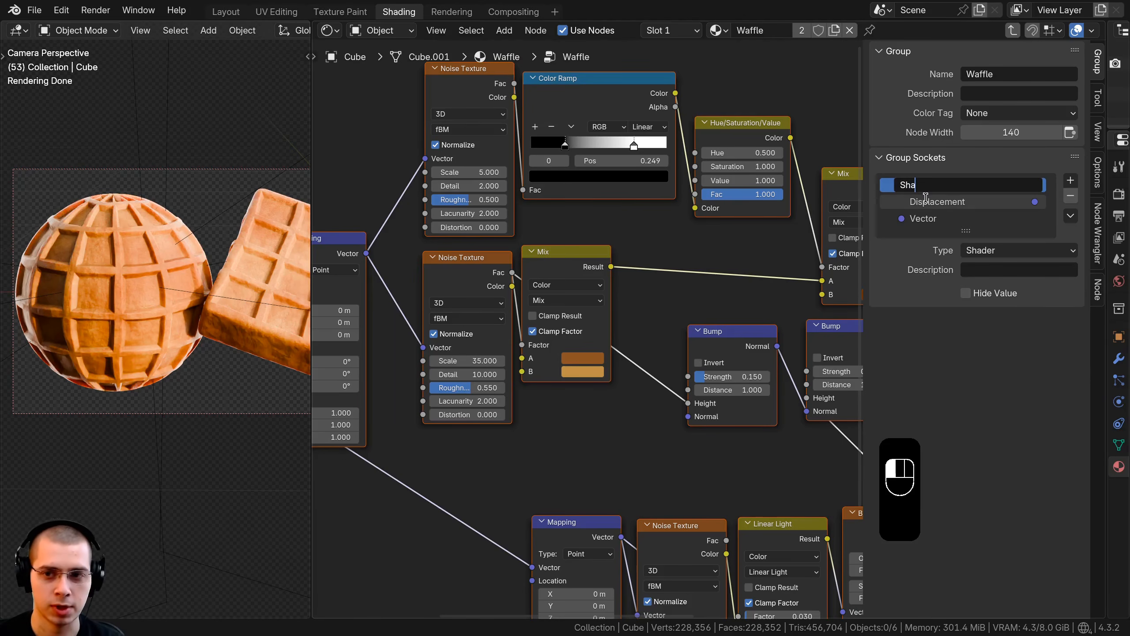
{"action": "type", "text": "der"}
{"action": "key", "text": "Return"}
{"action": "key", "text": "Tab"}
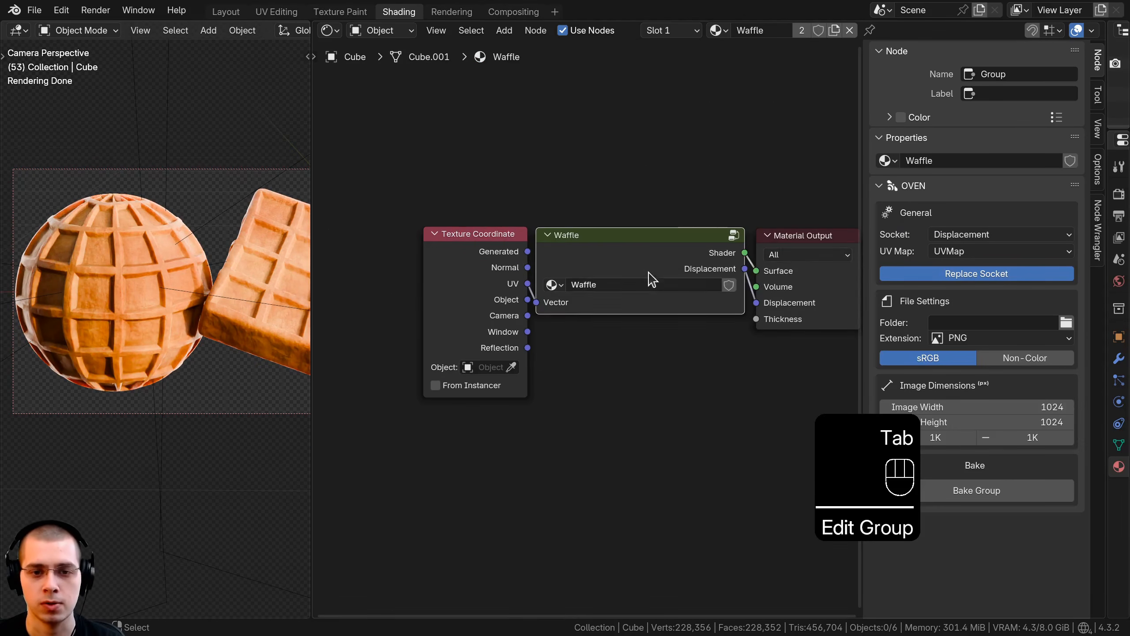
{"action": "left_click", "coordinate": [640, 263]}
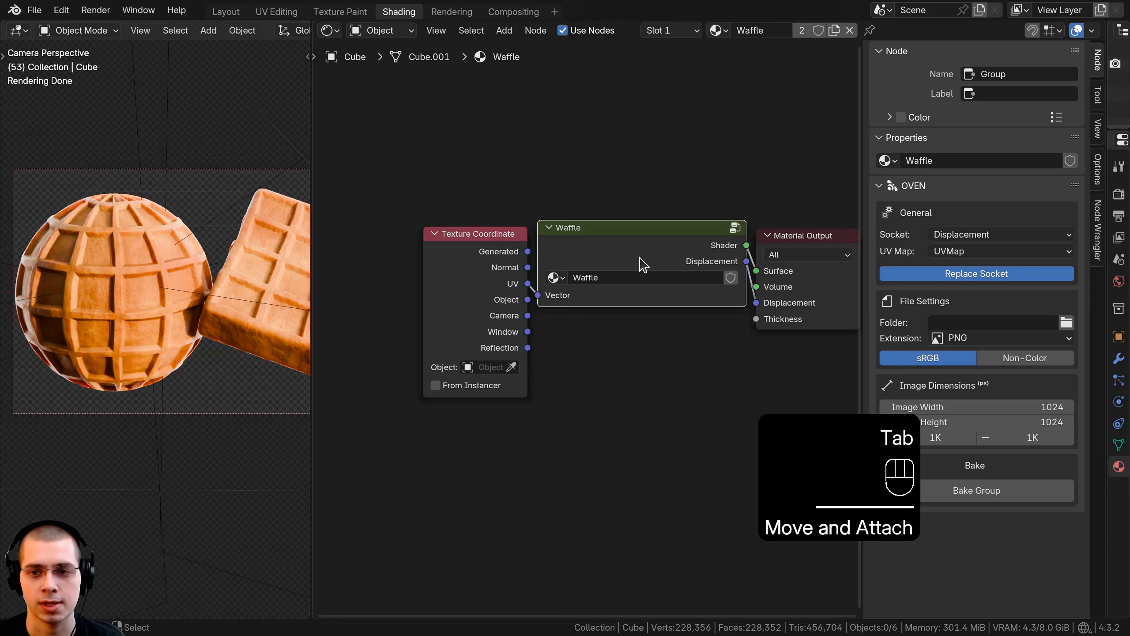
Inside the Waffle group, move the Group Input node below and to the left of the Texture Coordinate node
{"action": "key", "text": "Tab"}
{"action": "scroll", "coordinate": [551, 295], "scroll_direction": "down", "scroll_amount": 6}
{"action": "middle_click_drag", "start_coordinate": [489, 328], "coordinate": [598, 328]}
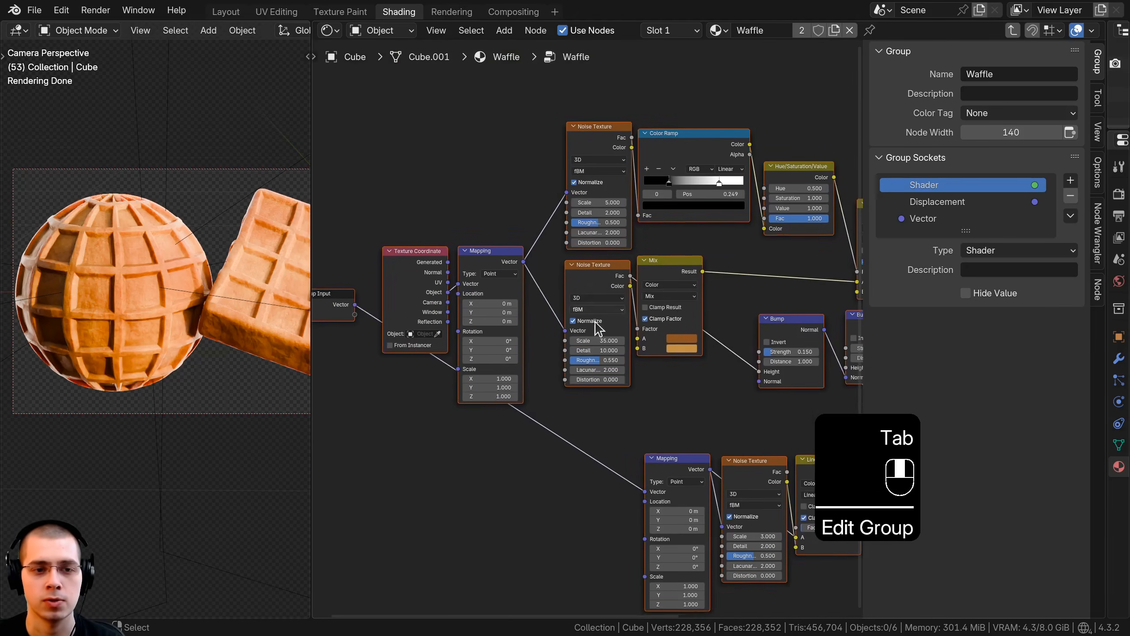
{"action": "key", "text": "a"}
{"action": "middle_click_drag", "start_coordinate": [317, 354], "coordinate": [386, 336]}
{"action": "scroll", "coordinate": [387, 337], "scroll_direction": "up", "scroll_amount": 3}
{"action": "left_click", "coordinate": [401, 292]}
{"action": "key", "text": "g"}
{"action": "left_click", "coordinate": [388, 391]}
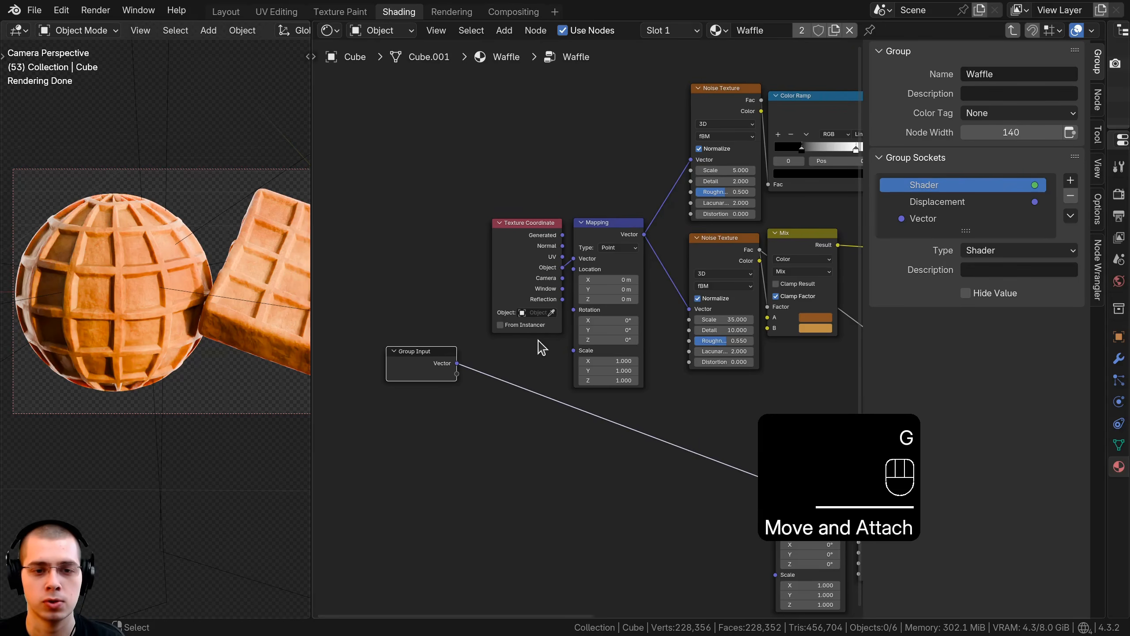
Shift the color noises' Mapping node slightly upward beside the Texture Coordinate node inside the Waffle group
{"action": "key", "text": "Tab"}
{"action": "key", "text": "Tab"}
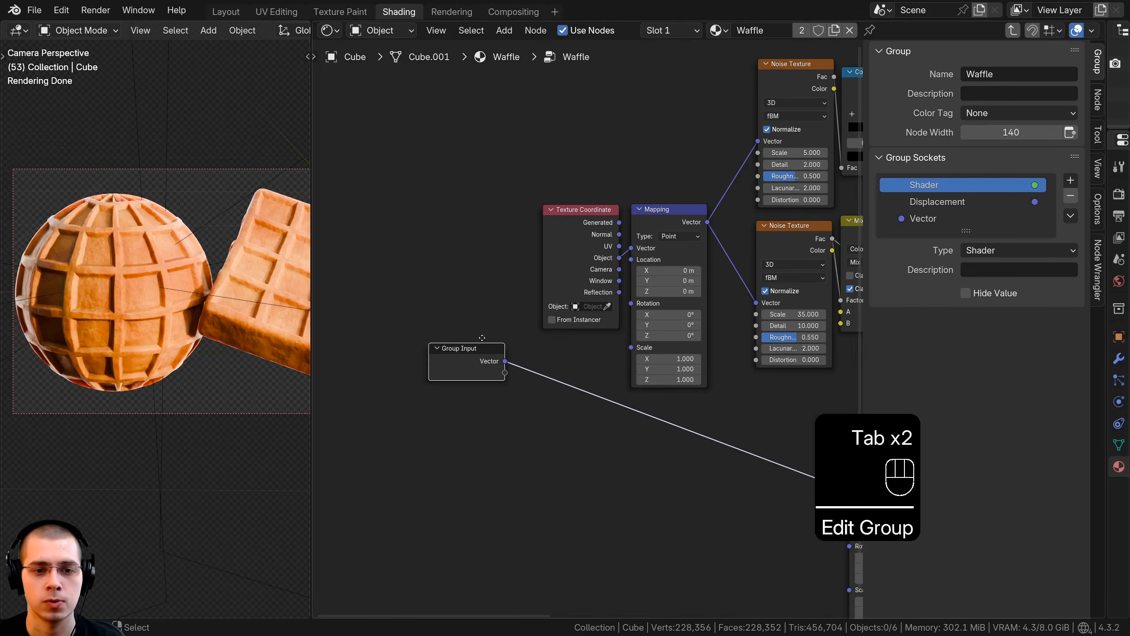
{"action": "middle_click_drag", "start_coordinate": [763, 172], "coordinate": [801, 99]}
{"action": "scroll", "coordinate": [796, 103], "scroll_direction": "up", "scroll_amount": 2}
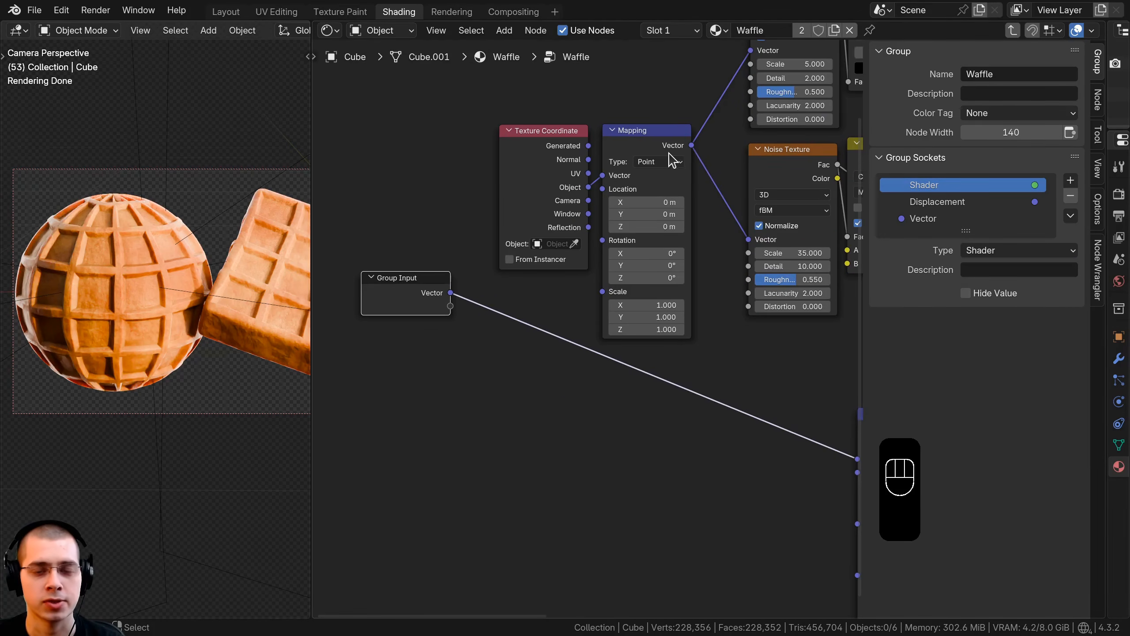
{"action": "left_click_drag", "start_coordinate": [678, 150], "coordinate": [686, 139]}
{"action": "middle_click_drag", "start_coordinate": [776, 196], "coordinate": [757, 315]}
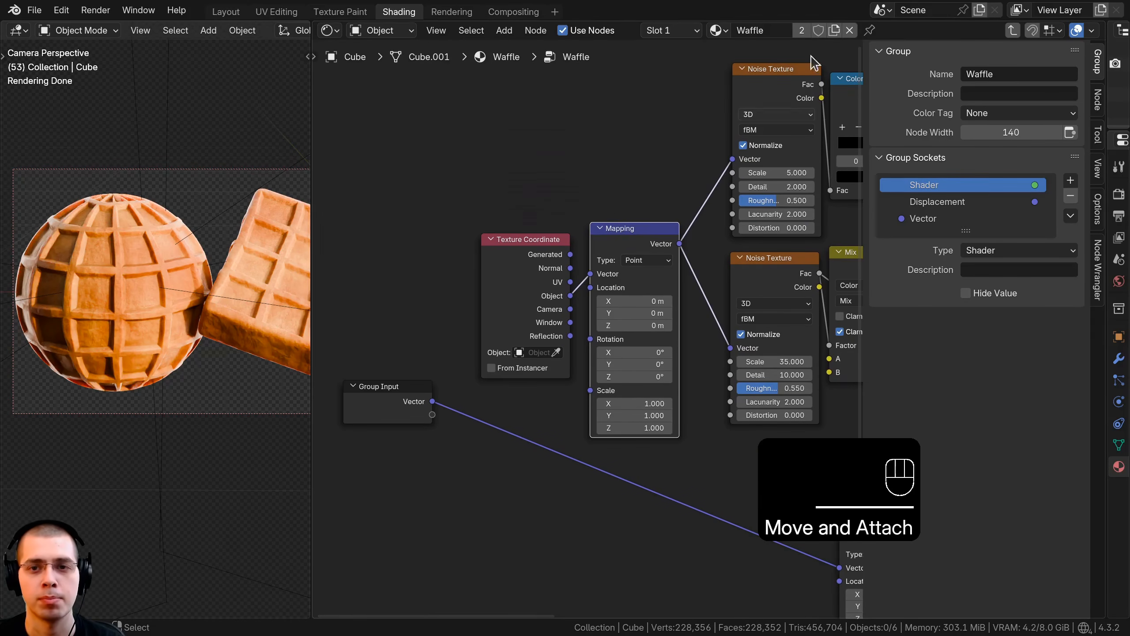
Expose the color noises' Mapping Scale by linking it to a new socket on the Group Input node
{"action": "middle_click_drag", "start_coordinate": [734, 206], "coordinate": [798, 96]}
{"action": "scroll", "coordinate": [799, 96], "scroll_direction": "up", "scroll_amount": 1}
{"action": "left_click_drag", "start_coordinate": [687, 308], "coordinate": [698, 333], "text": "shift"}
{"action": "right_click", "coordinate": [698, 333]}
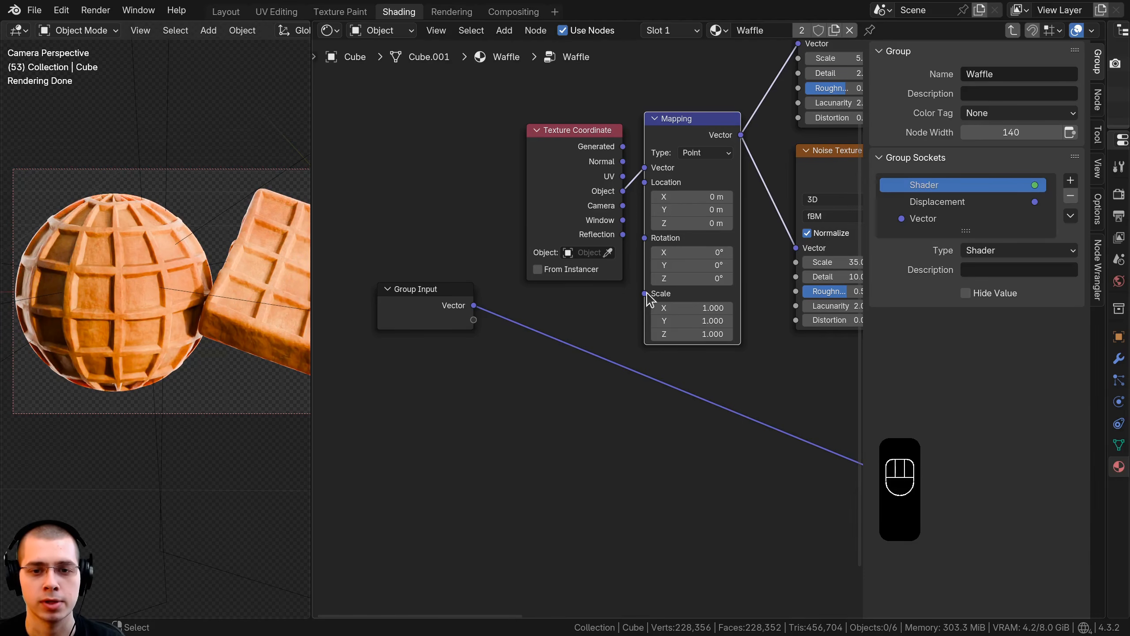
{"action": "left_click_drag", "start_coordinate": [502, 295], "coordinate": [474, 319]}
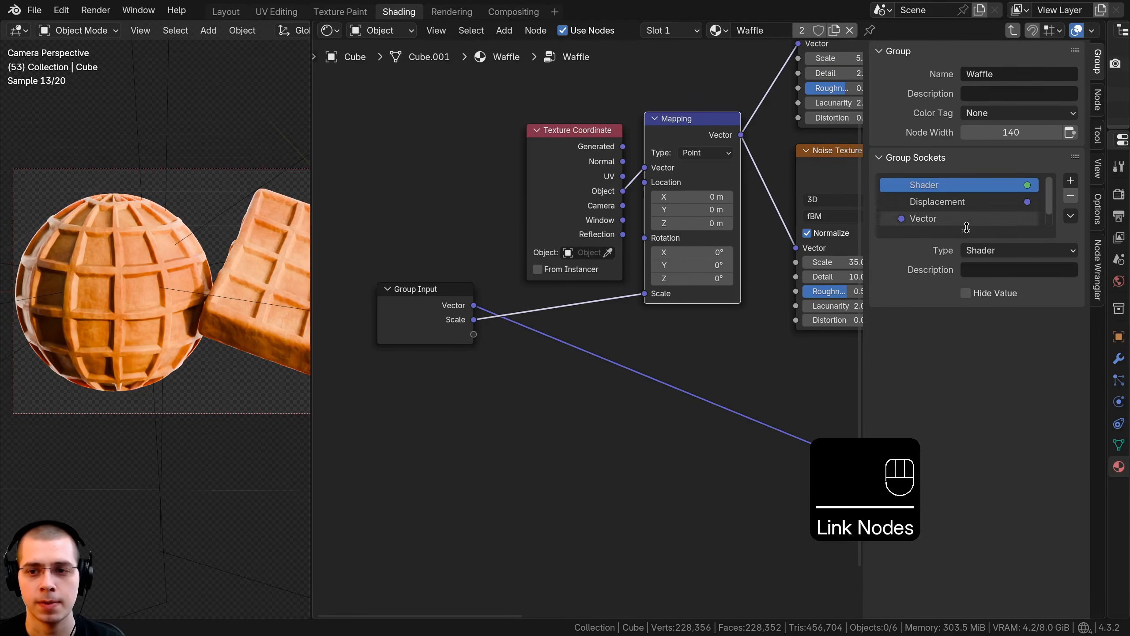
Rename the new Scale group input socket to Noise Scale
{"action": "left_click", "coordinate": [920, 240]}
{"action": "double_click", "coordinate": [908, 233]}
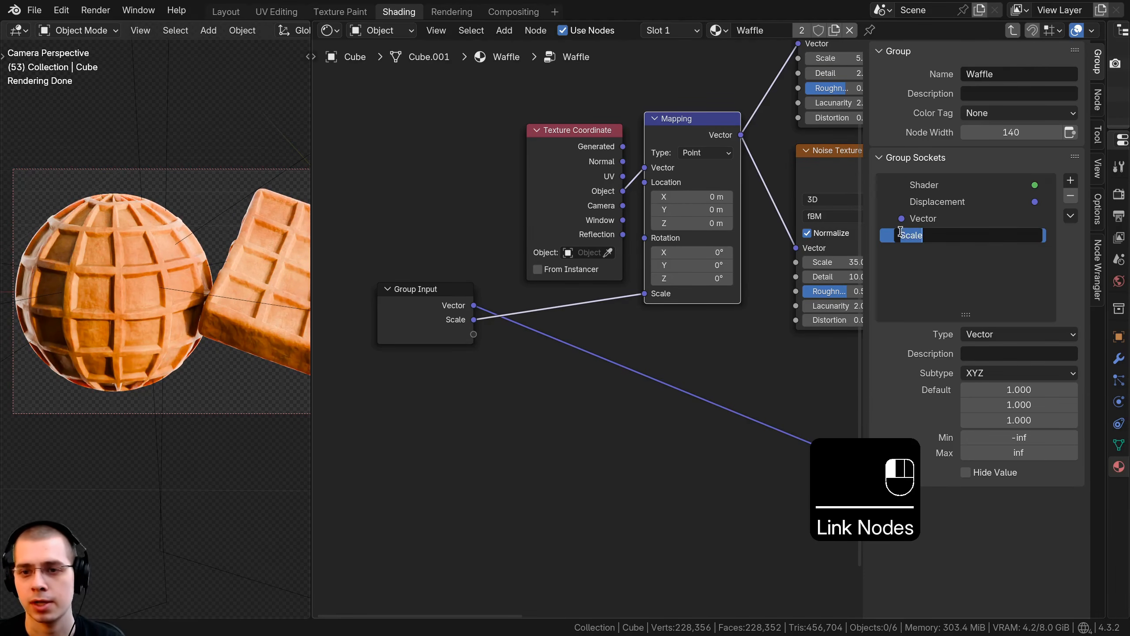
{"action": "left_click", "coordinate": [900, 233]}
{"action": "type", "text": "Noi"}
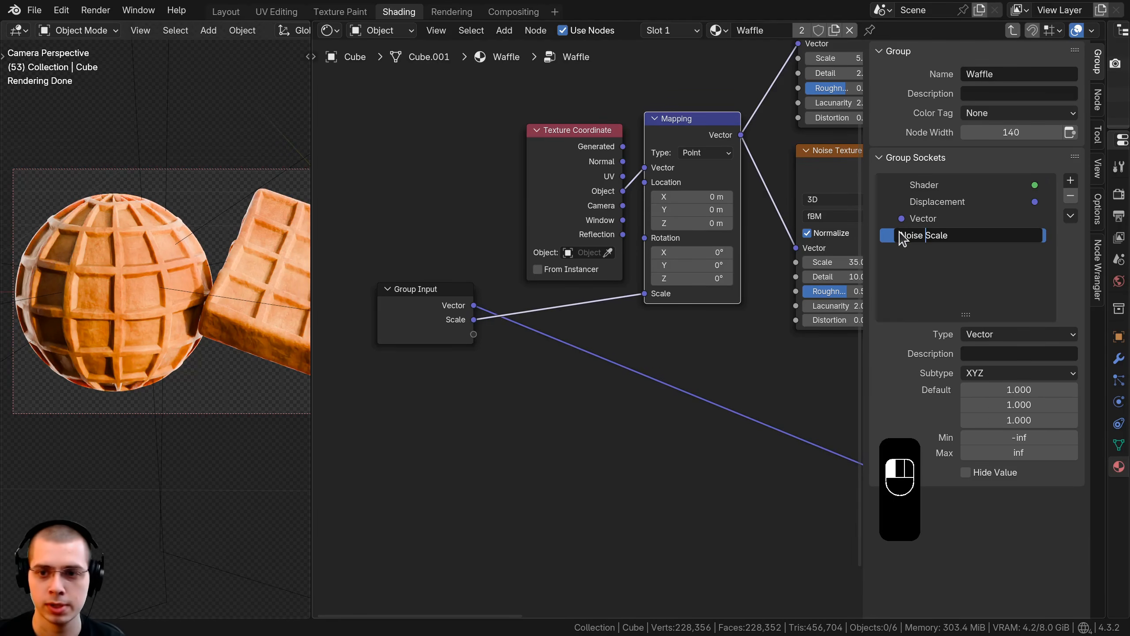
{"action": "type", "text": "se"}
{"action": "key", "text": "Return"}
Change the Noise Scale socket's type to Float with a default value of 1.000
{"action": "key", "text": "Tab"}
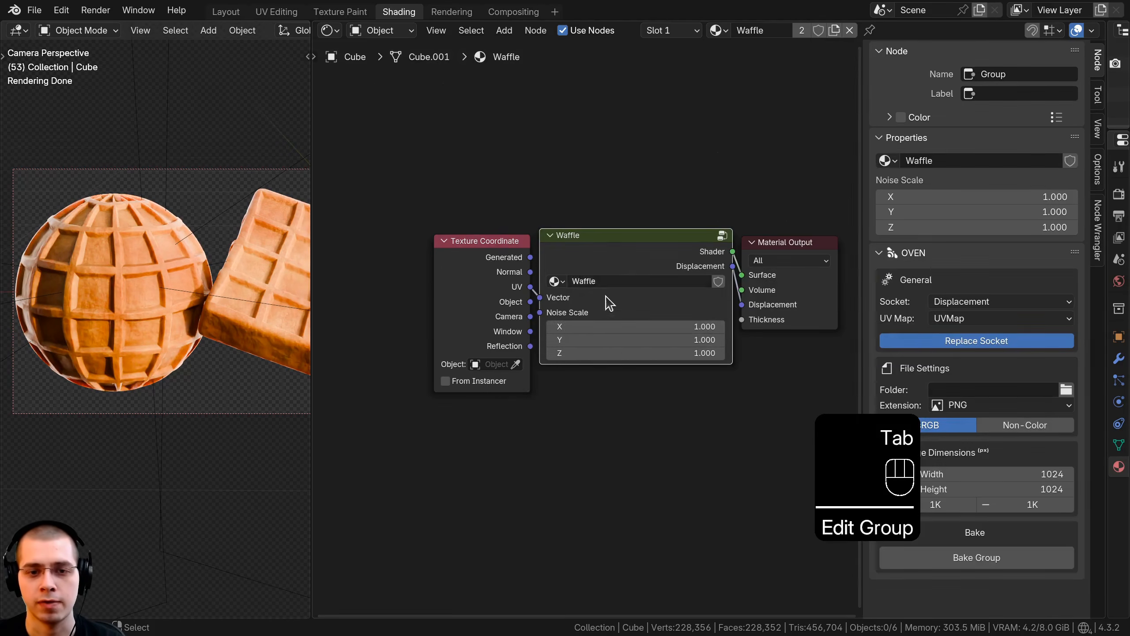
{"action": "left_click", "coordinate": [616, 342]}
{"action": "key", "text": "Tab"}
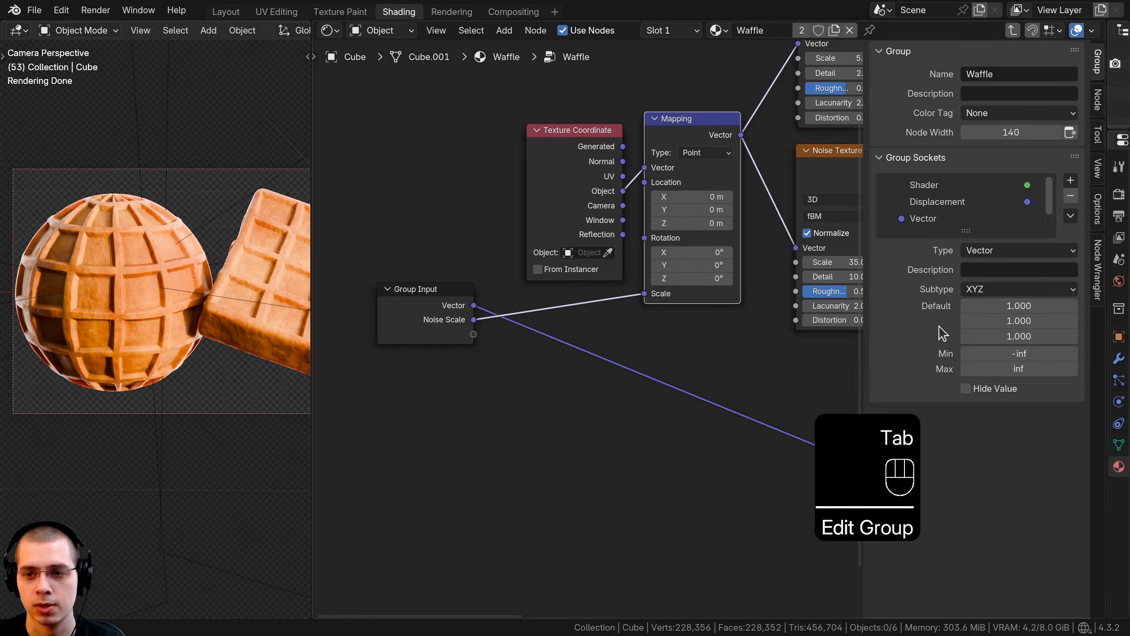
{"action": "left_click", "coordinate": [1011, 253]}
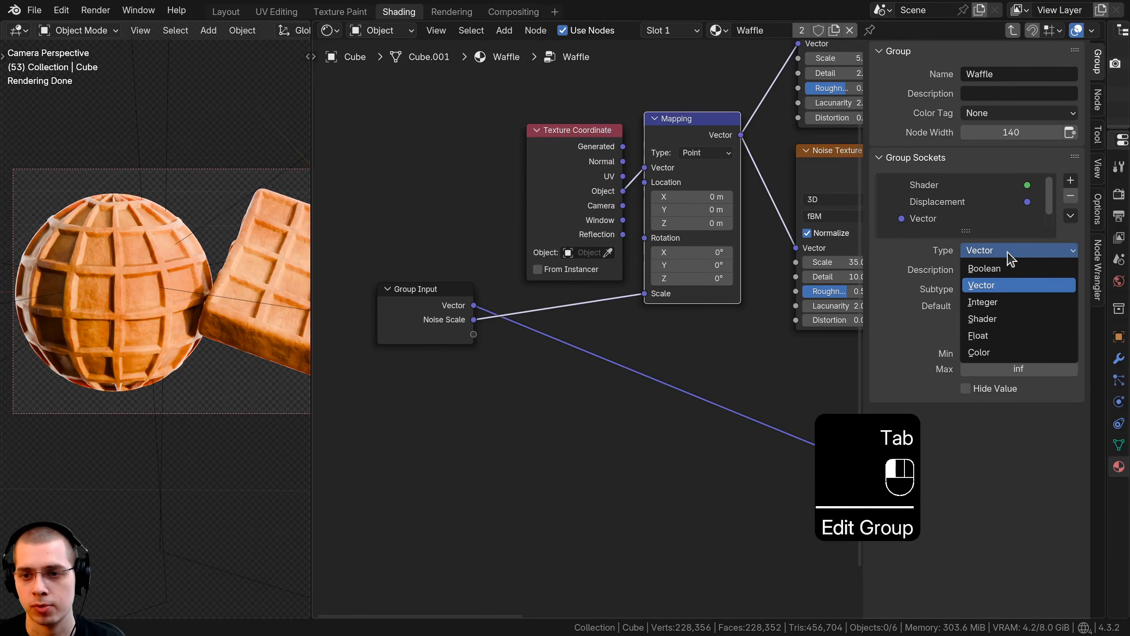
{"action": "left_click", "coordinate": [1007, 337]}
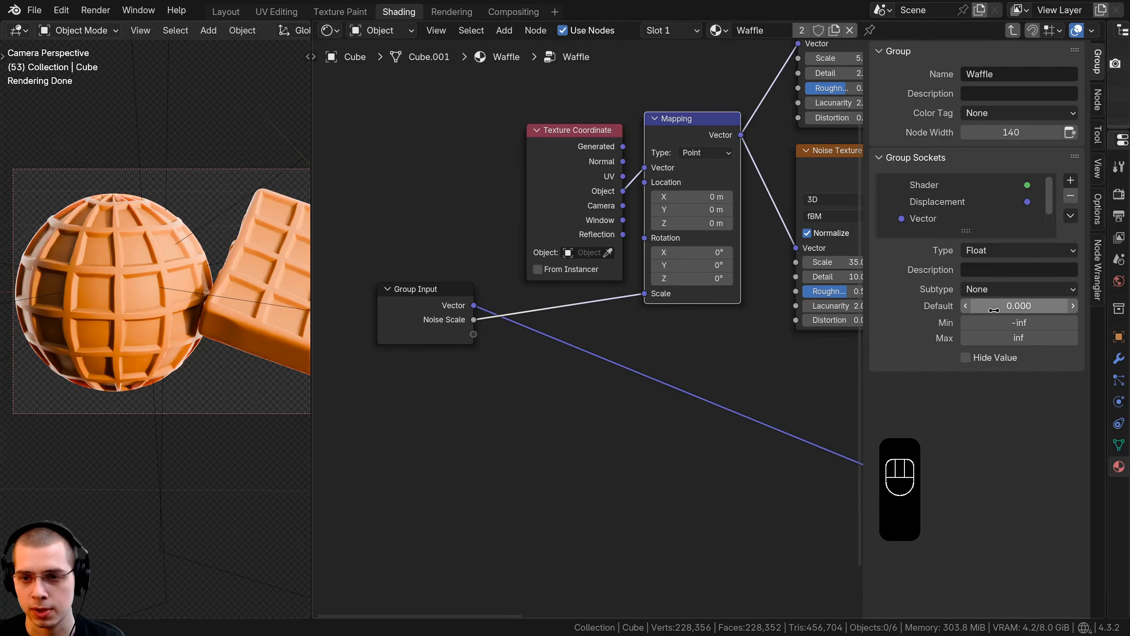
{"action": "left_click", "coordinate": [485, 269]}
{"action": "middle_click_drag", "start_coordinate": [486, 313], "coordinate": [523, 277]}
{"action": "scroll", "coordinate": [502, 292], "scroll_direction": "up", "scroll_amount": 1}
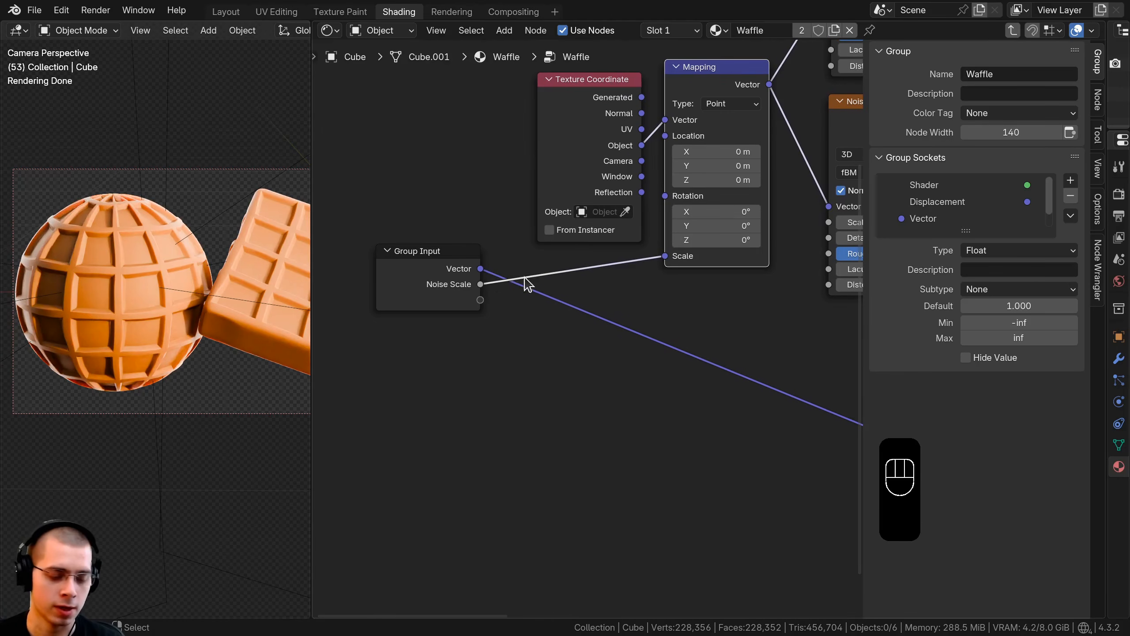
Leave the group and set the Waffle node's Noise Scale to 1.000
{"action": "key", "text": "Tab"}
{"action": "scroll", "coordinate": [572, 319], "scroll_direction": "up", "scroll_amount": 2}
{"action": "left_click", "coordinate": [603, 304]}
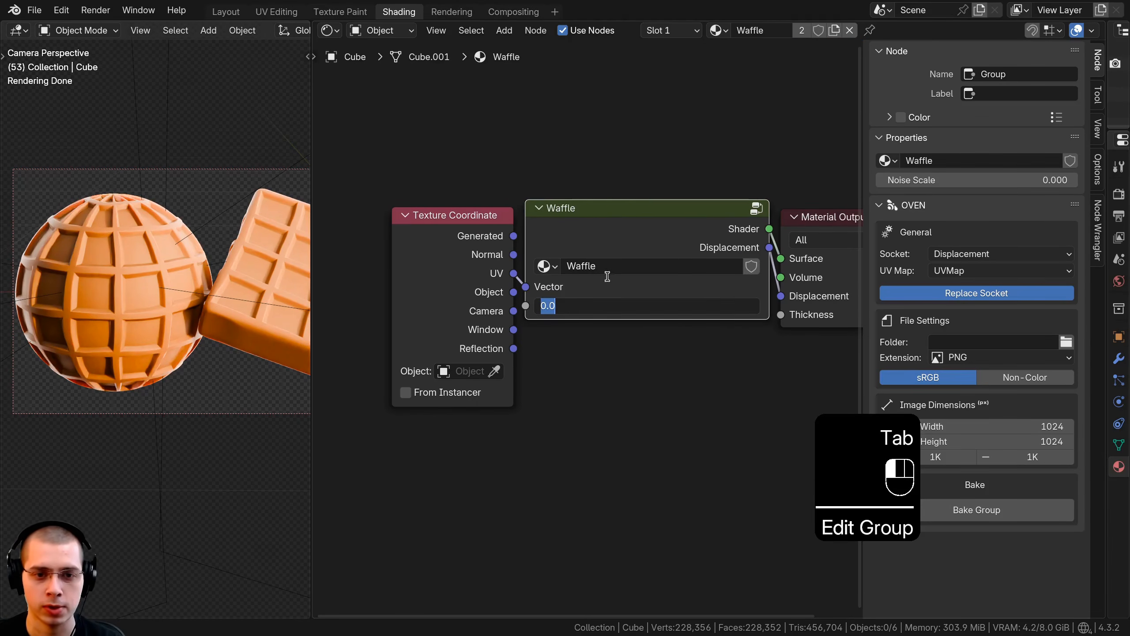
{"action": "key", "text": "Return"}
{"action": "left_click", "coordinate": [618, 222]}
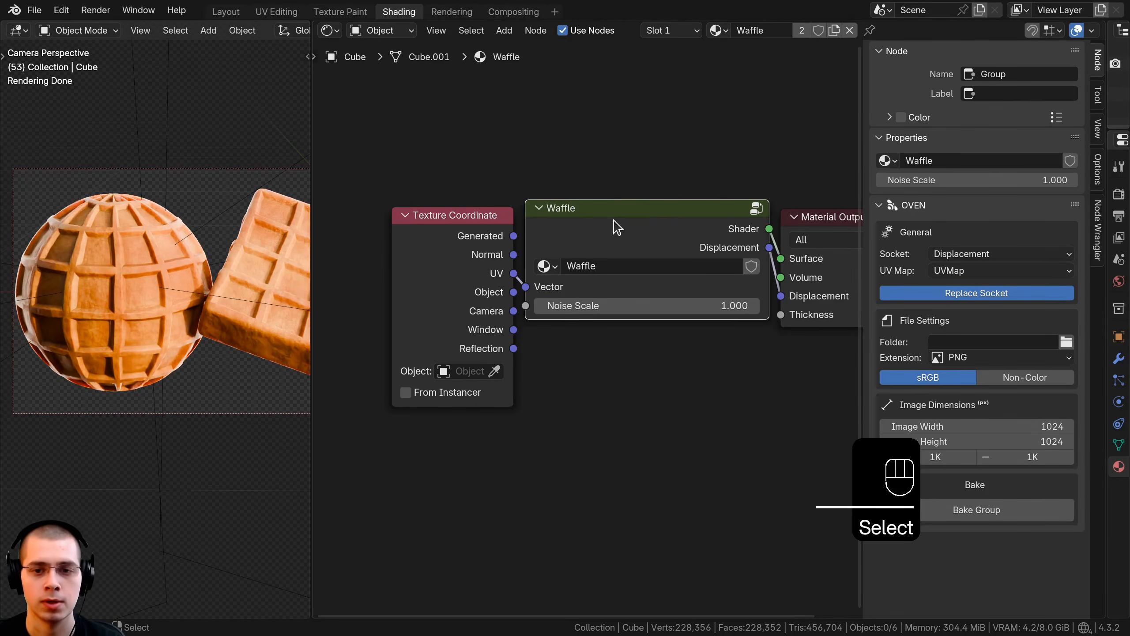
Inside the Waffle group, move the Group Input node beside the lower Mapping node that feeds the brick pattern
{"action": "key", "text": "Tab"}
{"action": "scroll", "coordinate": [616, 241], "scroll_direction": "down", "scroll_amount": 1}
{"action": "scroll", "coordinate": [615, 251], "scroll_direction": "down", "scroll_amount": 4}
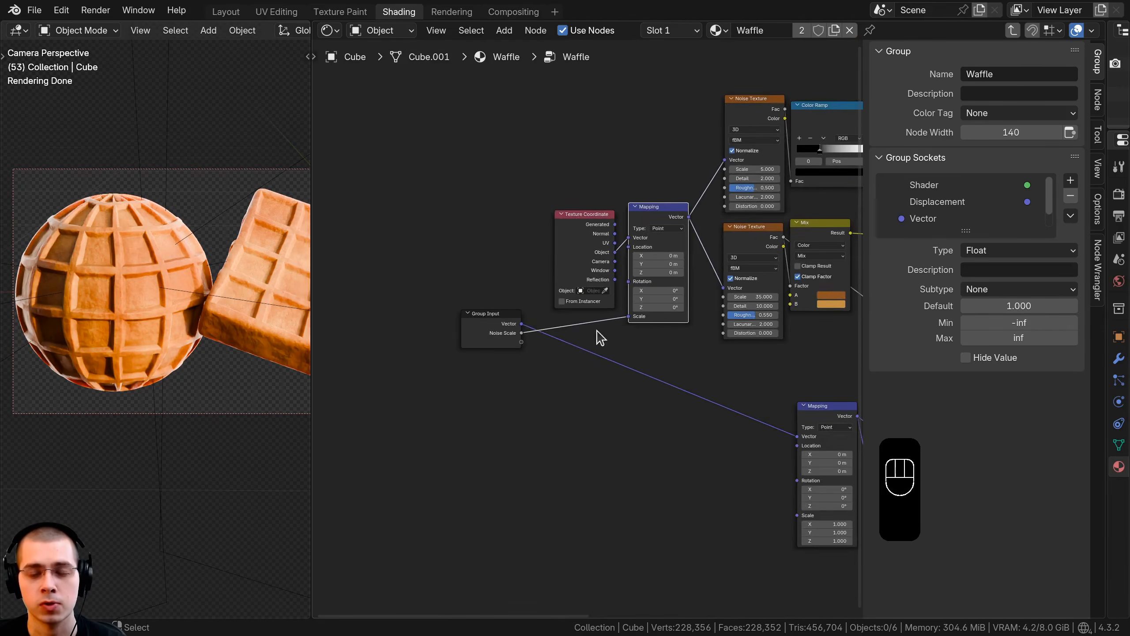
{"action": "left_click", "coordinate": [462, 267]}
{"action": "key", "text": "g"}
{"action": "left_click", "coordinate": [633, 354]}
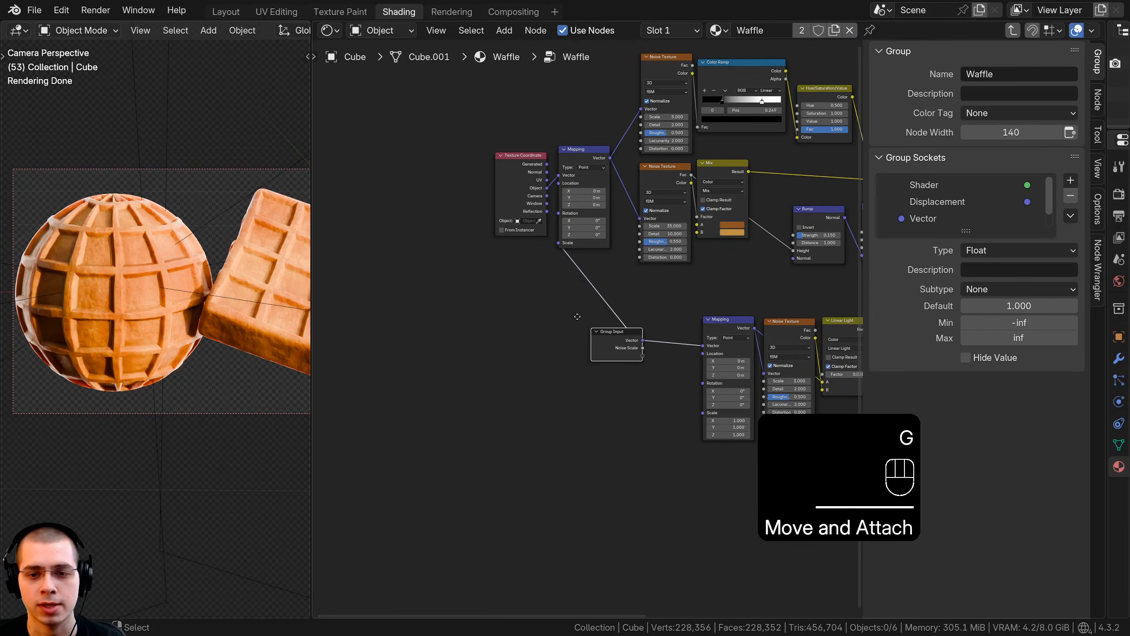
{"action": "scroll", "coordinate": [573, 351], "scroll_direction": "up", "scroll_amount": 5}
{"action": "middle_click_drag", "start_coordinate": [573, 358], "coordinate": [391, 325]}
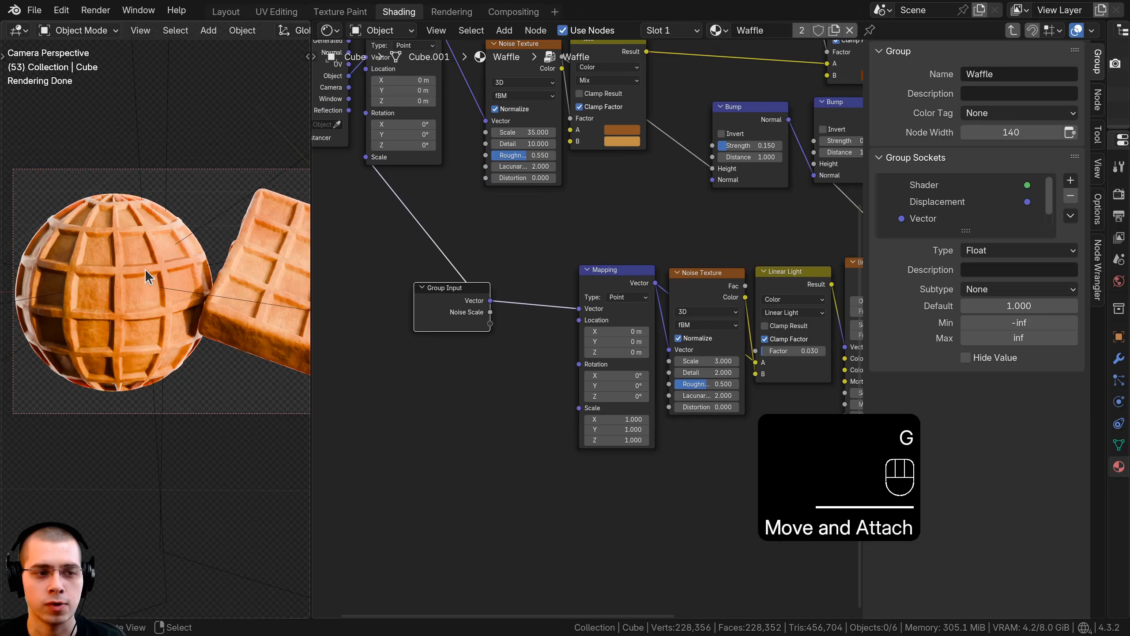
Expose the lower Mapping node's Scale by linking it to a new Group Input socket
{"action": "scroll", "coordinate": [585, 378], "scroll_direction": "up", "scroll_amount": 2}
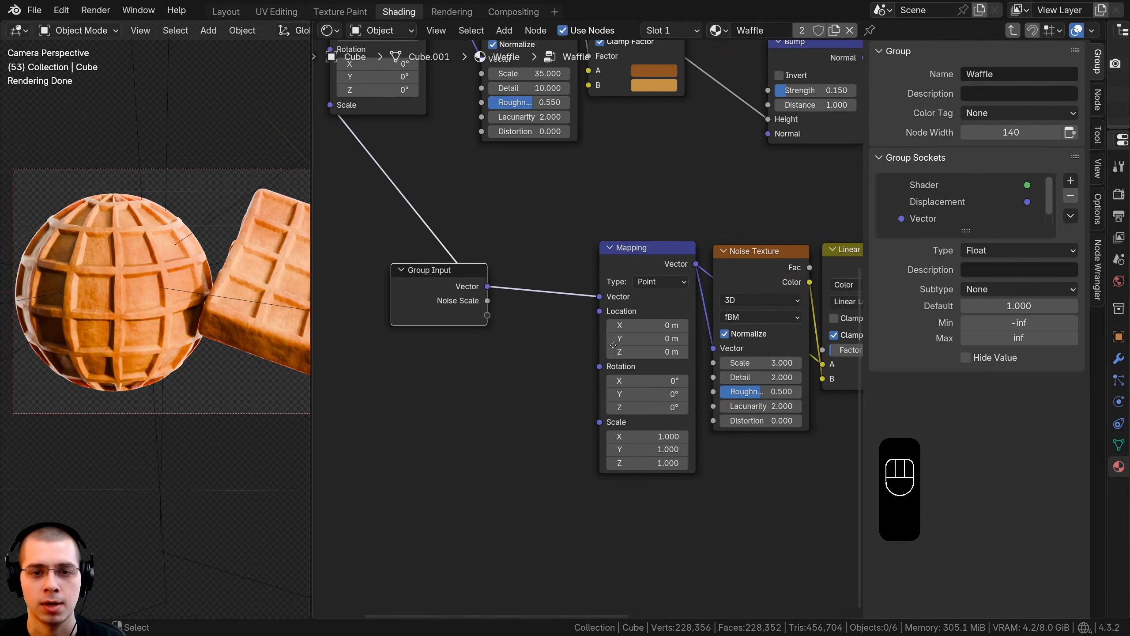
{"action": "middle_click_drag", "start_coordinate": [613, 345], "coordinate": [625, 303]}
{"action": "left_click_drag", "start_coordinate": [653, 212], "coordinate": [653, 210]}
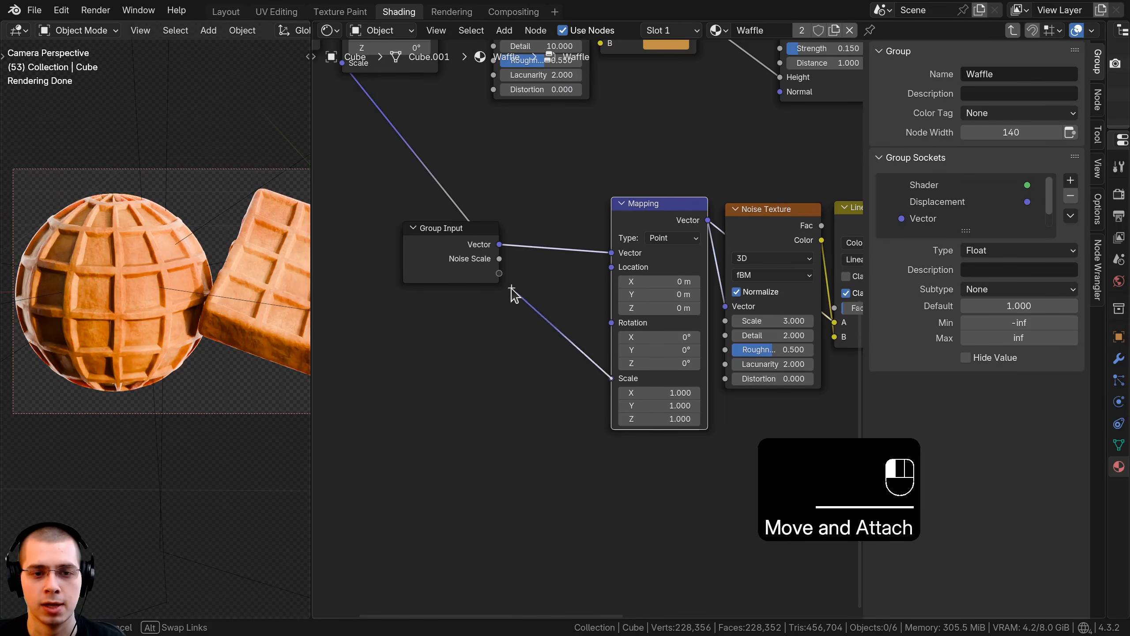
{"action": "left_click_drag", "start_coordinate": [508, 287], "coordinate": [504, 281]}
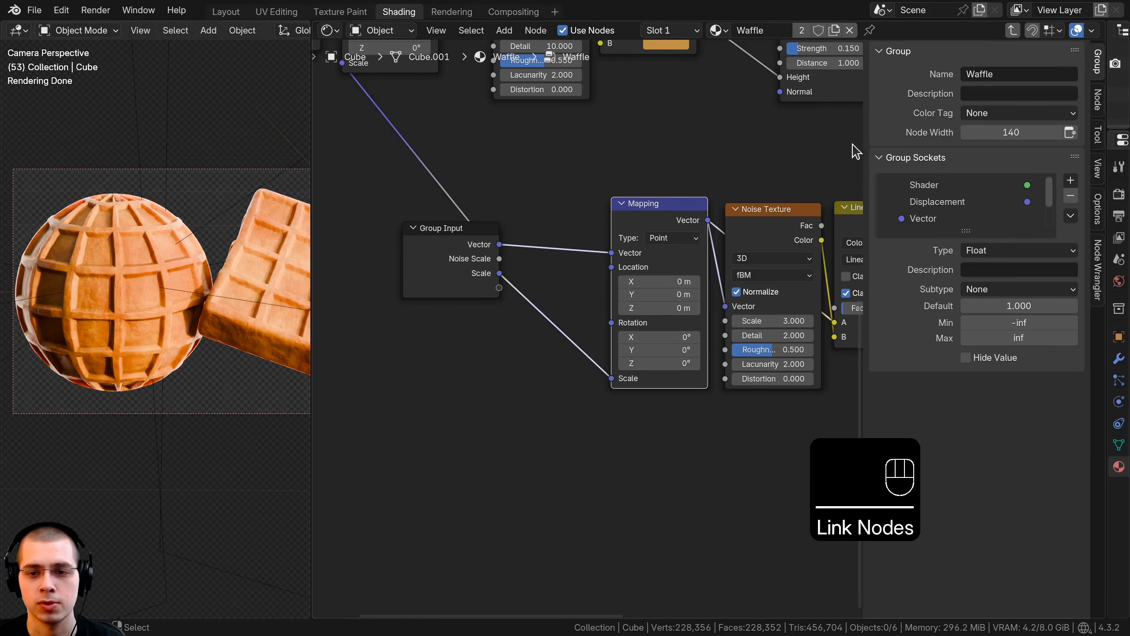
Enlarge the group sockets list and rename the new Scale socket to Waffle Scale
{"action": "left_click_drag", "start_coordinate": [983, 235], "coordinate": [969, 360]}
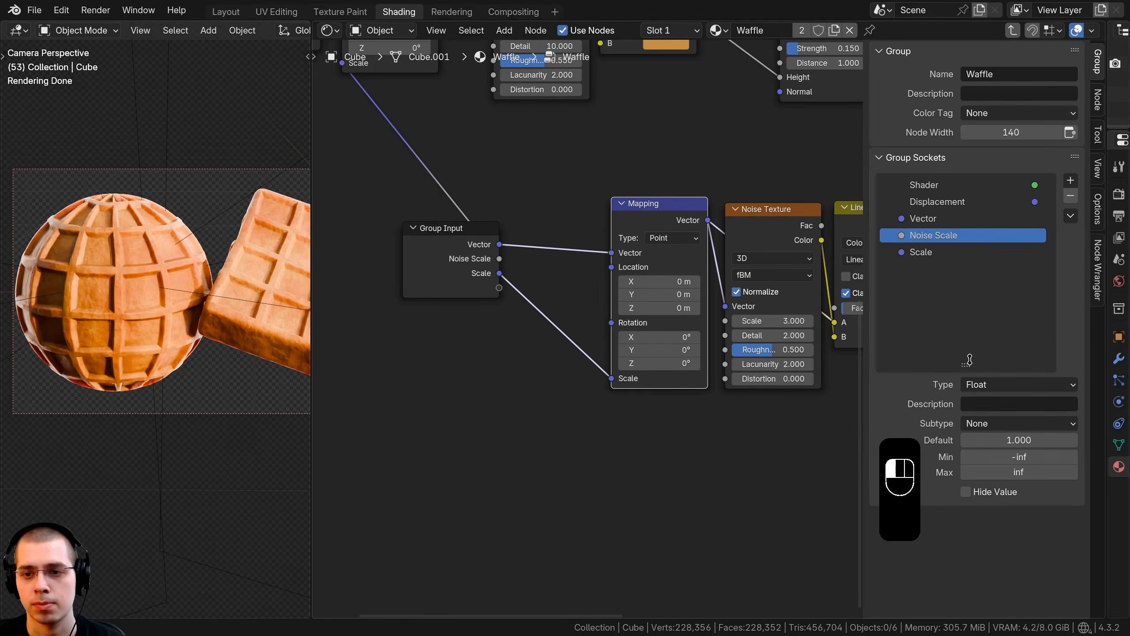
{"action": "double_click", "coordinate": [905, 252]}
{"action": "type", "text": "Waff"}
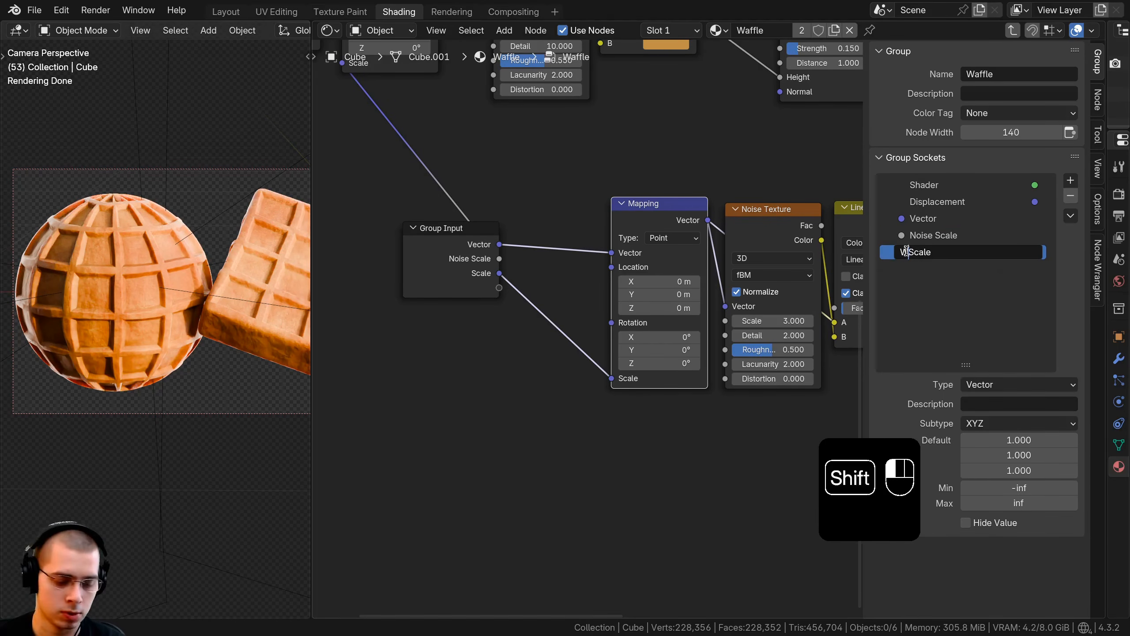
{"action": "type", "text": "le"}
{"action": "key", "text": "Return"}
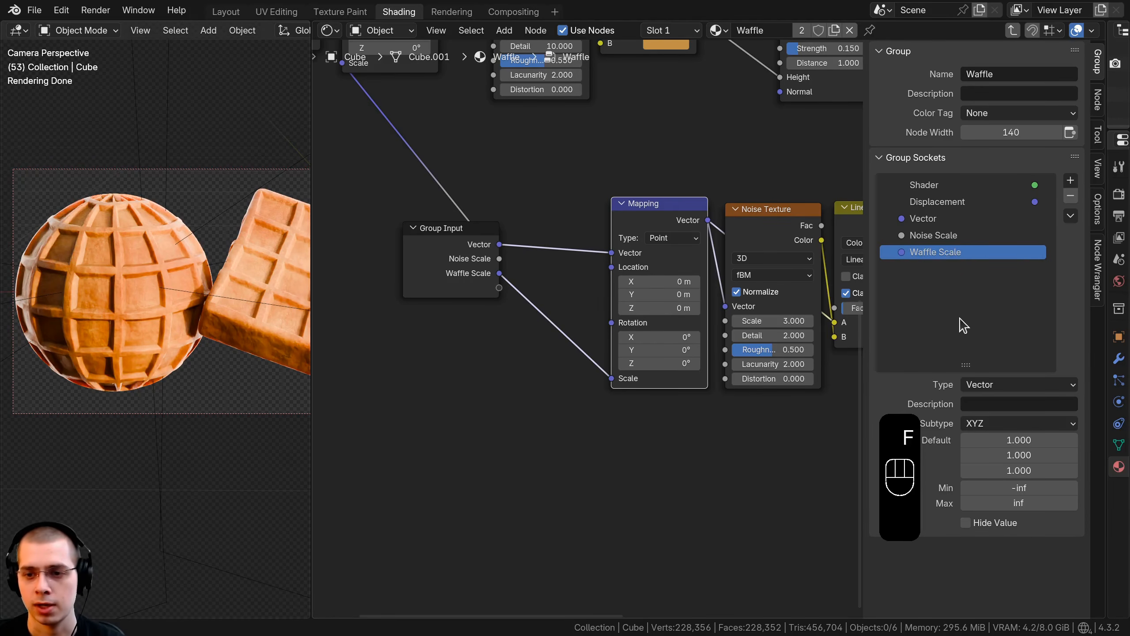
Change the Waffle Scale socket's type to Float with a default value of 1.000
{"action": "left_click", "coordinate": [992, 383]}
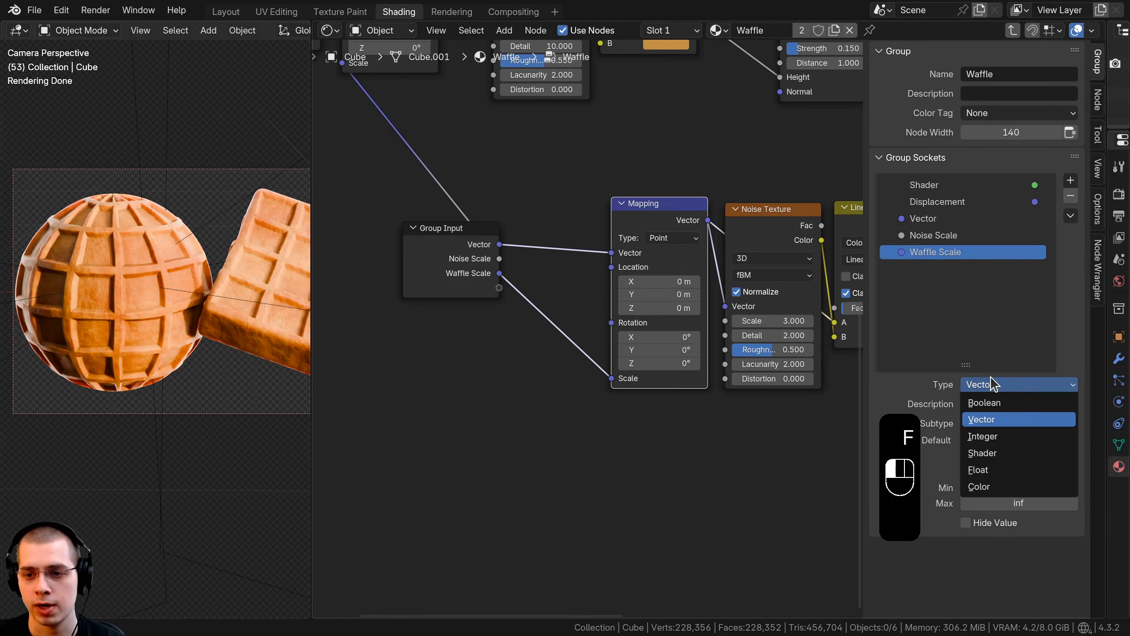
{"action": "left_click", "coordinate": [996, 470]}
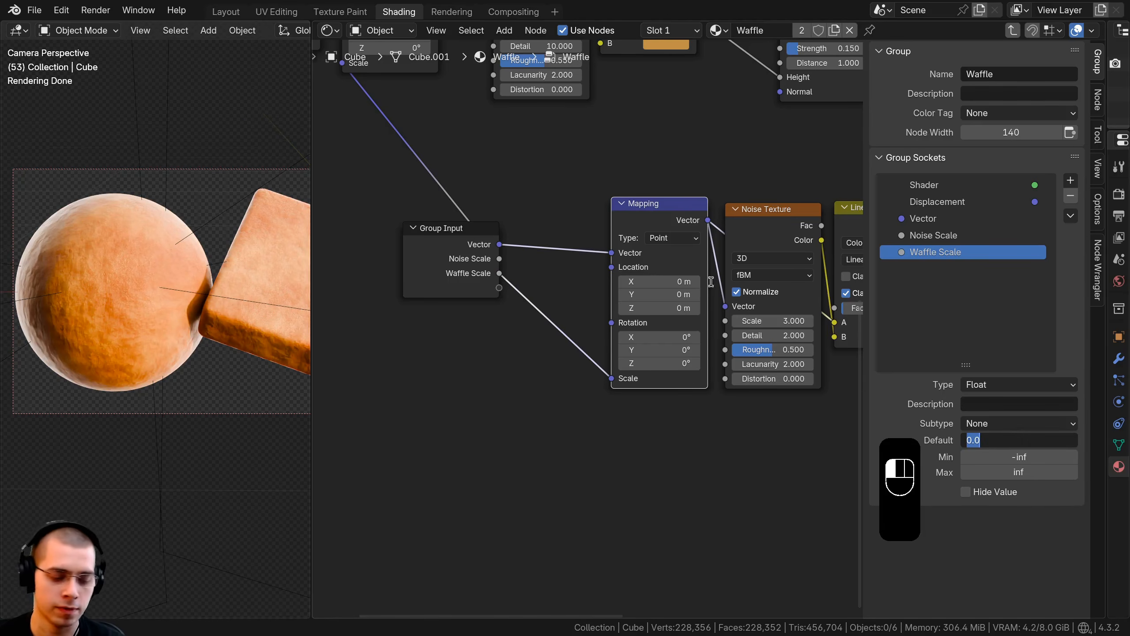
{"action": "key", "text": "Return"}
Leave the group and set the Waffle node's Waffle Scale to 1
{"action": "key", "text": "Tab"}
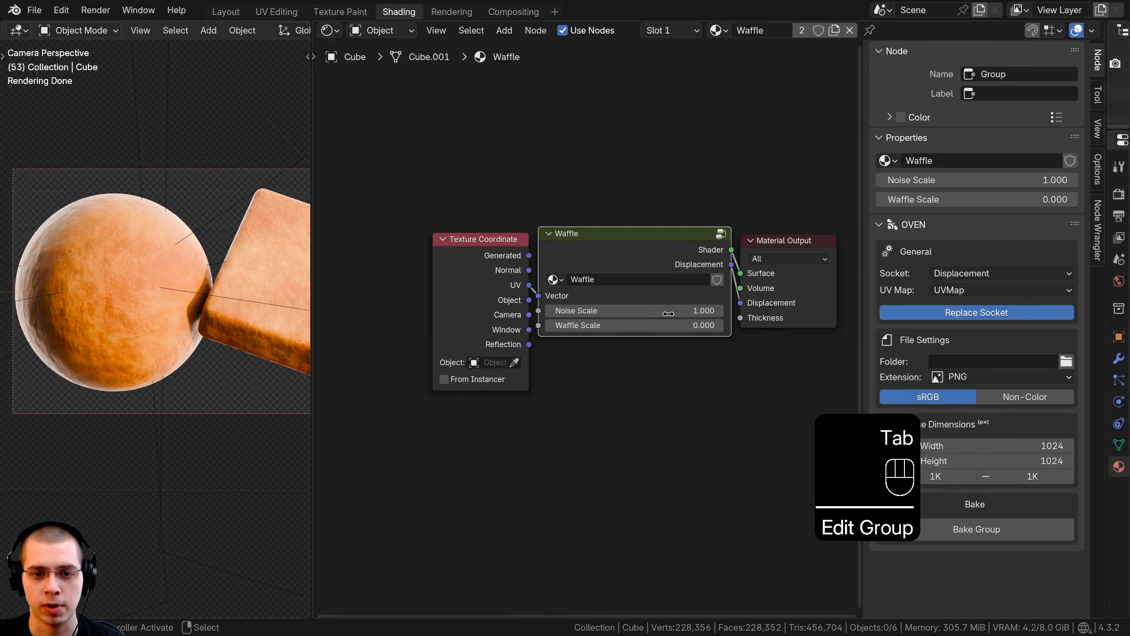
{"action": "left_click", "coordinate": [645, 324]}
{"action": "type", "text": "1"}
{"action": "key", "text": "Return"}
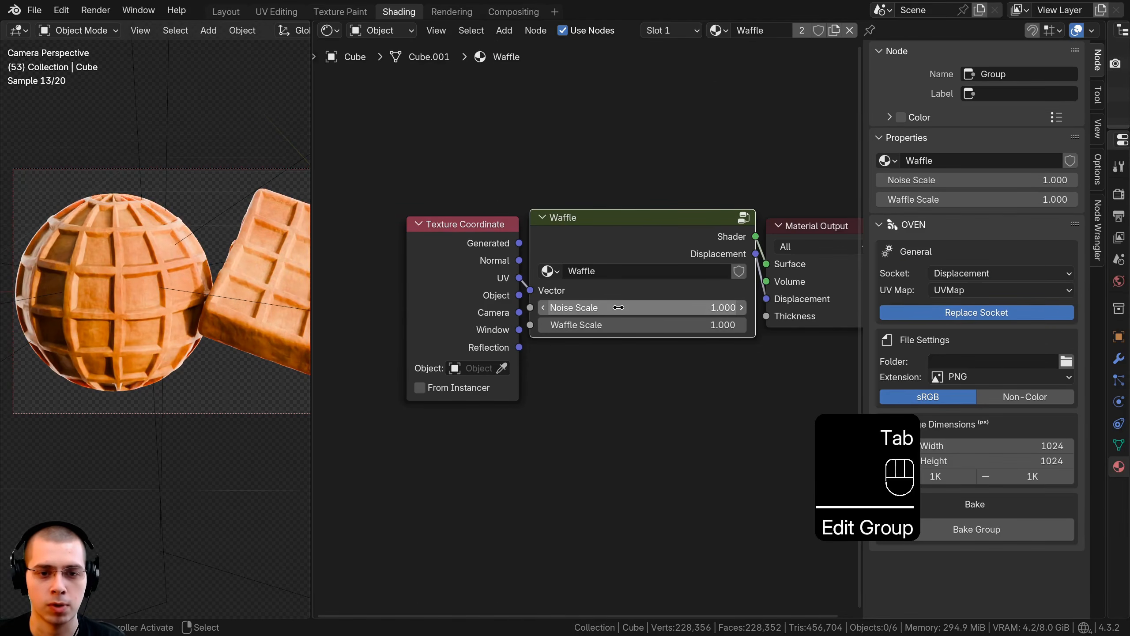
Move the Texture Coordinate node slightly further away from the Waffle group node
{"action": "left_click_drag", "start_coordinate": [617, 307], "coordinate": [685, 325], "text": "shift"}
{"action": "right_click", "coordinate": [667, 308], "text": "shift"}
{"action": "right_click", "coordinate": [685, 325], "text": "shift"}
{"action": "left_click_drag", "start_coordinate": [494, 294], "coordinate": [486, 292]}
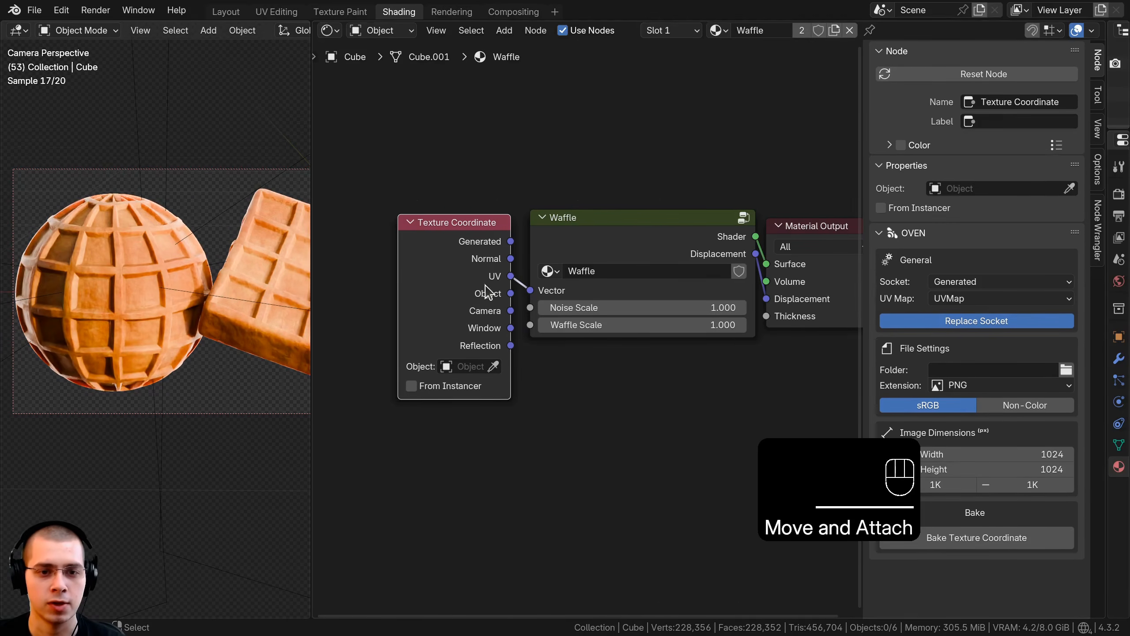
Inside the Waffle group, move the Group Input node beside the color Mix node and the Scale 35 Noise Texture below it
{"action": "left_click", "coordinate": [667, 238]}
{"action": "key", "text": "Tab"}
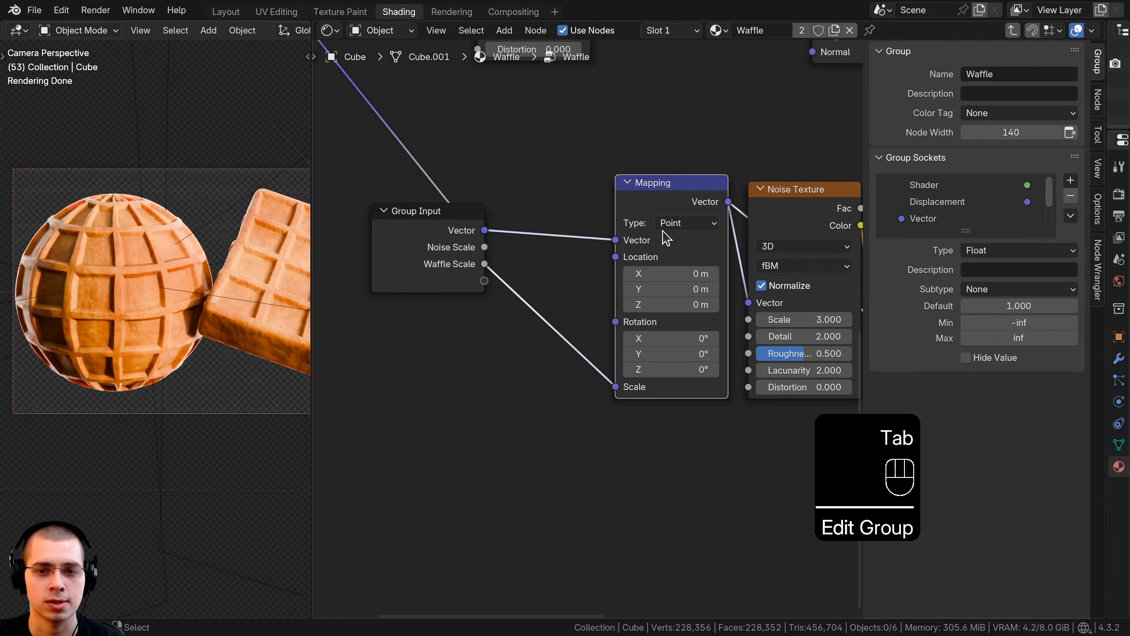
{"action": "scroll", "coordinate": [565, 278], "scroll_direction": "down", "scroll_amount": 3}
{"action": "middle_click_drag", "start_coordinate": [565, 278], "coordinate": [493, 414]}
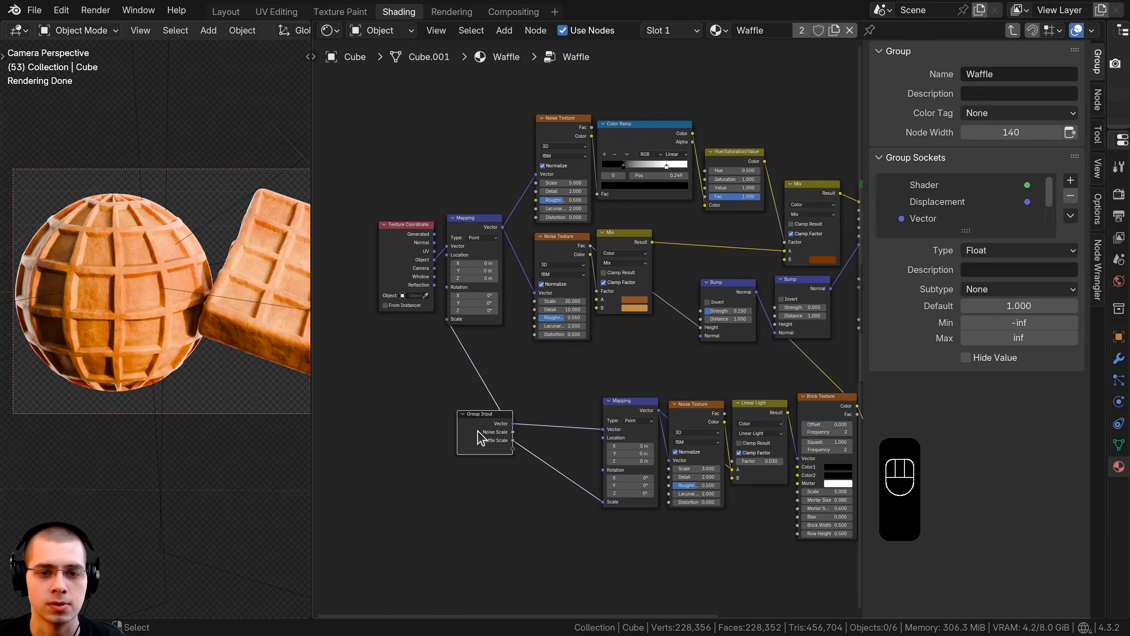
{"action": "key", "text": "g"}
{"action": "left_click", "coordinate": [545, 243]}
{"action": "scroll", "coordinate": [580, 242], "scroll_direction": "up", "scroll_amount": 2}
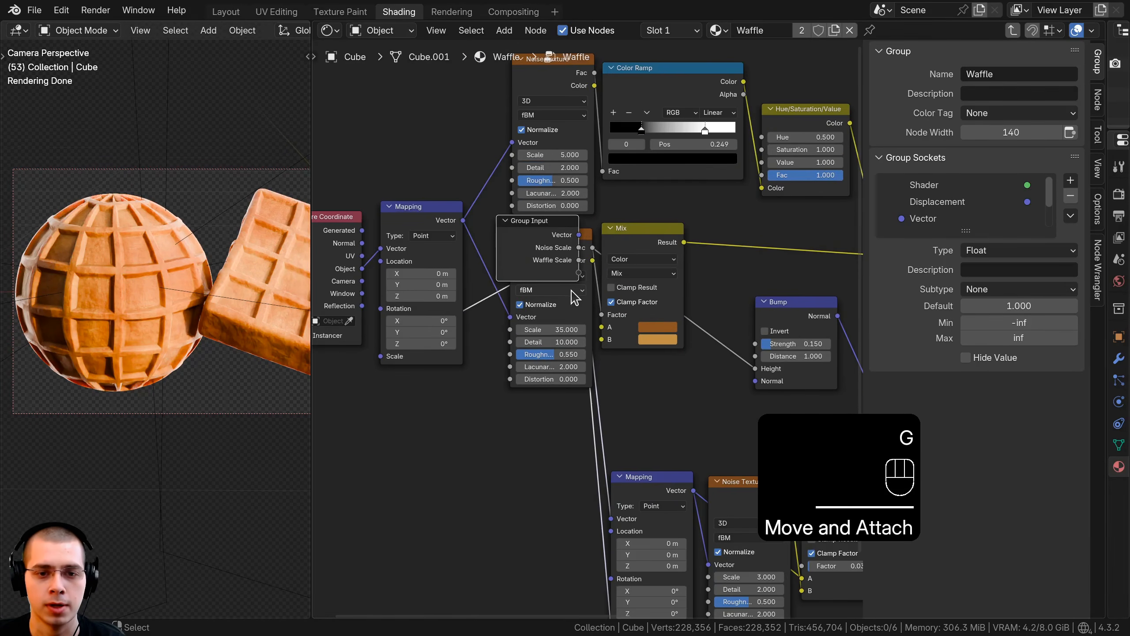
{"action": "left_click", "coordinate": [574, 318]}
{"action": "key", "text": "g"}
{"action": "left_click", "coordinate": [579, 343]}
Expose the Mix node's A and B colors as group inputs and rename the sockets Color 1 and Color 2
{"action": "scroll", "coordinate": [578, 343], "scroll_direction": "up", "scroll_amount": 2}
{"action": "left_click_drag", "start_coordinate": [605, 326], "coordinate": [560, 284]}
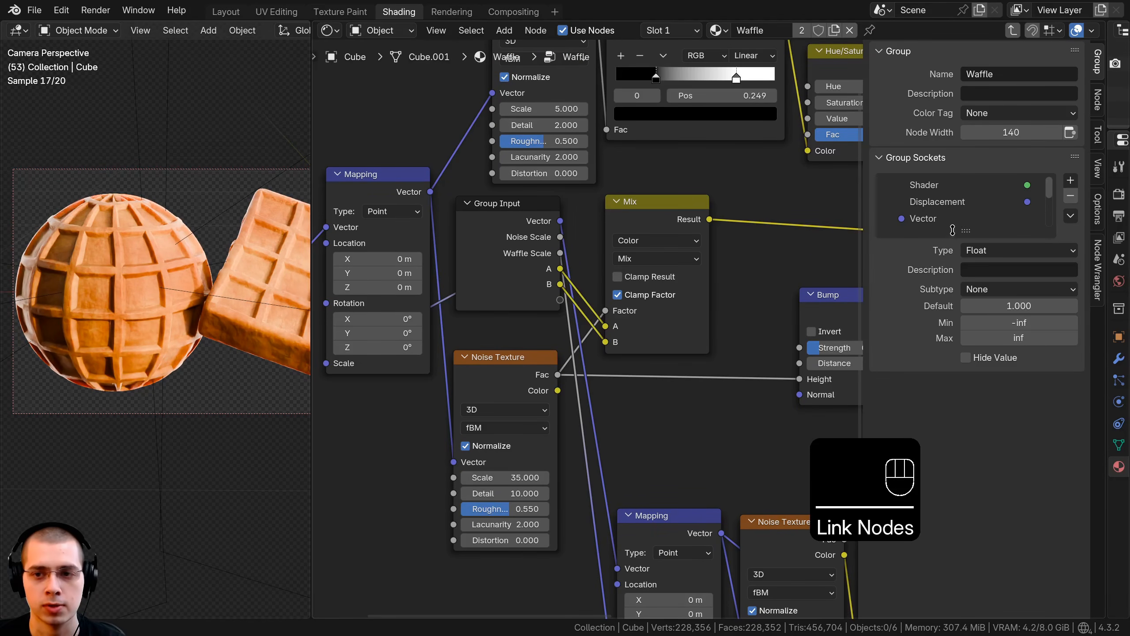
{"action": "left_click_drag", "start_coordinate": [952, 230], "coordinate": [957, 314]}
{"action": "double_click", "coordinate": [934, 268]}
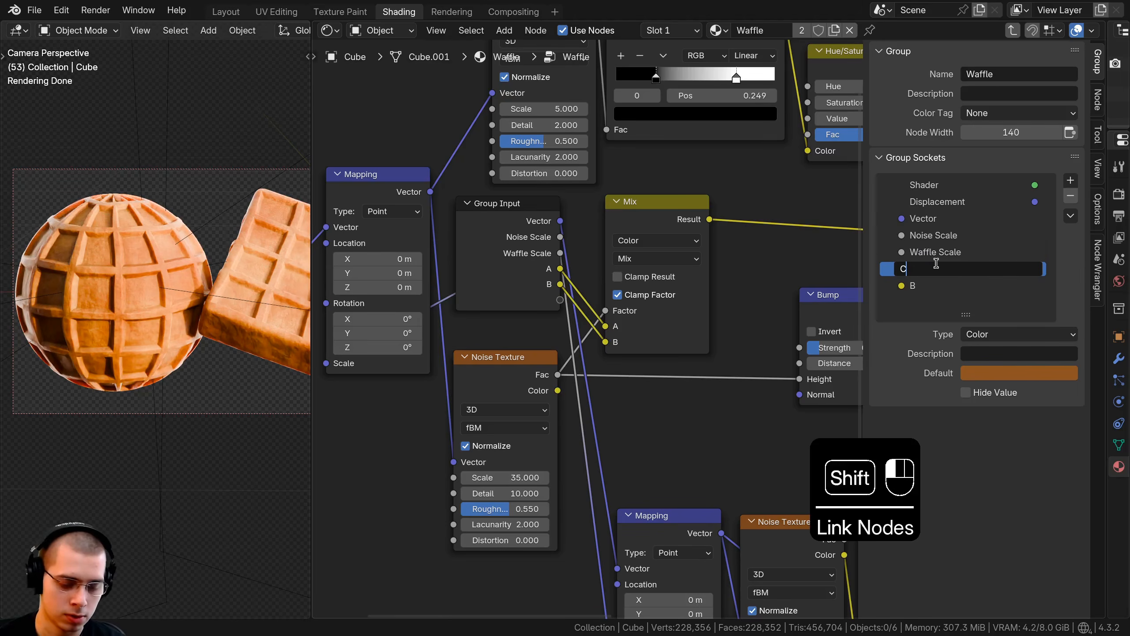
{"action": "key", "text": "Return"}
{"action": "double_click", "coordinate": [928, 284]}
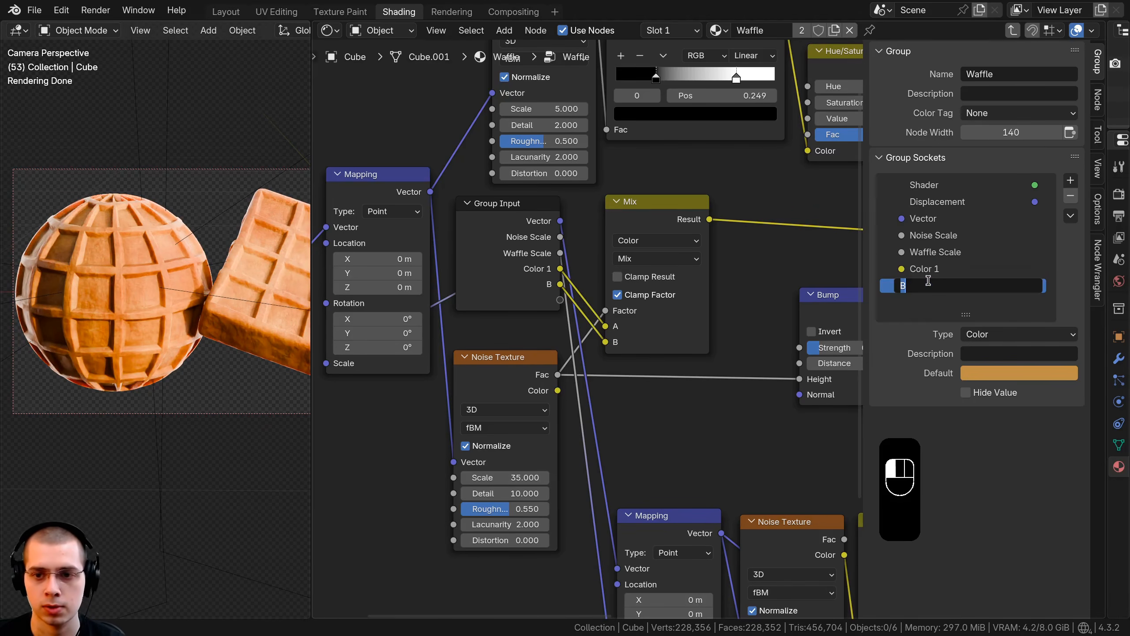
{"action": "type", "text": "Color 2"}
{"action": "key", "text": "Return"}
Move the Group Input node above the upper Mapping node and place the Scale 35 Noise Texture back beside the Mix node
{"action": "scroll", "coordinate": [623, 319], "scroll_direction": "down", "scroll_amount": 4}
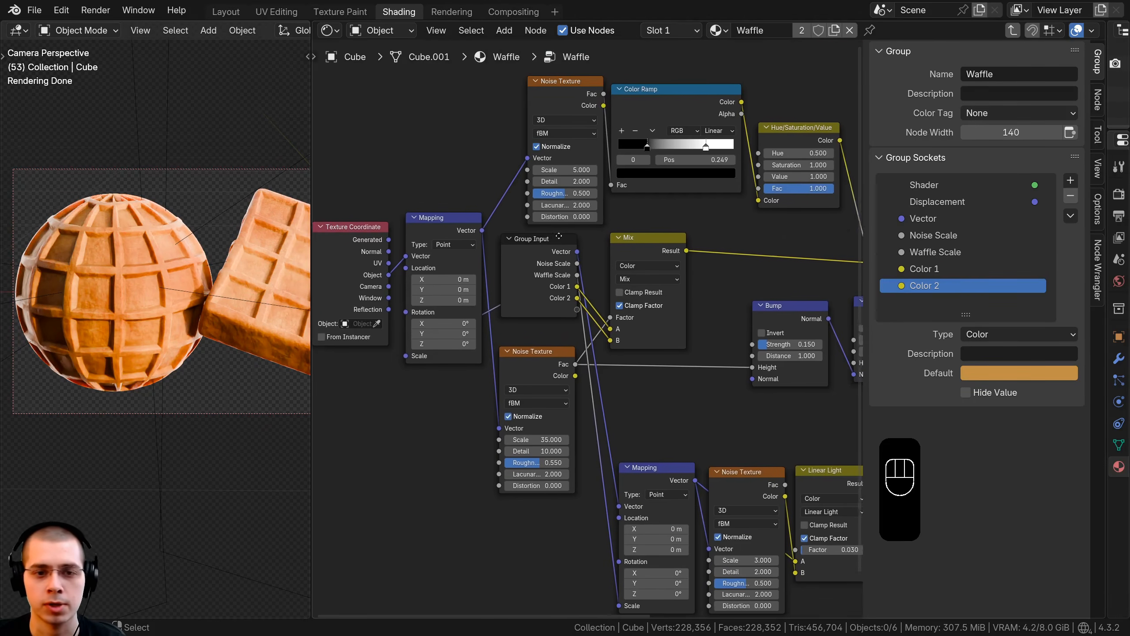
{"action": "right_click", "coordinate": [587, 298]}
{"action": "middle_click_drag", "start_coordinate": [573, 290], "coordinate": [552, 351]}
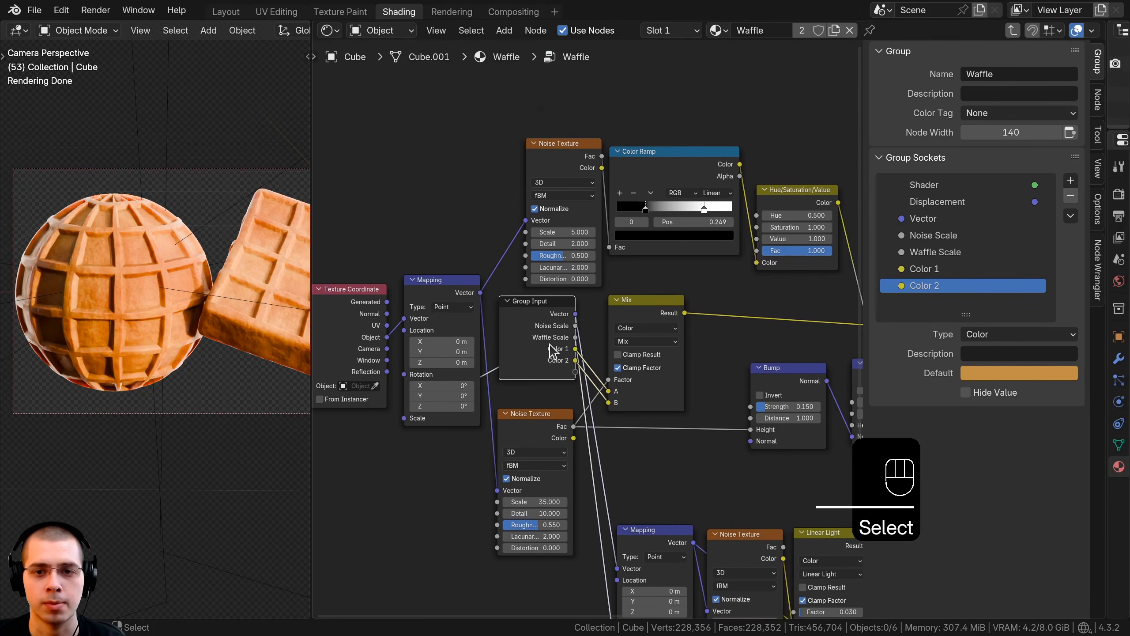
{"action": "key", "text": "g"}
{"action": "left_click", "coordinate": [473, 183]}
{"action": "right_click", "coordinate": [516, 416]}
{"action": "key", "text": "g"}
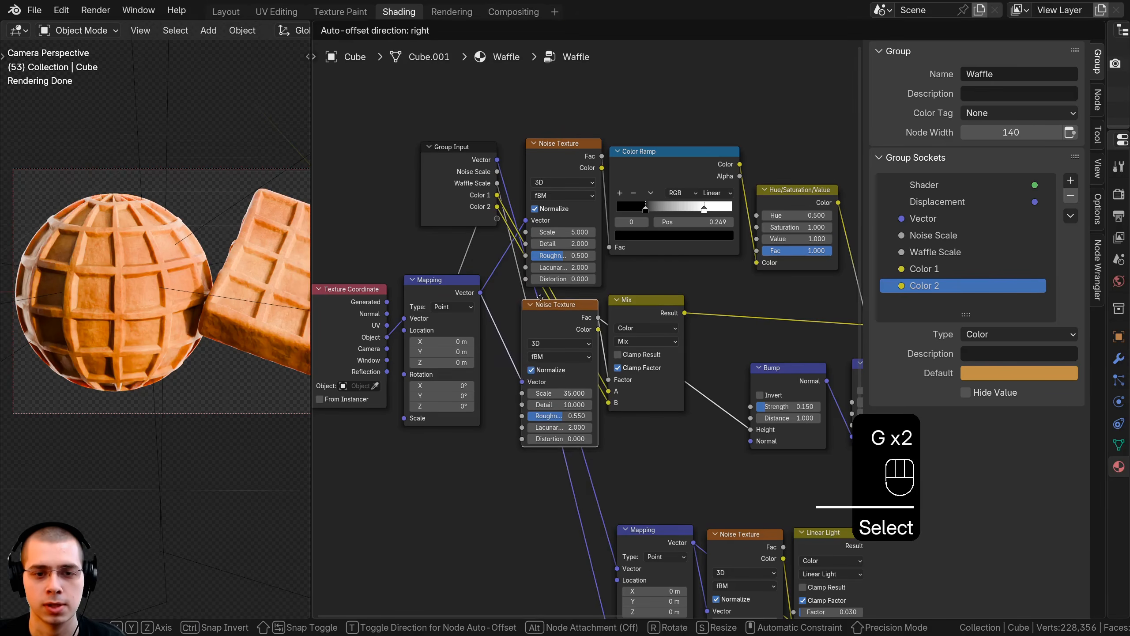
{"action": "left_click", "coordinate": [541, 307]}
Expose the Hue/Saturation/Value node's Value as a group input and rename the socket Toasted Amount
{"action": "middle_click_drag", "start_coordinate": [848, 180], "coordinate": [829, 212]}
{"action": "scroll", "coordinate": [829, 211], "scroll_direction": "up", "scroll_amount": 2}
{"action": "right_click", "coordinate": [829, 212]}
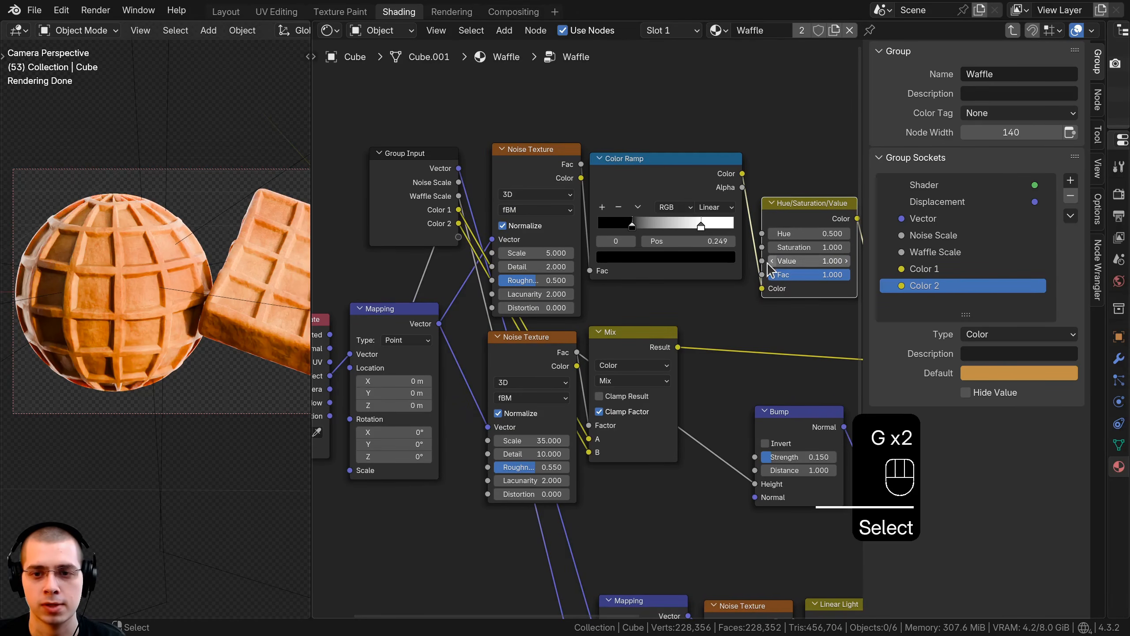
{"action": "left_click_drag", "start_coordinate": [764, 267], "coordinate": [732, 203]}
{"action": "left_click_drag", "start_coordinate": [461, 244], "coordinate": [459, 238]}
{"action": "left_click", "coordinate": [921, 302]}
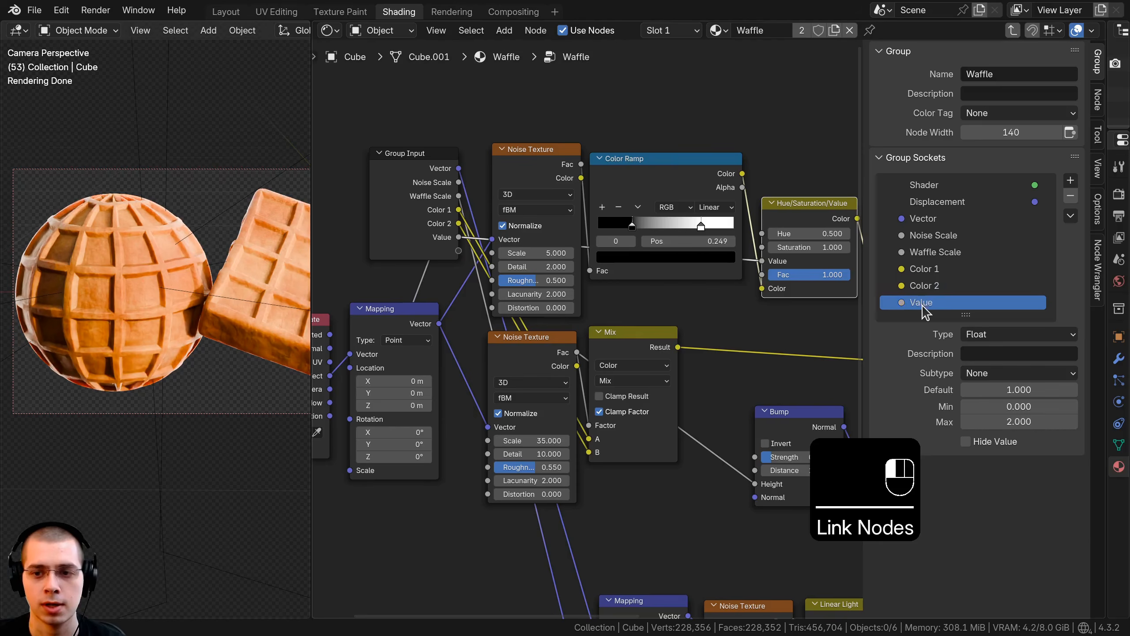
{"action": "type", "text": "Toasted Amount"}
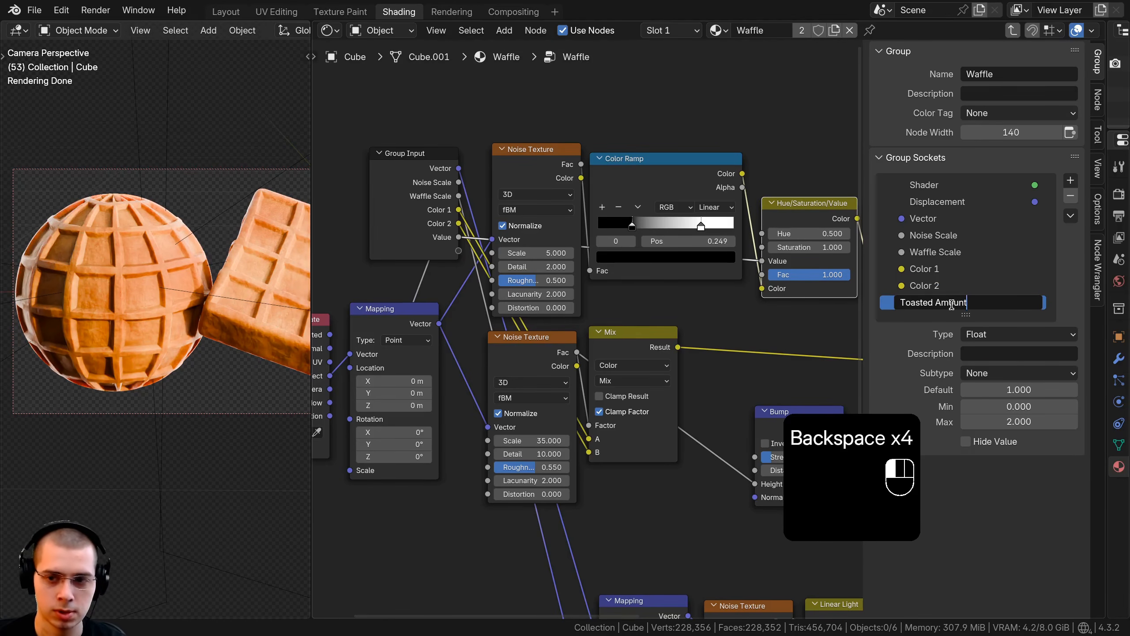
{"action": "key", "text": "Return"}
{"action": "key", "text": "Tab"}
{"action": "mouse_move", "coordinate": [608, 386]}
{"action": "left_mouse_down", "text": "shift"}
{"action": "mouse_move", "coordinate": [701, 386]}
{"action": "mouse_move", "coordinate": [597, 386]}
{"action": "mouse_move", "coordinate": [659, 386]}
{"action": "mouse_move", "coordinate": [608, 385]}
{"action": "left_mouse_up", "text": "shift"}
{"action": "key", "text": "Tab"}
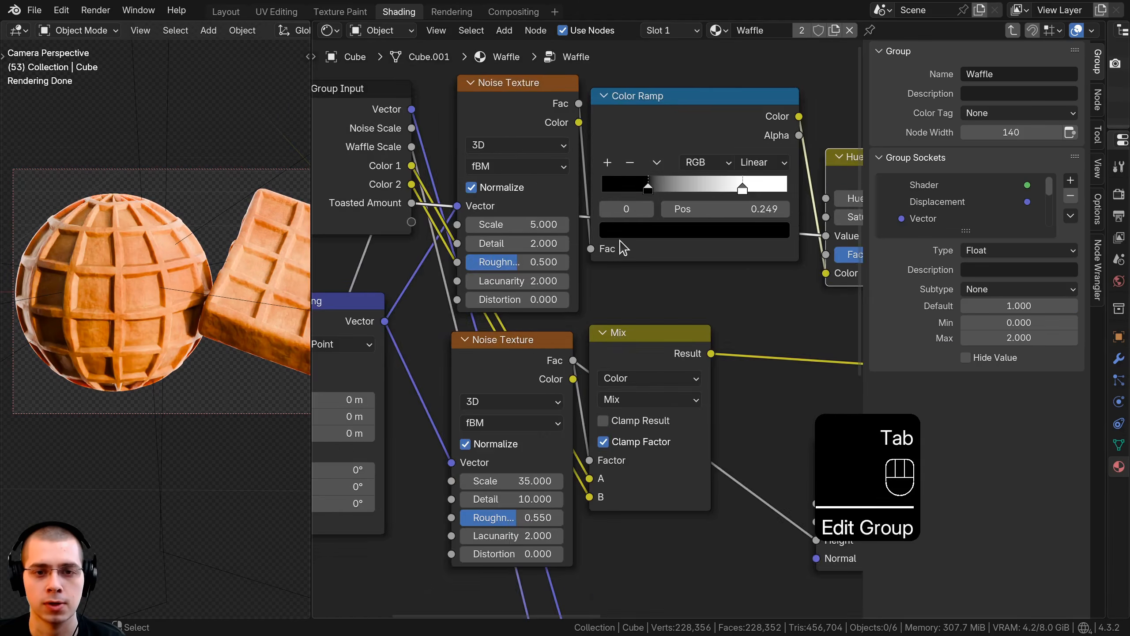
Move the Group Input node above the Hue/Saturation/Value node, near the color Mix that feeds Base Color
{"action": "scroll", "coordinate": [702, 329], "scroll_direction": "down", "scroll_amount": 3}
{"action": "left_click", "coordinate": [348, 236]}
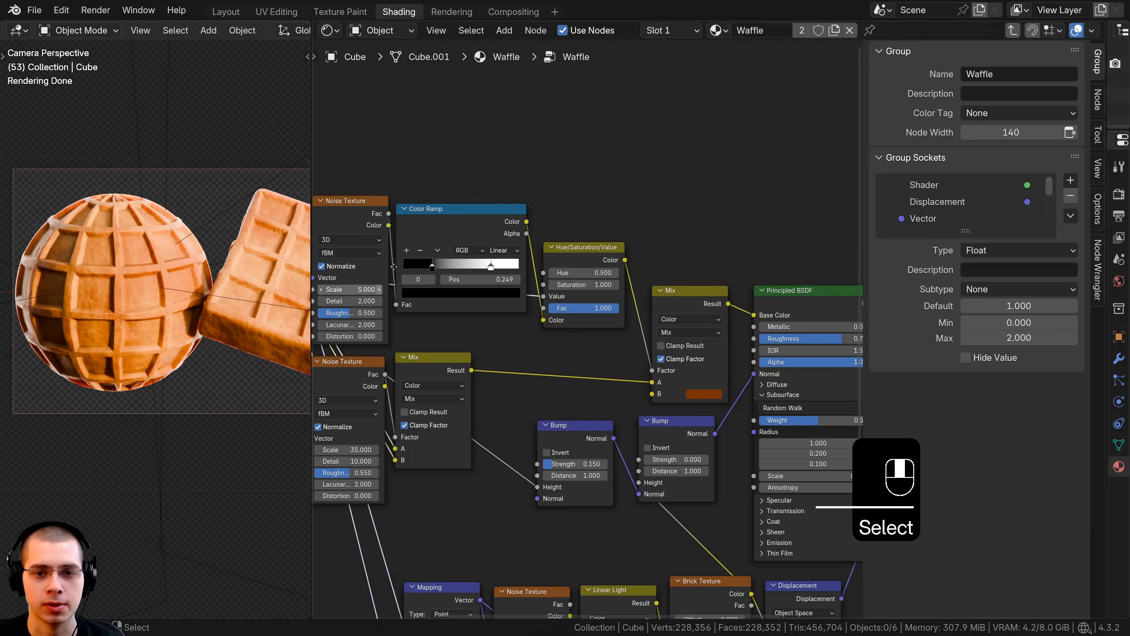
{"action": "key", "text": "g"}
{"action": "scroll", "coordinate": [571, 297], "scroll_direction": "up", "scroll_amount": 2}
{"action": "middle_click_drag", "start_coordinate": [568, 289], "coordinate": [588, 302]}
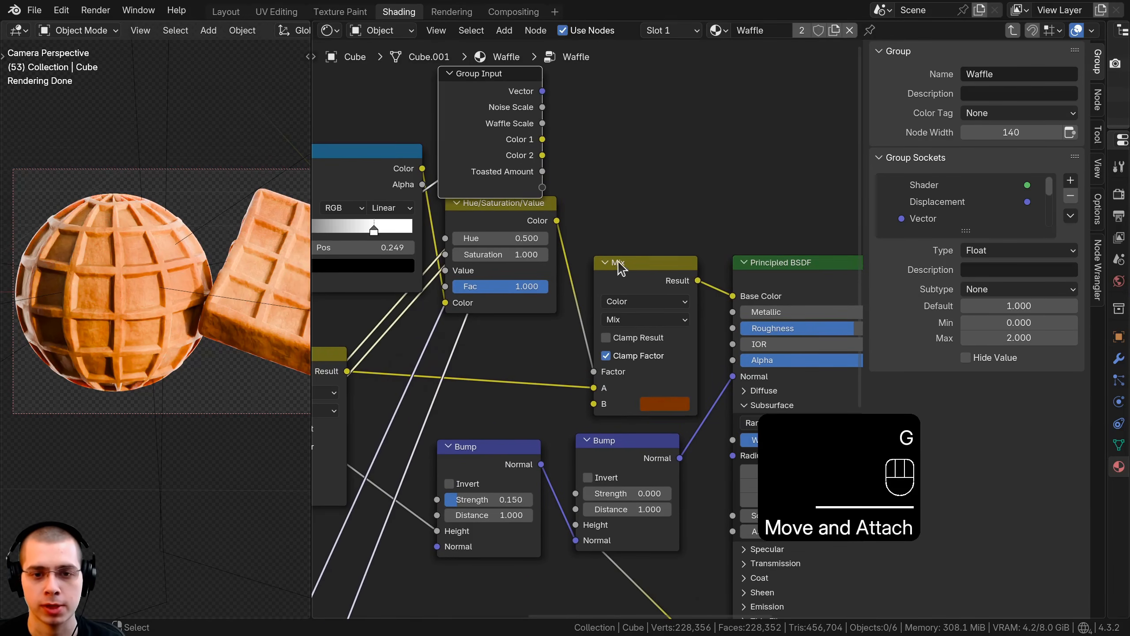
Expose the B color of the Mix node feeding Base Color as a group input named Toasted Color
{"action": "left_click_drag", "start_coordinate": [619, 265], "coordinate": [620, 260]}
{"action": "left_click_drag", "start_coordinate": [556, 218], "coordinate": [542, 187]}
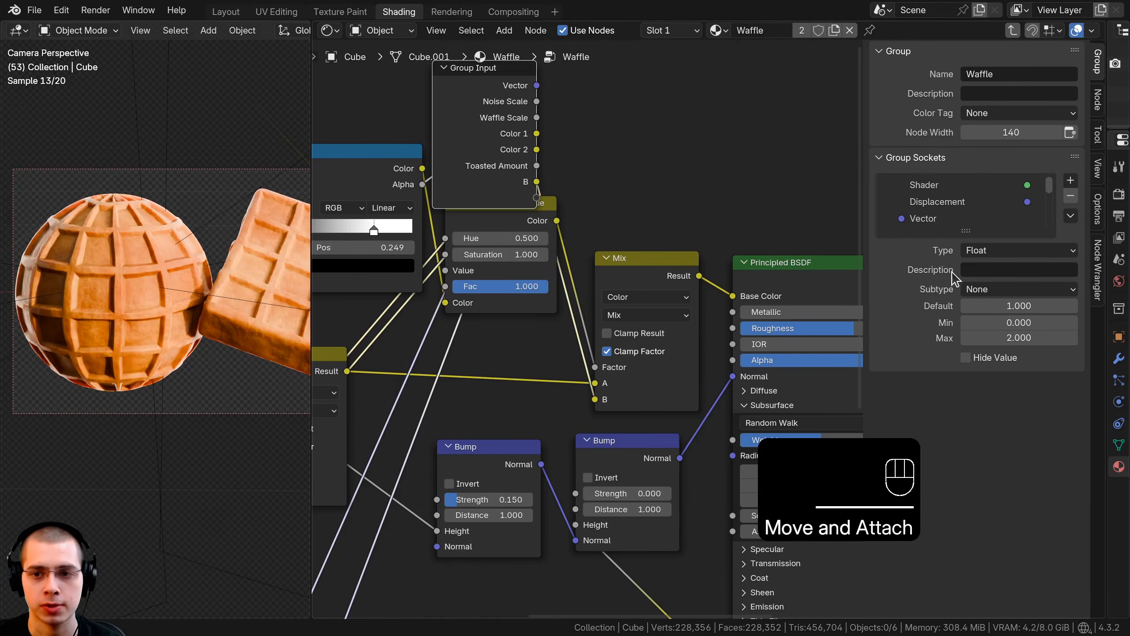
{"action": "left_click_drag", "start_coordinate": [966, 227], "coordinate": [966, 361]}
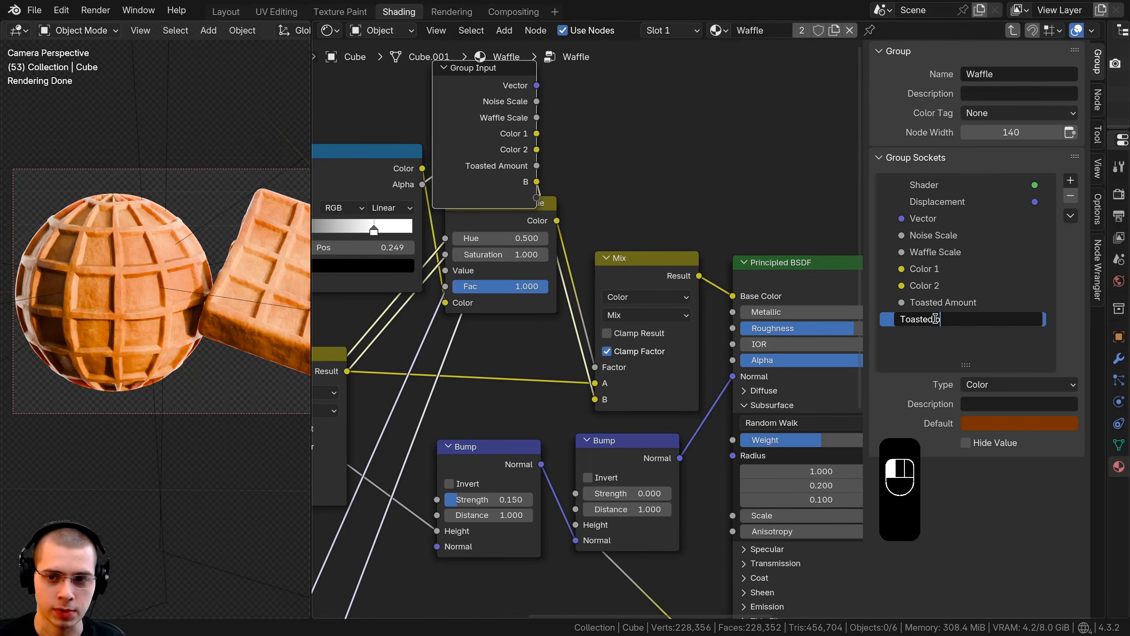
{"action": "key", "text": "BackSpace"}
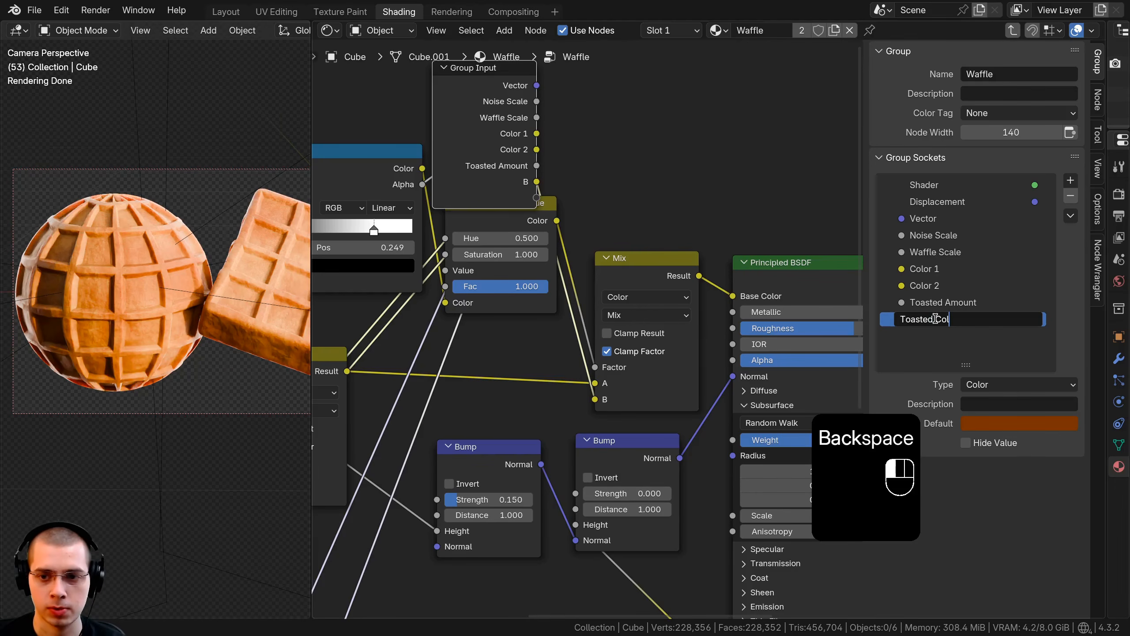
{"action": "key", "text": "Return"}
Move the Group Input node clear of the Hue/Saturation/Value node and expose the Principled BSDF's Roughness as a group input
{"action": "middle_click_drag", "start_coordinate": [606, 280], "coordinate": [625, 277]}
{"action": "scroll", "coordinate": [623, 278], "scroll_direction": "up", "scroll_amount": 1}
{"action": "scroll", "coordinate": [601, 294], "scroll_direction": "down", "scroll_amount": 4}
{"action": "middle_click_drag", "start_coordinate": [559, 294], "coordinate": [527, 290]}
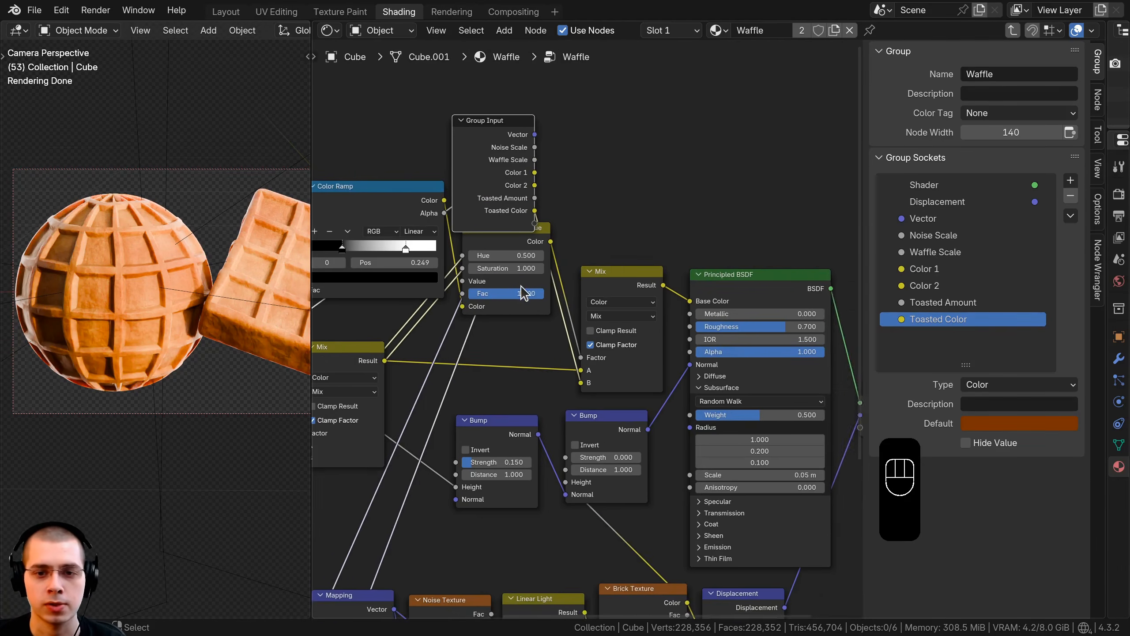
{"action": "scroll", "coordinate": [570, 316], "scroll_direction": "up", "scroll_amount": 2}
{"action": "left_click_drag", "start_coordinate": [707, 328], "coordinate": [513, 155]}
{"action": "scroll", "coordinate": [721, 431], "scroll_direction": "down", "scroll_amount": 1}
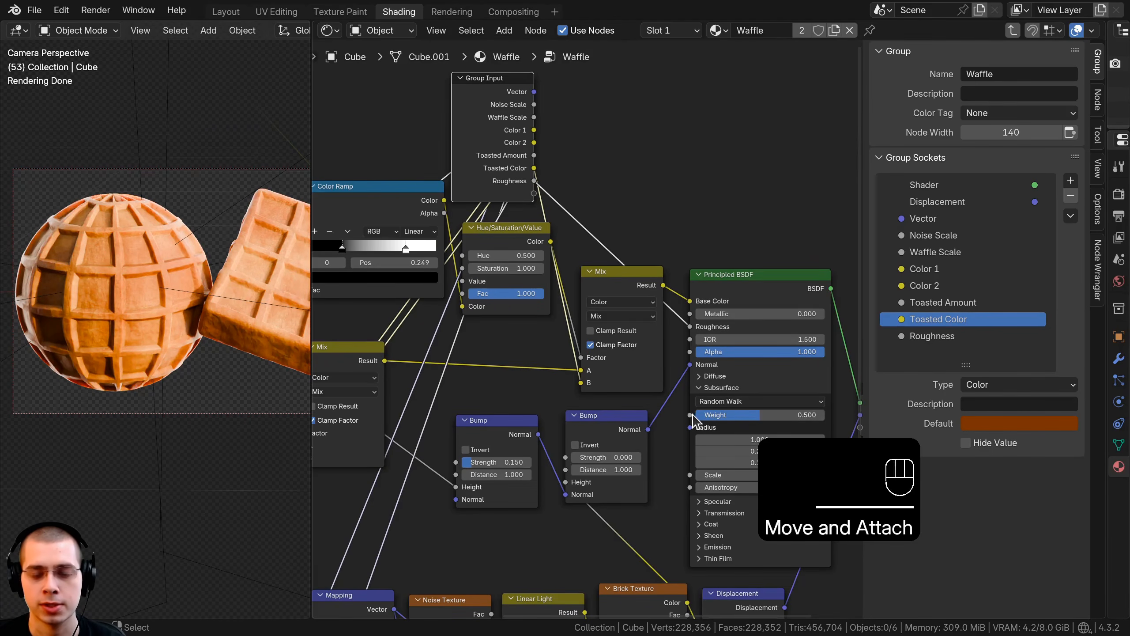
Expose the Principled BSDF's Subsurface Weight as a group input and rename the socket Subsurface
{"action": "left_click_drag", "start_coordinate": [691, 415], "coordinate": [534, 194]}
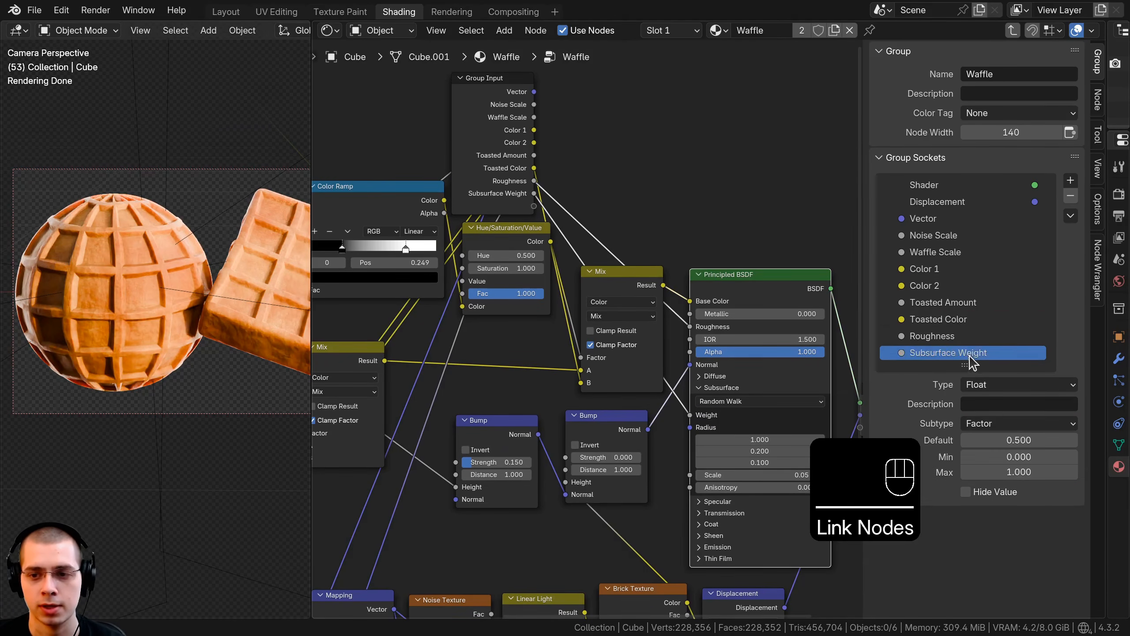
{"action": "key", "text": "BackSpace"}
{"action": "key", "text": "BackSpace"}
{"action": "key", "text": "BackSpace"}
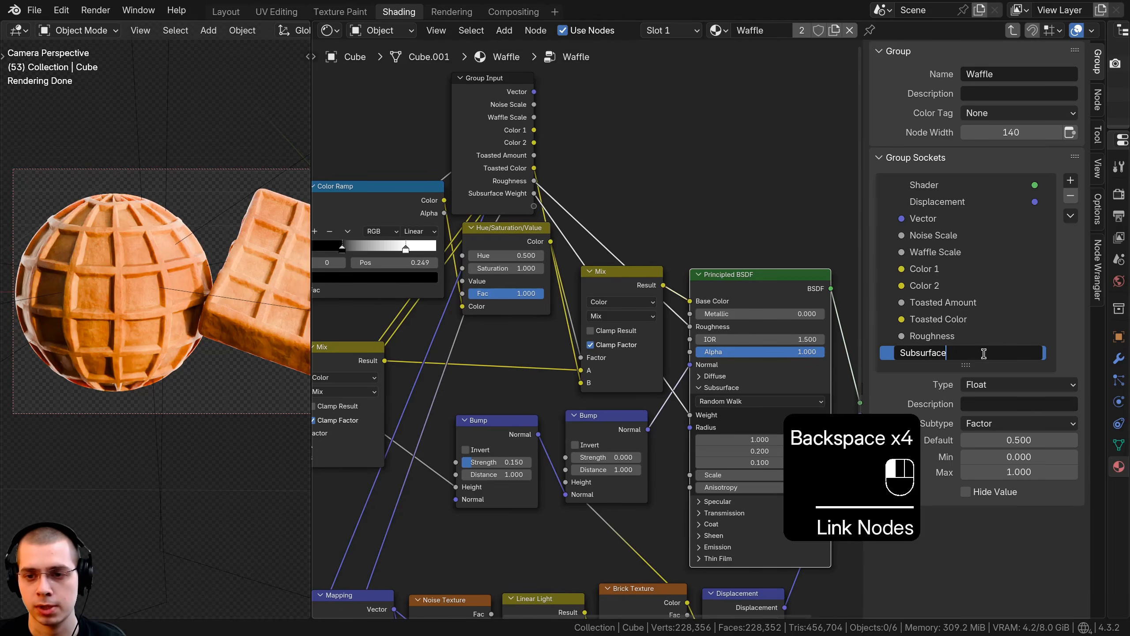
{"action": "left_click", "coordinate": [987, 362]}
Move the Group Input node down beside the lower Mapping node that leads to the Brick Texture
{"action": "scroll", "coordinate": [473, 367], "scroll_direction": "down", "scroll_amount": 1}
{"action": "middle_click_drag", "start_coordinate": [502, 378], "coordinate": [540, 372]}
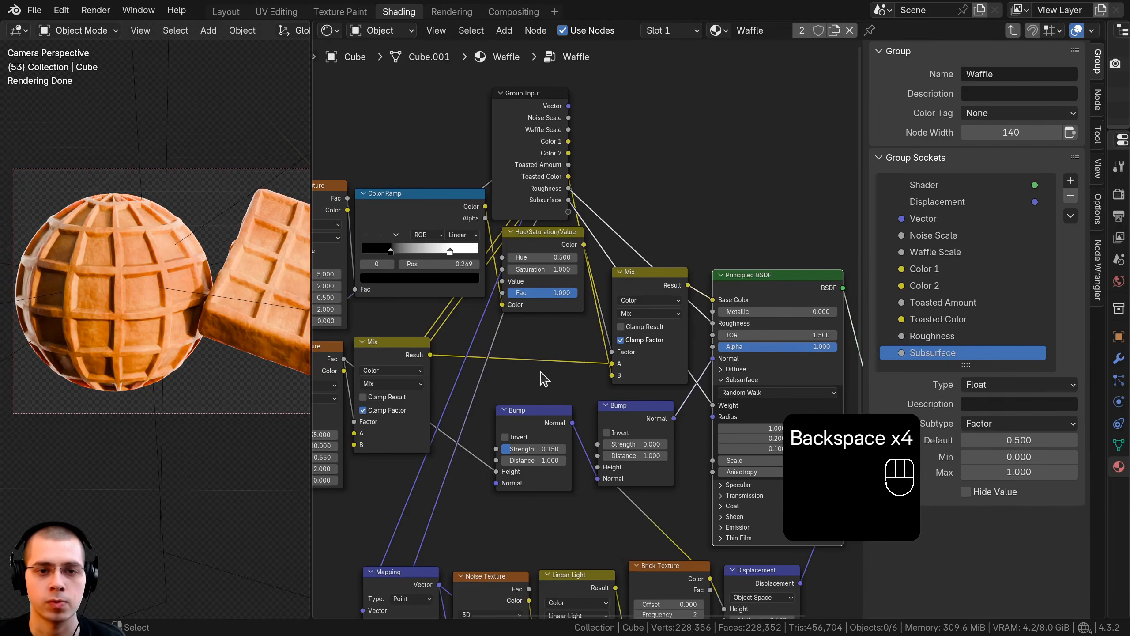
{"action": "scroll", "coordinate": [539, 212], "scroll_direction": "down", "scroll_amount": 2}
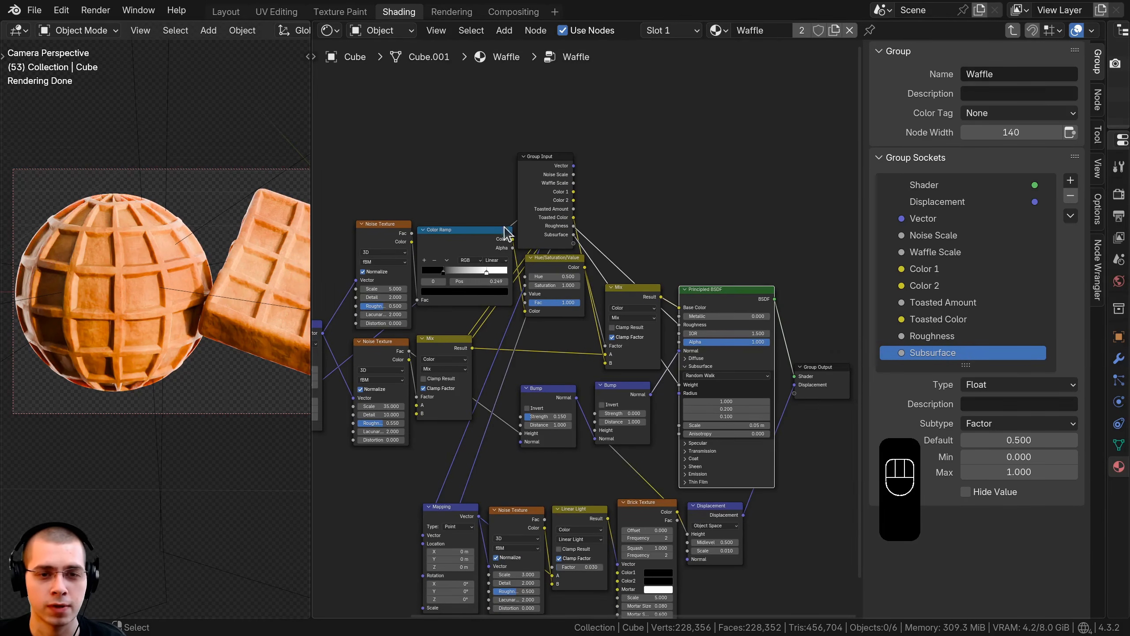
{"action": "left_click", "coordinate": [542, 207]}
{"action": "scroll", "coordinate": [540, 218], "scroll_direction": "down", "scroll_amount": 4}
{"action": "middle_click_drag", "start_coordinate": [547, 217], "coordinate": [645, 126]}
{"action": "key", "text": "g"}
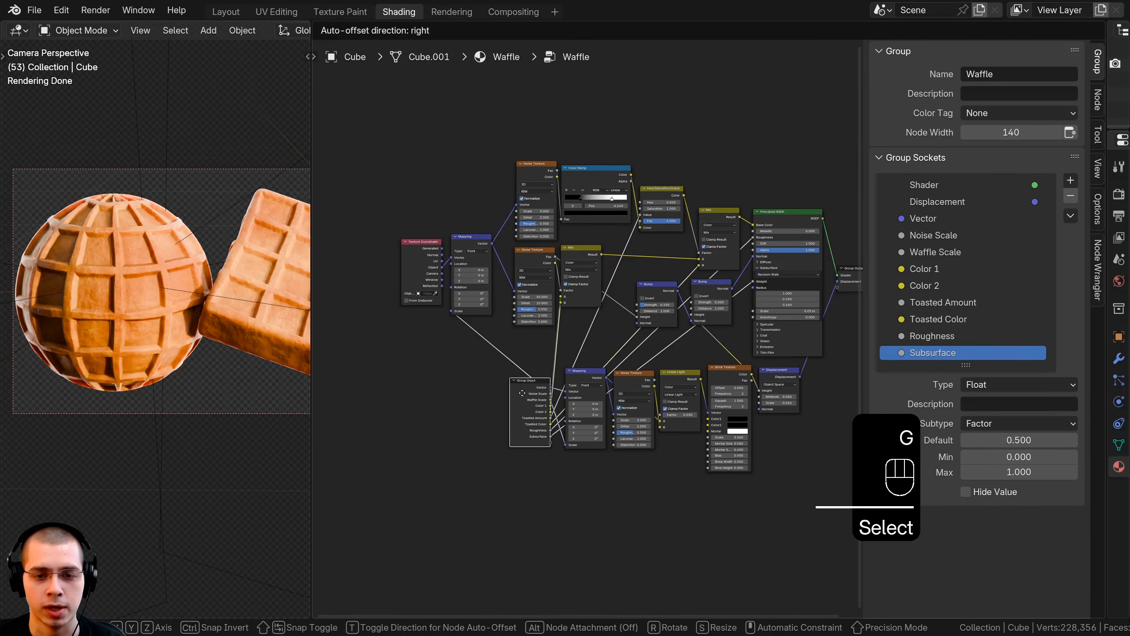
{"action": "left_click", "coordinate": [522, 392]}
Expose the Linear Light node's Factor as a group input and rename the socket Squares Distortion
{"action": "scroll", "coordinate": [522, 393], "scroll_direction": "up", "scroll_amount": 3}
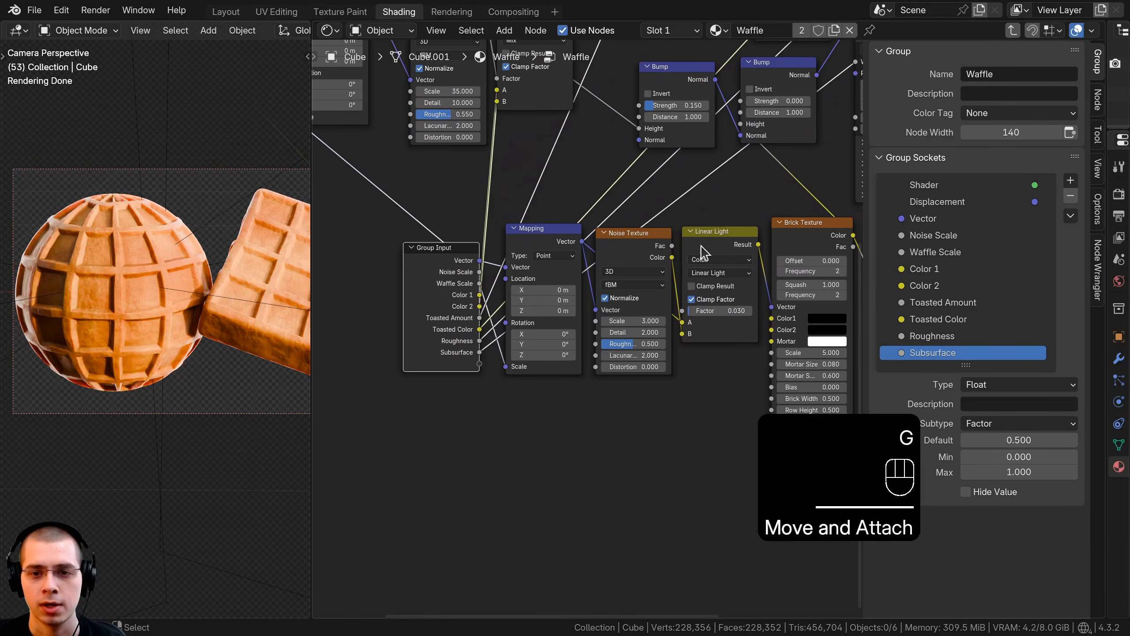
{"action": "left_click", "coordinate": [708, 325]}
{"action": "left_click_drag", "start_coordinate": [712, 311], "coordinate": [484, 365]}
{"action": "right_click", "coordinate": [692, 311]}
{"action": "scroll", "coordinate": [980, 304], "scroll_direction": "down", "scroll_amount": 1}
{"action": "double_click", "coordinate": [919, 351]}
{"action": "type", "text": "Squares Distortion"}
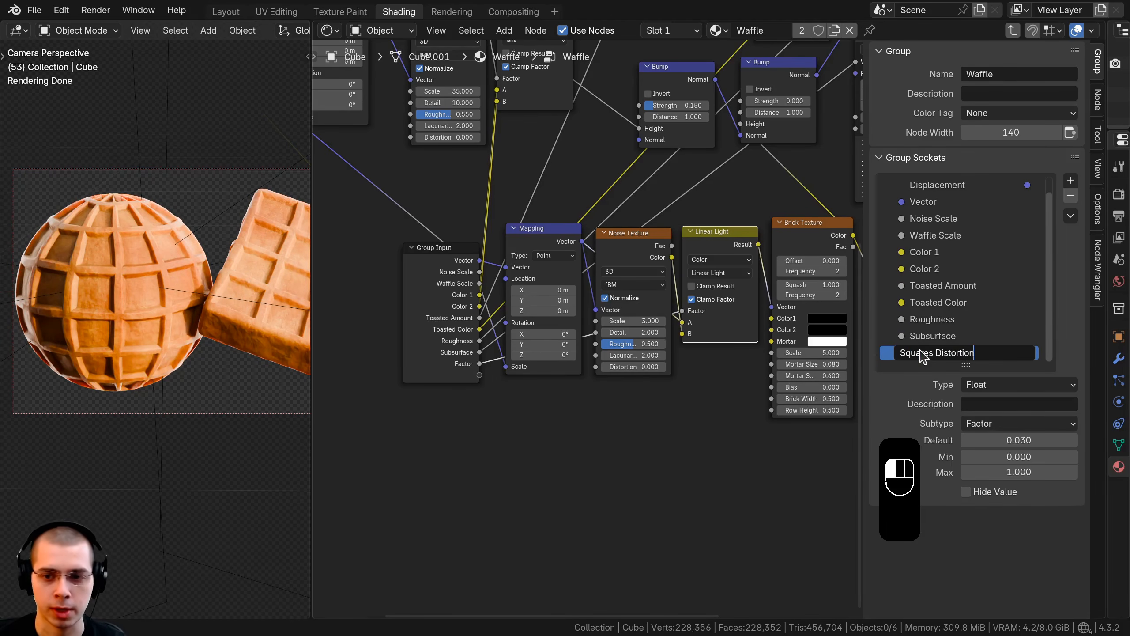
{"action": "key", "text": "Return"}
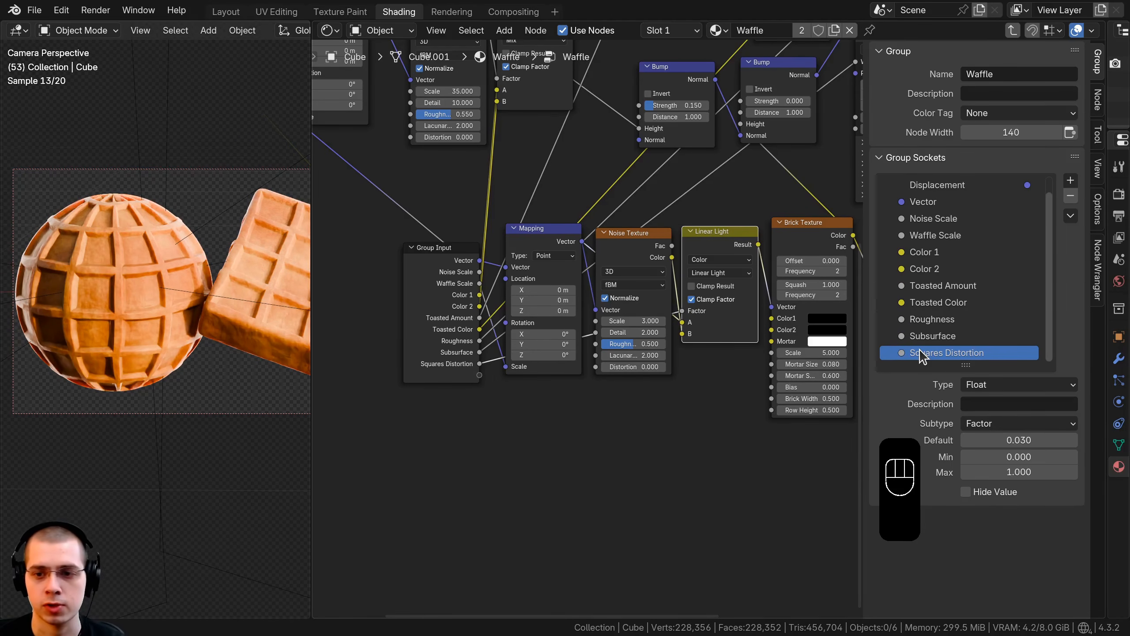
Expose the Brick Texture's Mortar Size as a group input and rename the socket Squares Thickness
{"action": "middle_click_drag", "start_coordinate": [590, 317], "coordinate": [611, 315]}
{"action": "left_click_drag", "start_coordinate": [475, 302], "coordinate": [461, 303]}
{"action": "scroll", "coordinate": [774, 317], "scroll_direction": "down", "scroll_amount": 2}
{"action": "middle_click_drag", "start_coordinate": [779, 319], "coordinate": [681, 323]}
{"action": "scroll", "coordinate": [671, 354], "scroll_direction": "up", "scroll_amount": 2}
{"action": "scroll", "coordinate": [673, 364], "scroll_direction": "up", "scroll_amount": 1}
{"action": "left_click_drag", "start_coordinate": [770, 364], "coordinate": [376, 383], "text": "shift"}
{"action": "right_click", "coordinate": [766, 366]}
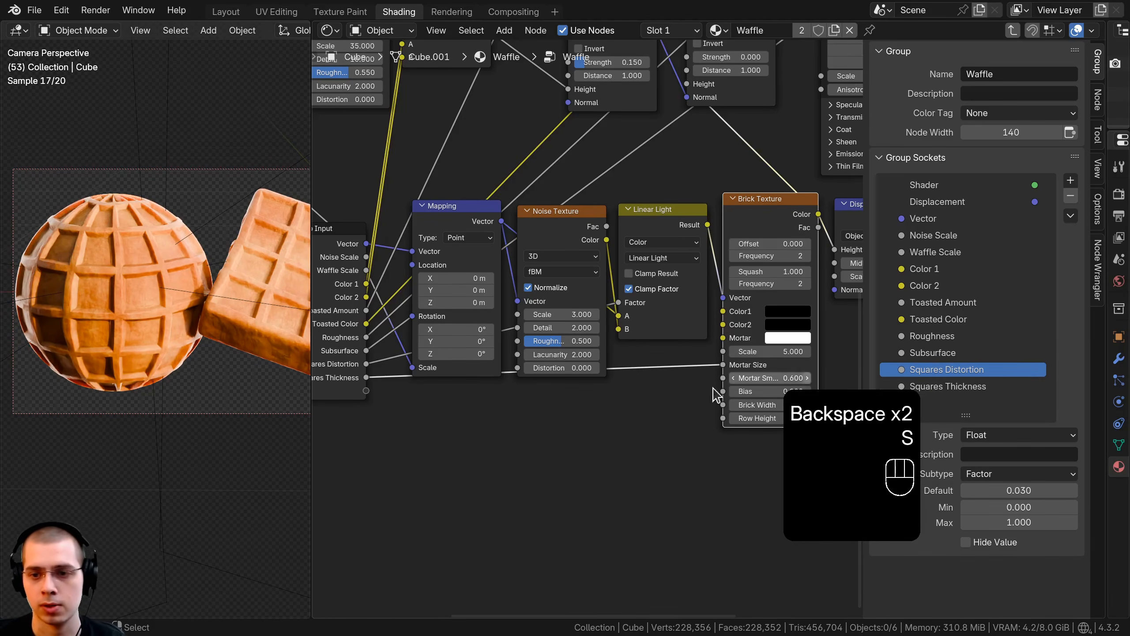
Expose the Brick Texture's Mortar Smooth as a group input and rename the socket Squares Smoothness
{"action": "middle_click_drag", "start_coordinate": [496, 327], "coordinate": [615, 336]}
{"action": "scroll", "coordinate": [816, 409], "scroll_direction": "up", "scroll_amount": 2}
{"action": "middle_click_drag", "start_coordinate": [816, 409], "coordinate": [783, 354]}
{"action": "scroll", "coordinate": [731, 373], "scroll_direction": "down", "scroll_amount": 1}
{"action": "left_click_drag", "start_coordinate": [786, 339], "coordinate": [753, 344], "text": "shift"}
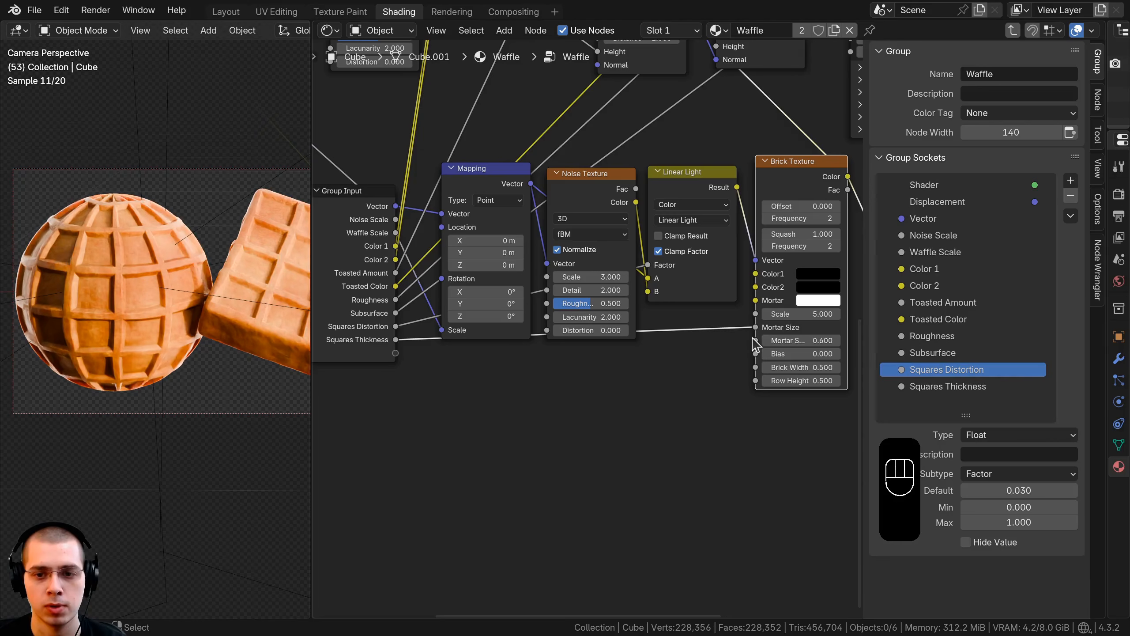
{"action": "left_click_drag", "start_coordinate": [406, 364], "coordinate": [400, 359]}
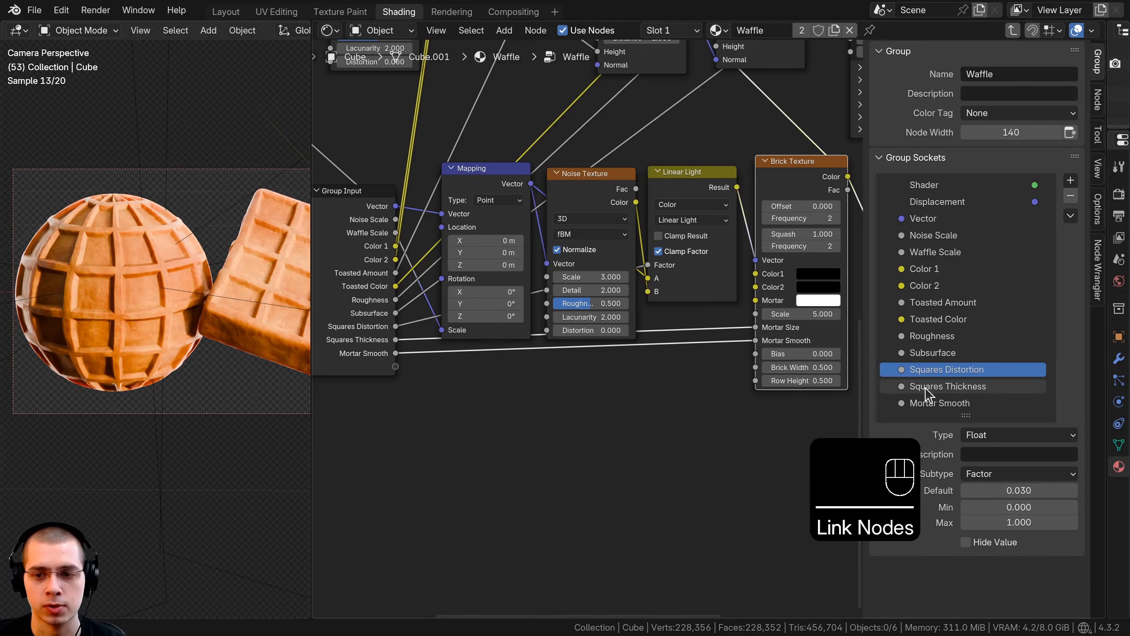
{"action": "double_click", "coordinate": [935, 403]}
{"action": "type", "text": "Squares Smoothness"}
{"action": "key", "text": "Return"}
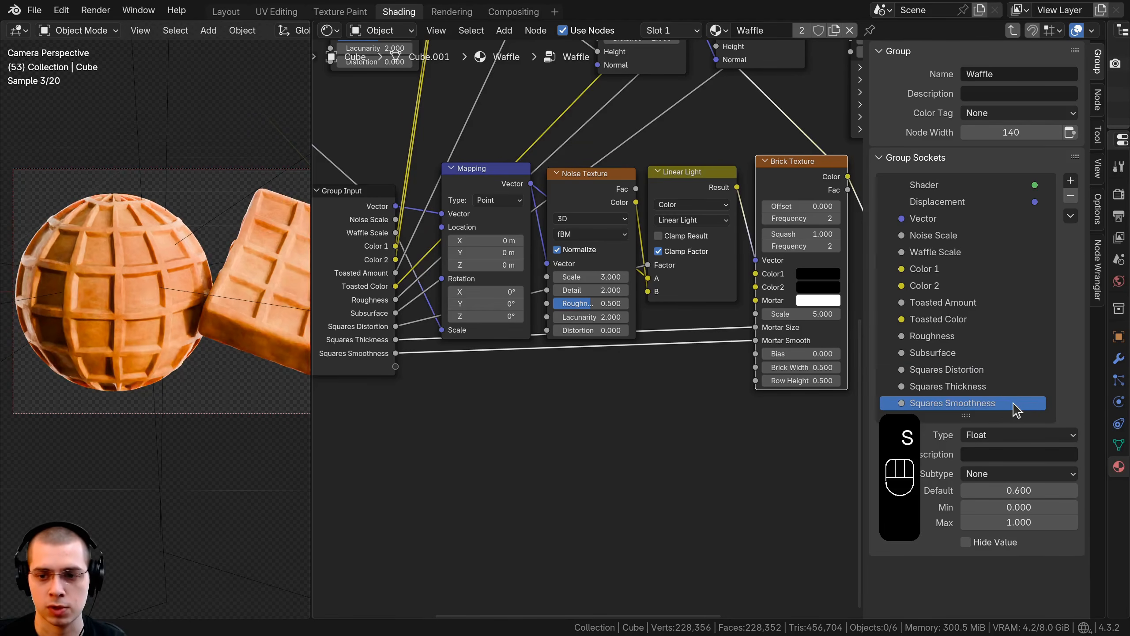
Move the Group Input node slightly up and away from the lower Mapping node
{"action": "scroll", "coordinate": [513, 442], "scroll_direction": "down", "scroll_amount": 3}
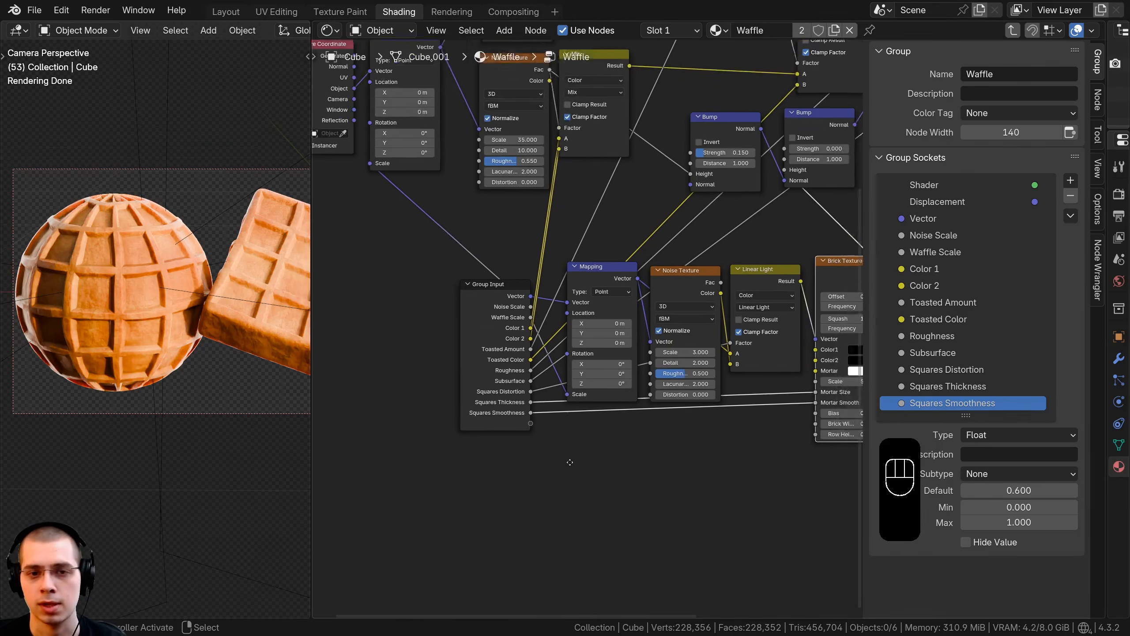
{"action": "scroll", "coordinate": [539, 441], "scroll_direction": "up", "scroll_amount": 2}
{"action": "left_click", "coordinate": [479, 416]}
{"action": "key", "text": "g"}
{"action": "left_click", "coordinate": [464, 357]}
Expose the Strength of both Bump nodes as separate group inputs
{"action": "scroll", "coordinate": [658, 241], "scroll_direction": "up", "scroll_amount": 2}
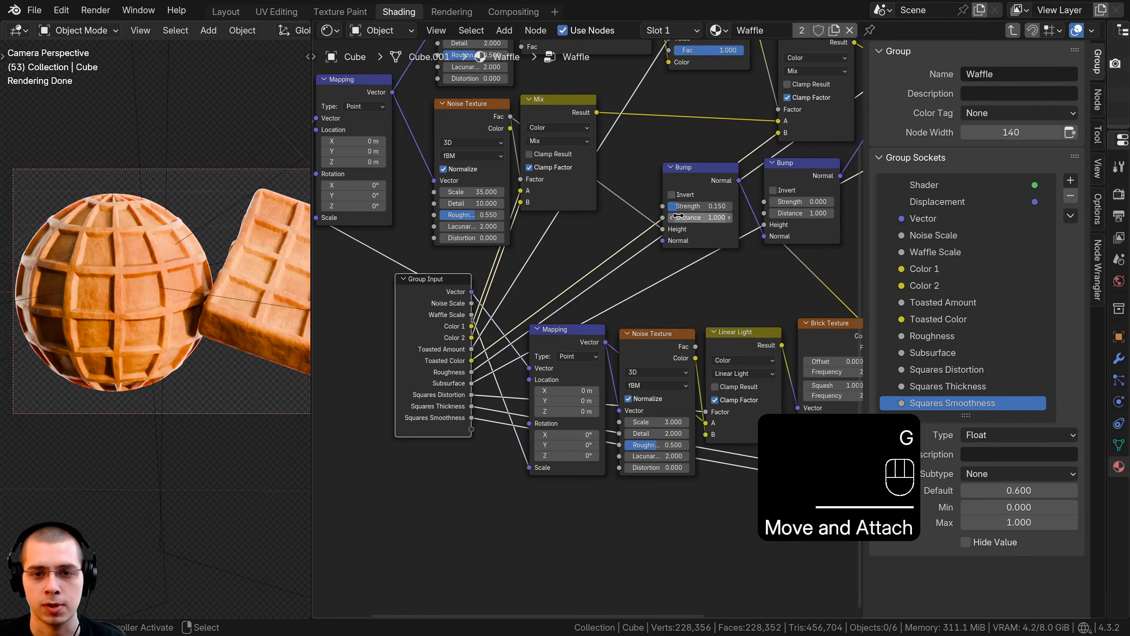
{"action": "left_click", "coordinate": [689, 211]}
{"action": "key", "text": "g"}
{"action": "right_click", "coordinate": [705, 212]}
{"action": "left_click_drag", "start_coordinate": [712, 206], "coordinate": [678, 206]}
{"action": "mouse_move", "coordinate": [786, 202]}
{"action": "left_mouse_down"}
{"action": "mouse_move", "coordinate": [831, 202]}
{"action": "mouse_move", "coordinate": [770, 203]}
{"action": "left_mouse_up"}
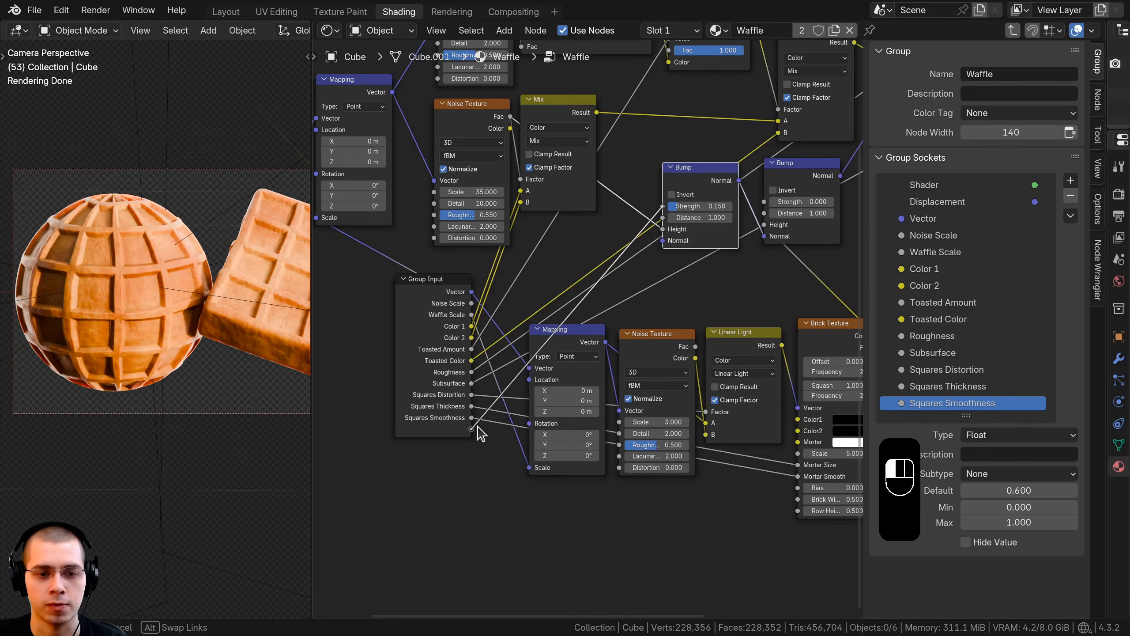
{"action": "left_click_drag", "start_coordinate": [479, 432], "coordinate": [663, 207]}
{"action": "left_click_drag", "start_coordinate": [764, 203], "coordinate": [544, 422]}
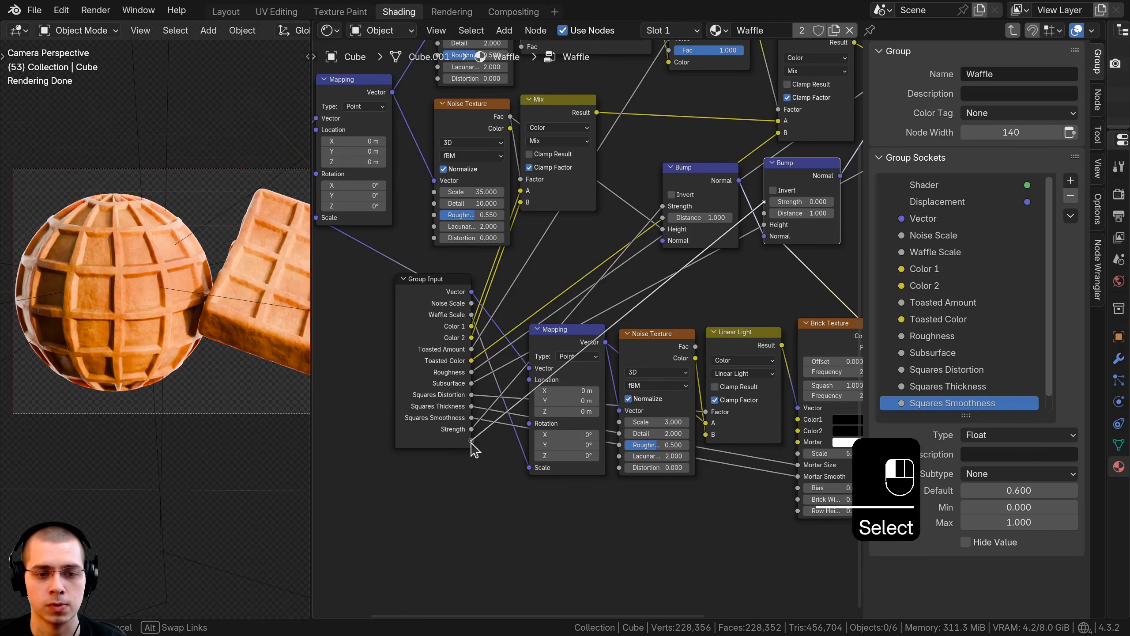
{"action": "left_click_drag", "start_coordinate": [473, 450], "coordinate": [472, 442]}
Rename the two Strength sockets Noise Bump Strength and Squares Bump Strength
{"action": "double_click", "coordinate": [905, 386]}
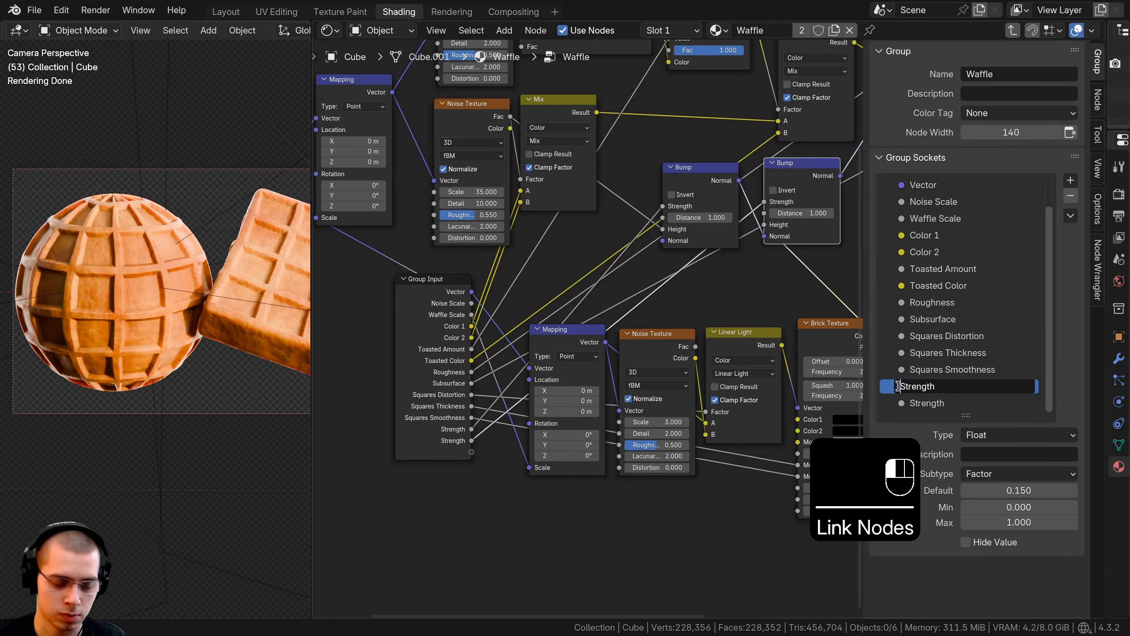
{"action": "type", "text": "Noise Bump"}
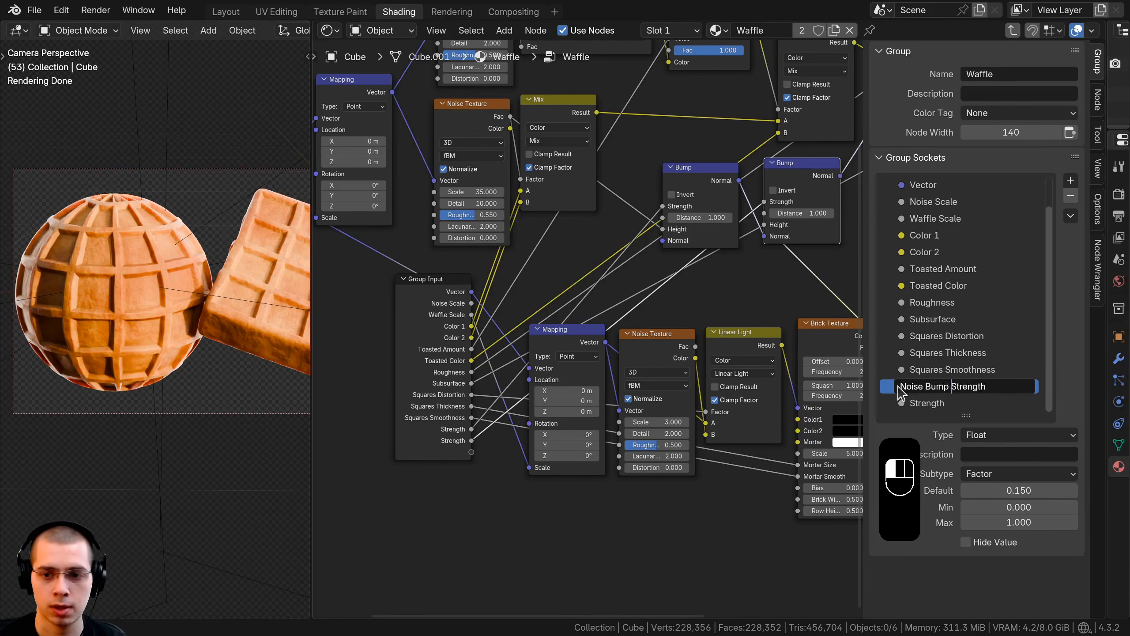
{"action": "key", "text": "Return"}
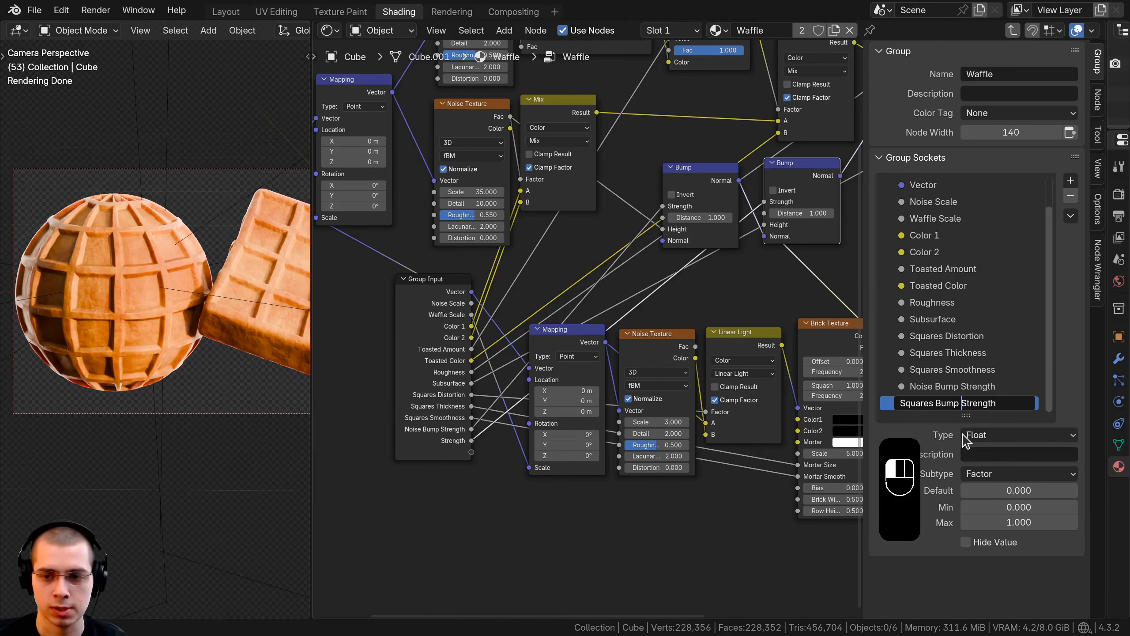
{"action": "key", "text": "Return"}
Expose the Displacement node's Scale as a group input and rename the socket Displacement Strength
{"action": "scroll", "coordinate": [568, 411], "scroll_direction": "down", "scroll_amount": 3}
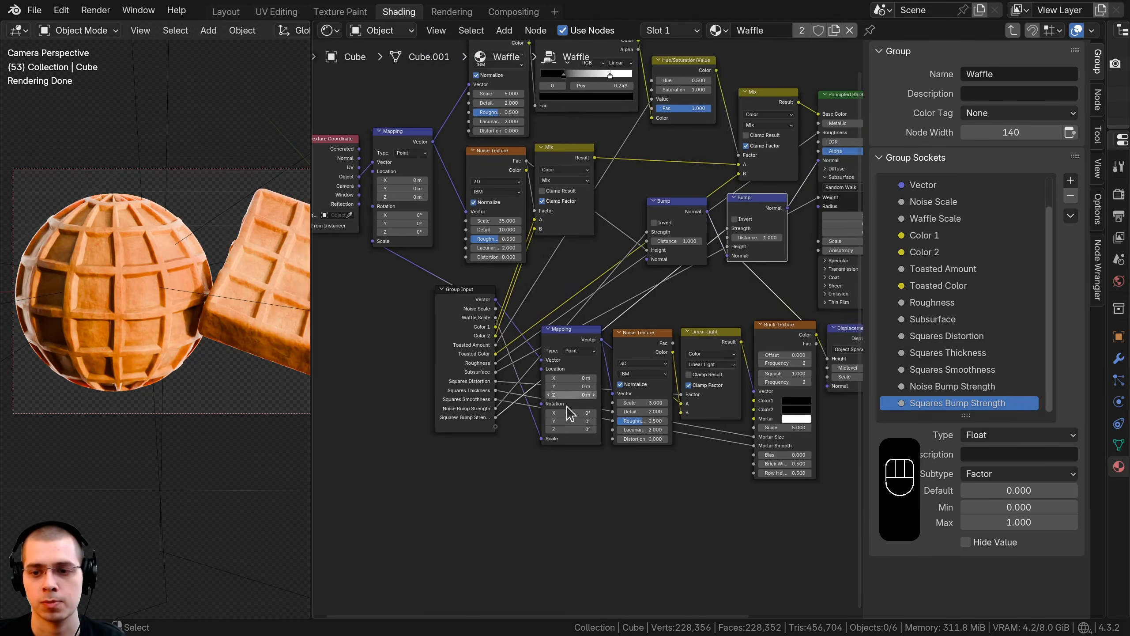
{"action": "middle_click_drag", "start_coordinate": [568, 412], "coordinate": [597, 382]}
{"action": "middle_click_drag", "start_coordinate": [762, 350], "coordinate": [598, 322]}
{"action": "scroll", "coordinate": [598, 322], "scroll_direction": "up", "scroll_amount": 1}
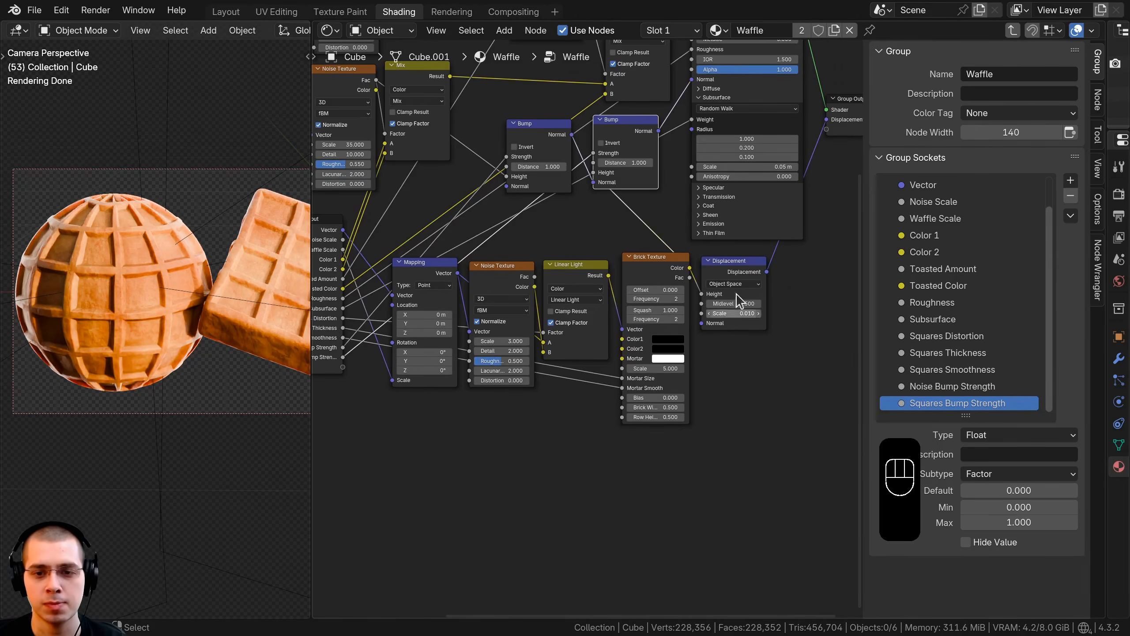
{"action": "left_click_drag", "start_coordinate": [702, 313], "coordinate": [452, 377]}
{"action": "scroll", "coordinate": [961, 398], "scroll_direction": "down", "scroll_amount": 1}
{"action": "left_click", "coordinate": [963, 403]}
{"action": "double_click", "coordinate": [962, 404]}
{"action": "type", "text": "Displacement Strength"}
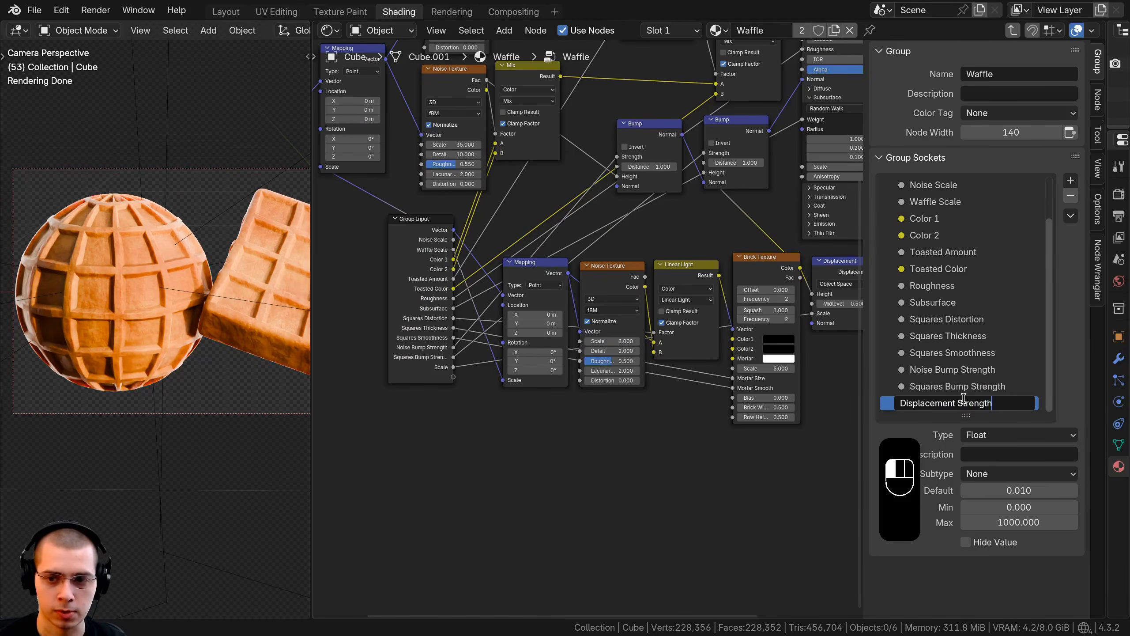
{"action": "key", "text": "Return"}
Move the Group Input node directly below the Texture Coordinate node, clear of the lower Mapping node
{"action": "middle_click_drag", "start_coordinate": [415, 264], "coordinate": [697, 382]}
{"action": "scroll", "coordinate": [657, 338], "scroll_direction": "down", "scroll_amount": 2}
{"action": "left_click", "coordinate": [665, 341]}
{"action": "key", "text": "g"}
{"action": "left_click", "coordinate": [592, 349]}
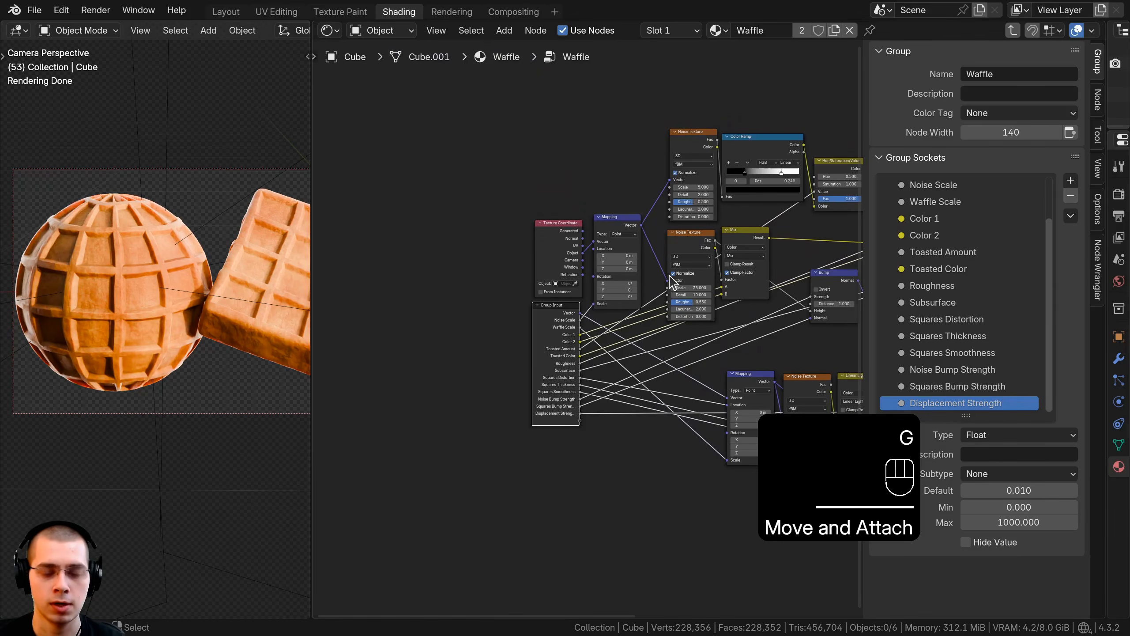
Leave the Waffle group and hide the node editor's sidebar
{"action": "key", "text": "Tab"}
{"action": "scroll", "coordinate": [638, 220], "scroll_direction": "up", "scroll_amount": 3}
{"action": "key", "text": "n"}
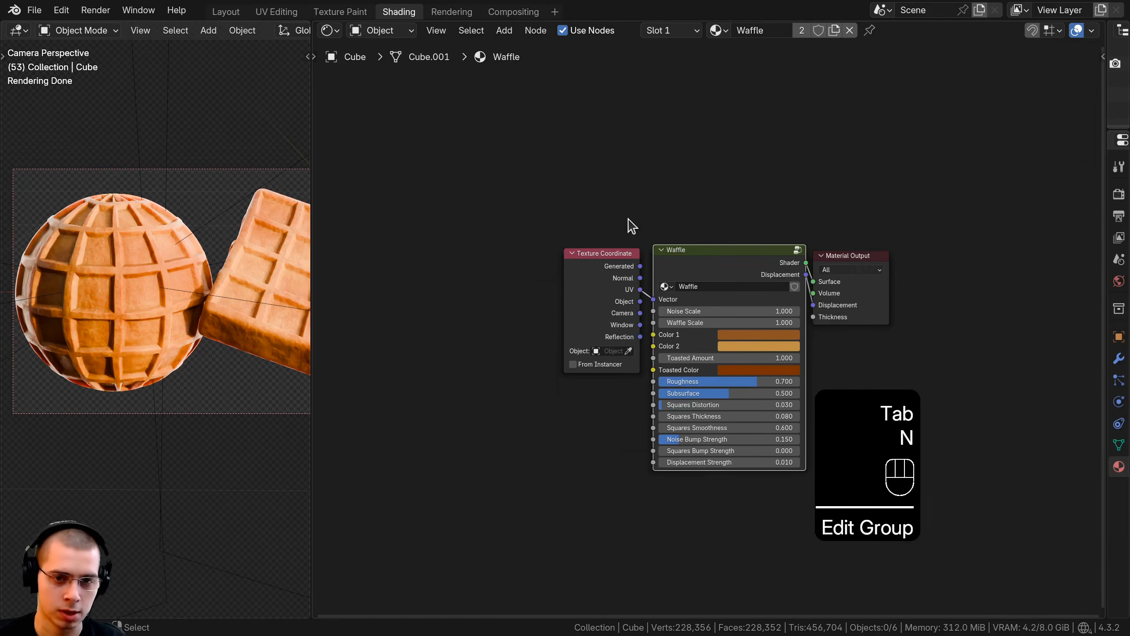
Widen the 3D viewport beside the node editor and try adjusting the Waffle group's Waffle Scale
{"action": "scroll", "coordinate": [546, 248], "scroll_direction": "up", "scroll_amount": 3}
{"action": "middle_click_drag", "start_coordinate": [546, 248], "coordinate": [504, 222]}
{"action": "left_click_drag", "start_coordinate": [310, 232], "coordinate": [543, 250]}
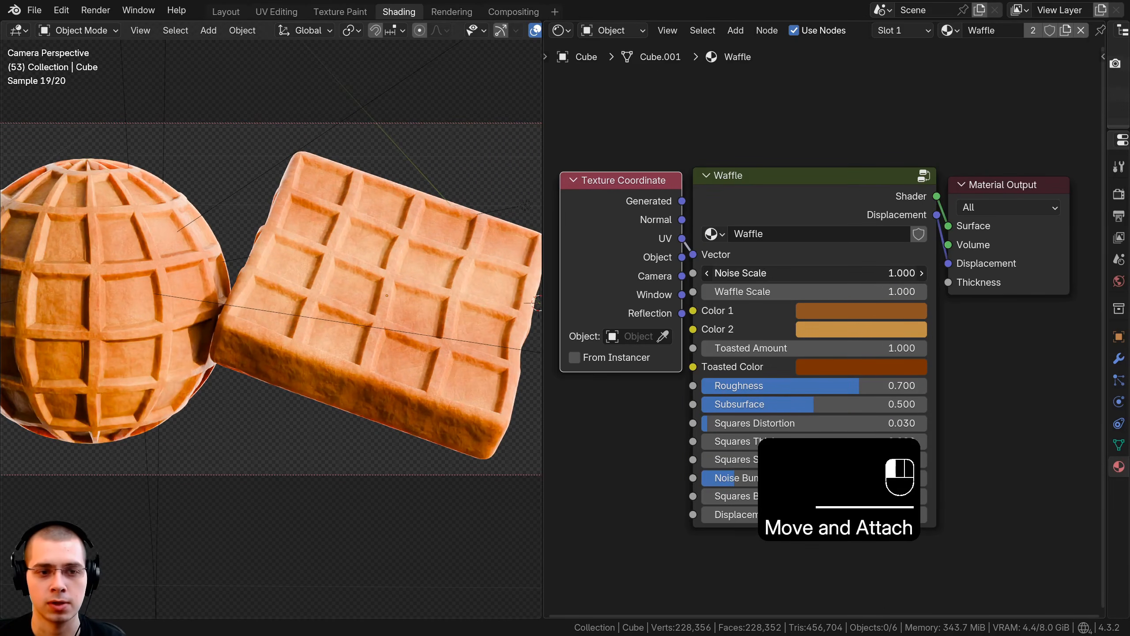
{"action": "mouse_move", "coordinate": [777, 292]}
{"action": "left_mouse_down"}
{"action": "mouse_move", "coordinate": [872, 292]}
{"action": "mouse_move", "coordinate": [776, 292]}
{"action": "left_mouse_up"}
Reposition the Texture Coordinate node close beside the input side of the Waffle group node
{"action": "middle_click_drag", "start_coordinate": [639, 248], "coordinate": [701, 232]}
{"action": "left_click", "coordinate": [701, 232]}
{"action": "key", "text": "g"}
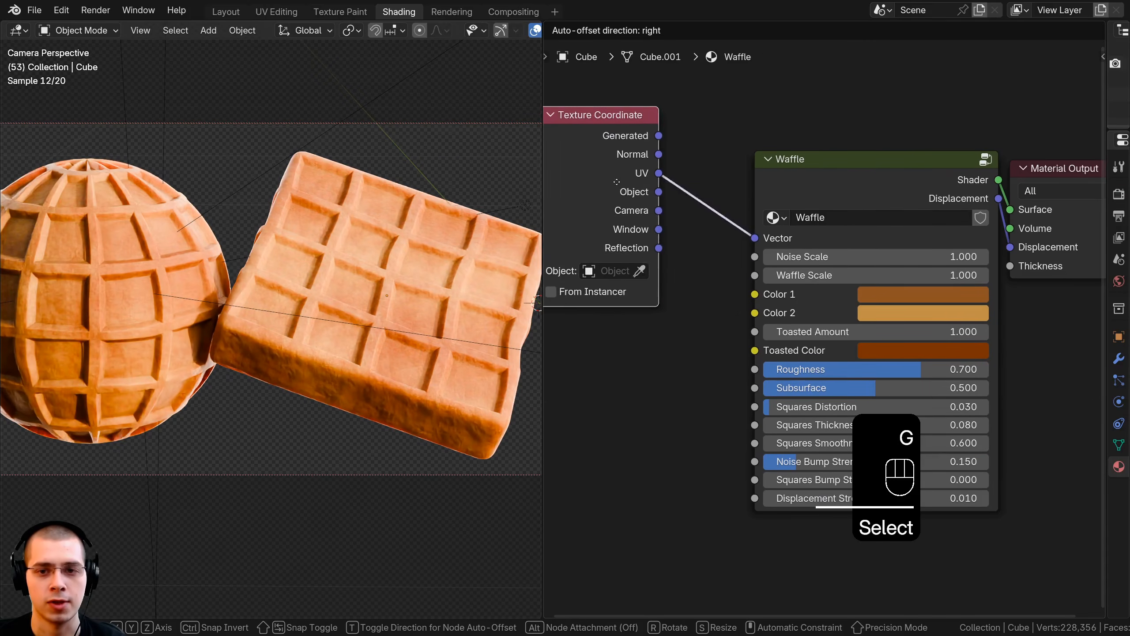
{"action": "right_click", "coordinate": [697, 225]}
{"action": "key", "text": "g"}
{"action": "left_click", "coordinate": [701, 227]}
{"action": "key", "text": "g"}
{"action": "left_click", "coordinate": [740, 244]}
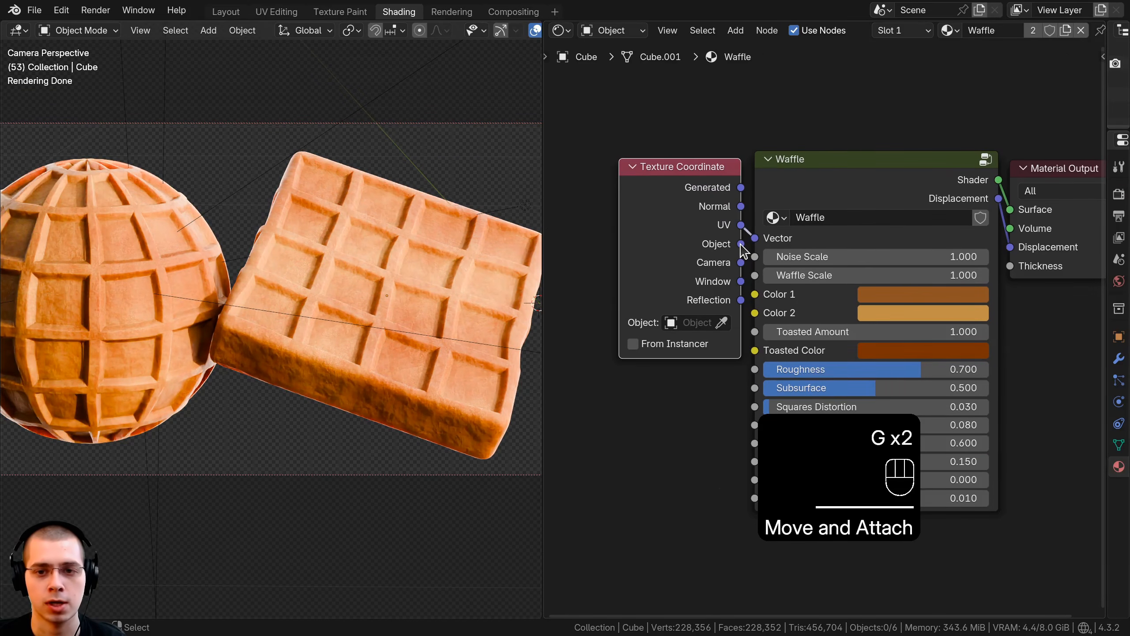
Try a different brightness for Color 1 on the Waffle group node
{"action": "middle_click_drag", "start_coordinate": [841, 298], "coordinate": [822, 240]}
{"action": "left_click", "coordinate": [892, 242]}
{"action": "mouse_move", "coordinate": [956, 308]}
{"action": "left_mouse_down"}
{"action": "mouse_move", "coordinate": [956, 275]}
{"action": "mouse_move", "coordinate": [955, 361]}
{"action": "mouse_move", "coordinate": [955, 329]}
{"action": "left_mouse_up"}
{"action": "right_click", "coordinate": [956, 330]}
Try a different Toasted Amount and a brighter Toasted Color on the Waffle group node
{"action": "mouse_move", "coordinate": [829, 280]}
{"action": "left_mouse_down"}
{"action": "mouse_move", "coordinate": [921, 280]}
{"action": "mouse_move", "coordinate": [814, 280]}
{"action": "left_mouse_up"}
{"action": "right_click", "coordinate": [814, 280]}
{"action": "left_click", "coordinate": [861, 294]}
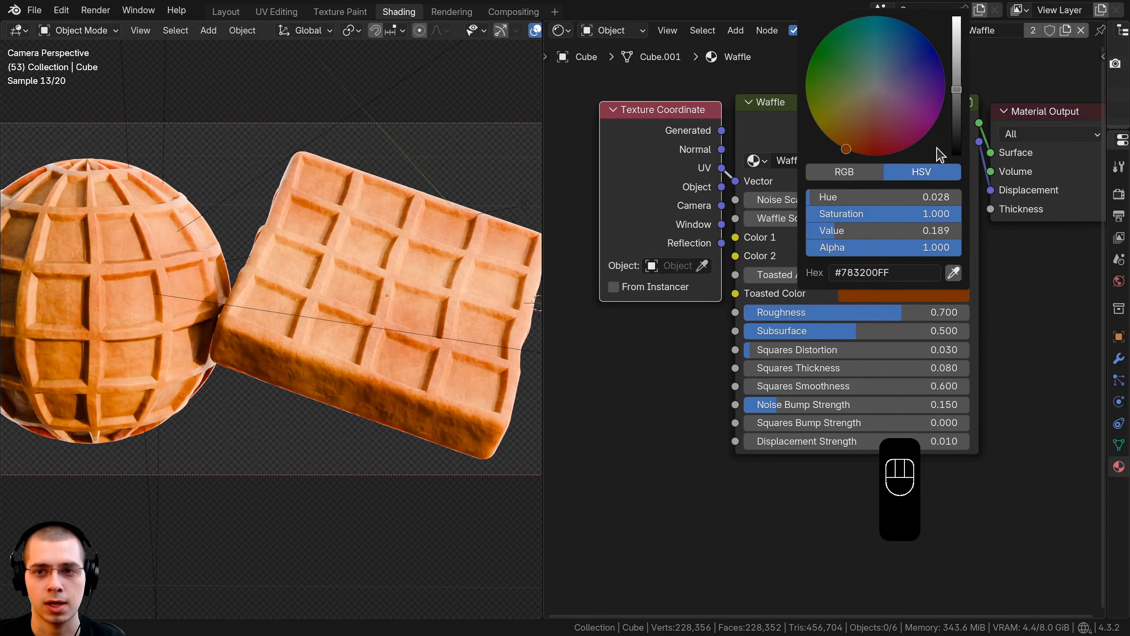
{"action": "left_click_drag", "start_coordinate": [957, 90], "coordinate": [957, 57]}
{"action": "right_click", "coordinate": [957, 57]}
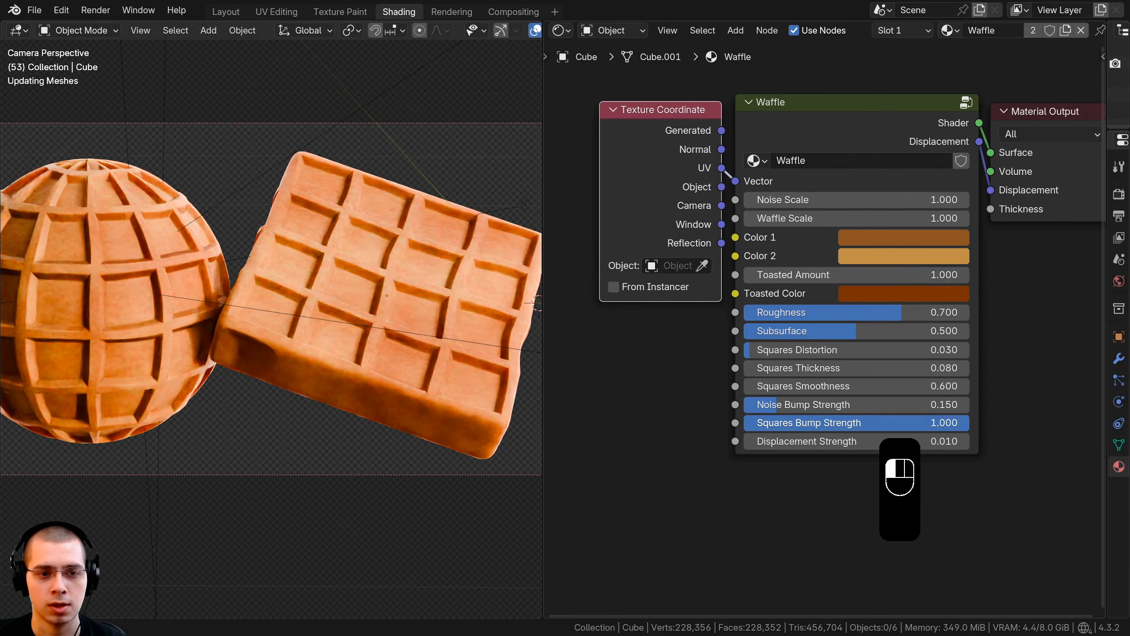
Try a fine adjustment of the Displacement Strength and nudge the Texture Coordinate node slightly upward
{"action": "mouse_move", "coordinate": [857, 441]}
{"action": "left_mouse_down", "text": "shift"}
{"action": "mouse_move", "coordinate": [895, 441]}
{"action": "mouse_move", "coordinate": [857, 441]}
{"action": "left_mouse_up", "text": "shift"}
{"action": "scroll", "coordinate": [339, 357], "scroll_direction": "down", "scroll_amount": 1}
{"action": "middle_click_drag", "start_coordinate": [669, 325], "coordinate": [669, 349]}
{"action": "left_click_drag", "start_coordinate": [665, 226], "coordinate": [666, 220]}
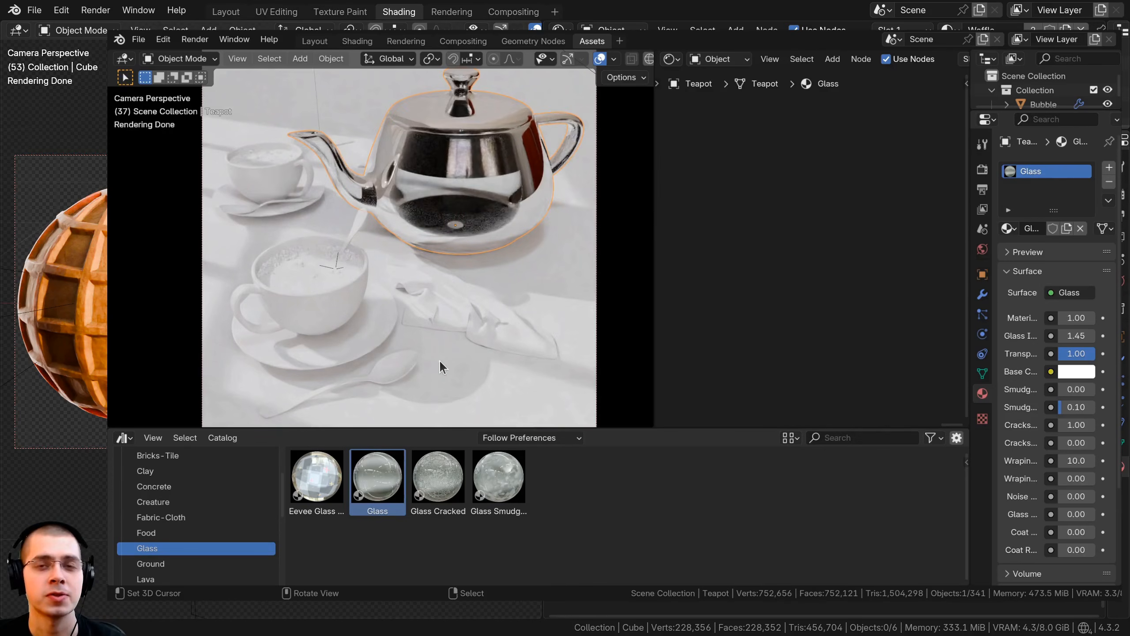
Apply the Glass material to a cup in the teapot scene and Wood 0 to the tabletop from the asset library
{"action": "left_click_drag", "start_coordinate": [362, 479], "coordinate": [284, 195]}
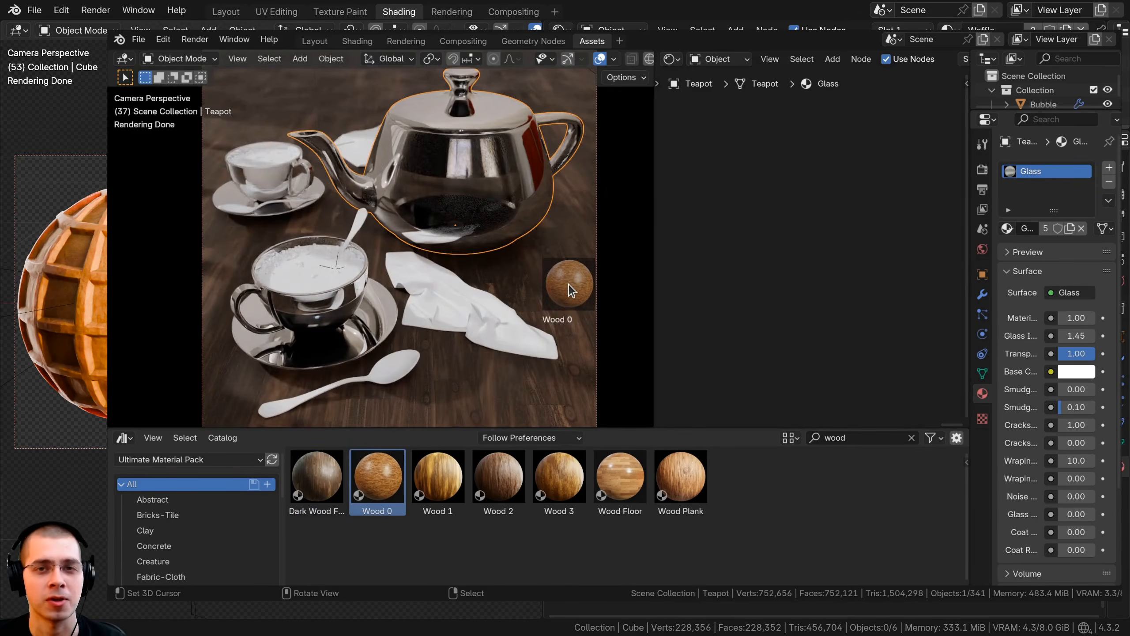
{"action": "left_click_drag", "start_coordinate": [569, 284], "coordinate": [569, 285]}
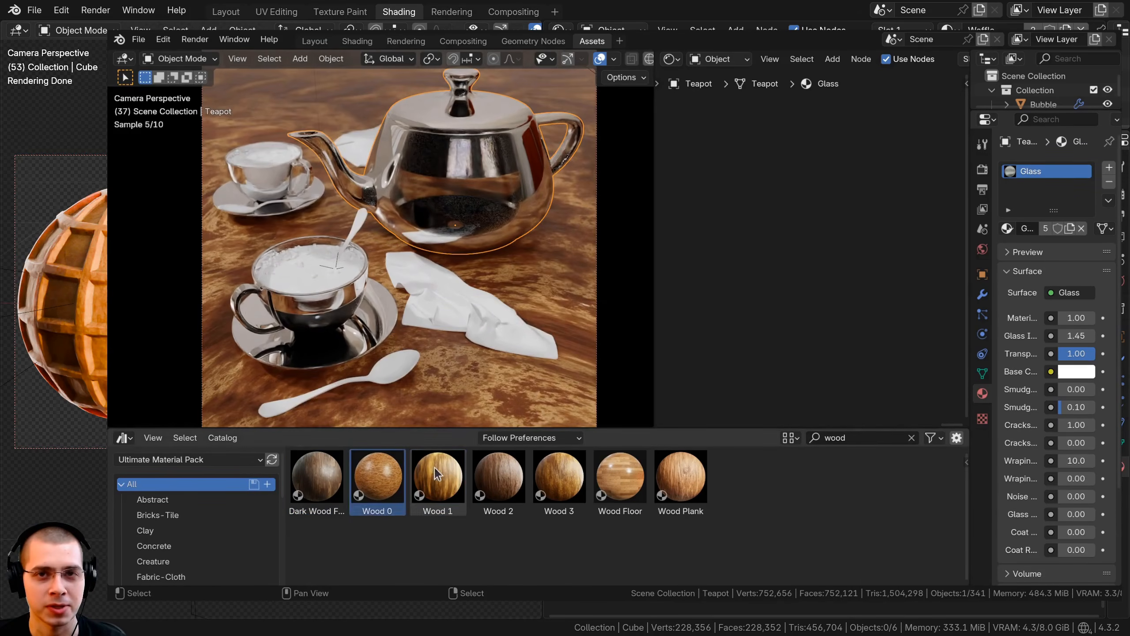